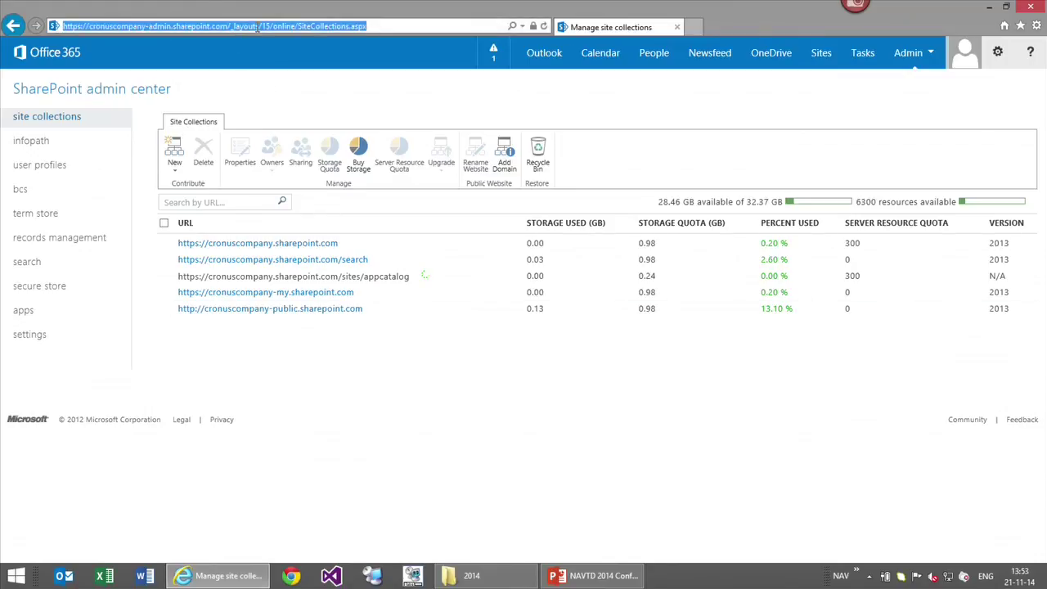
Load cronuscompany.sharepoint.com/_layouts/15/appregnew.aspx to reach the Register an App page
{"action": "type", "text": "cronus"}
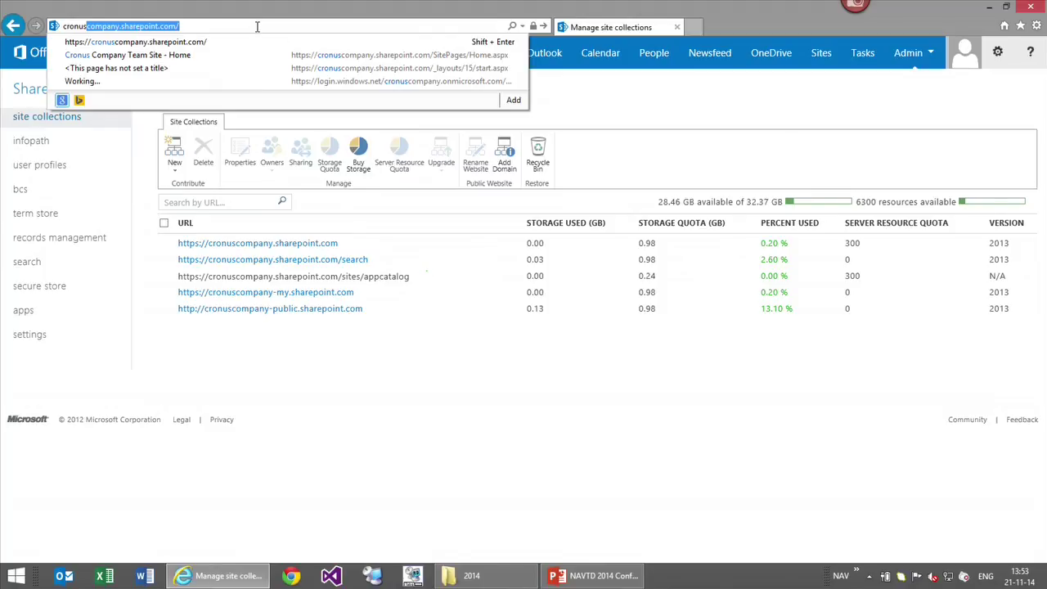
{"action": "key", "text": "End"}
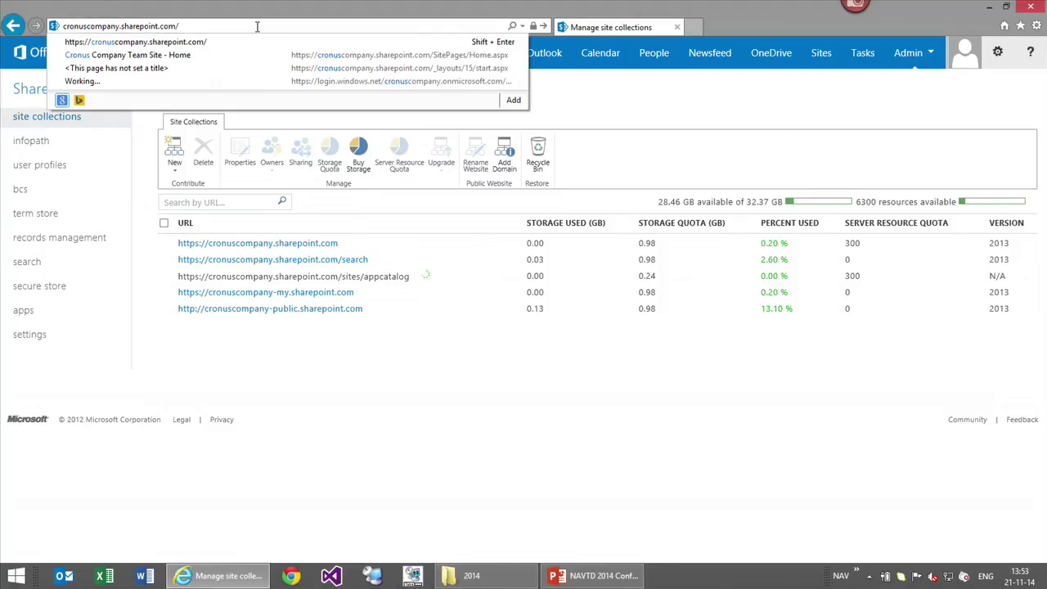
{"action": "type", "text": "_la"}
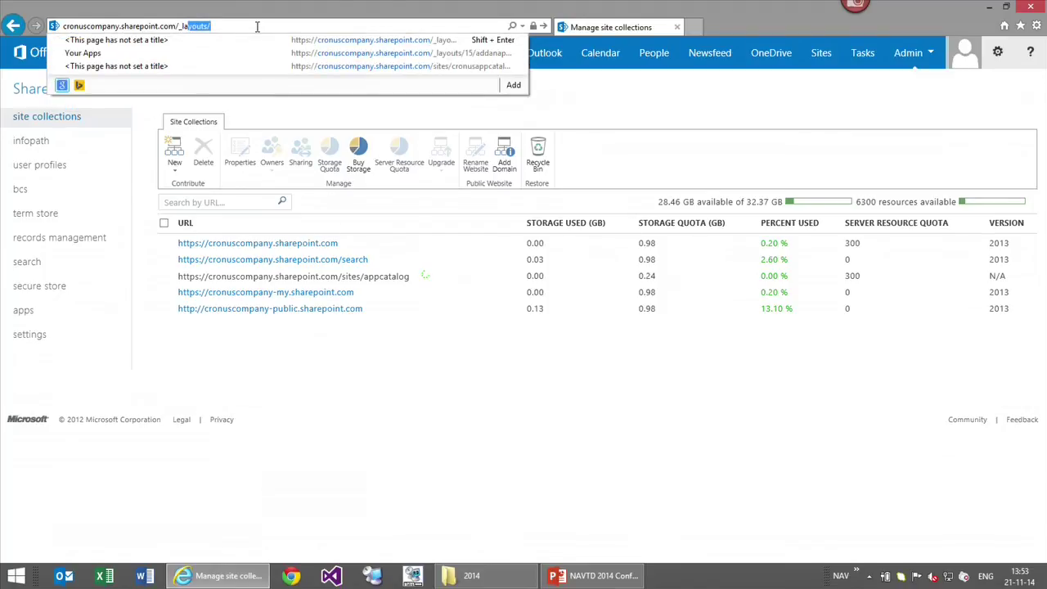
{"action": "type", "text": "your"}
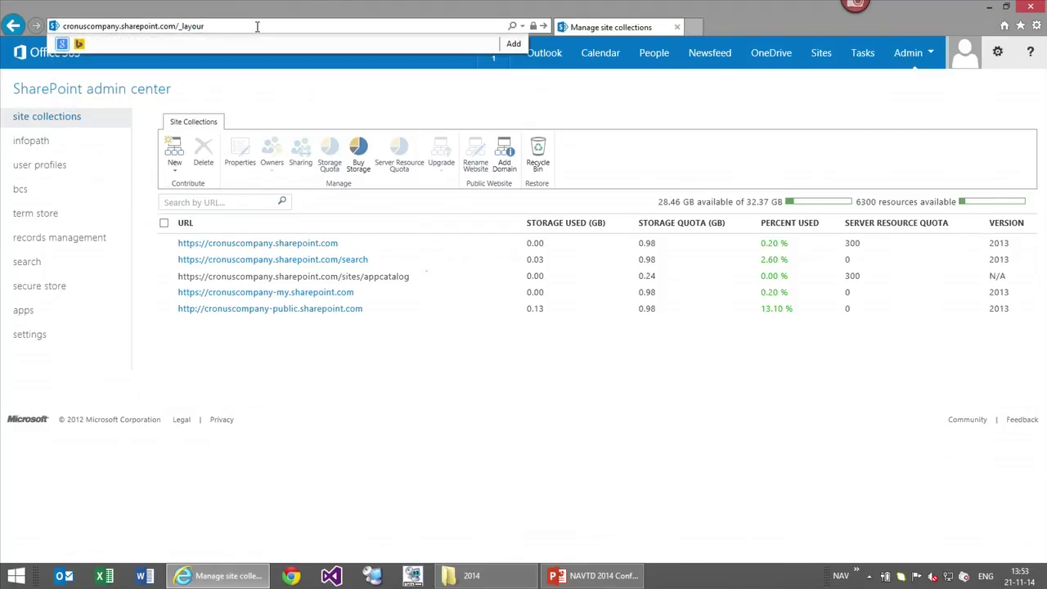
{"action": "key", "text": "BackSpace"}
{"action": "type", "text": "ts/15/ap"}
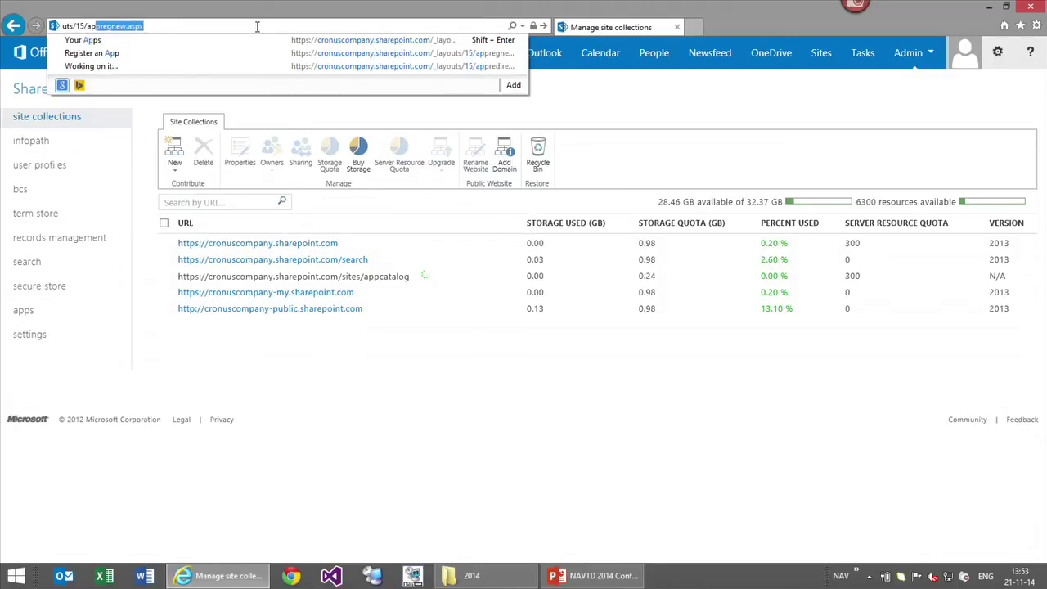
{"action": "key", "text": "Return"}
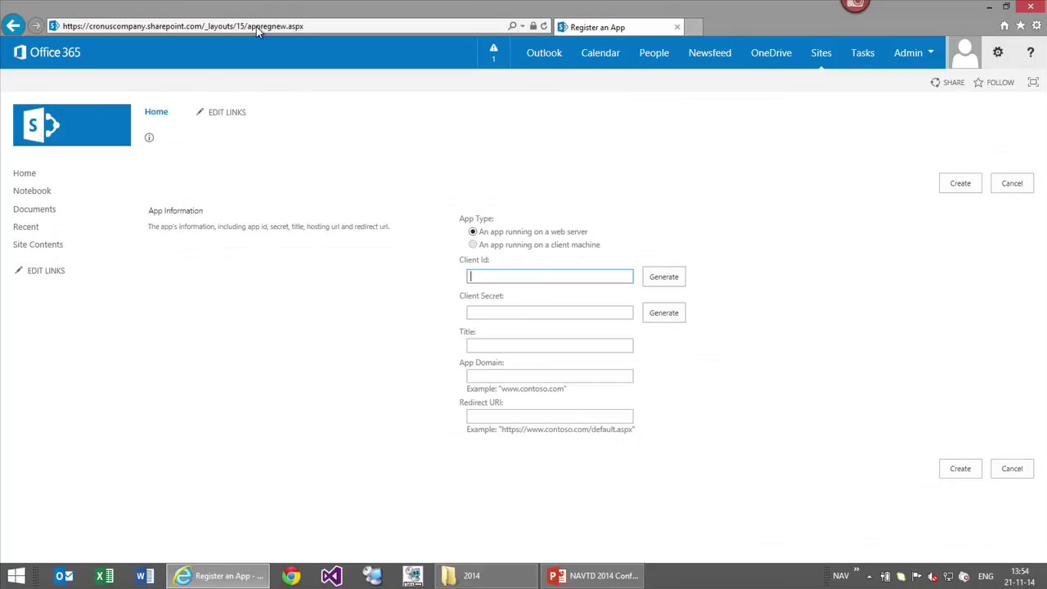
Clear the title mistakenly typed into Client Id, then generate a Client Id and Client Secret
{"action": "type", "text": "Microsoft Dynamics NAV 2015"}
{"action": "key", "text": "Tab"}
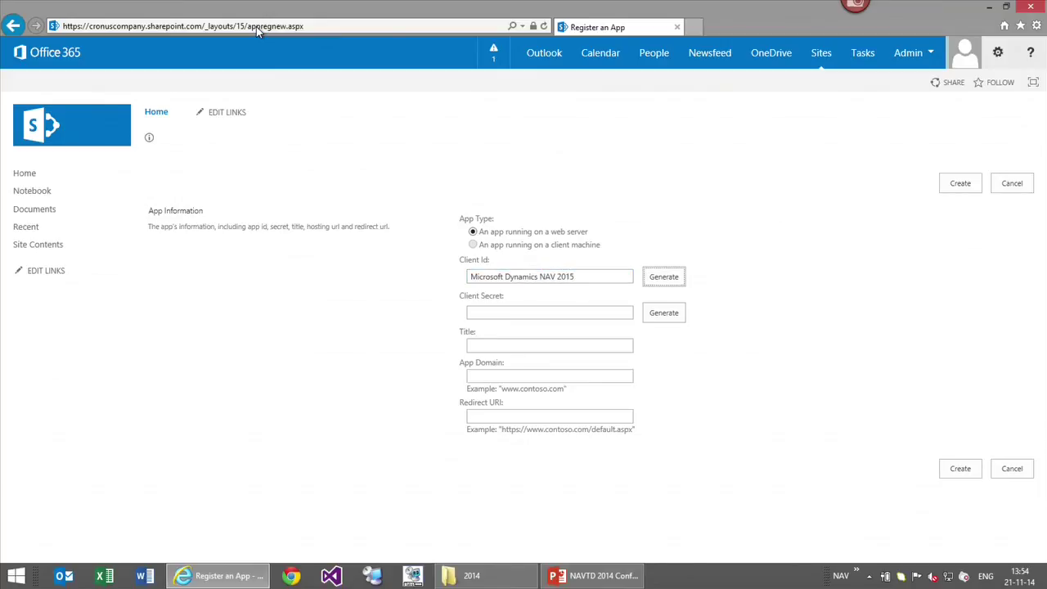
{"action": "key", "text": "shift+Tab"}
{"action": "key", "text": "ctrl+c"}
{"action": "key", "text": "BackSpace"}
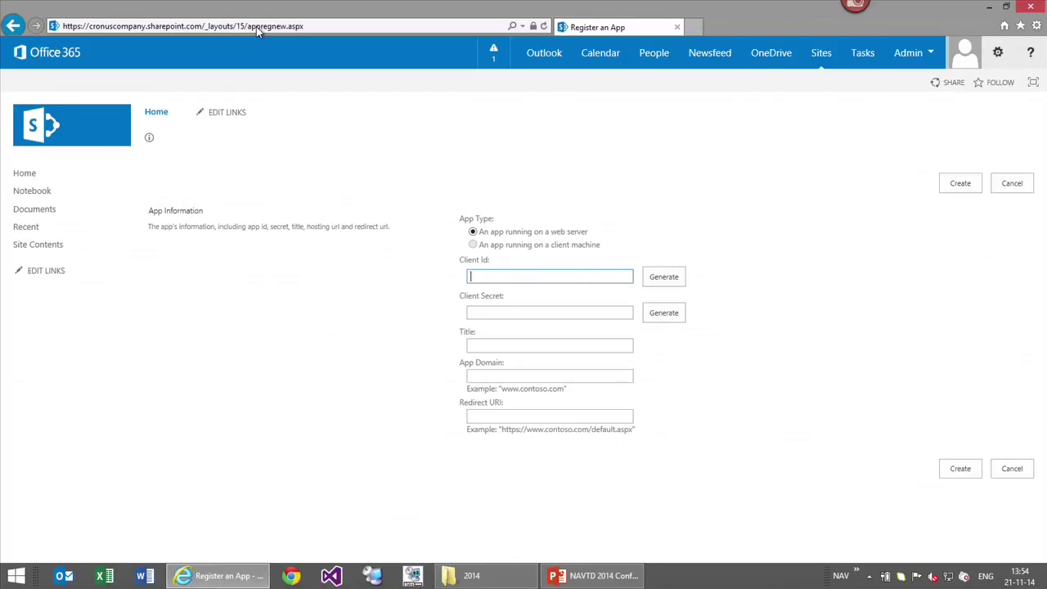
{"action": "left_click", "coordinate": [665, 277]}
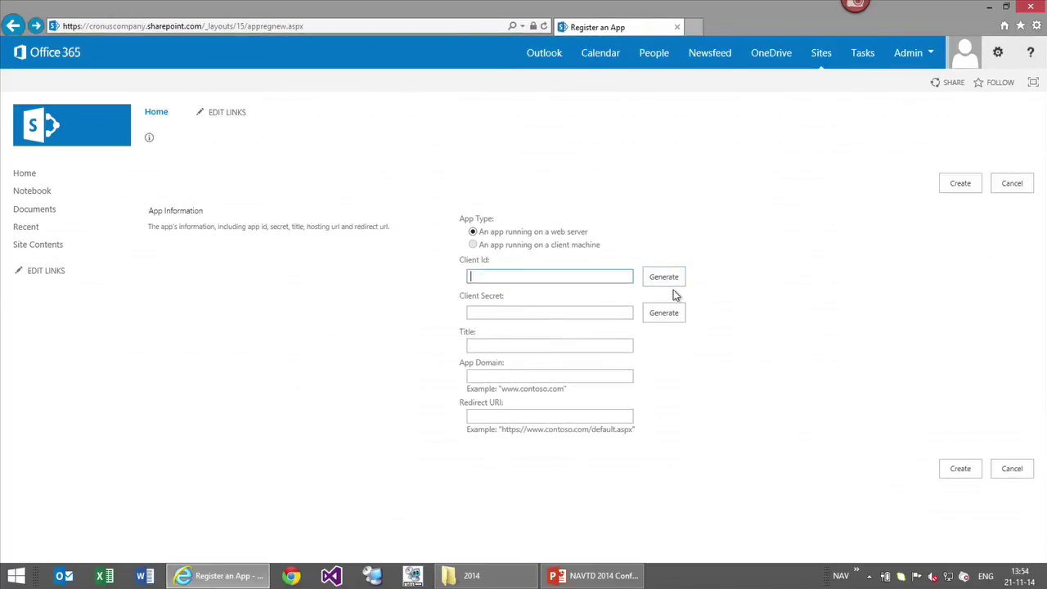
{"action": "left_click", "coordinate": [673, 282]}
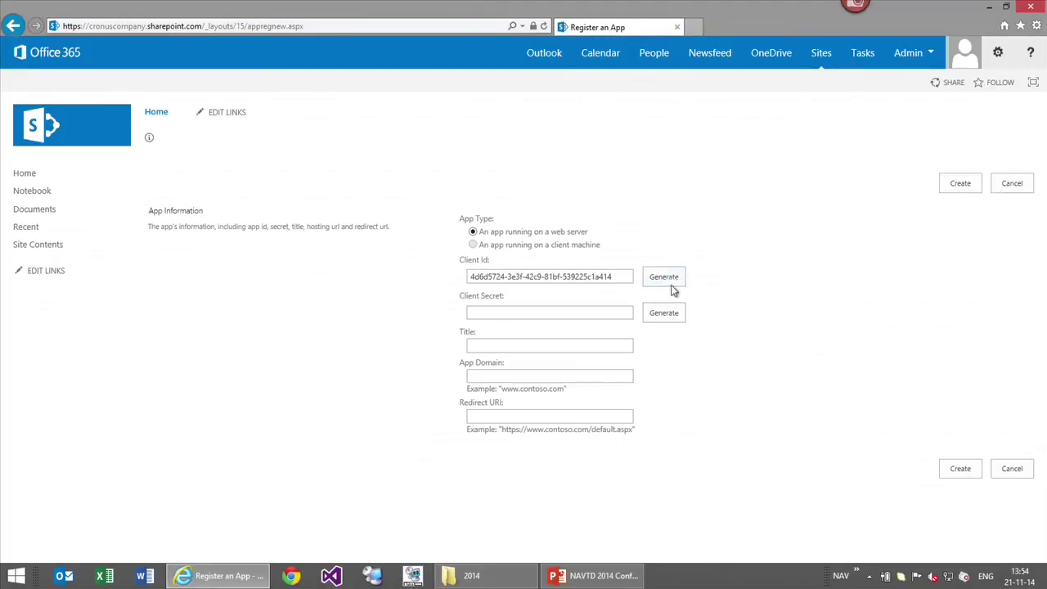
{"action": "left_click", "coordinate": [663, 316]}
Set the title to 'Microsoft Dynamics NAV 2015' and the app domain to lt-ajk.cronus.company
{"action": "left_click", "coordinate": [554, 346]}
{"action": "key", "text": "ctrl+v"}
{"action": "left_click", "coordinate": [553, 375]}
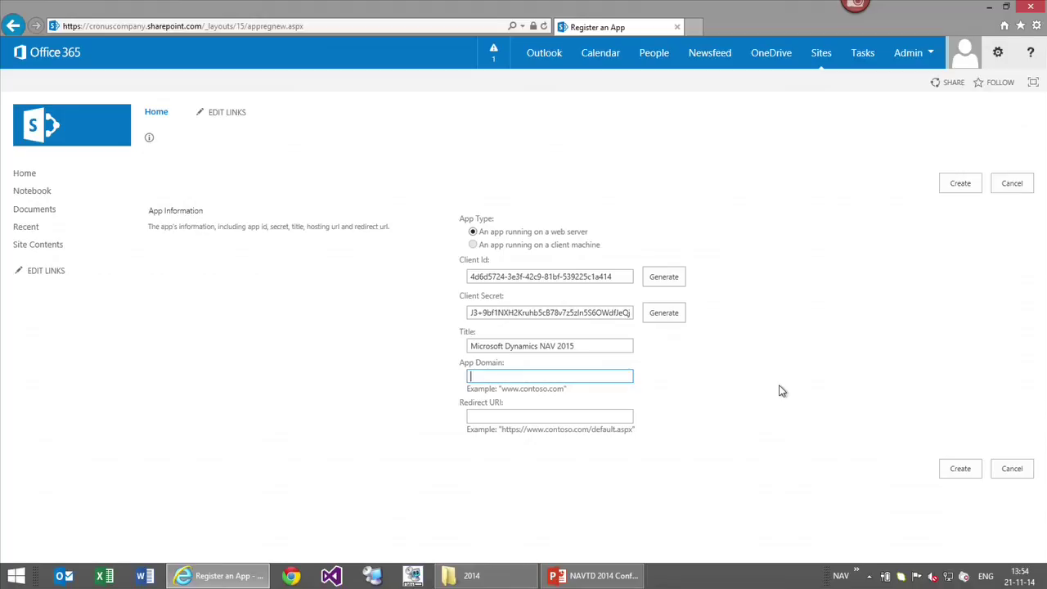
{"action": "type", "text": "lt-"}
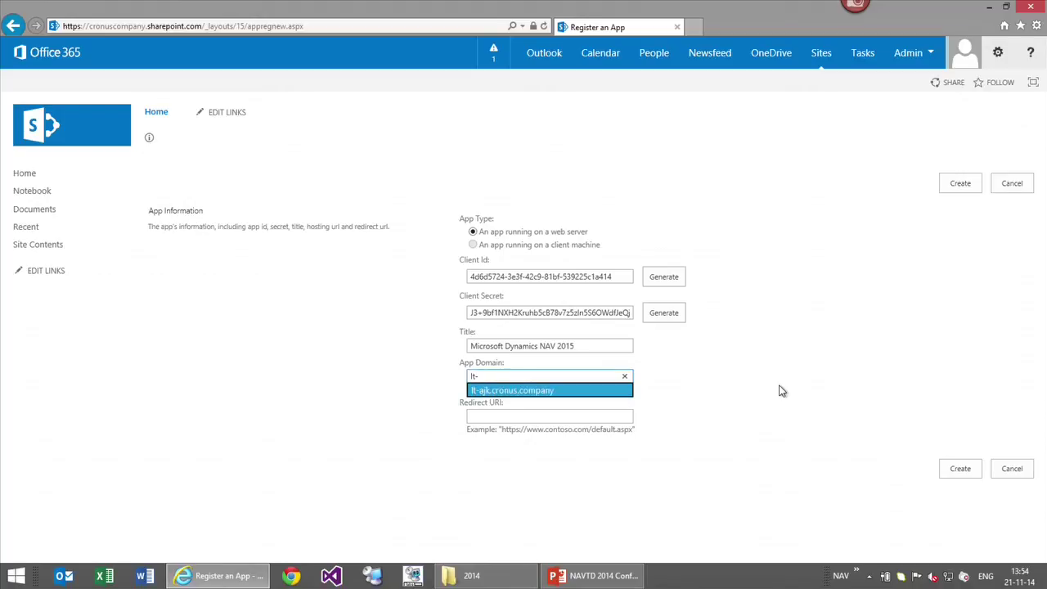
{"action": "key", "text": "Tab"}
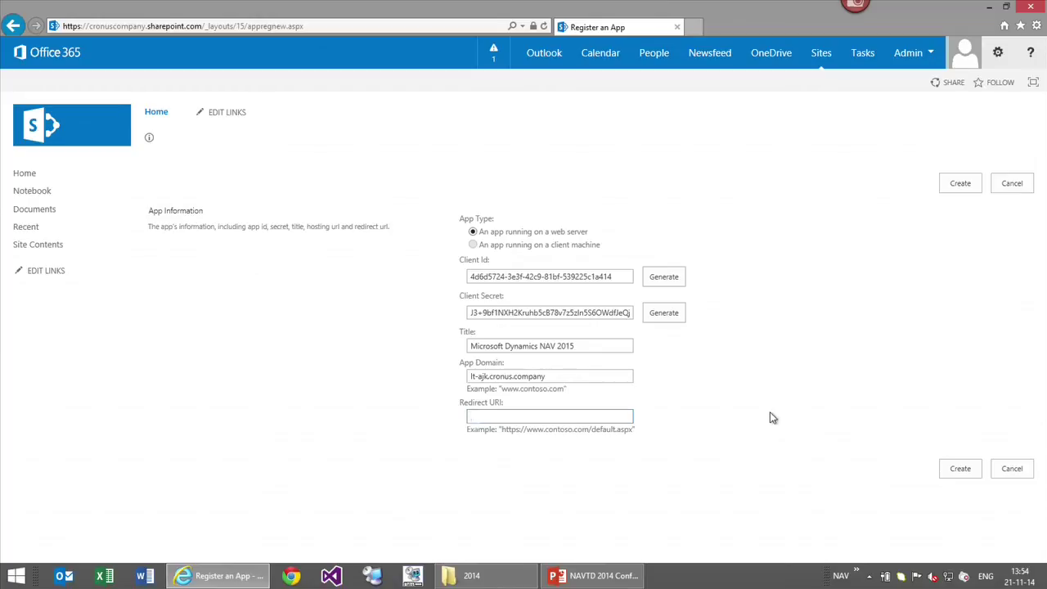
{"action": "type", "text": "https://lt-ajk.cronus.c"}
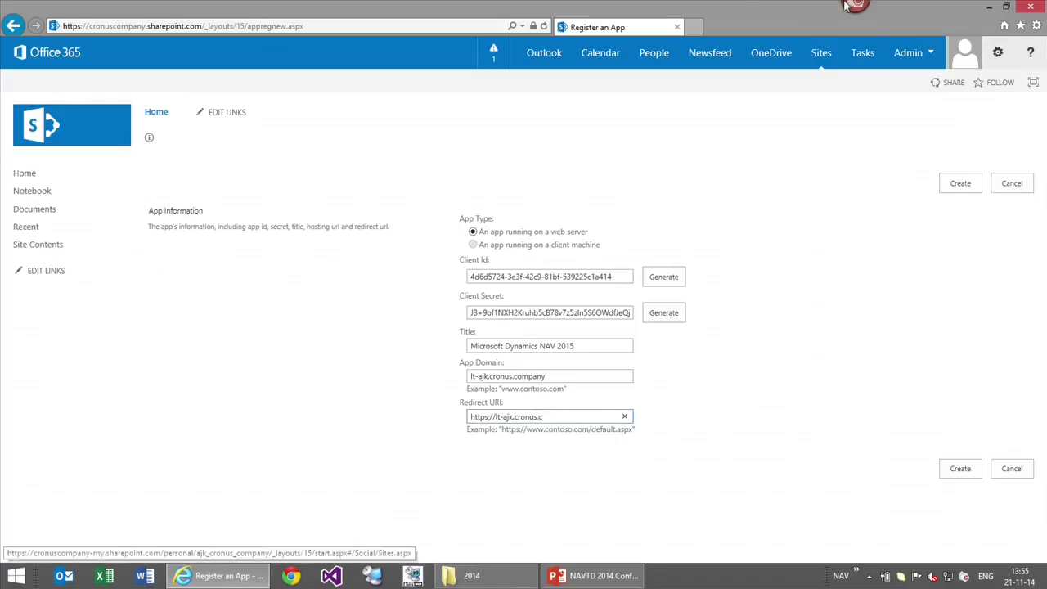
{"action": "left_click", "coordinate": [692, 28]}
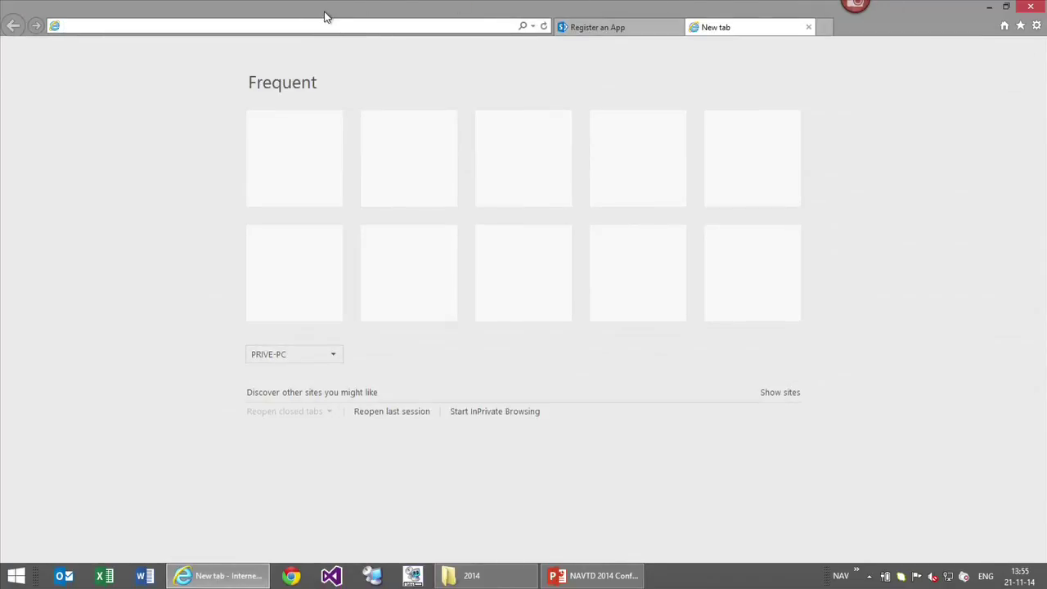
Load the NAV web client Role Center, copy its address, and select the partial Redirect URI
{"action": "type", "text": "lt"}
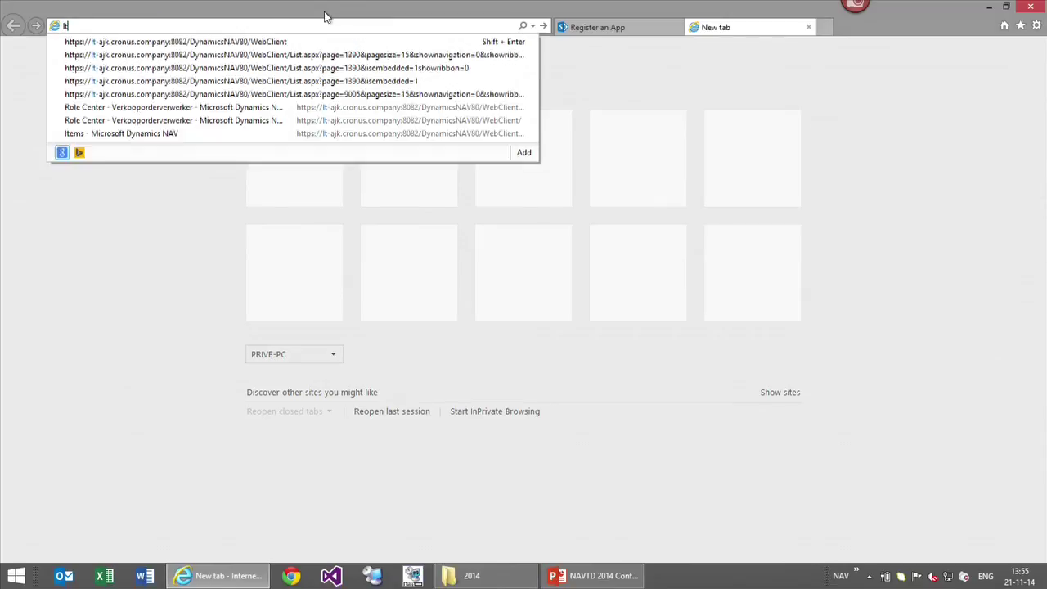
{"action": "key", "text": "Down"}
{"action": "key", "text": "Return"}
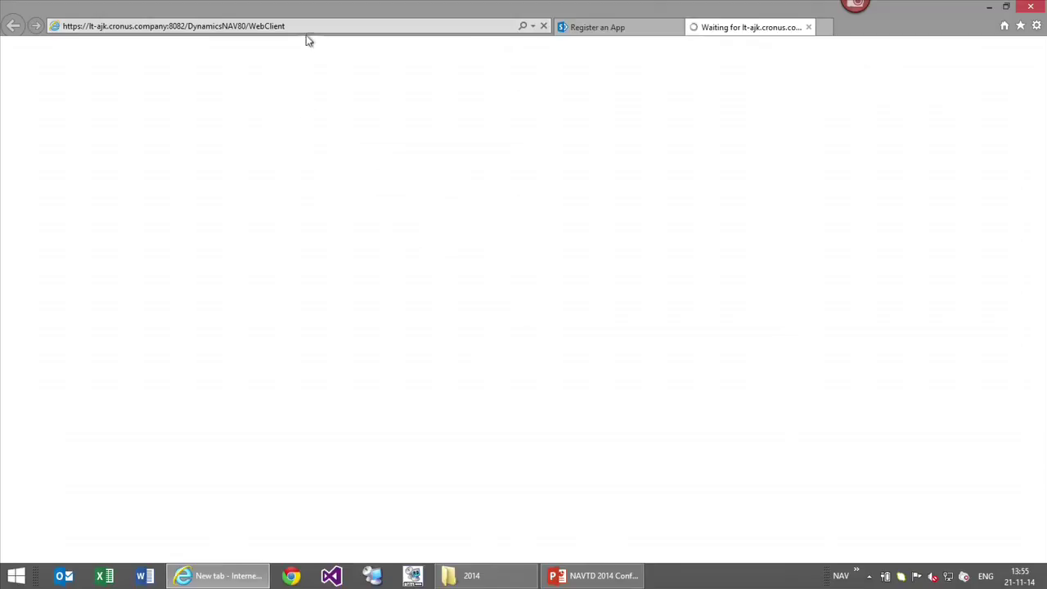
{"action": "left_click", "coordinate": [306, 26]}
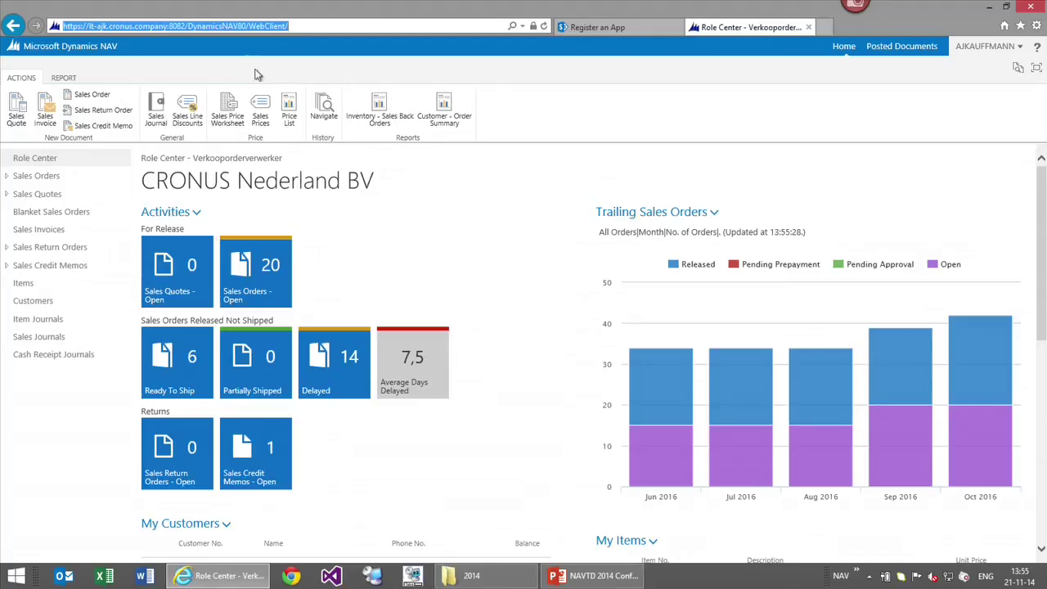
{"action": "left_click", "coordinate": [616, 28]}
{"action": "key", "text": "ctrl+a"}
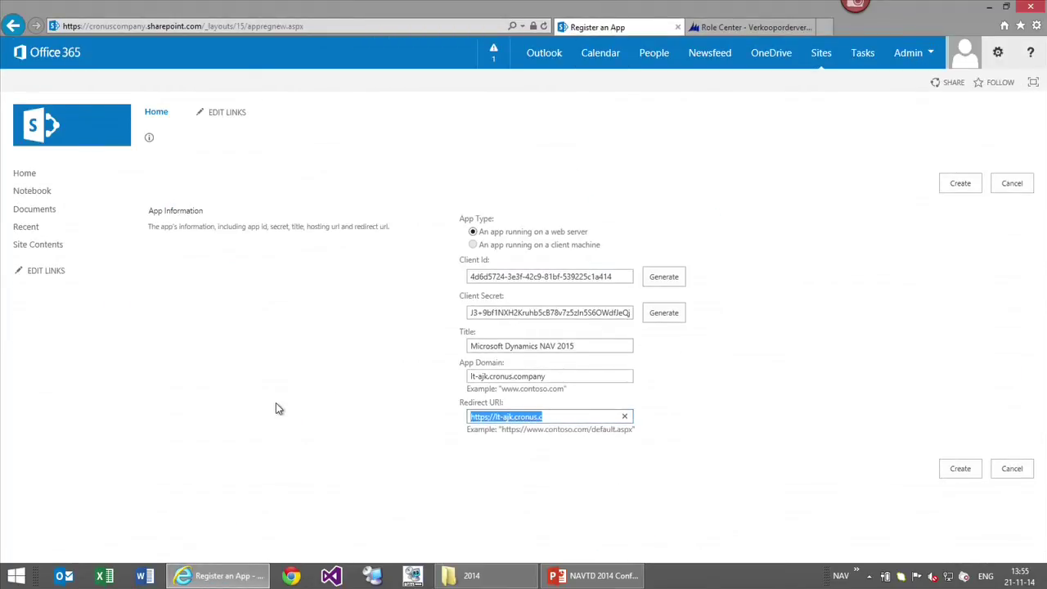
Paste the NAV web client address as the Redirect URI and copy the new Client Id
{"action": "key", "text": "ctrl+v"}
{"action": "left_click", "coordinate": [959, 467]}
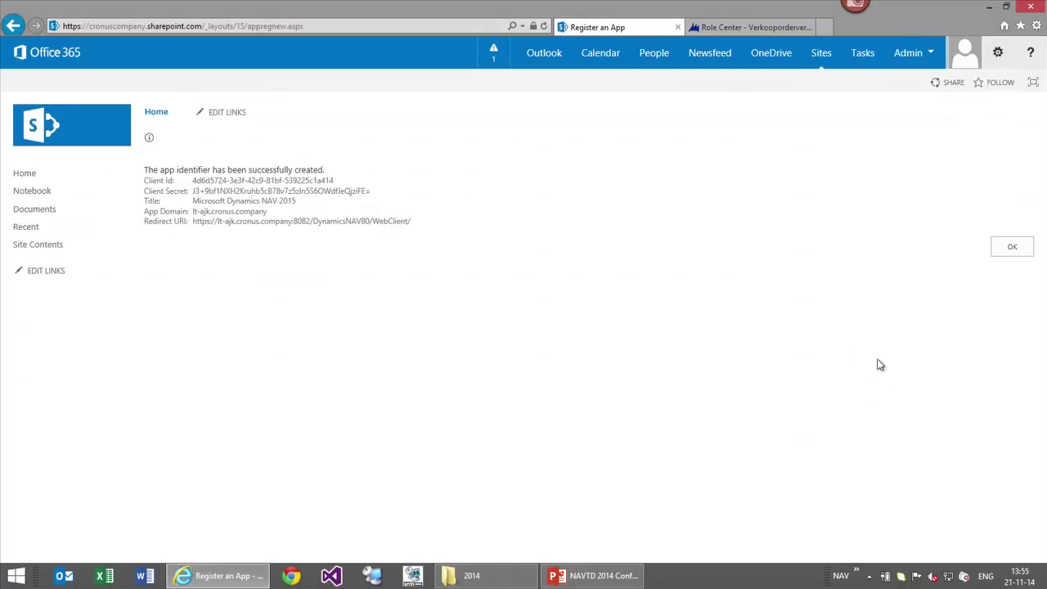
{"action": "left_click_drag", "start_coordinate": [192, 180], "coordinate": [346, 182]}
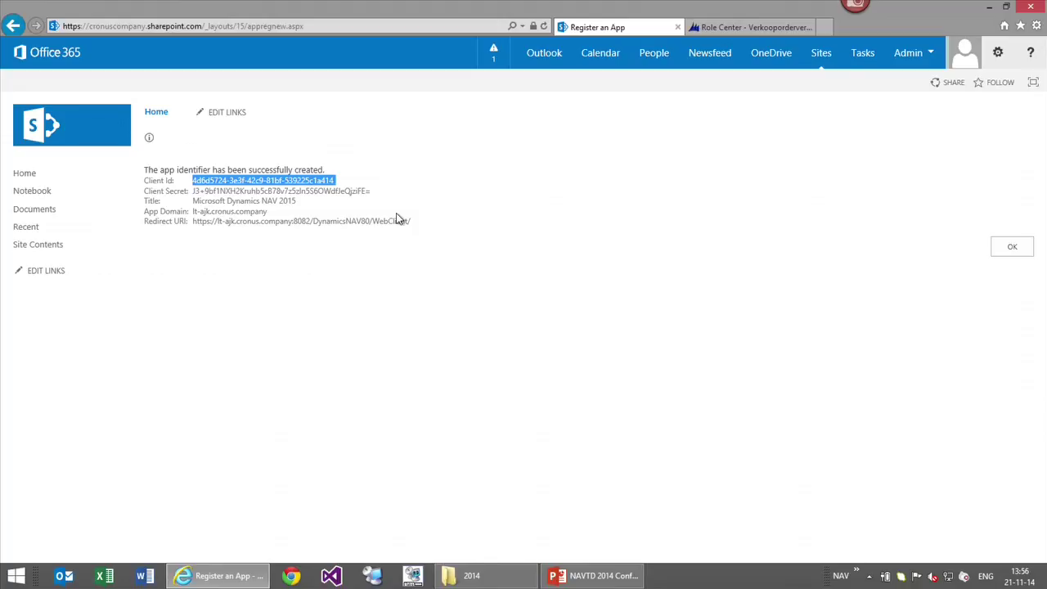
{"action": "key", "text": "ctrl+c"}
Paste the Client Id into a new Notepad file, minimize it, and show the NAV Role Center
{"action": "key", "text": "super+r"}
{"action": "key", "text": "Return"}
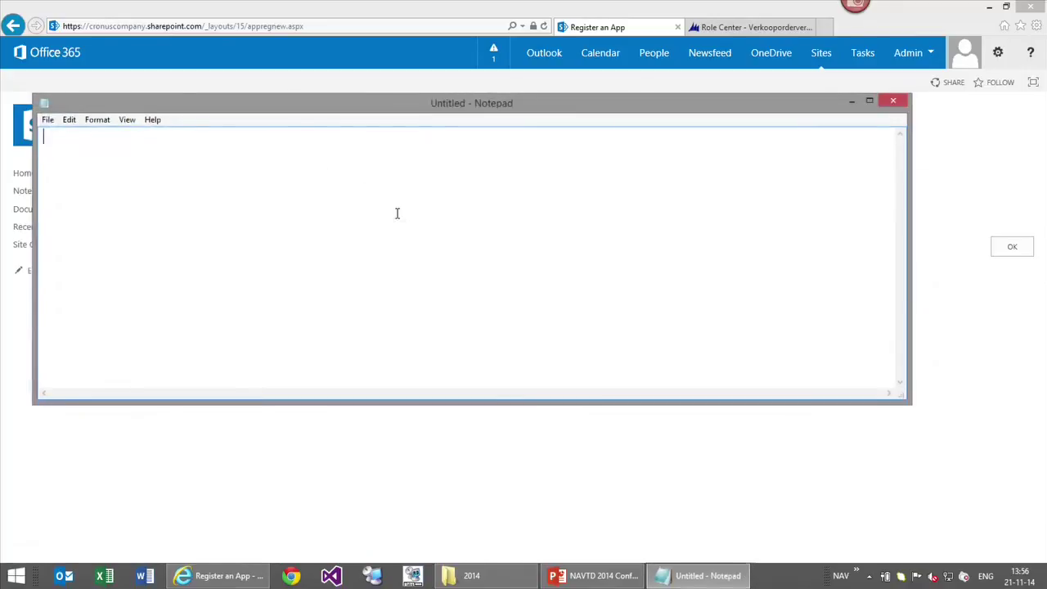
{"action": "key", "text": "ctrl+v"}
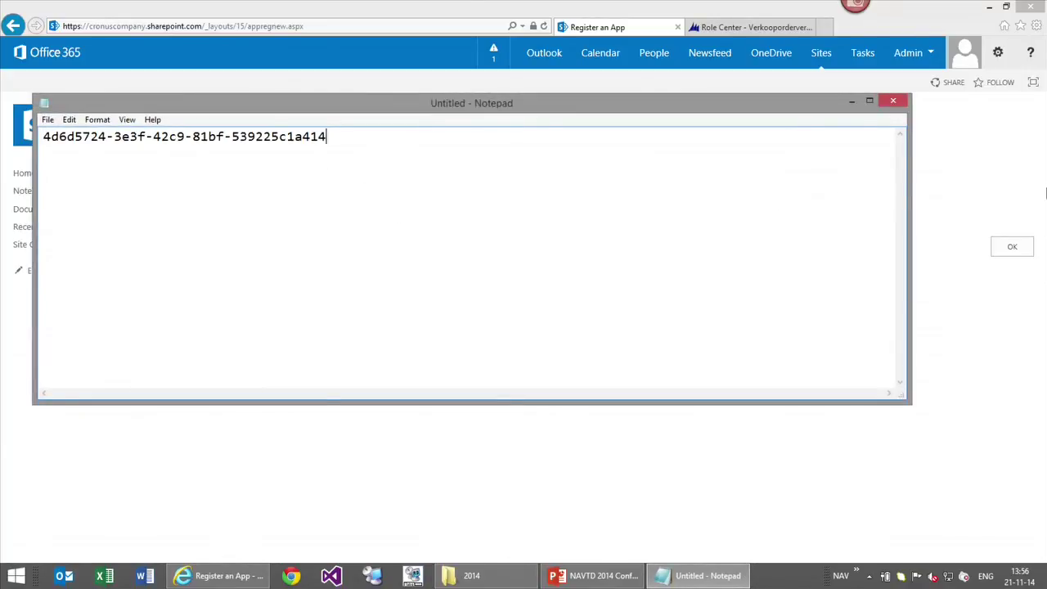
{"action": "left_click", "coordinate": [852, 101]}
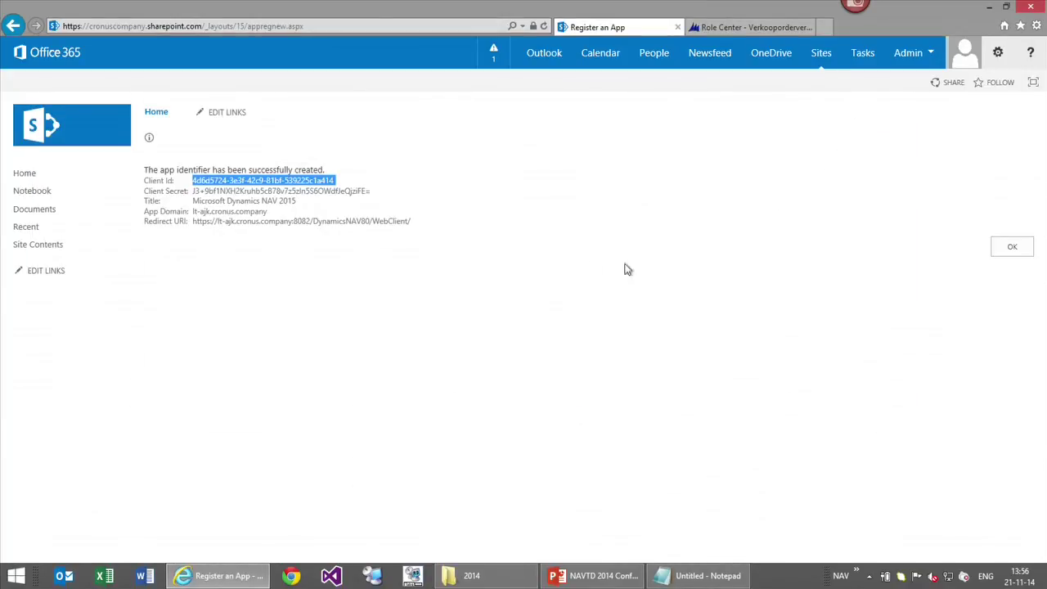
{"action": "left_click", "coordinate": [752, 26]}
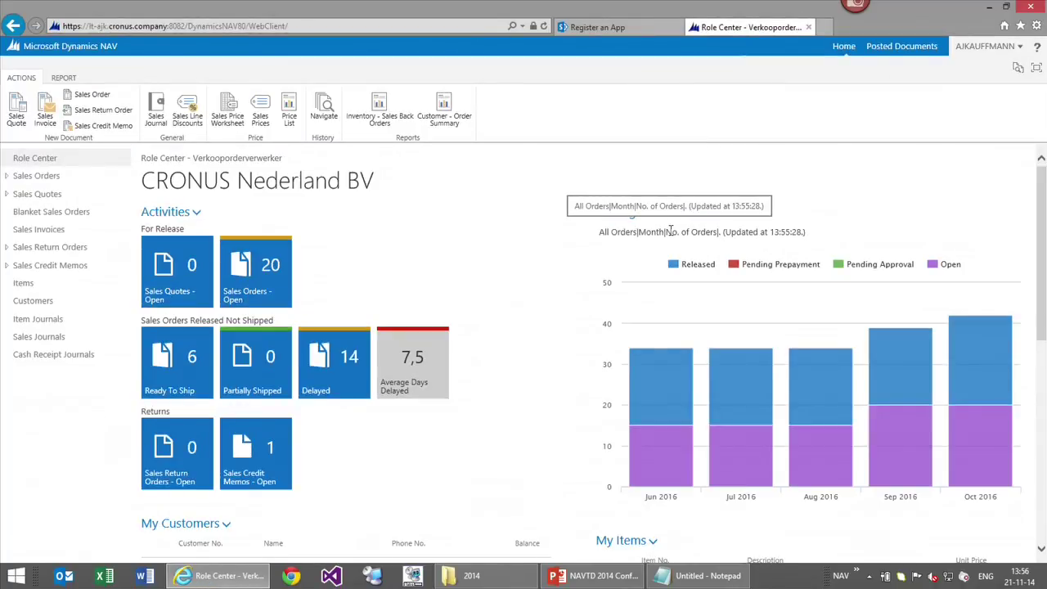
{"action": "key", "text": "ctrl+shift+p"}
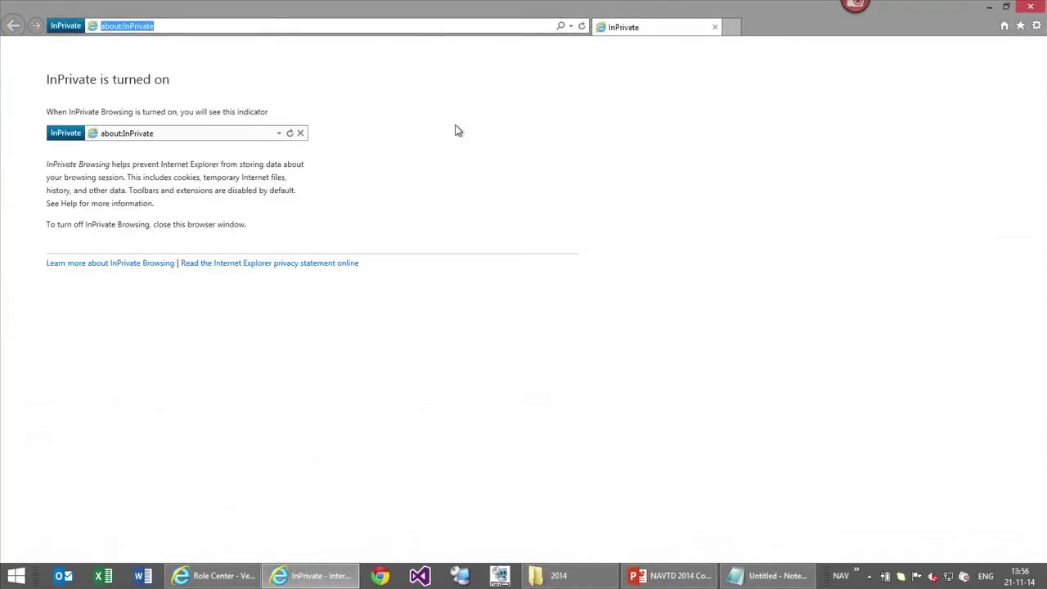
{"action": "type", "text": "lt-ajk.cronus.company:8082/"}
{"action": "key", "text": "Down"}
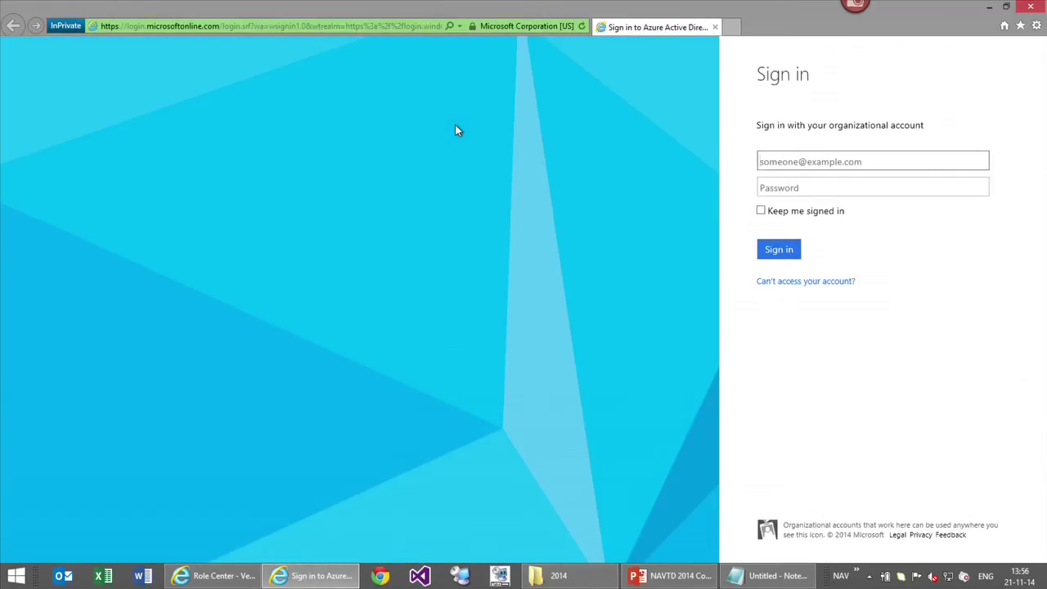
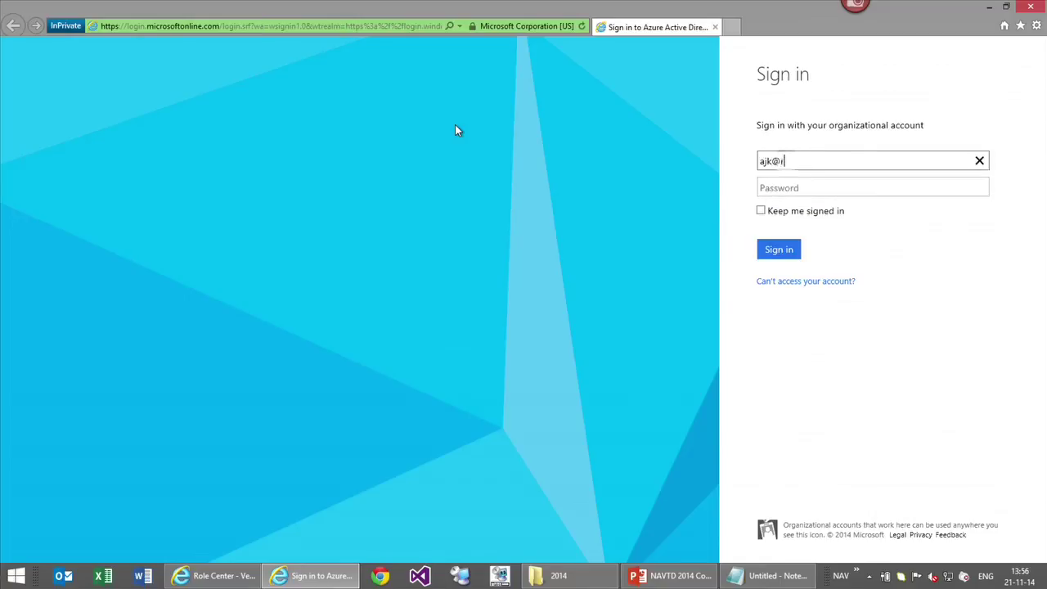
{"action": "key", "text": "Tab"}
{"action": "type", "text": "**********"}
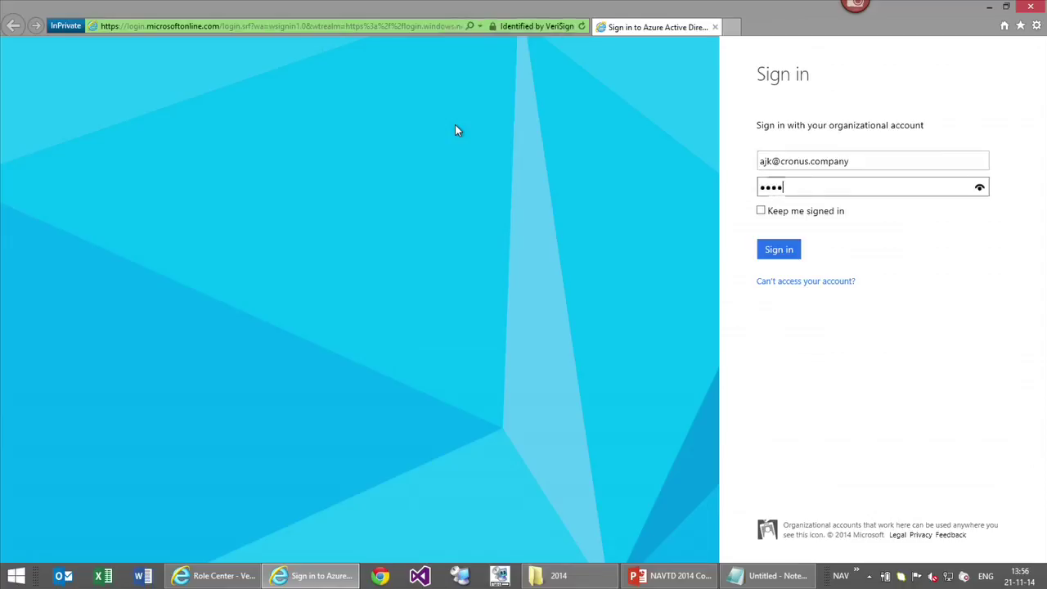
{"action": "key", "text": "Return"}
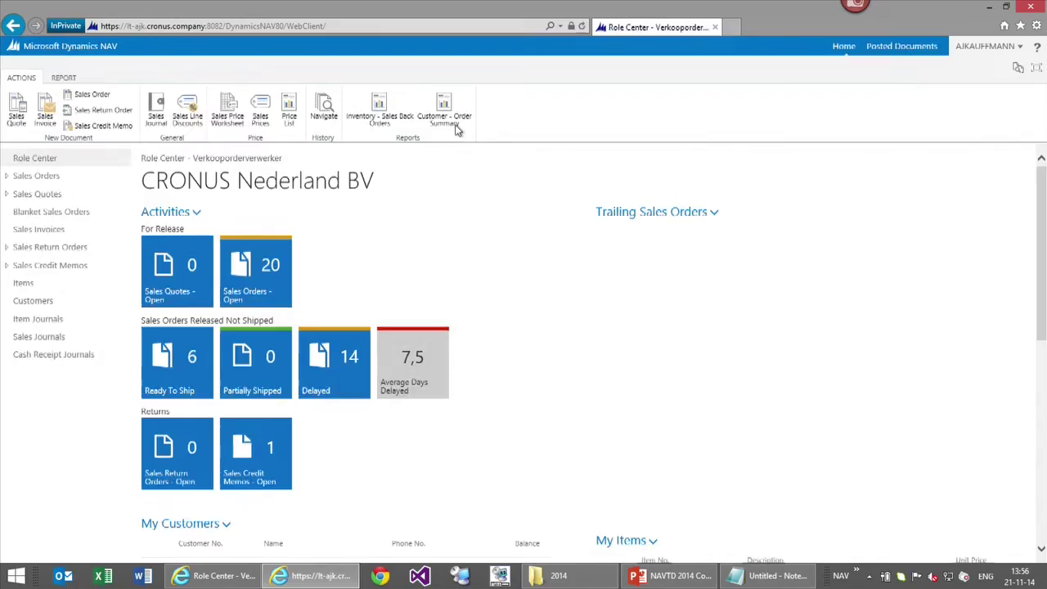
{"action": "left_click", "coordinate": [715, 29]}
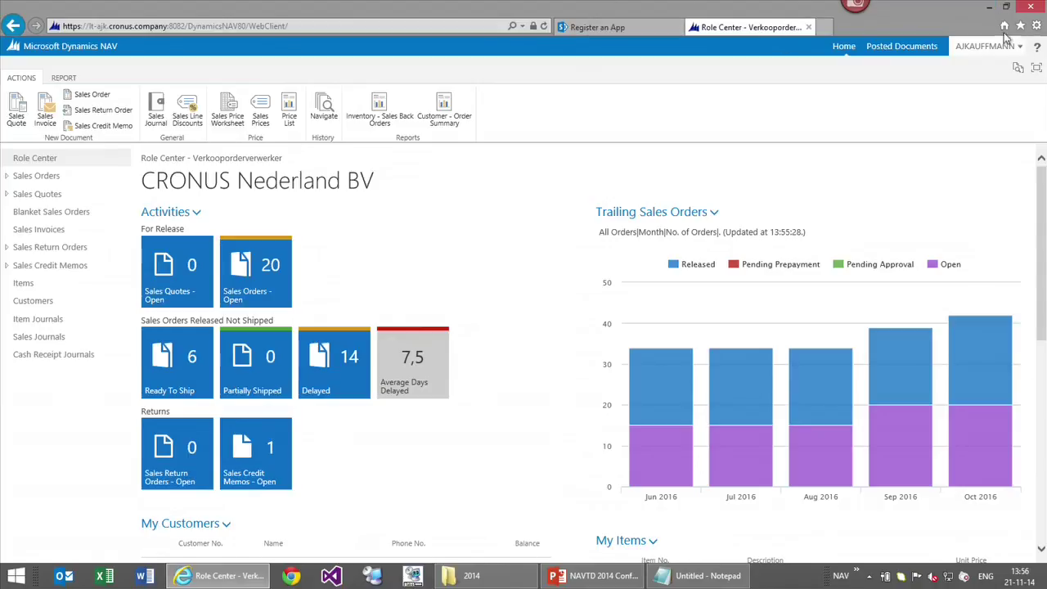
From the app registration page, go to the SharePoint admin center
{"action": "left_click", "coordinate": [597, 27]}
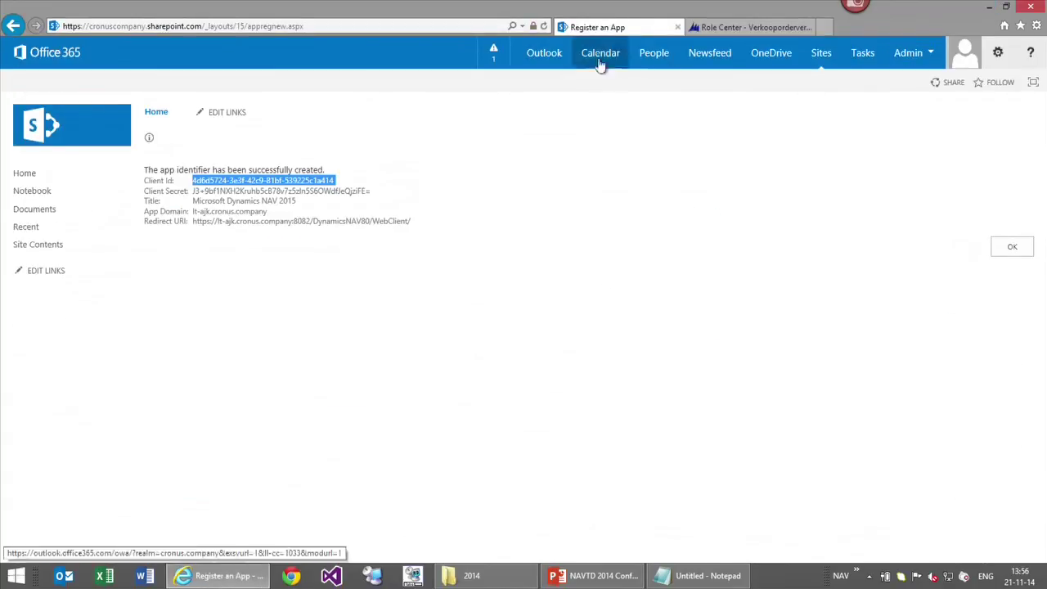
{"action": "left_click", "coordinate": [893, 67]}
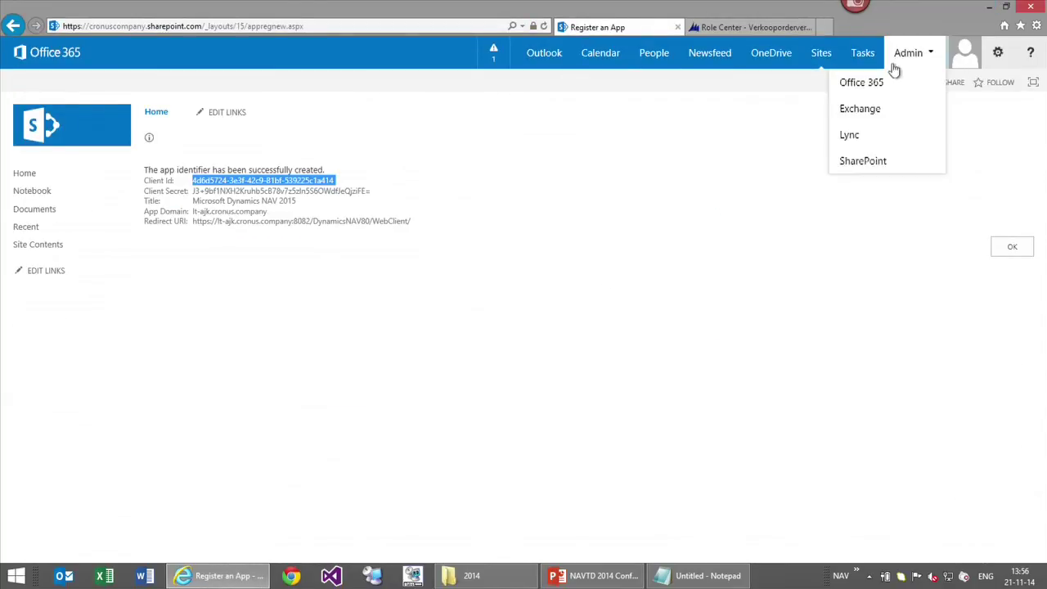
{"action": "left_click", "coordinate": [874, 159]}
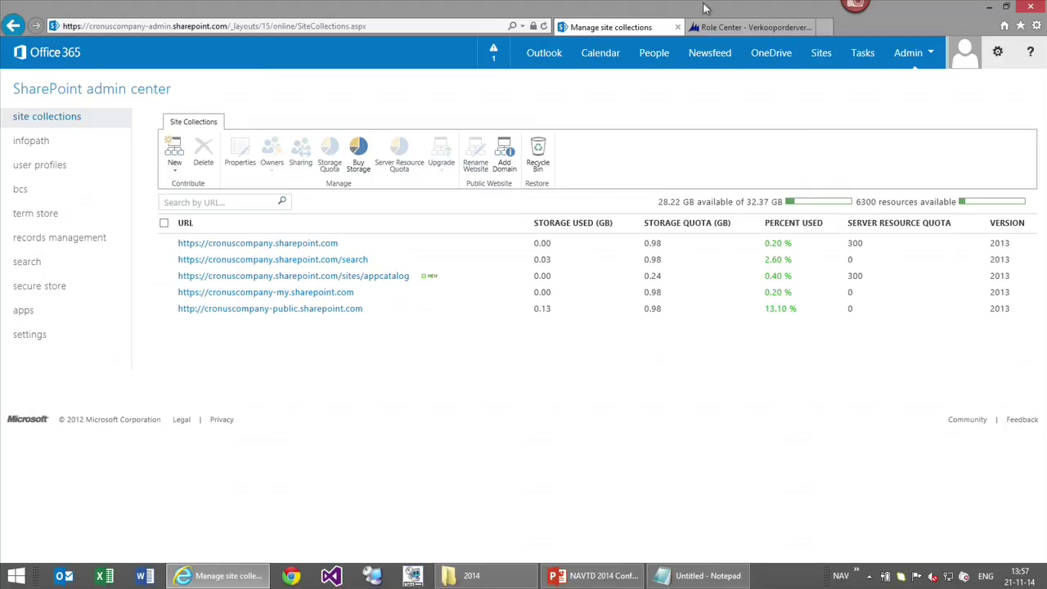
Bring up the NAVTD 2014 PowerPoint deck and advance to slide 11
{"action": "left_click", "coordinate": [989, 6]}
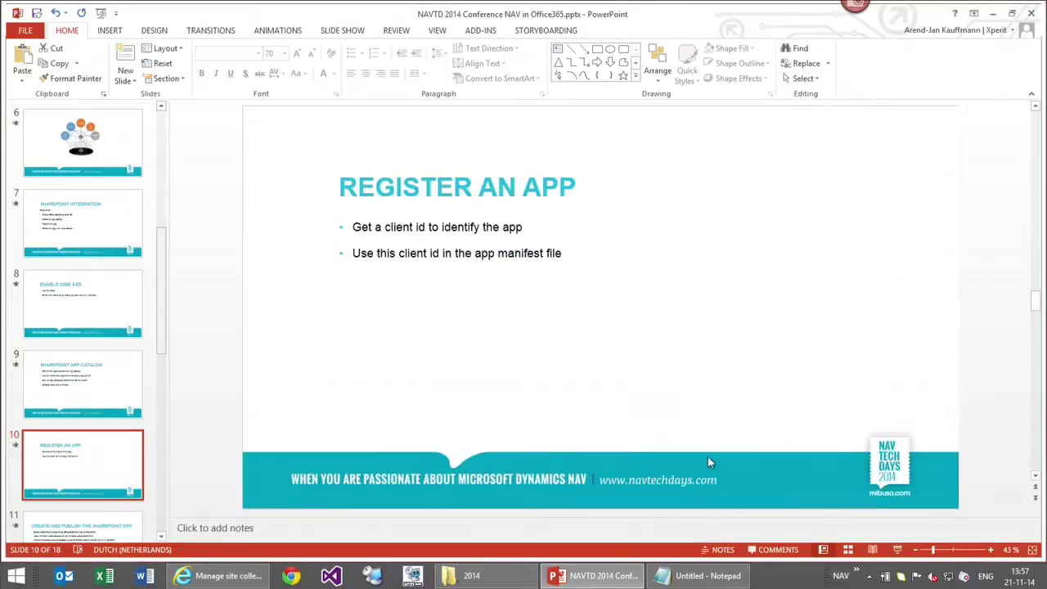
{"action": "left_click", "coordinate": [593, 575]}
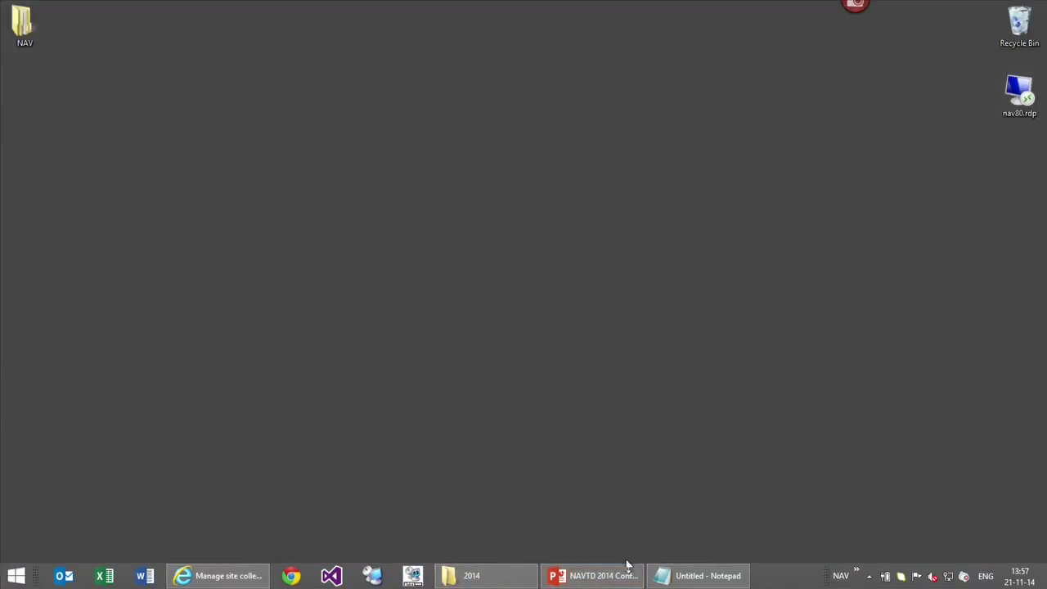
{"action": "left_click", "coordinate": [597, 575]}
{"action": "key", "text": "Down"}
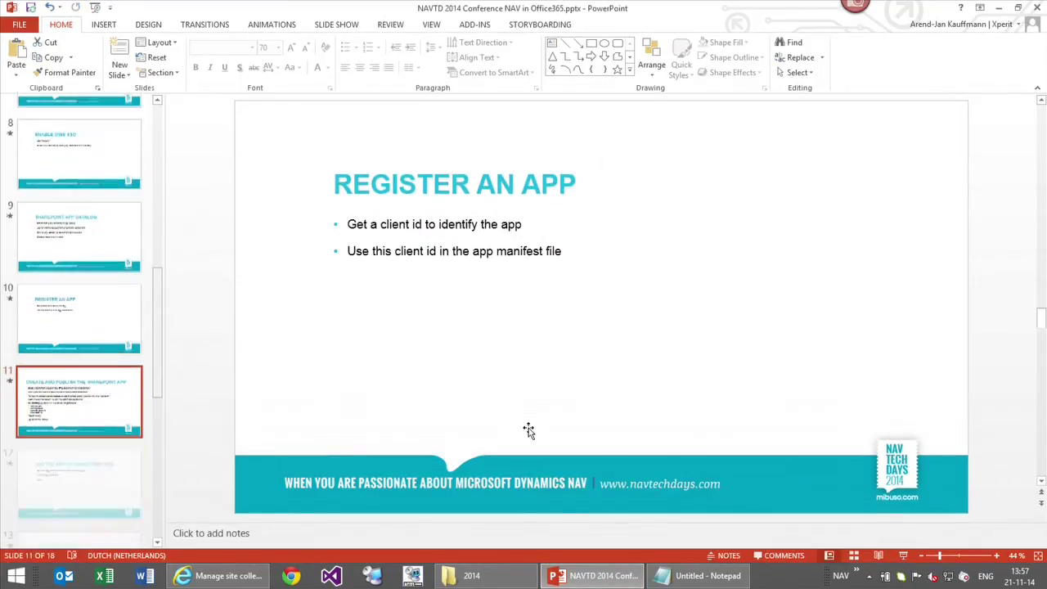
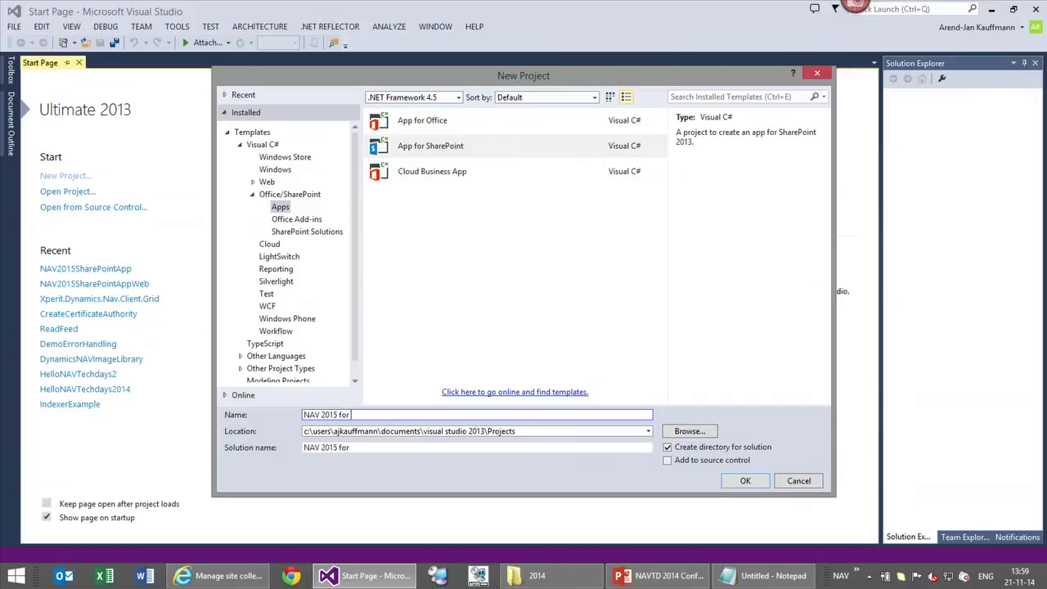
Type 'NAVTachdays' to continue the App for SharePoint project name after 'NAV 2015 for'
{"action": "type", "text": "hdays"}
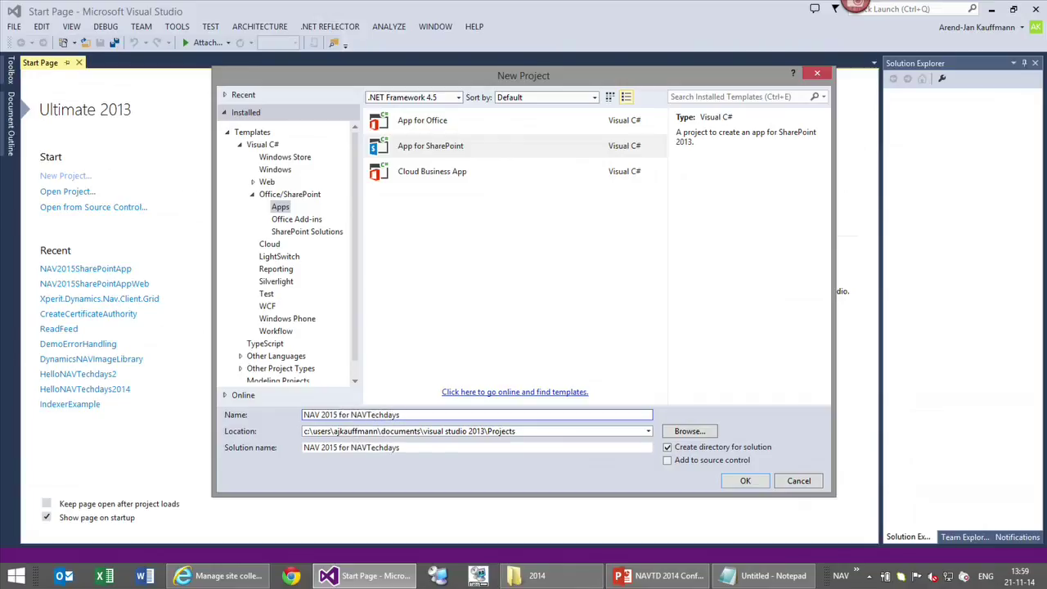
Accept the project name NAV 2015 for NAVTechdays and move on to the provider-hosted app settings
{"action": "left_click", "coordinate": [743, 481]}
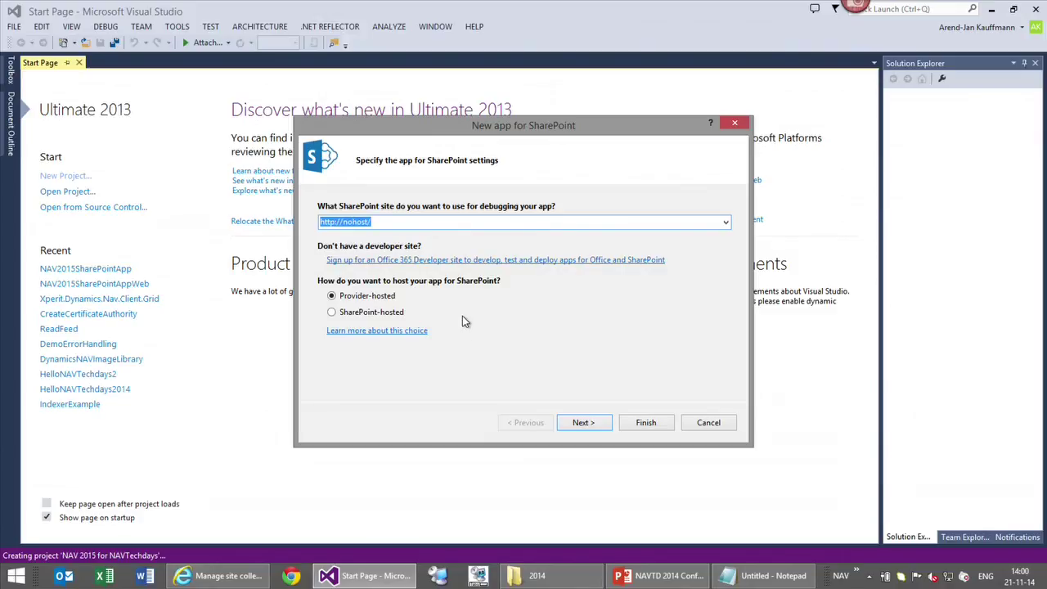
Create the provider-hosted app solution, dismissing the 'Cannot connect to the SharePoint site' error
{"action": "left_click", "coordinate": [645, 423]}
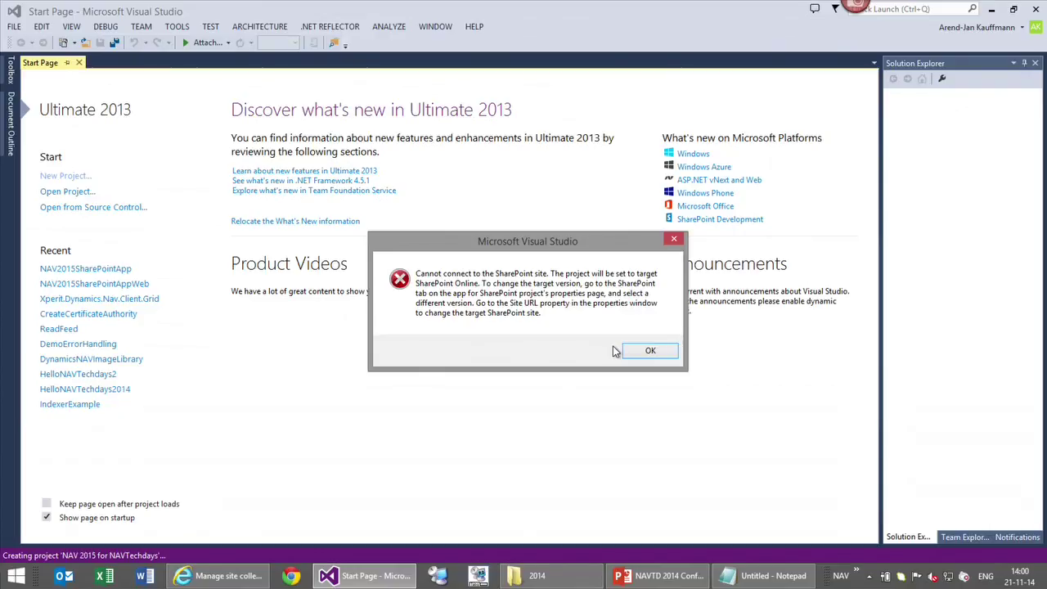
{"action": "key", "text": "Return"}
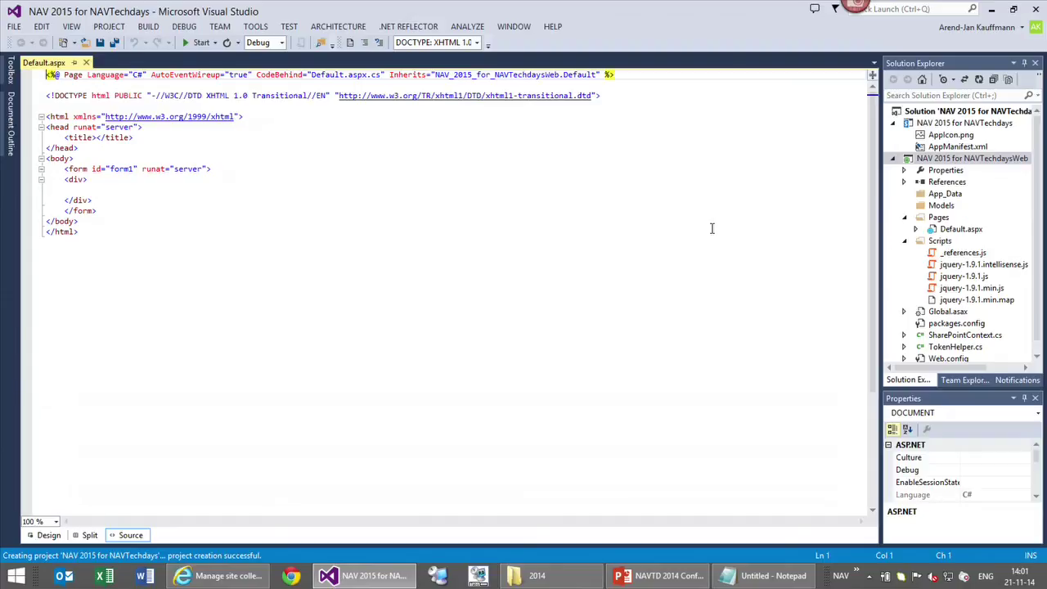
{"action": "right_click", "coordinate": [962, 160]}
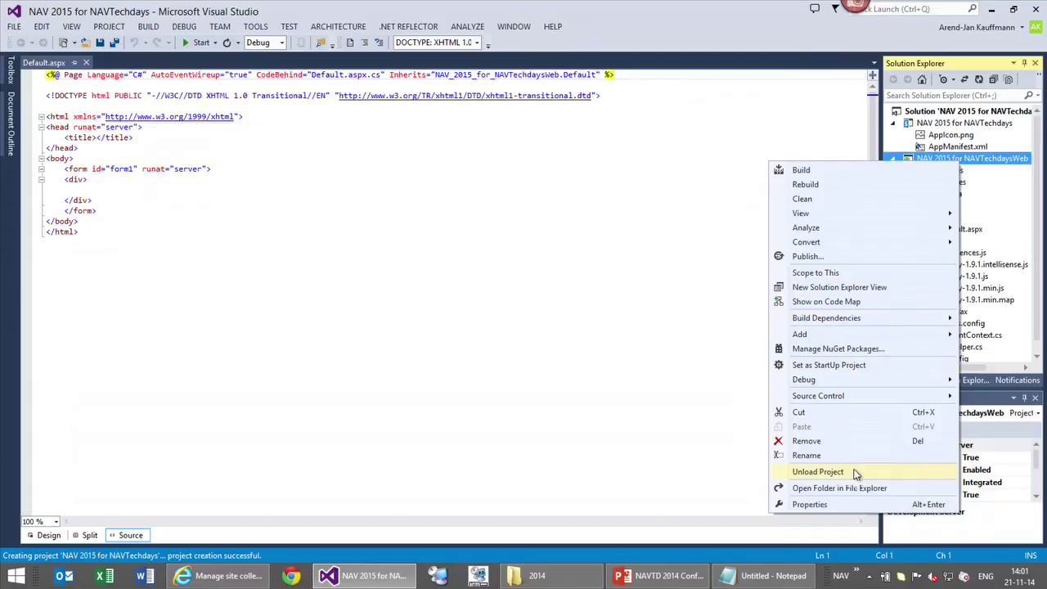
Remove the NAV 2015 for NAVTechdaysWeb project from the solution and save the changes
{"action": "left_click", "coordinate": [851, 440]}
{"action": "left_click", "coordinate": [561, 341]}
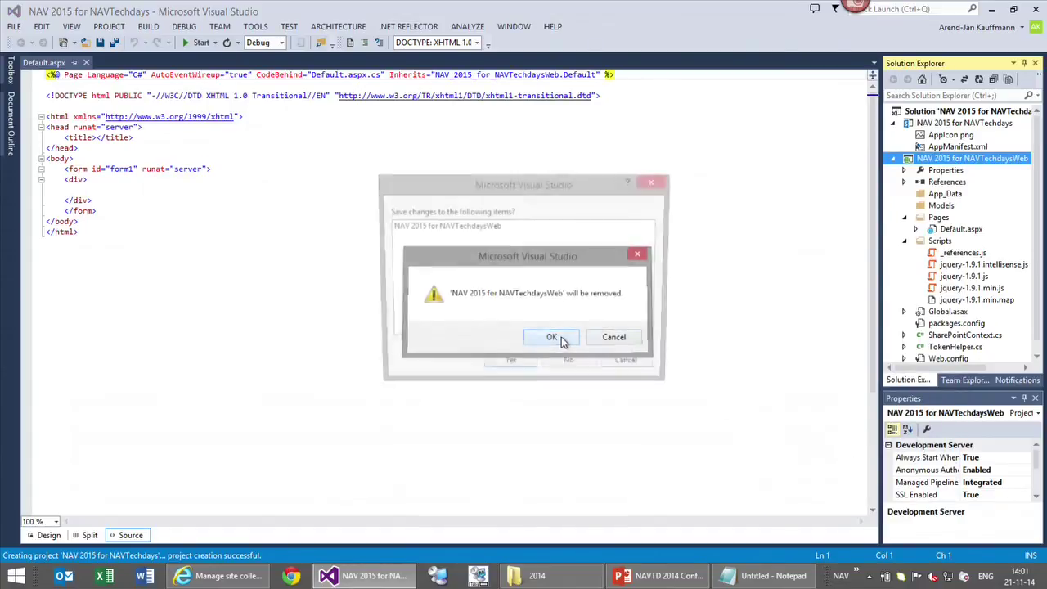
{"action": "left_click", "coordinate": [506, 366]}
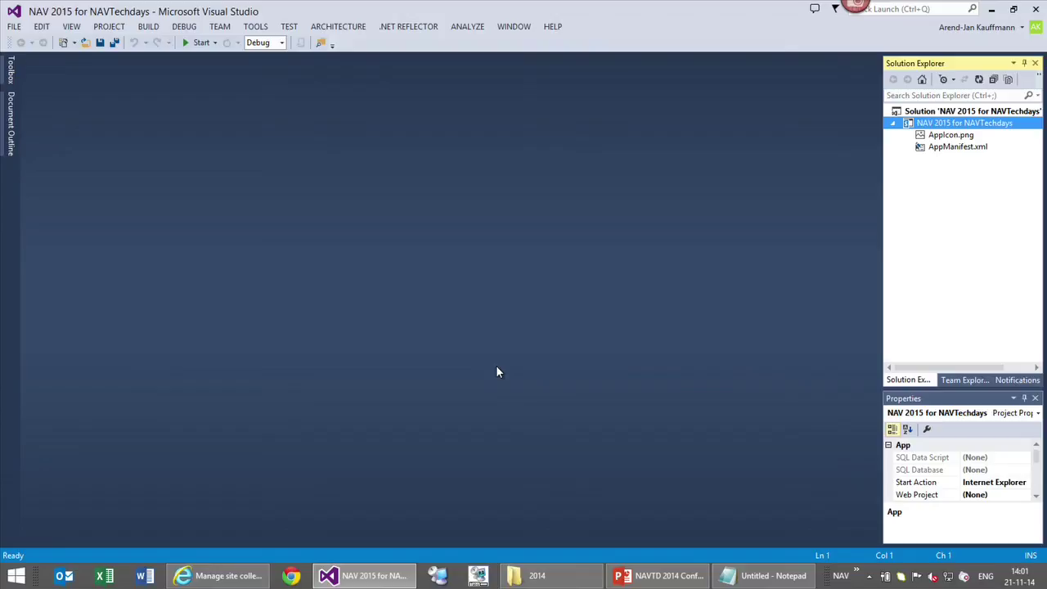
Open AppManifest.xml in the code editor
{"action": "right_click", "coordinate": [944, 150]}
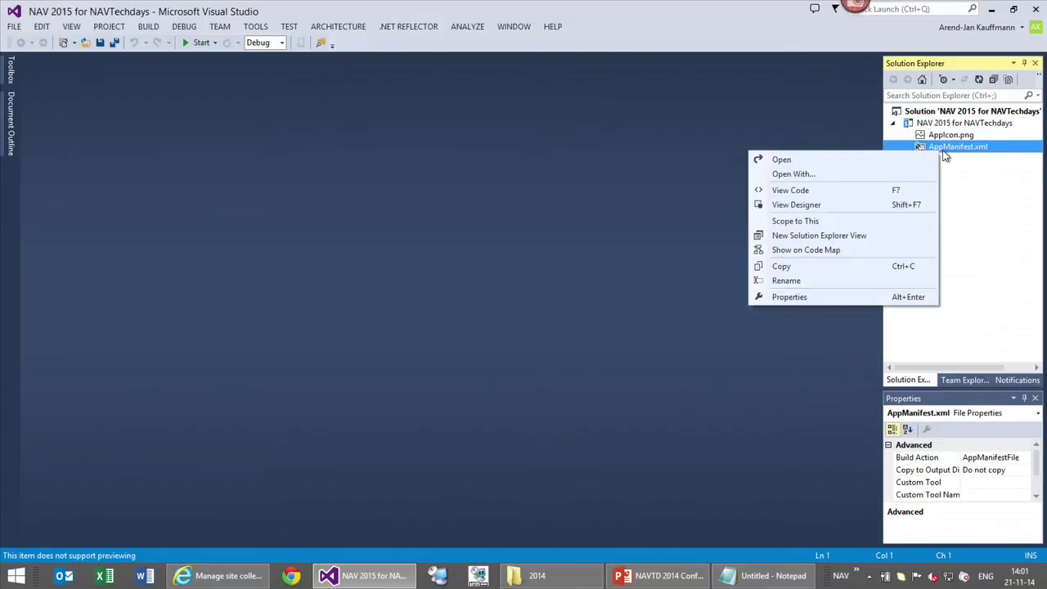
{"action": "left_click", "coordinate": [843, 199]}
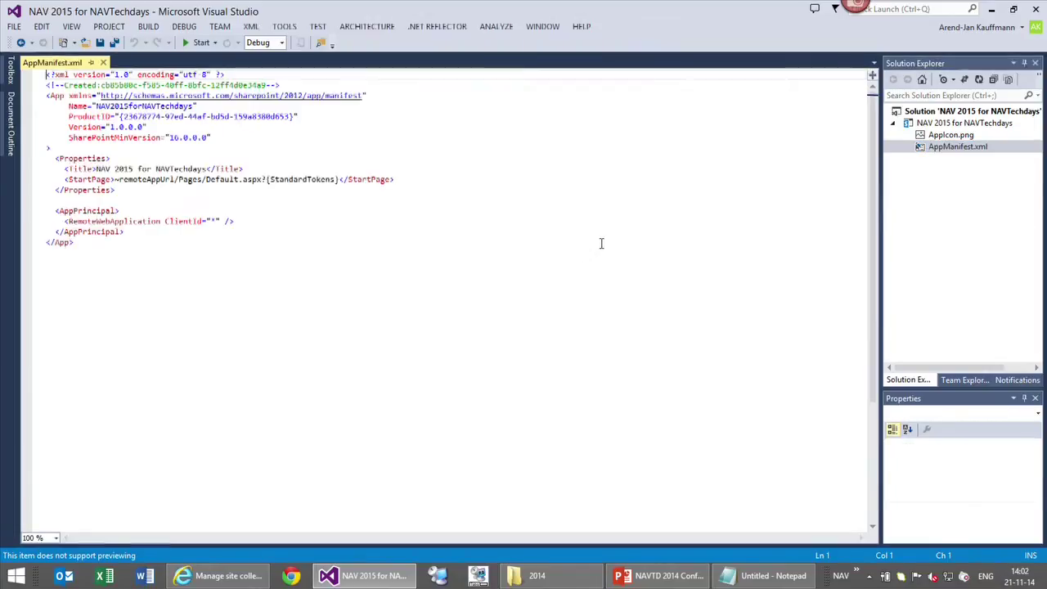
{"action": "scroll", "coordinate": [601, 243], "scroll_direction": "up", "scroll_amount": 3}
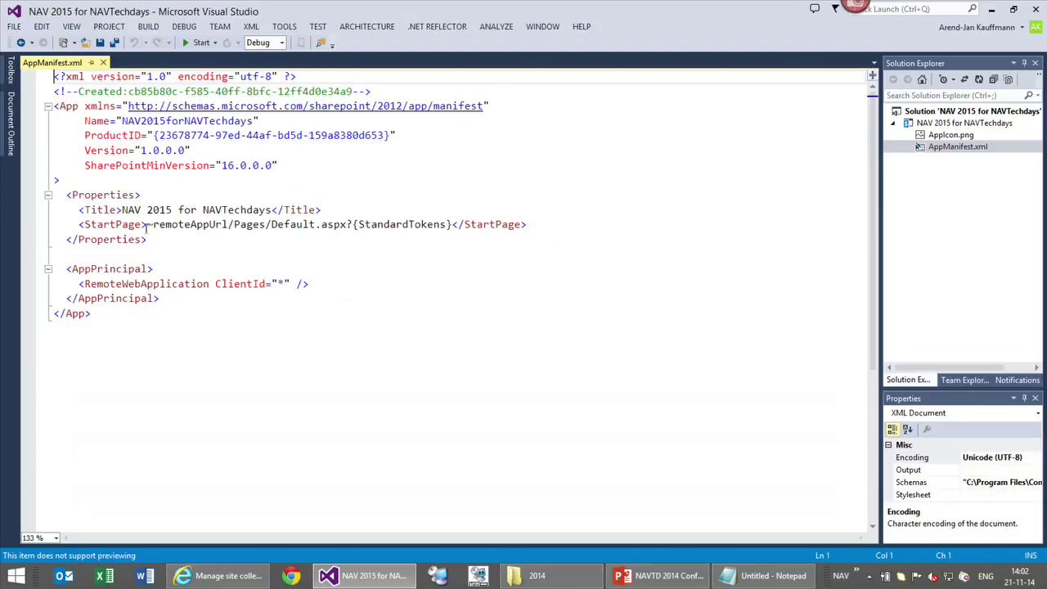
Select the StartPage value ~remoteAppUrl/Pages/Default.aspx, then switch to Internet Explorer
{"action": "mouse_move", "coordinate": [144, 224]}
{"action": "left_click_drag", "start_coordinate": [147, 224], "coordinate": [452, 228]}
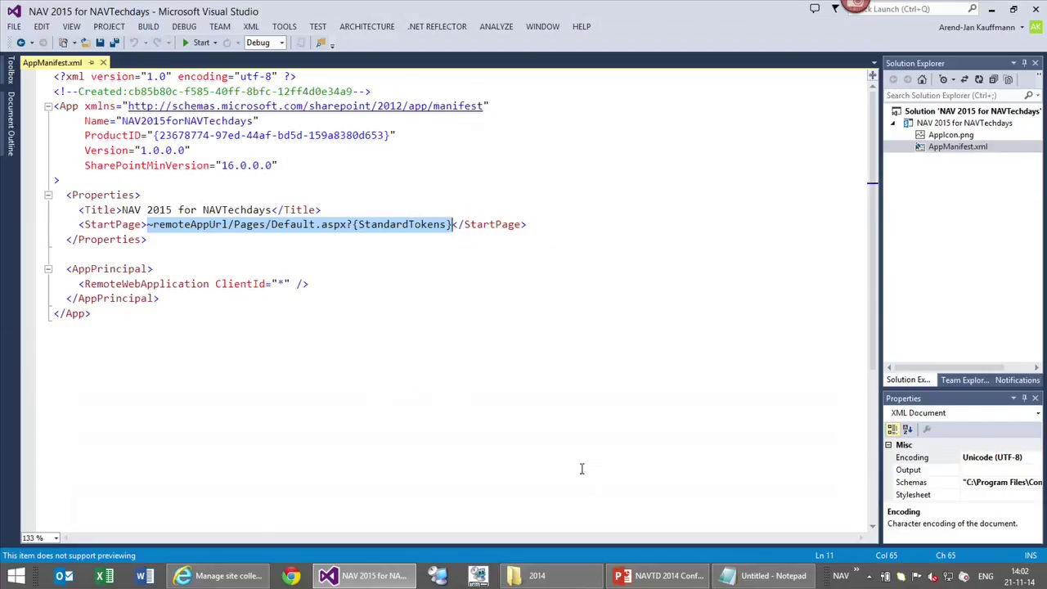
{"action": "left_click", "coordinate": [340, 226]}
{"action": "key", "text": "shift+Left"}
{"action": "key", "text": "shift+Left"}
{"action": "key", "text": "shift+Left"}
{"action": "key", "text": "shift+Left"}
{"action": "key", "text": "shift+Left"}
{"action": "key", "text": "shift+Left"}
{"action": "key", "text": "shift+Left"}
{"action": "key", "text": "shift+Left"}
{"action": "key", "text": "shift+Left"}
{"action": "key", "text": "shift+Left"}
{"action": "key", "text": "shift+Left"}
{"action": "key", "text": "shift+Left"}
{"action": "key", "text": "shift+Left"}
{"action": "key", "text": "shift+Left"}
{"action": "key", "text": "shift+Left"}
{"action": "key", "text": "shift+Left"}
{"action": "key", "text": "shift+Left"}
{"action": "key", "text": "shift+Left"}
{"action": "key", "text": "shift+Left"}
{"action": "key", "text": "shift+Left"}
{"action": "key", "text": "shift+Left"}
{"action": "key", "text": "shift+Left"}
{"action": "key", "text": "shift+Left"}
{"action": "key", "text": "shift+Left"}
{"action": "key", "text": "shift+Left"}
{"action": "key", "text": "shift+Left"}
{"action": "key", "text": "shift+Left"}
{"action": "key", "text": "shift+Left"}
{"action": "key", "text": "shift+Left"}
{"action": "key", "text": "shift+Left"}
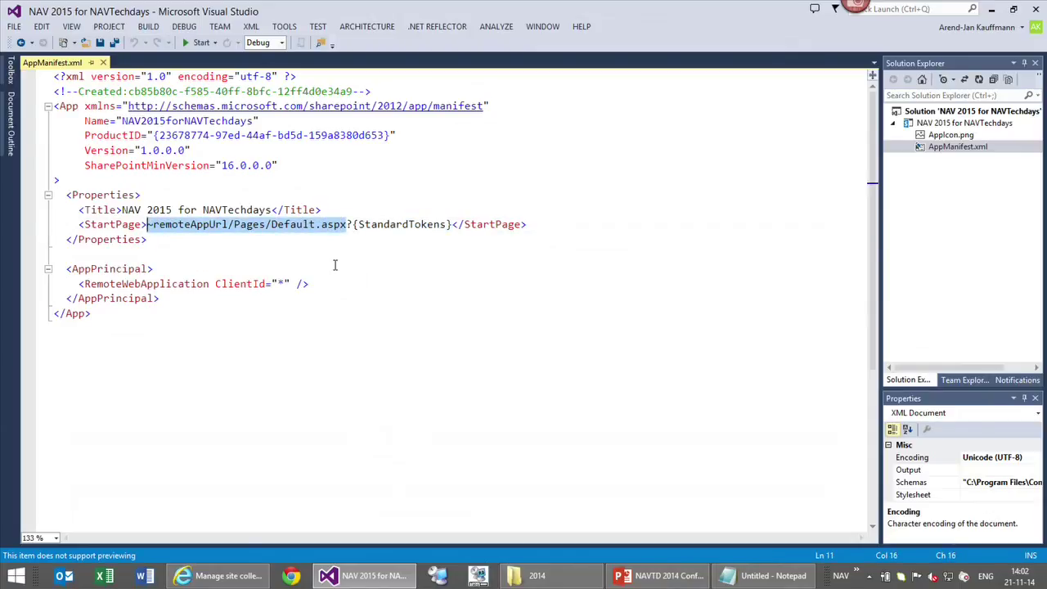
{"action": "key", "text": "Delete"}
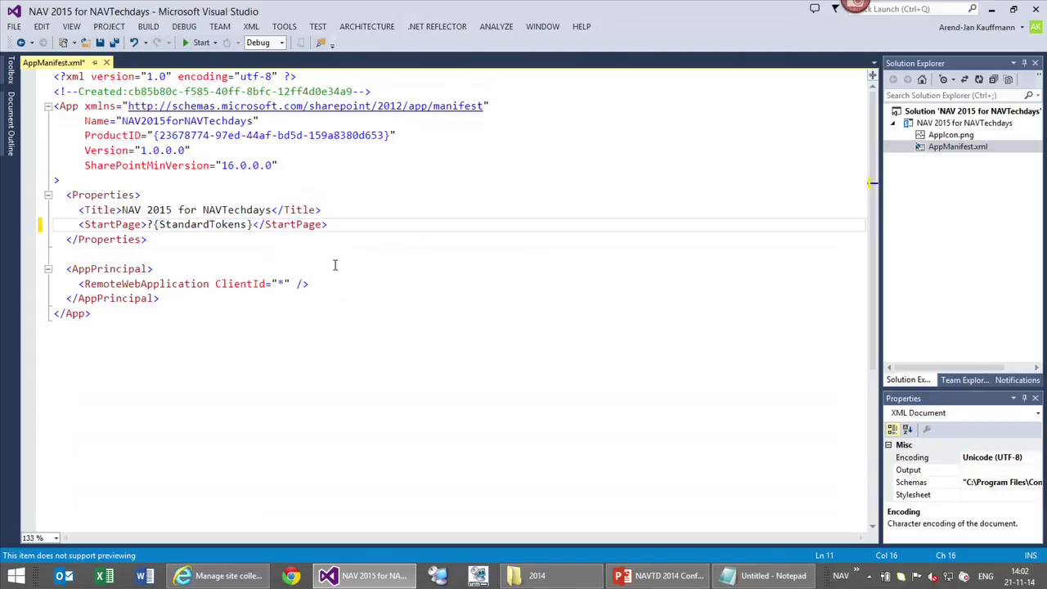
{"action": "key", "text": "ctrl+z"}
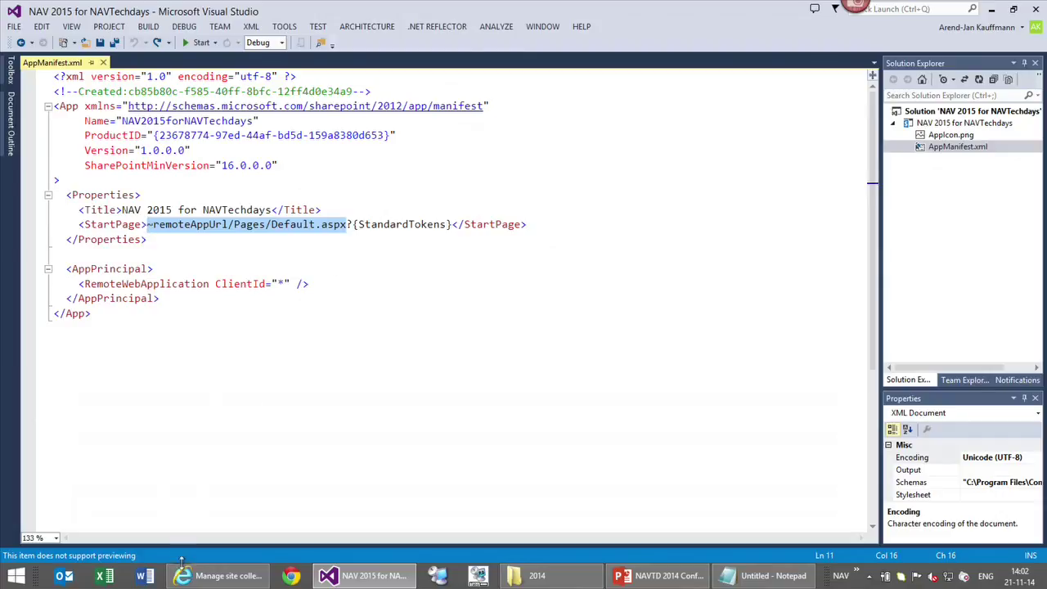
{"action": "left_click", "coordinate": [245, 507]}
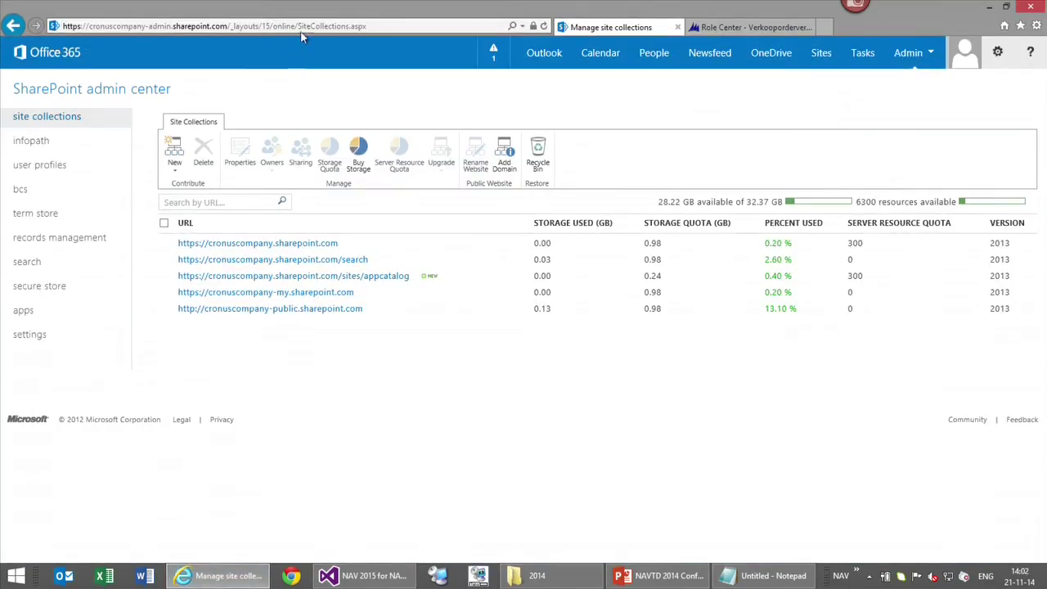
Copy the Dynamics NAV Web Client address from the Role Center tab and paste it as the StartPage
{"action": "left_click", "coordinate": [750, 27]}
{"action": "left_click", "coordinate": [302, 27]}
{"action": "key", "text": "ctrl+c"}
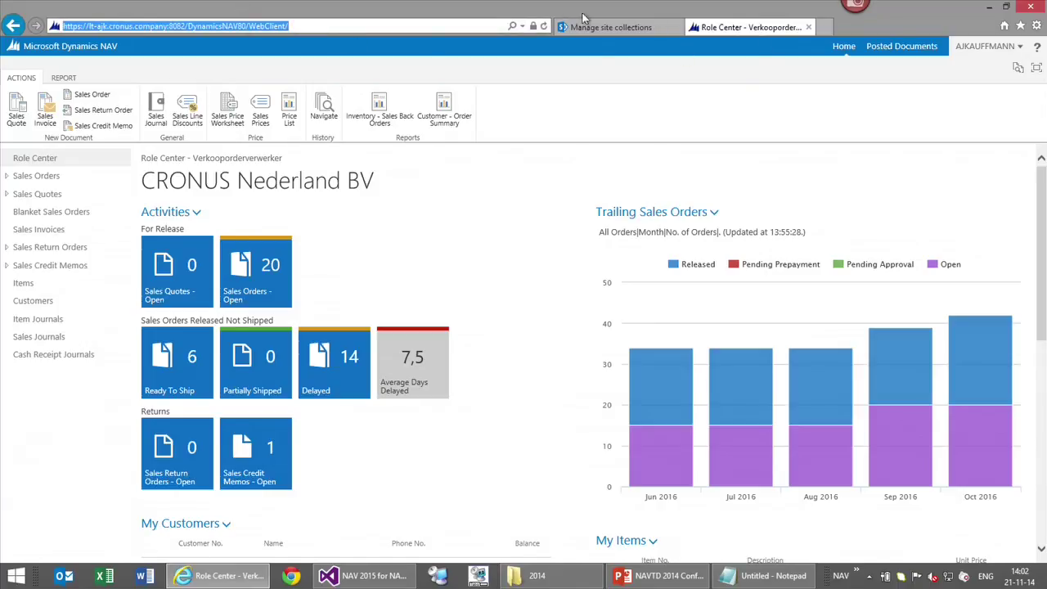
{"action": "left_click", "coordinate": [990, 7]}
{"action": "key", "text": "ctrl+v"}
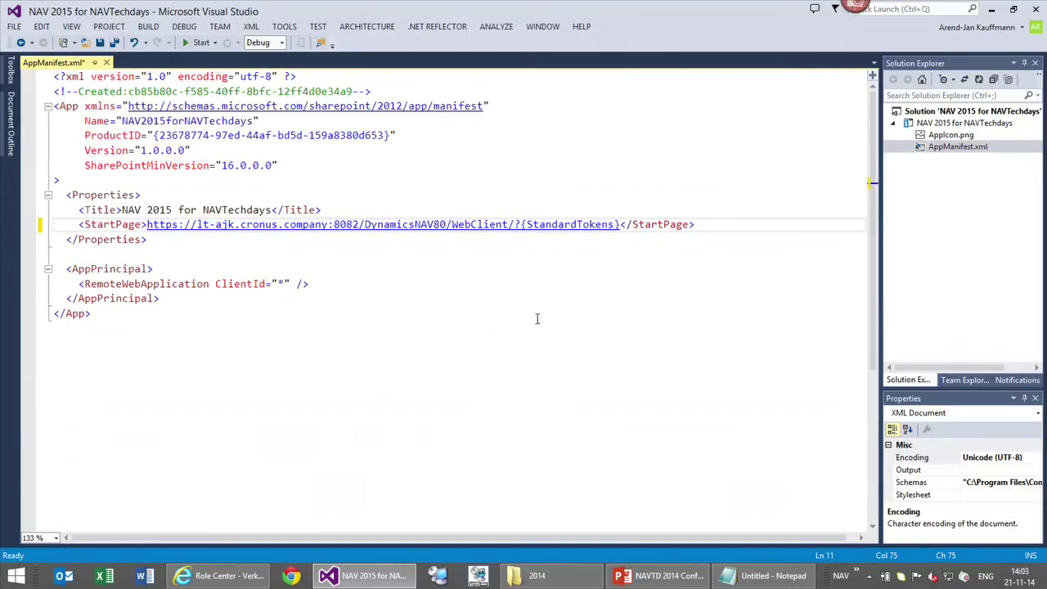
Replace the ClientId asterisk with the registered app's GUID from Notepad and save AppManifest.xml
{"action": "left_click", "coordinate": [278, 283]}
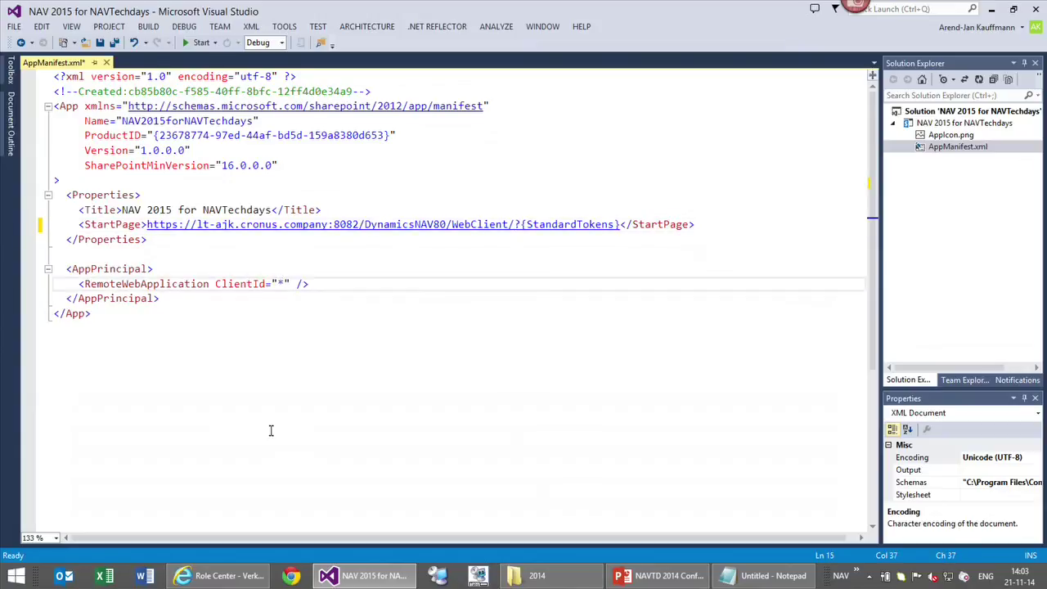
{"action": "key", "text": "shift+Right"}
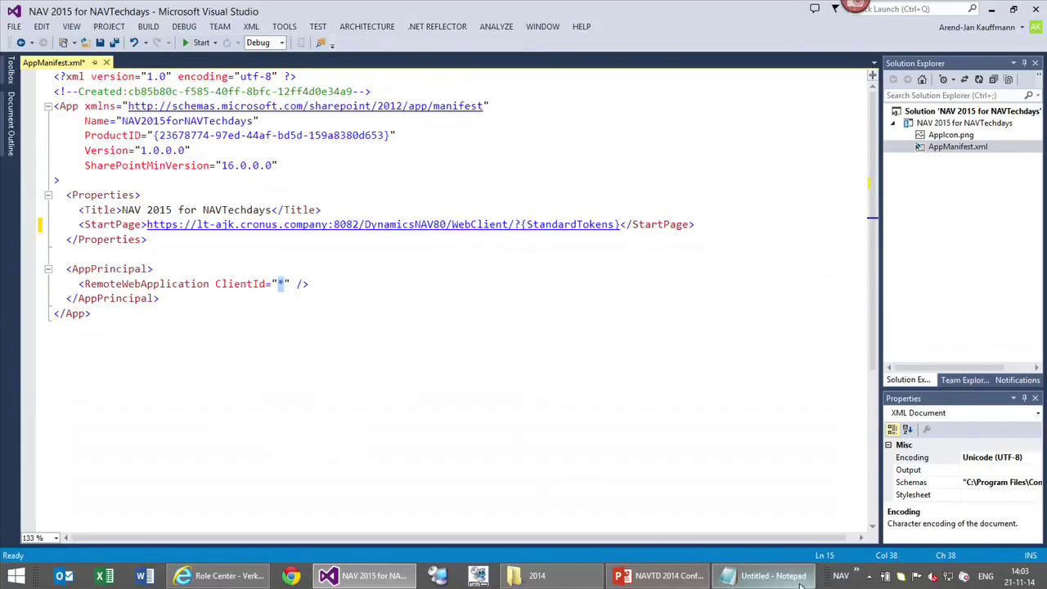
{"action": "left_click", "coordinate": [785, 582]}
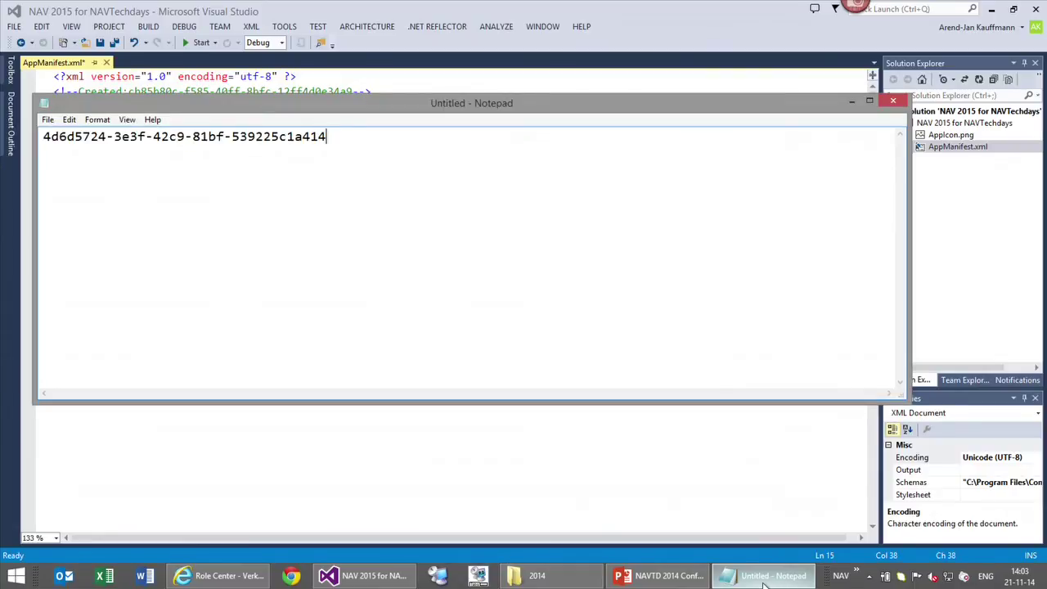
{"action": "key", "text": "ctrl+a"}
{"action": "key", "text": "ctrl+c"}
{"action": "left_click", "coordinate": [765, 583]}
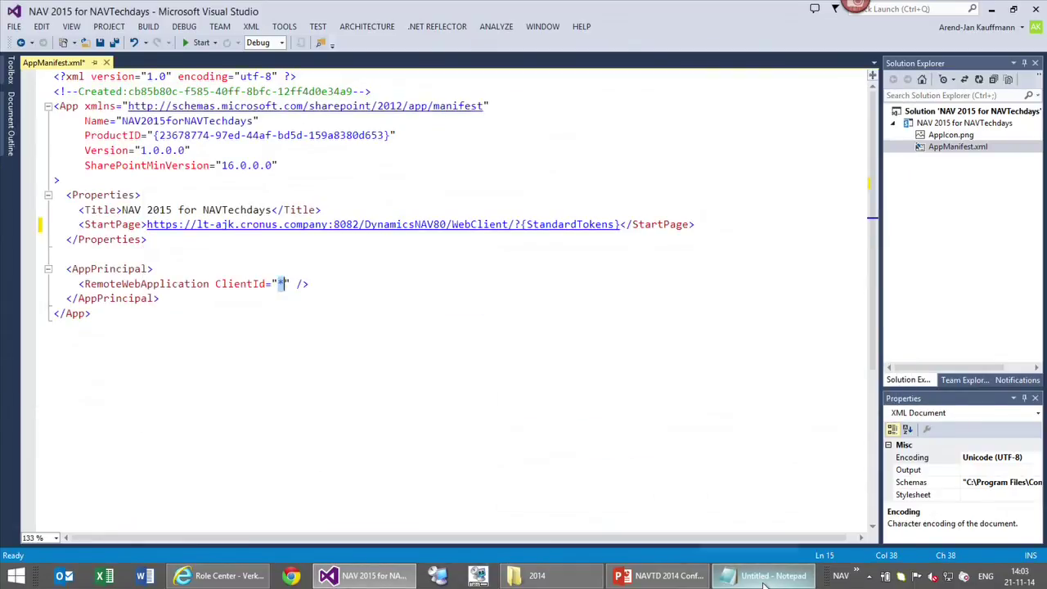
{"action": "key", "text": "ctrl+v"}
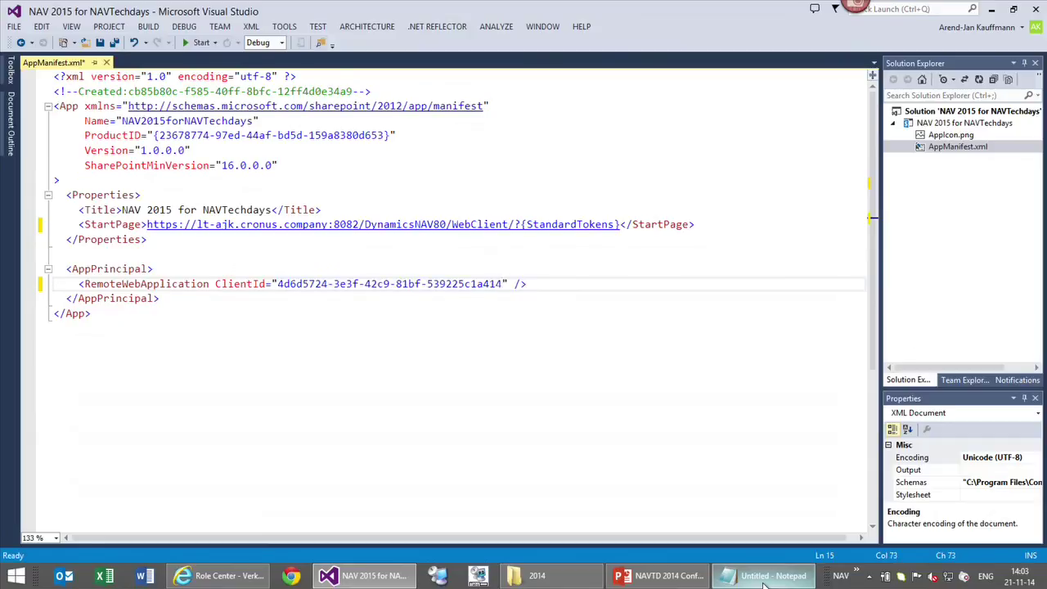
{"action": "left_click", "coordinate": [99, 43]}
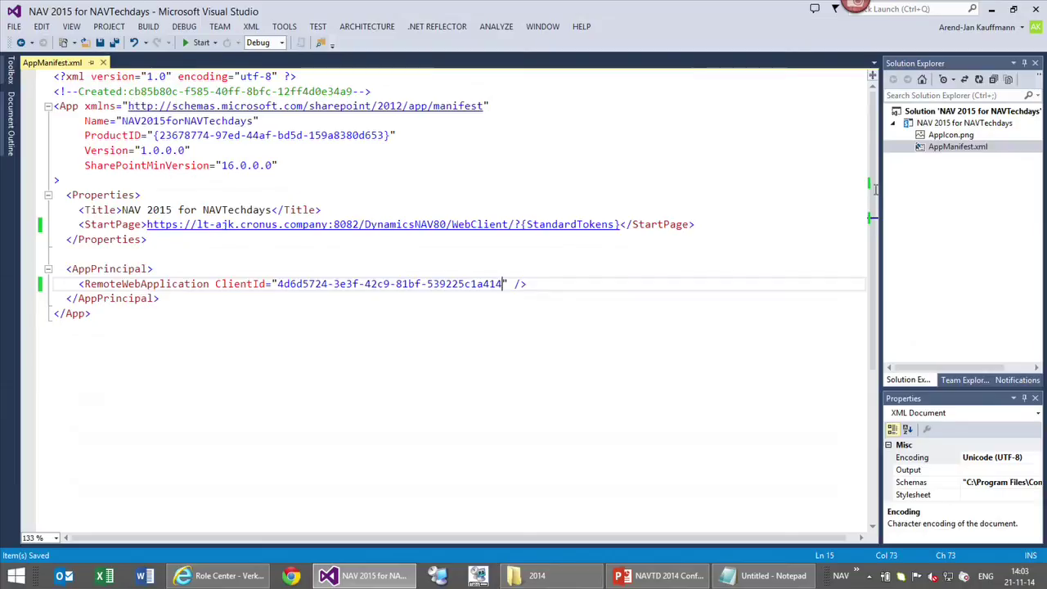
Publish the project as the NAV 2015 for NAVTechdays.app package in the 1.0.0.0 output folder
{"action": "right_click", "coordinate": [921, 126]}
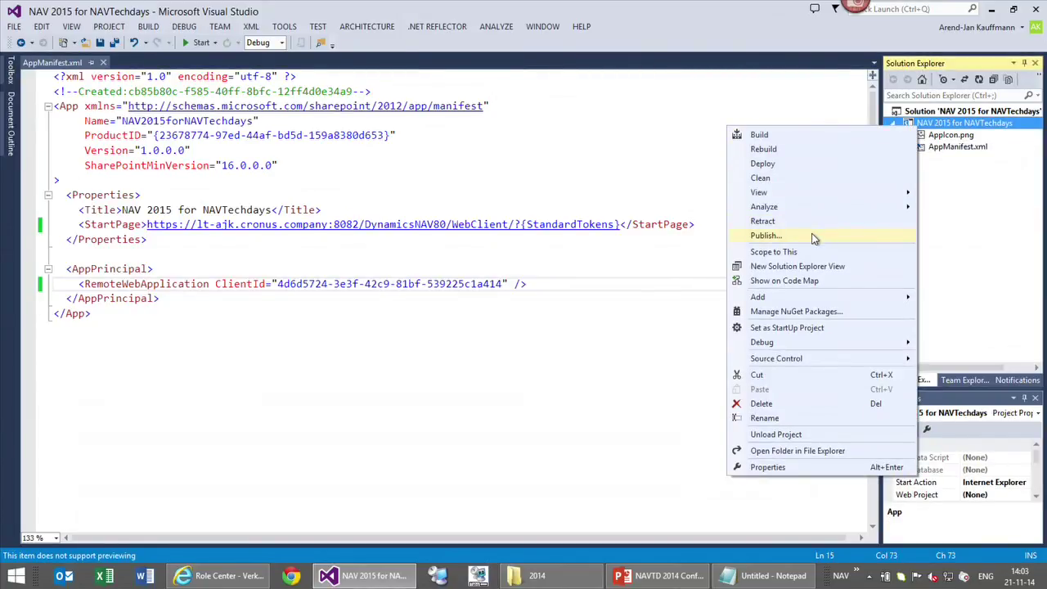
{"action": "left_click", "coordinate": [814, 238]}
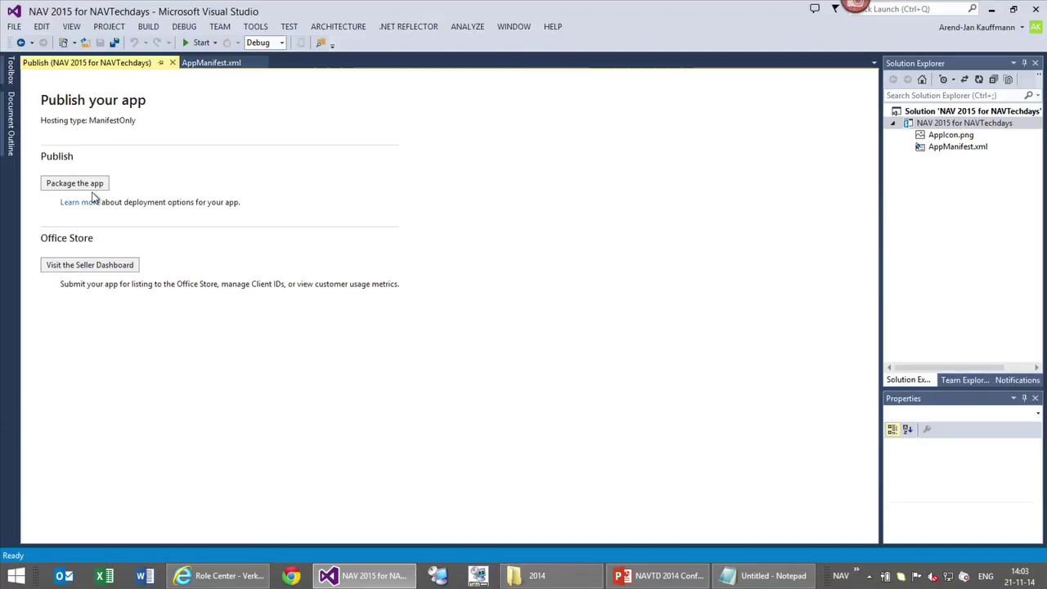
{"action": "left_click", "coordinate": [93, 185]}
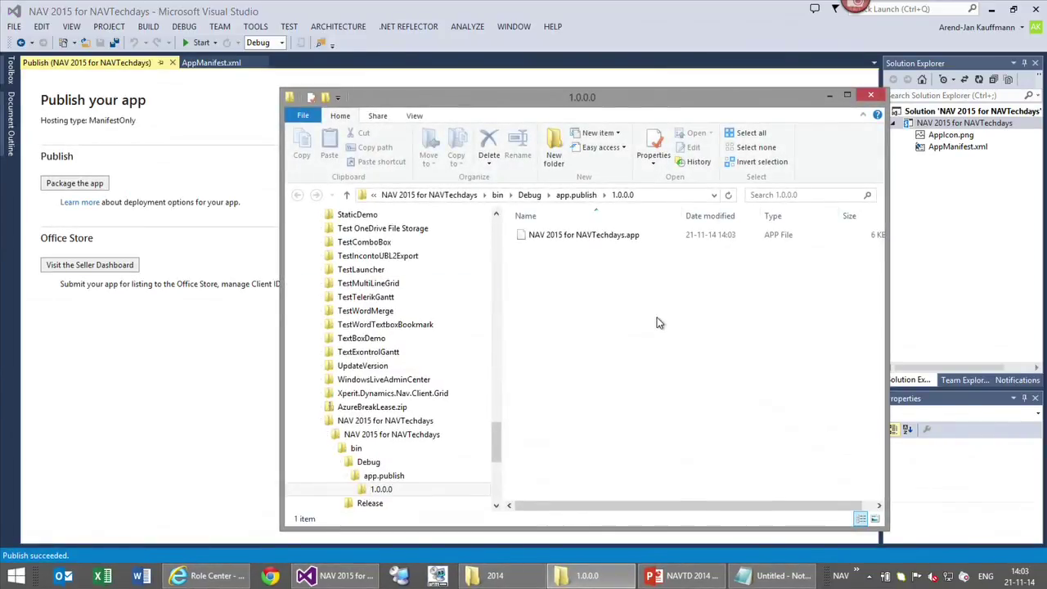
{"action": "left_click", "coordinate": [572, 235]}
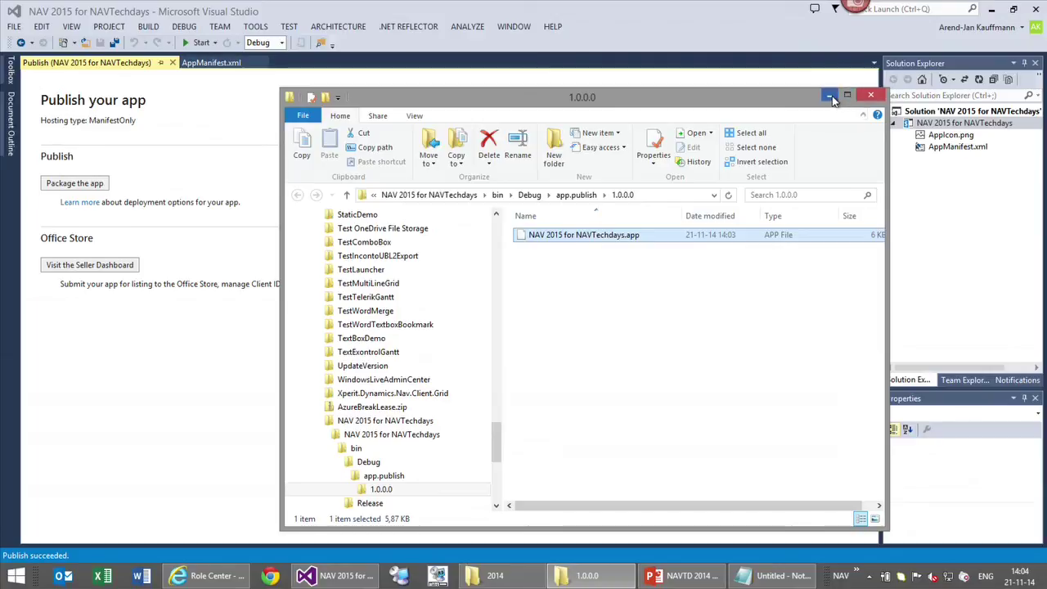
{"action": "left_click", "coordinate": [991, 9]}
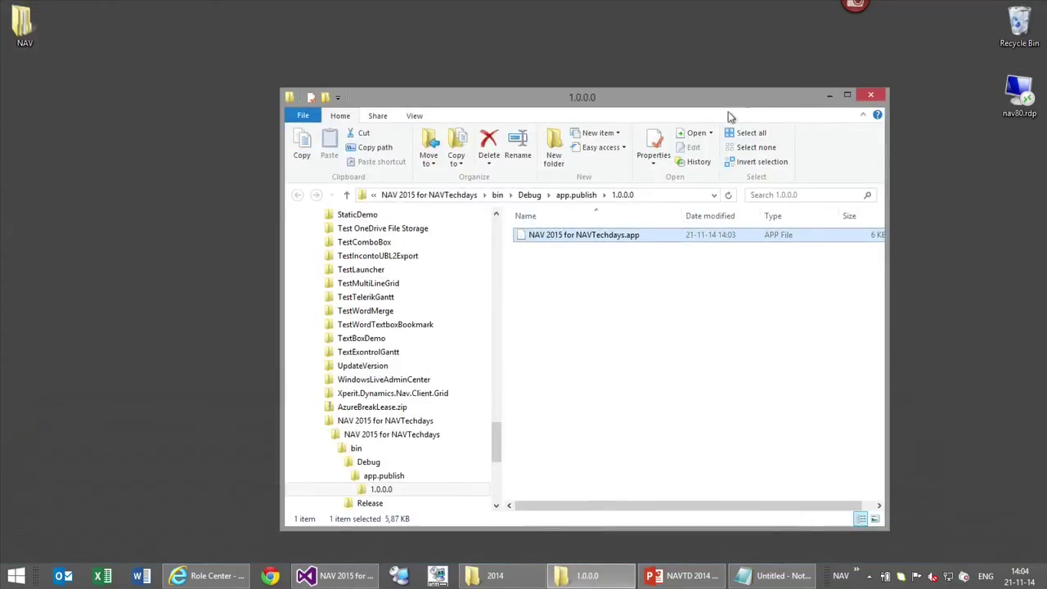
Go from the SharePoint admin center through apps and App Catalog to the Apps for SharePoint library
{"action": "left_click", "coordinate": [829, 95]}
{"action": "left_click", "coordinate": [207, 576]}
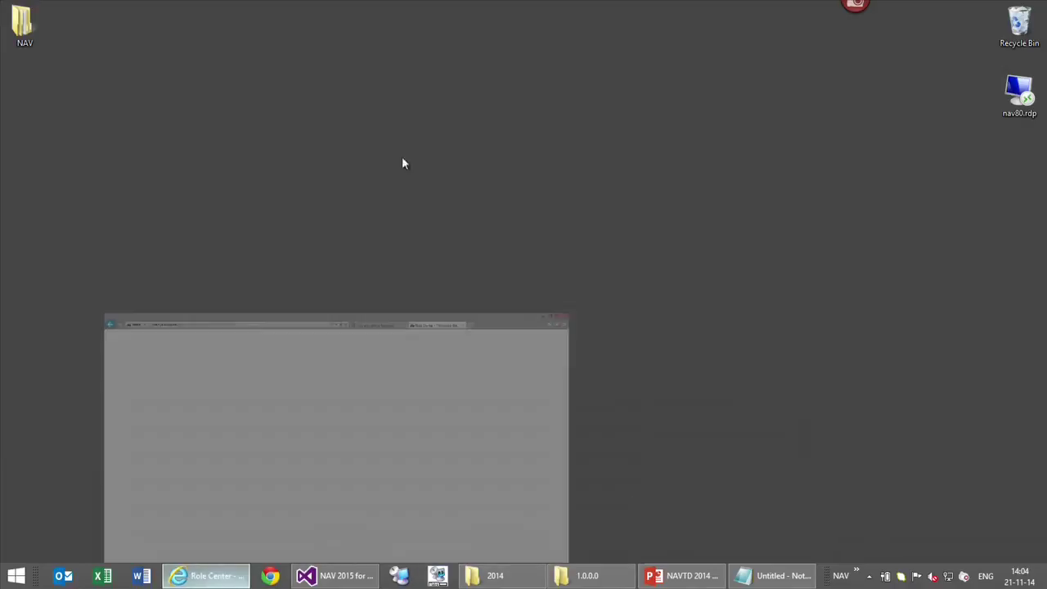
{"action": "left_click", "coordinate": [664, 26]}
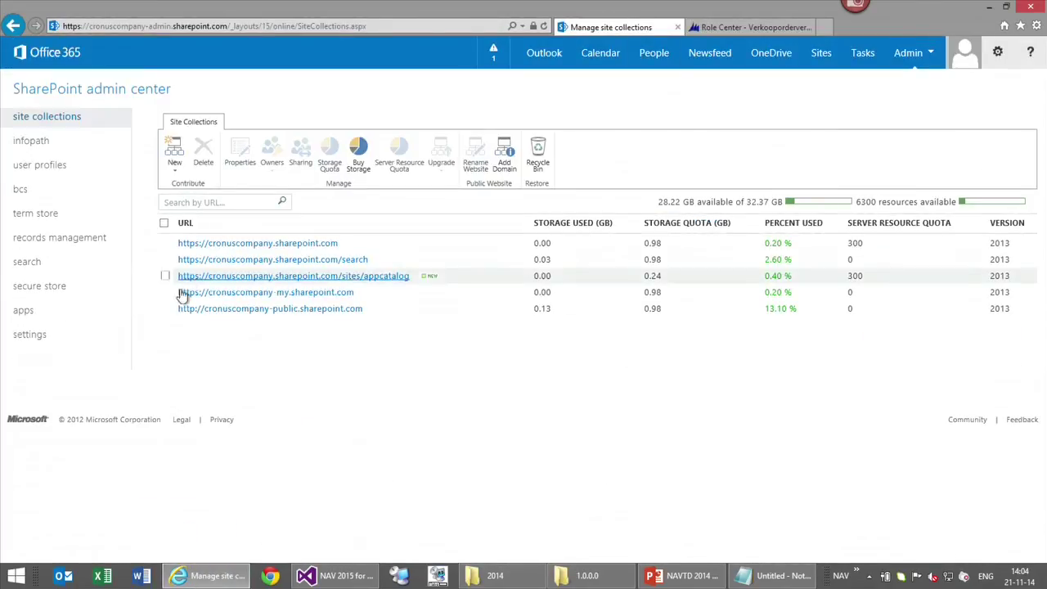
{"action": "left_click", "coordinate": [52, 319]}
{"action": "left_click", "coordinate": [202, 159]}
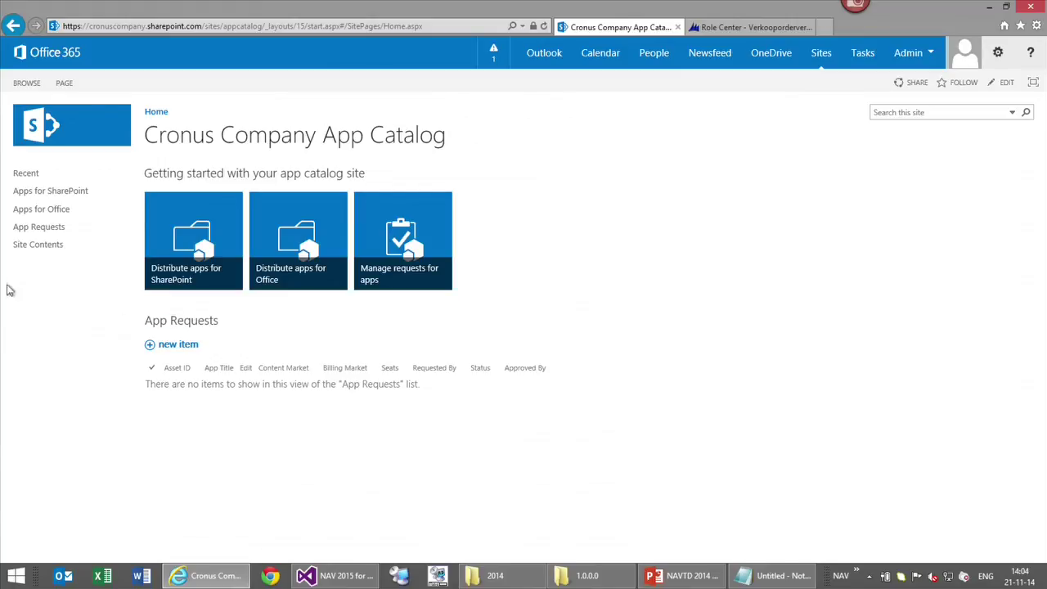
{"action": "left_click_drag", "start_coordinate": [52, 196], "coordinate": [54, 198]}
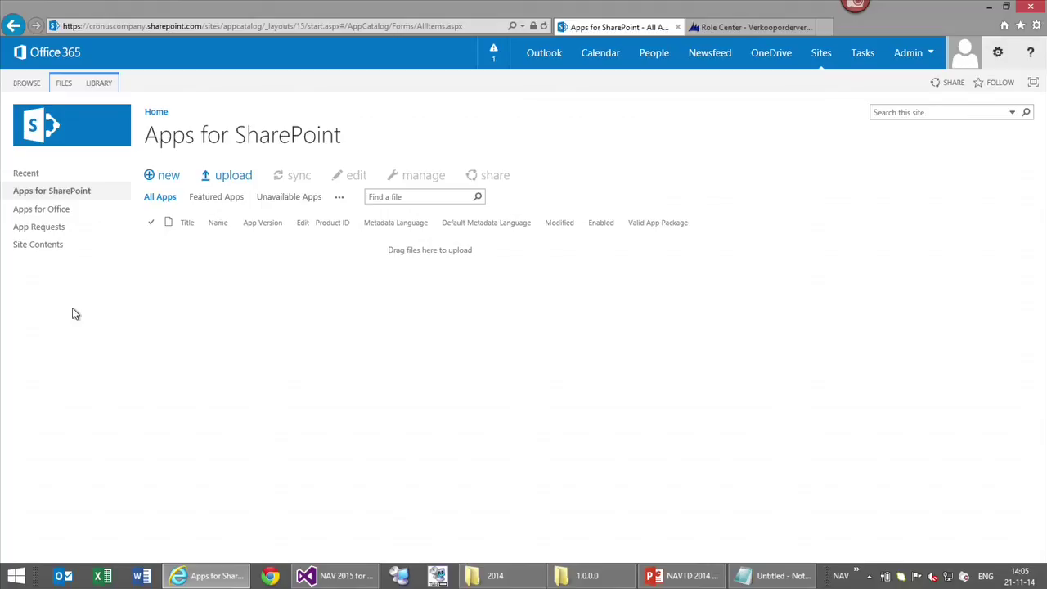
Drag NAV 2015 for NAVTechdays.app from the 1.0.0.0 folder into the Apps for SharePoint library
{"action": "left_click", "coordinate": [592, 577]}
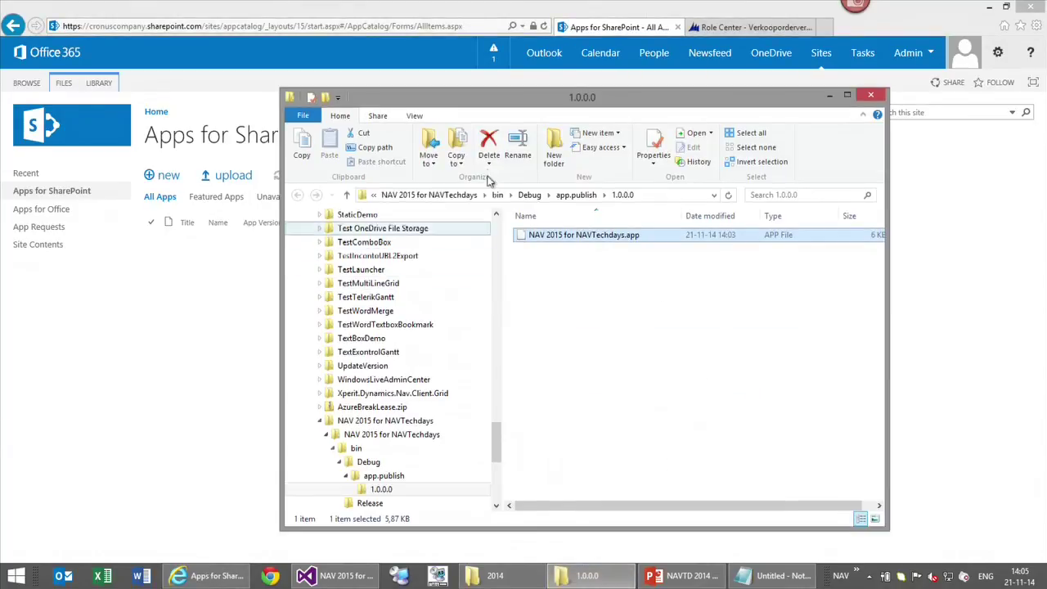
{"action": "left_click_drag", "start_coordinate": [538, 90], "coordinate": [623, 298]}
{"action": "left_click_drag", "start_coordinate": [659, 442], "coordinate": [225, 233]}
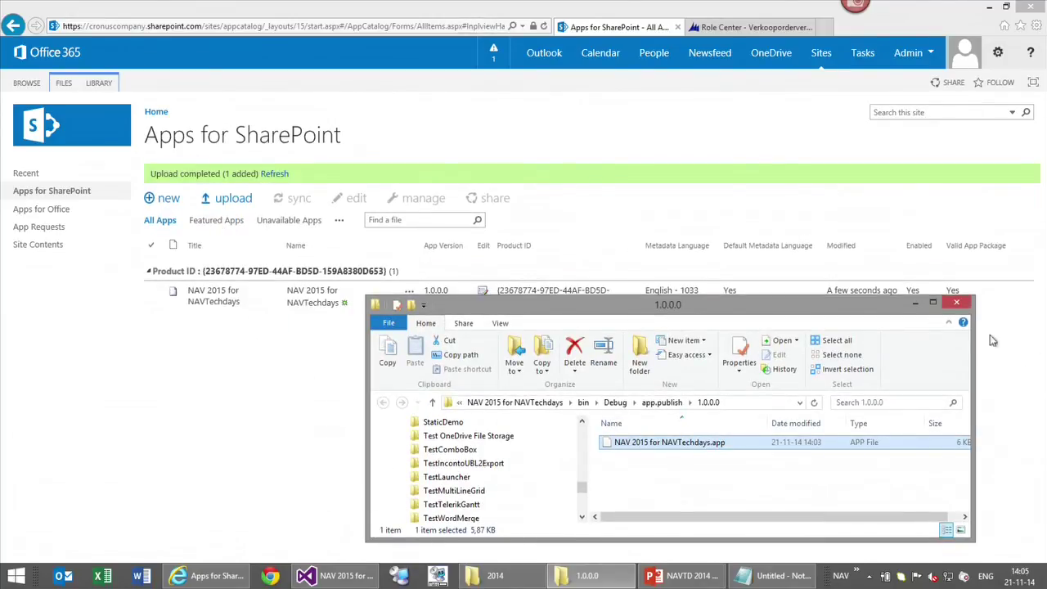
{"action": "left_click", "coordinate": [913, 304]}
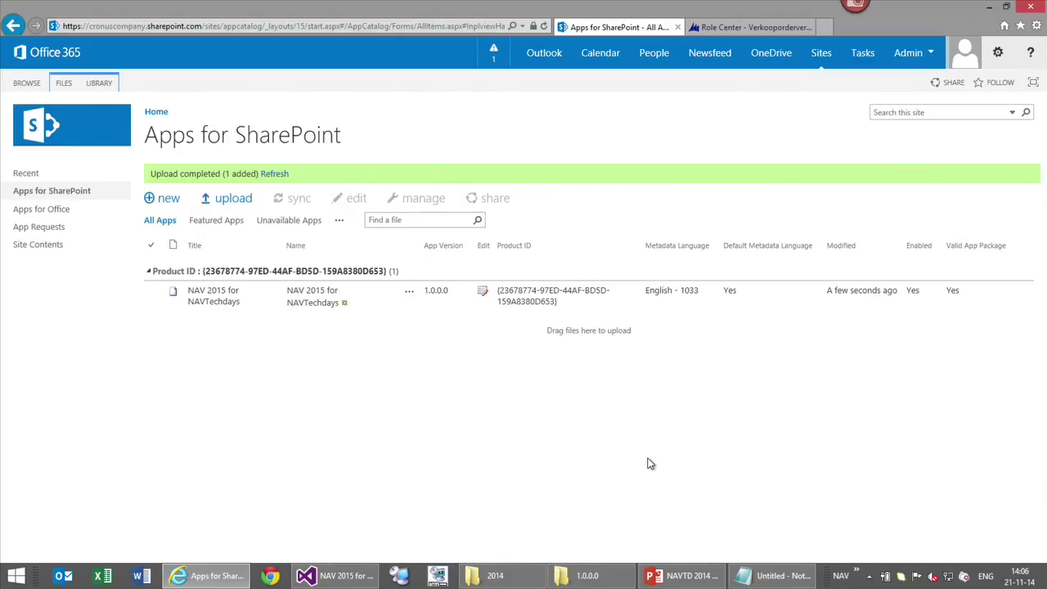
Go through Sites to the Cronus Company Team Site and open its Site Contents page
{"action": "left_click", "coordinate": [820, 53]}
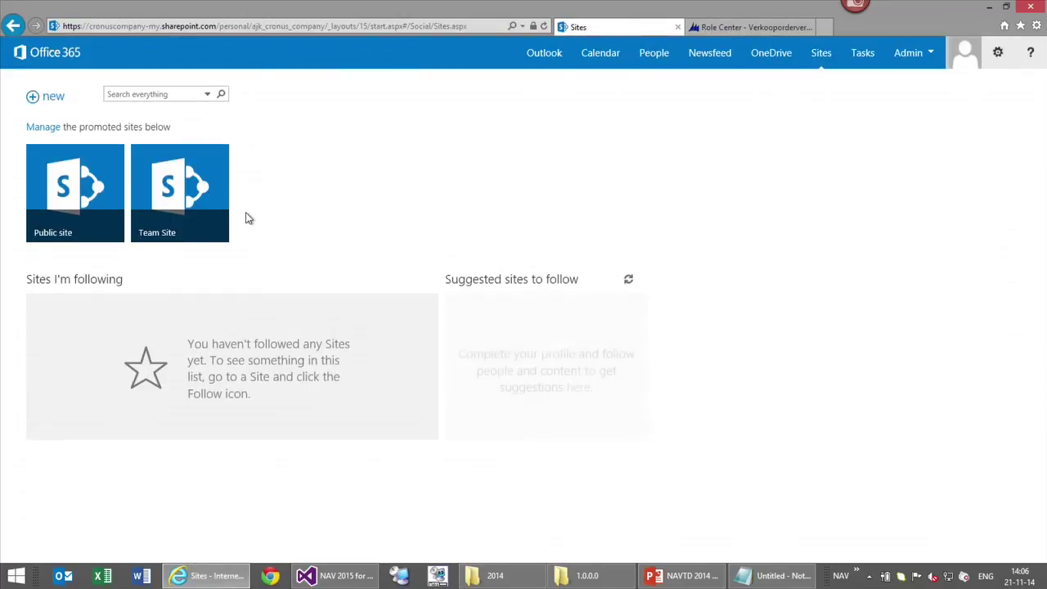
{"action": "left_click", "coordinate": [174, 208]}
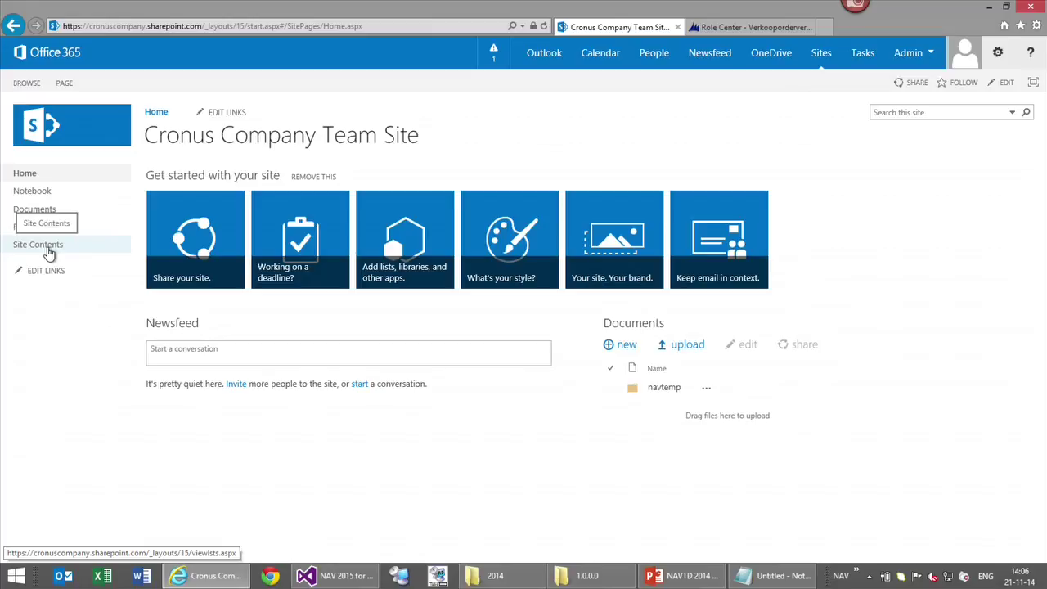
{"action": "left_click", "coordinate": [49, 252]}
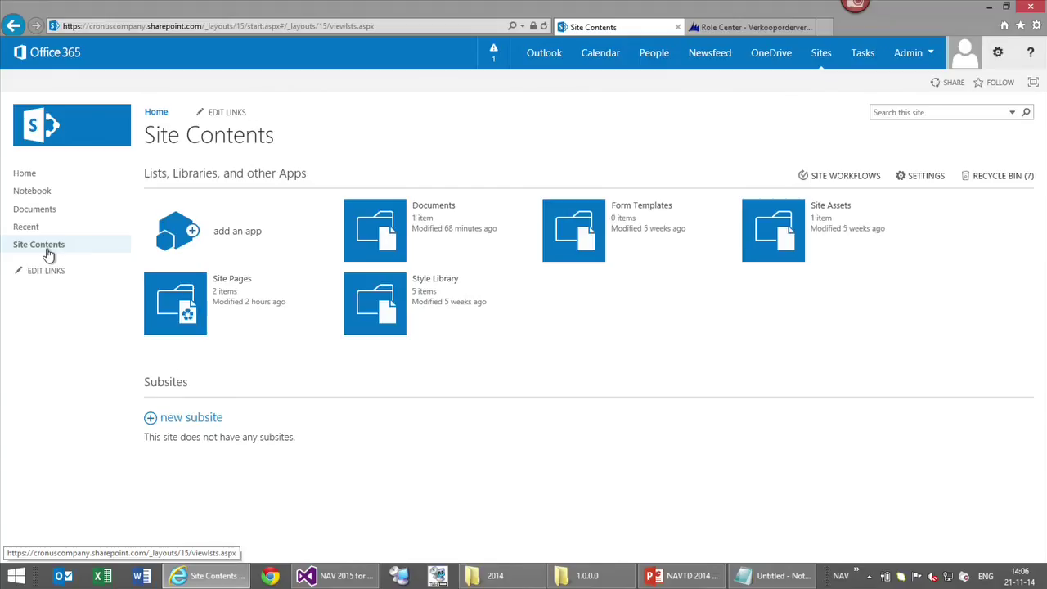
Add the NAV 2015 for NAVTechdays app from your organization's apps to the Team Site and trust it
{"action": "left_click", "coordinate": [190, 229]}
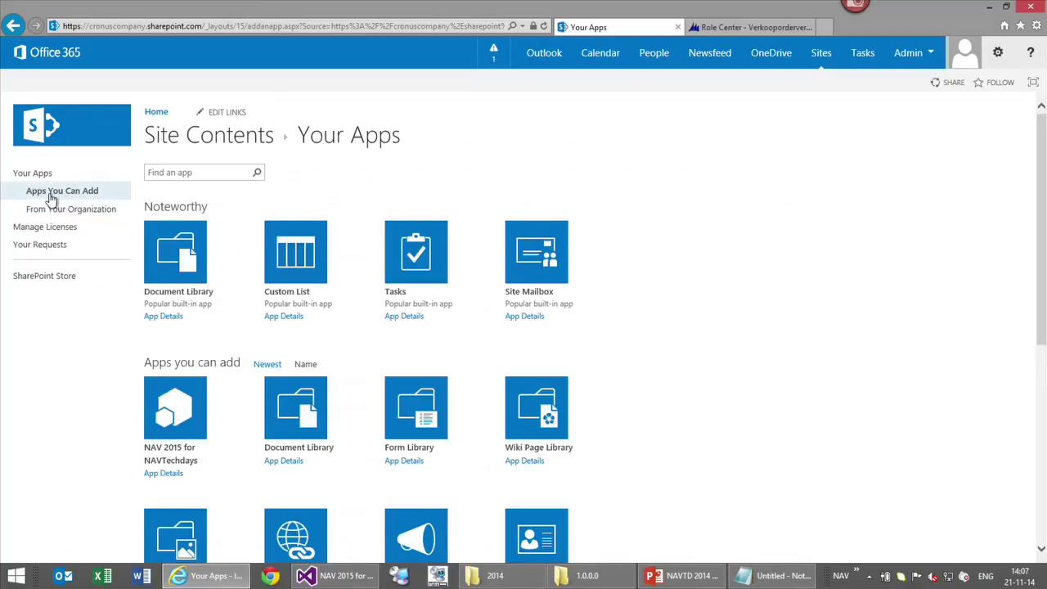
{"action": "scroll", "coordinate": [603, 397], "scroll_direction": "down", "scroll_amount": 5}
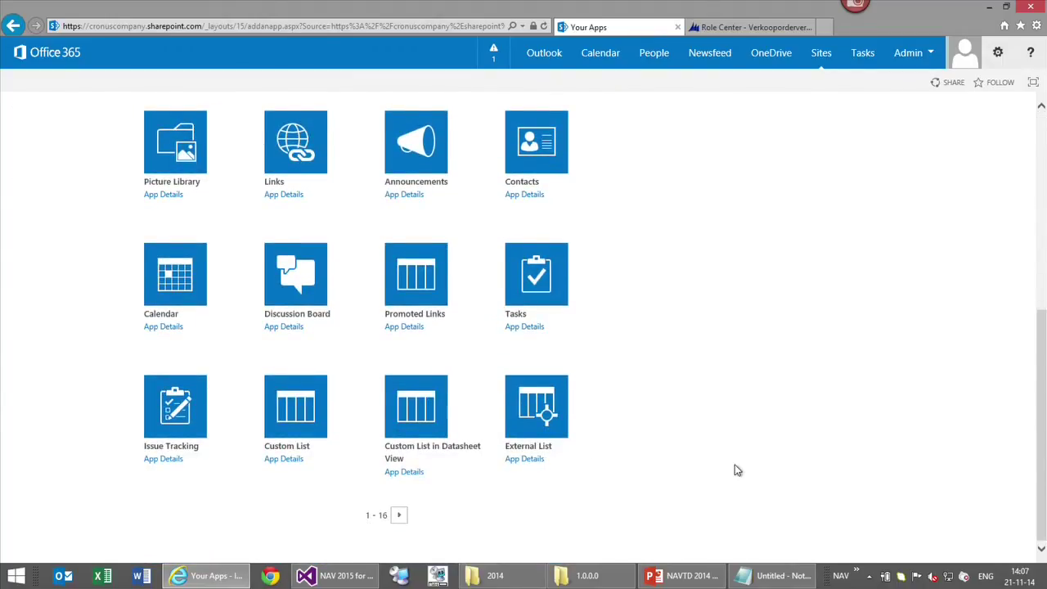
{"action": "scroll", "coordinate": [736, 471], "scroll_direction": "up", "scroll_amount": 5}
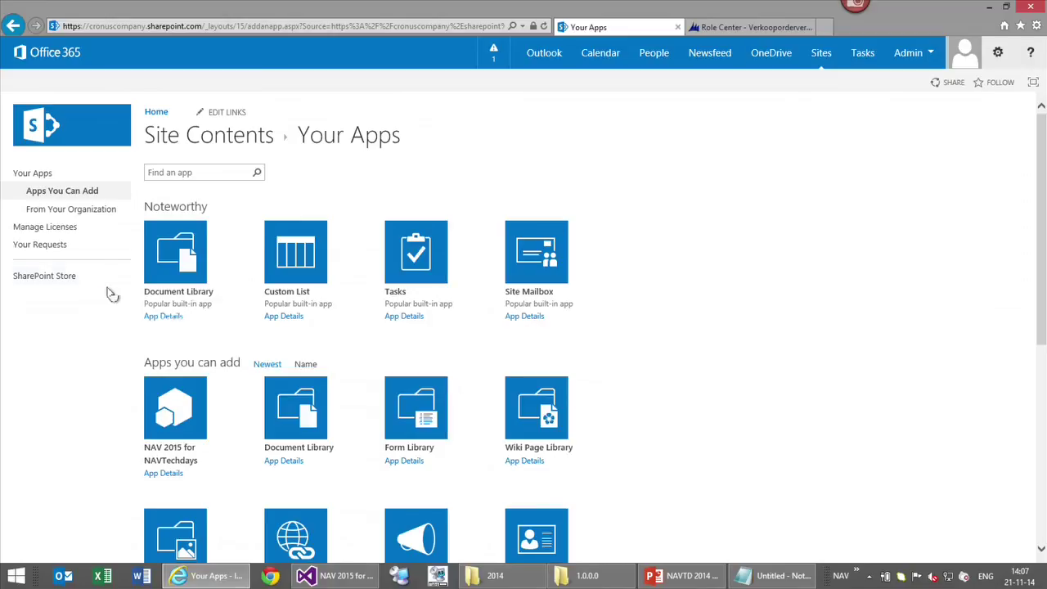
{"action": "left_click", "coordinate": [80, 215]}
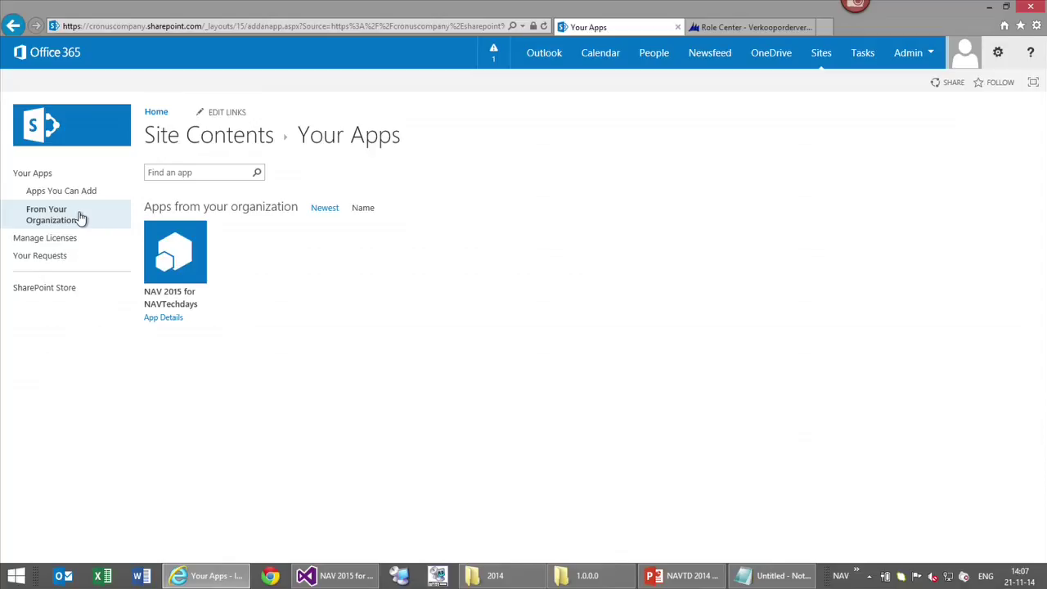
{"action": "left_click", "coordinate": [170, 272]}
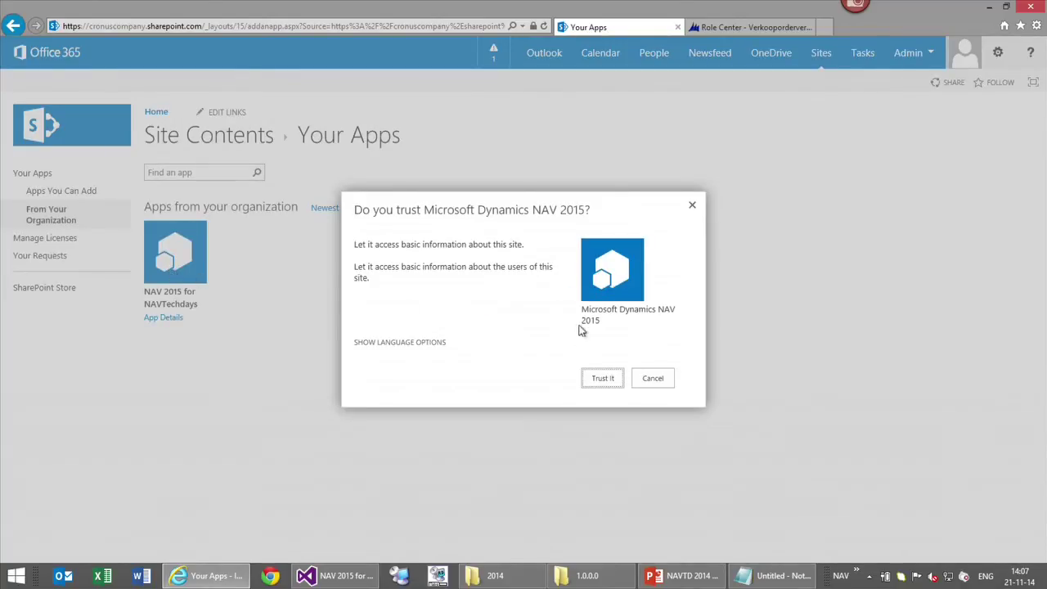
{"action": "left_click", "coordinate": [602, 379]}
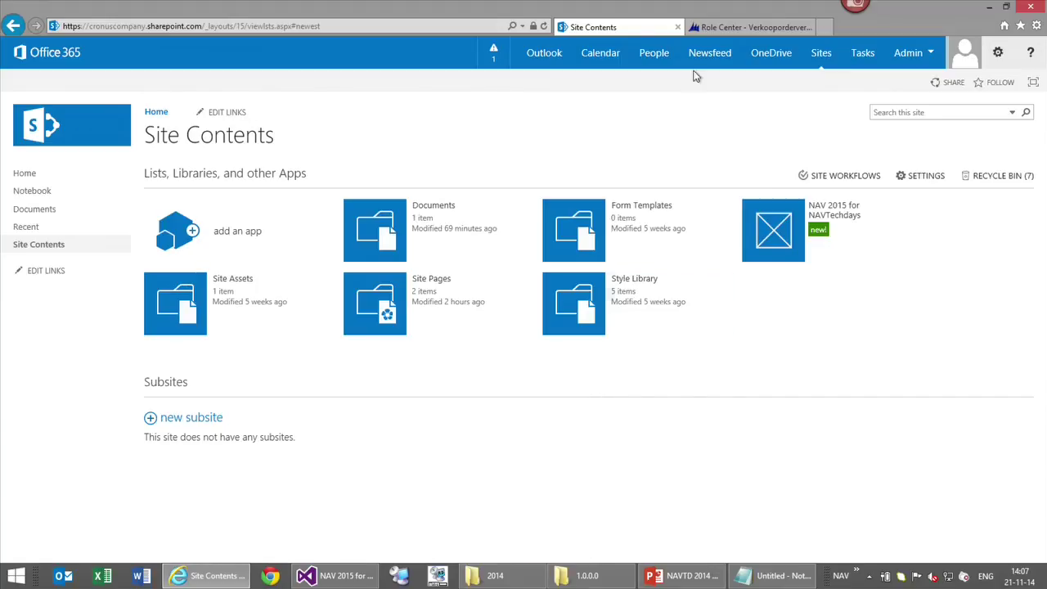
Launch the NAV 2015 for NAVTechdays app, then close both Internet Explorer tabs
{"action": "left_click", "coordinate": [766, 229]}
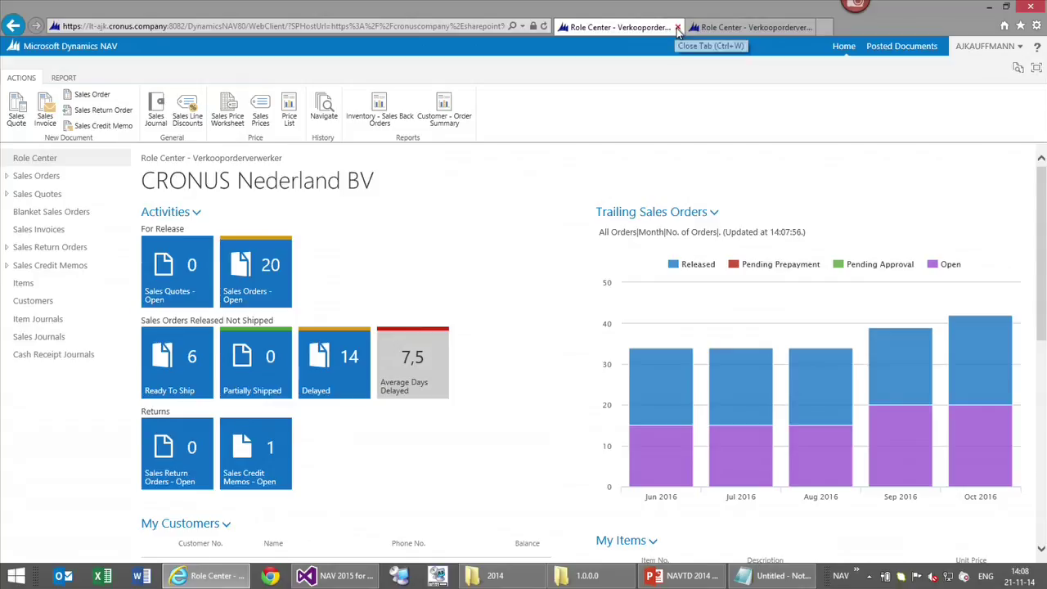
{"action": "left_click", "coordinate": [677, 29]}
{"action": "left_click", "coordinate": [677, 29]}
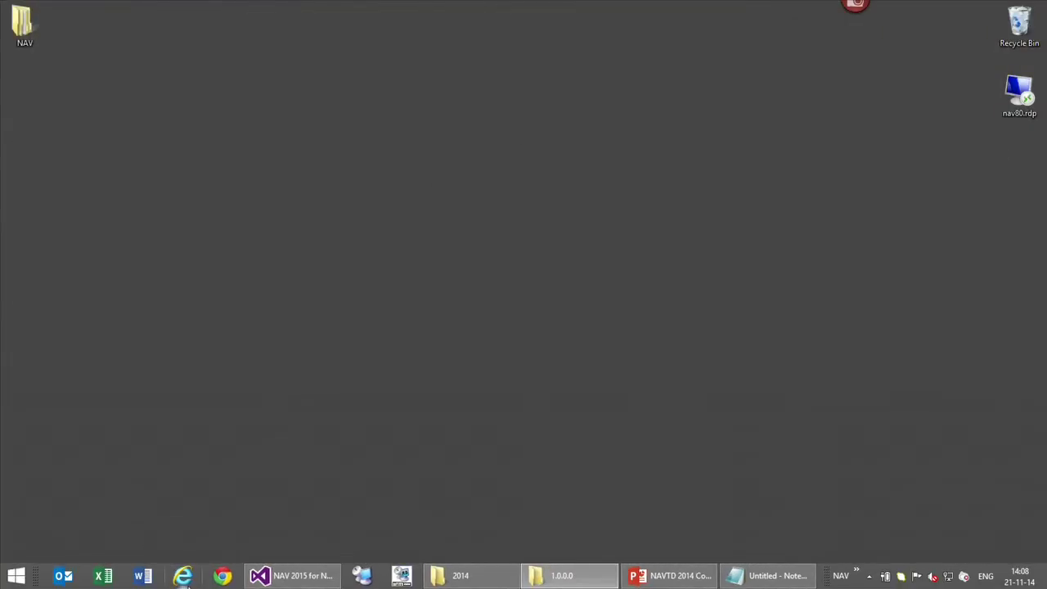
Reopen Internet Explorer and go to the suggested SharePoint site address
{"action": "left_click", "coordinate": [183, 577]}
{"action": "type", "text": "d"}
{"action": "key", "text": "Down"}
{"action": "key", "text": "Return"}
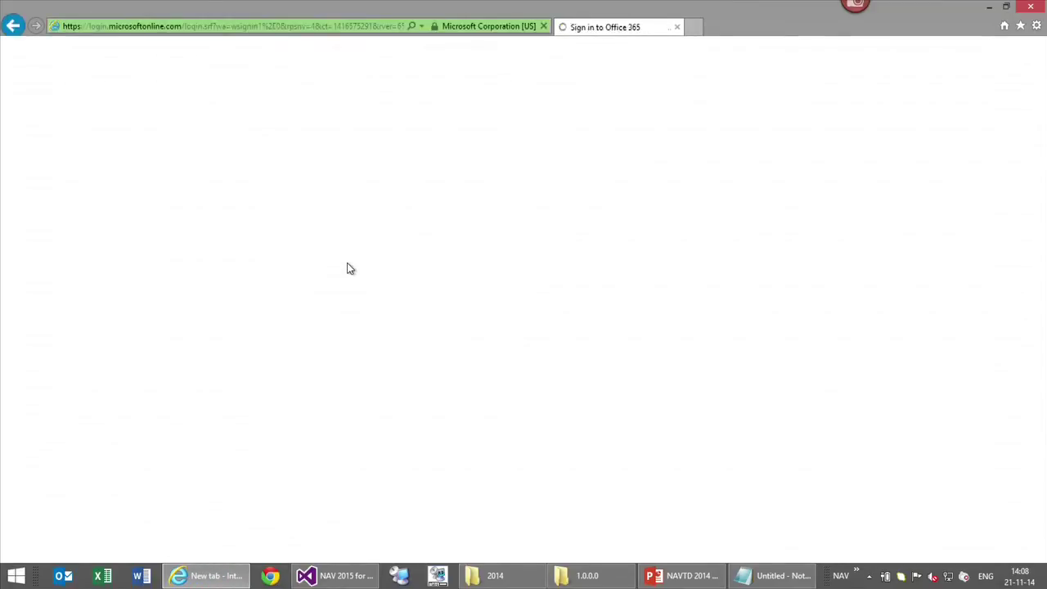
Sign in with a different organizational account, entering its user name and password
{"action": "left_click", "coordinate": [865, 227]}
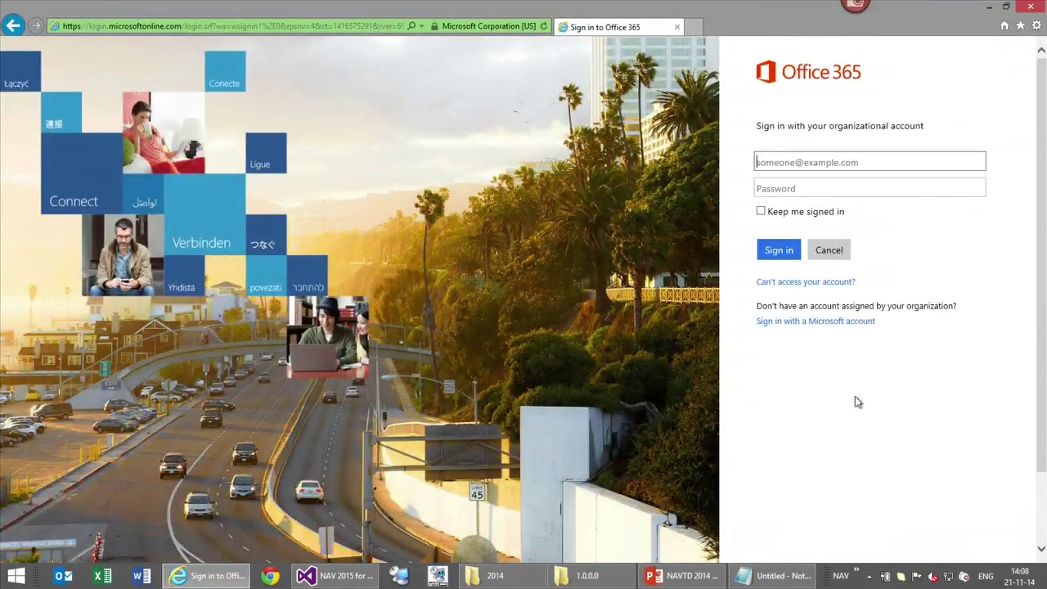
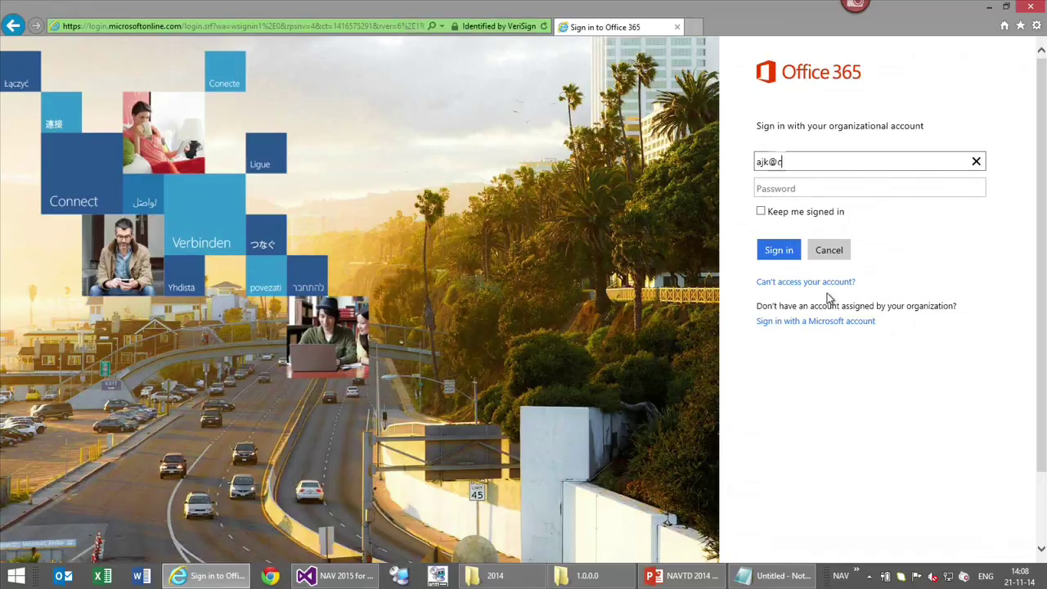
{"action": "key", "text": "Tab"}
{"action": "type", "text": "•••••••••"}
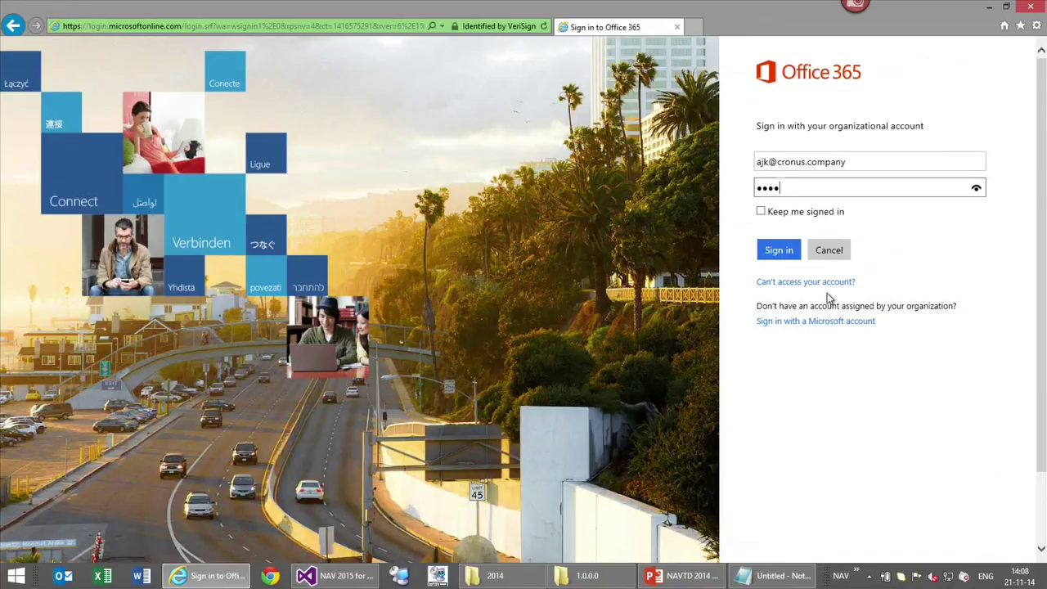
{"action": "key", "text": "Return"}
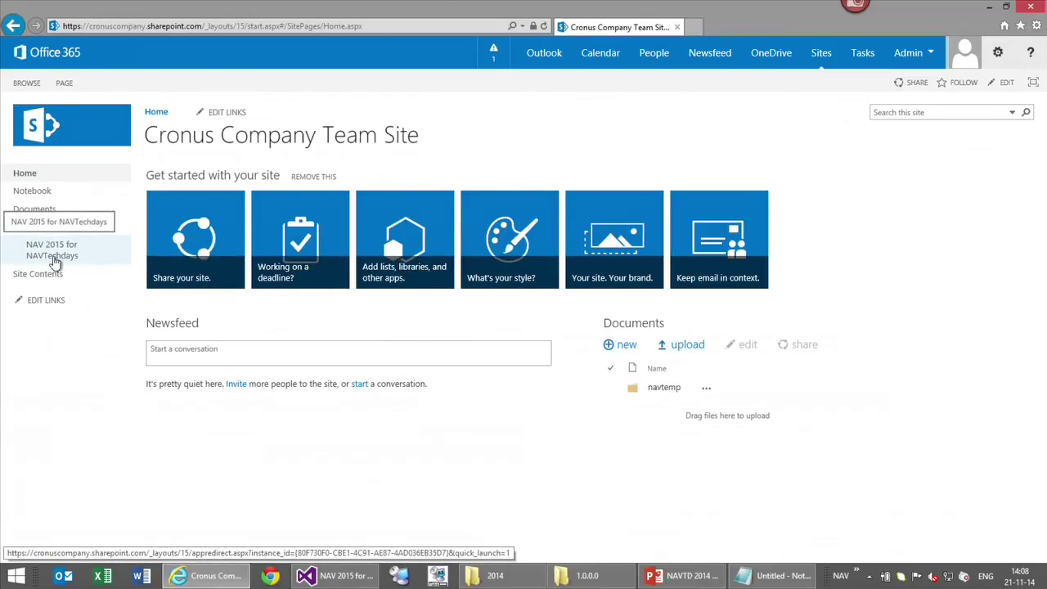
{"action": "left_click", "coordinate": [51, 255]}
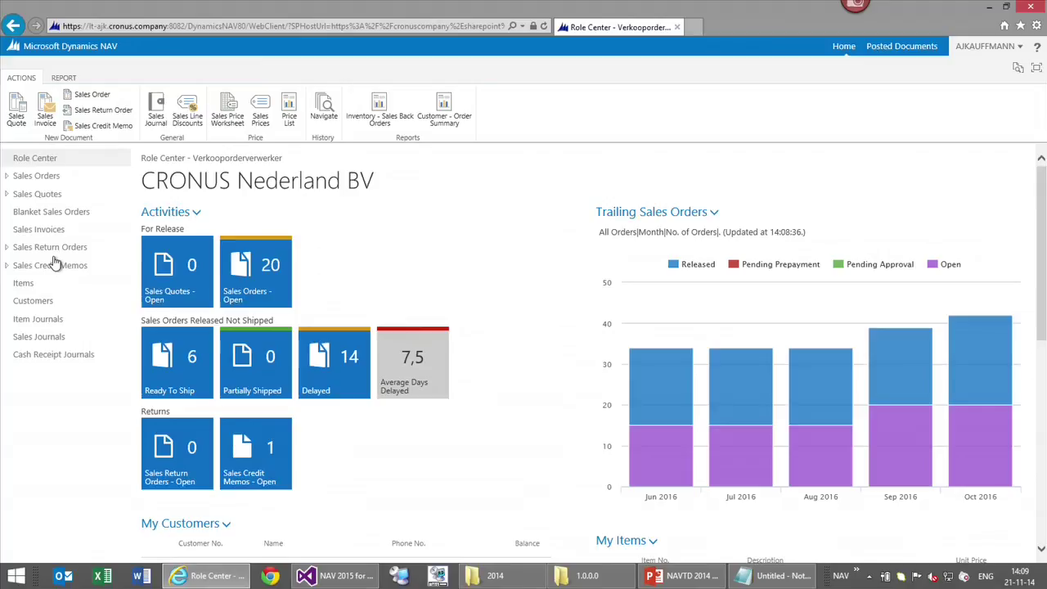
{"action": "left_click", "coordinate": [323, 27]}
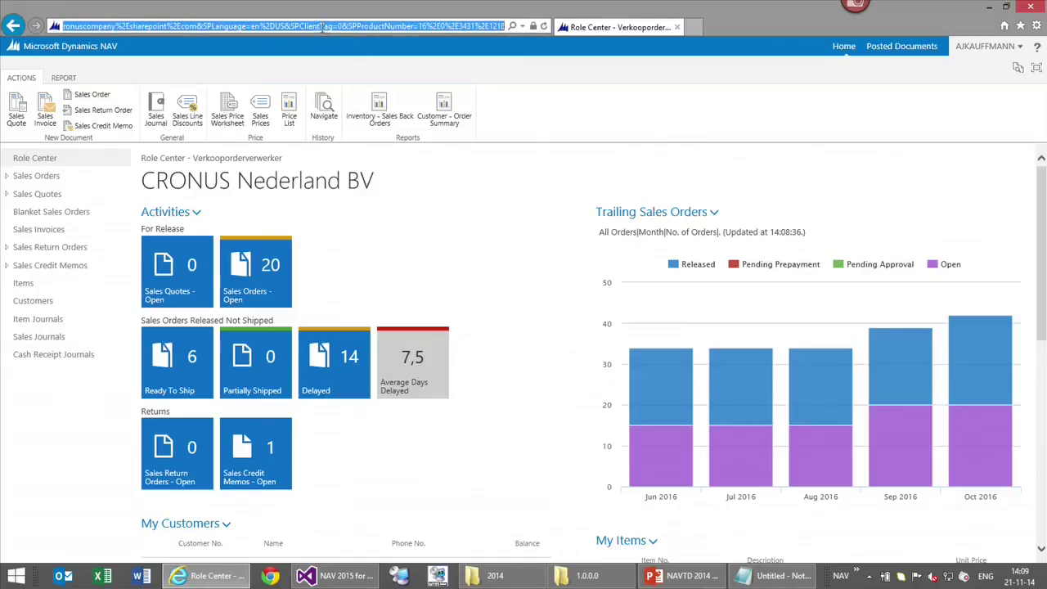
{"action": "type", "text": "cronuscompany.sharepoint.com/"}
{"action": "key", "text": "Return"}
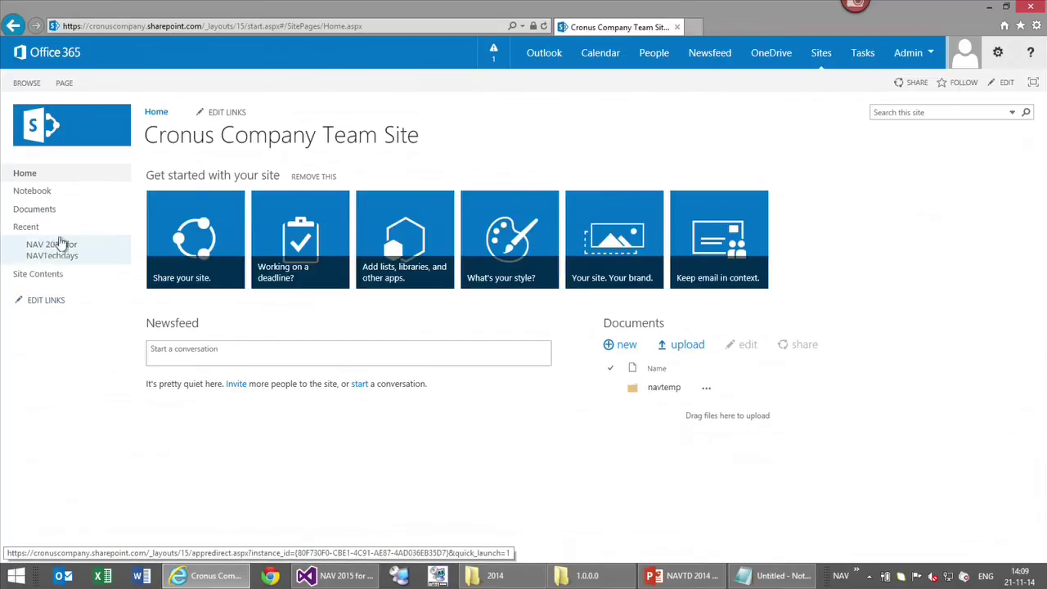
Drag the NAV 2015 app tile into the Quick Launch links, then switch to the PowerPoint deck
{"action": "left_click", "coordinate": [46, 309]}
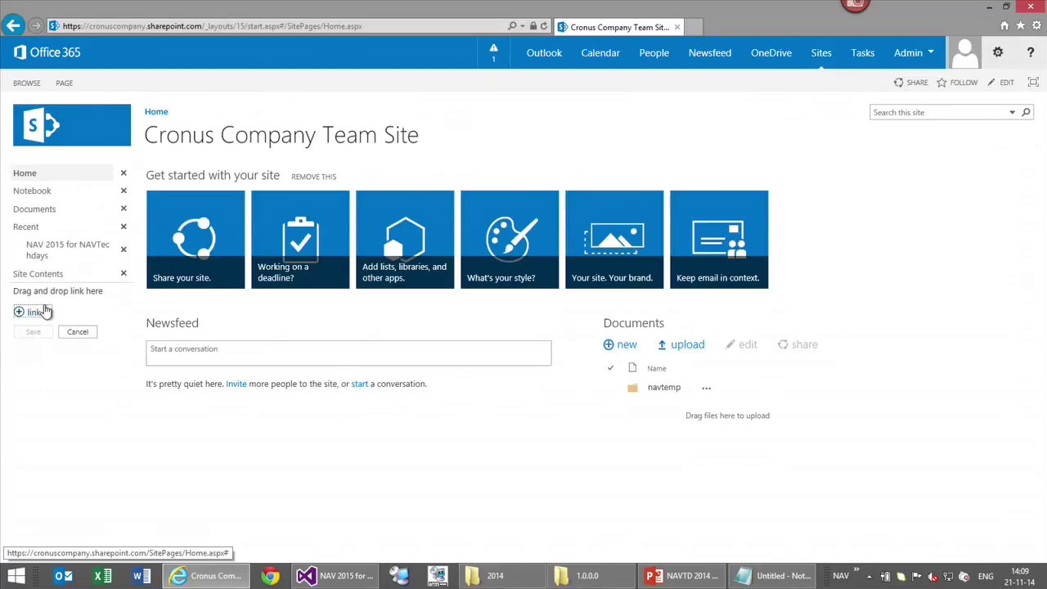
{"action": "left_click", "coordinate": [77, 332]}
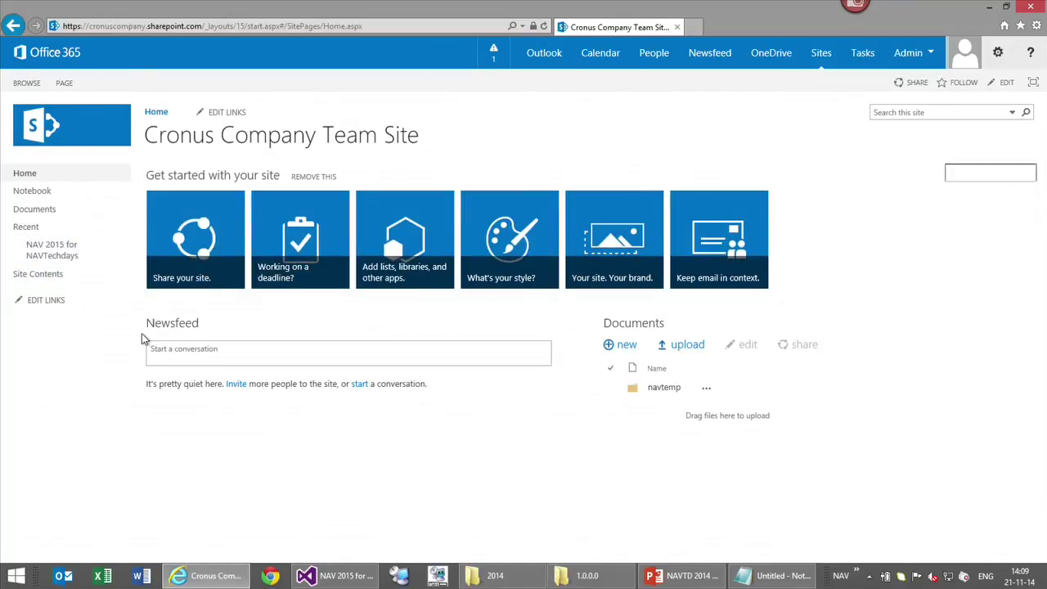
{"action": "left_click", "coordinate": [37, 302]}
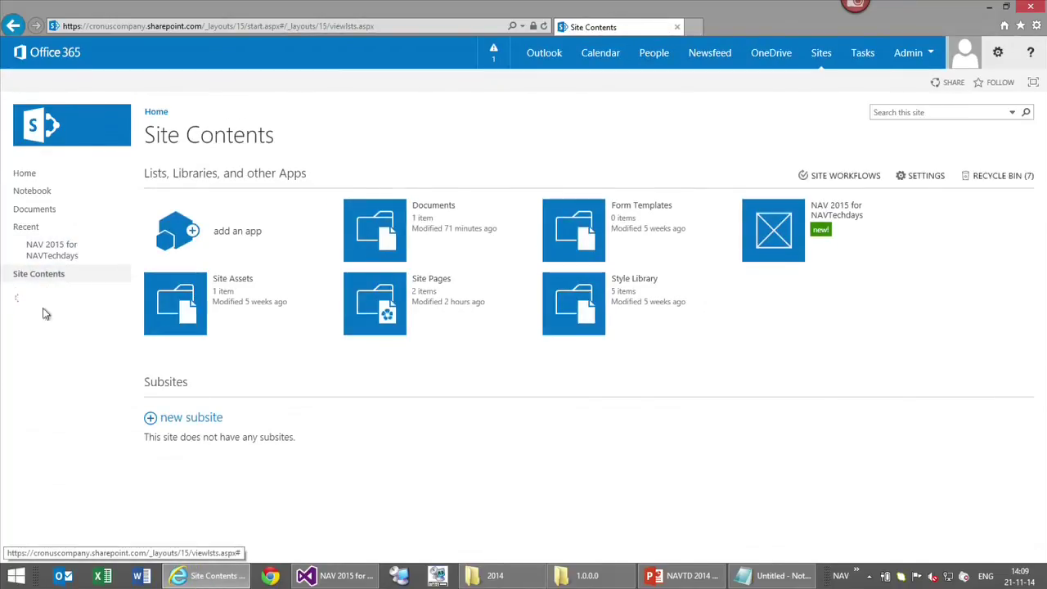
{"action": "left_click_drag", "start_coordinate": [773, 229], "coordinate": [58, 221]}
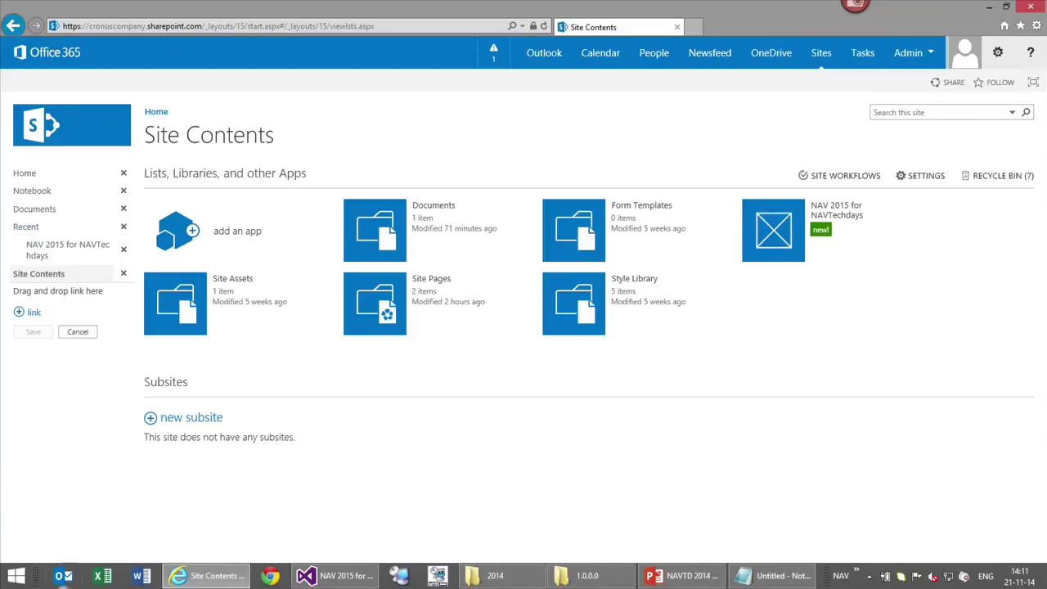
{"action": "mouse_move", "coordinate": [679, 579]}
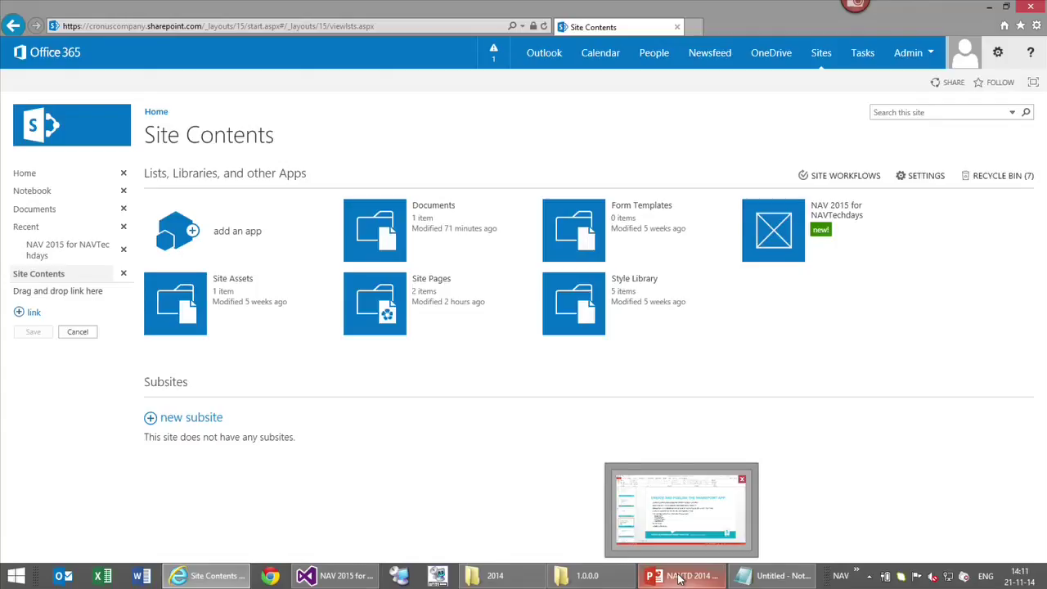
{"action": "left_click", "coordinate": [678, 577]}
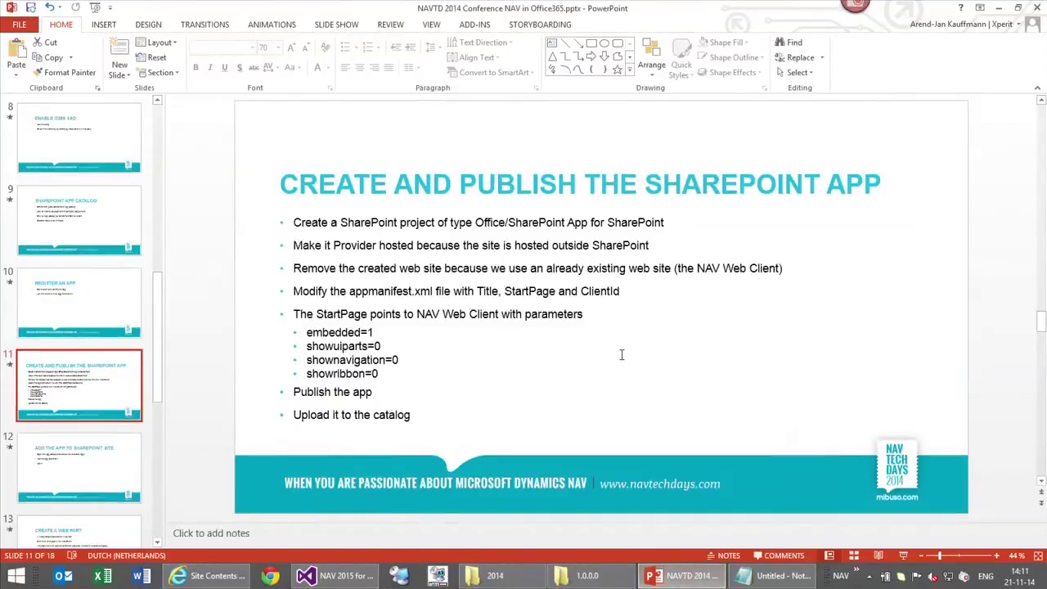
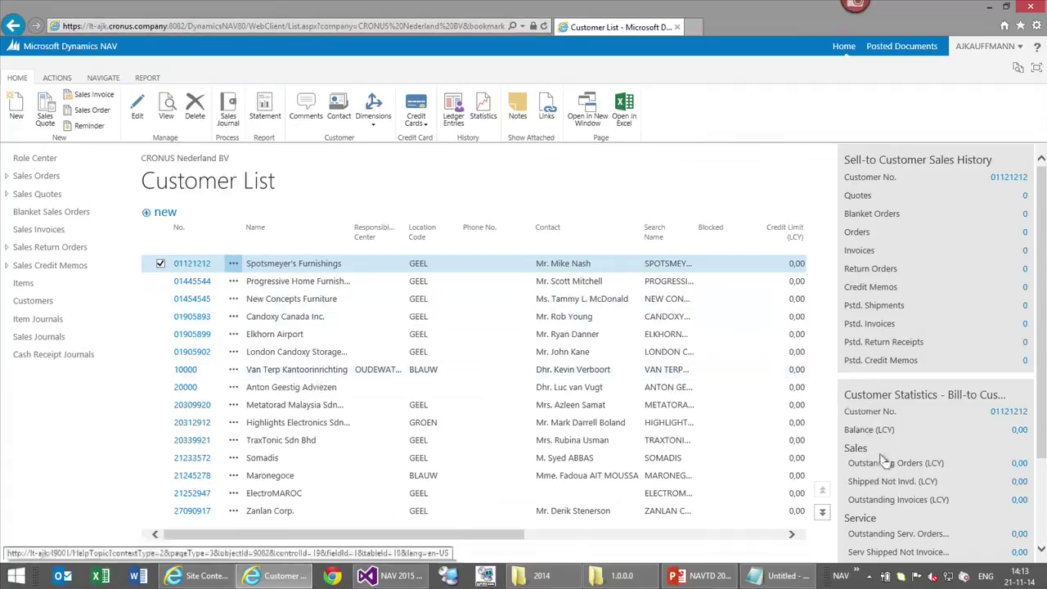
Look up the showuiparts=0 parameter on the web client parameters slide
{"action": "left_click", "coordinate": [701, 575]}
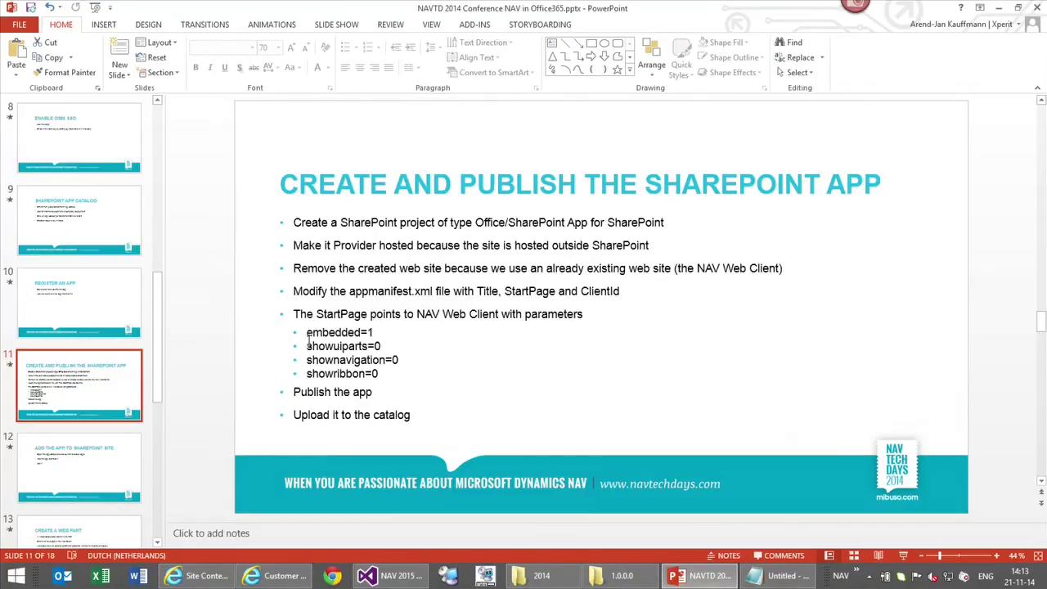
{"action": "left_click_drag", "start_coordinate": [308, 346], "coordinate": [381, 347]}
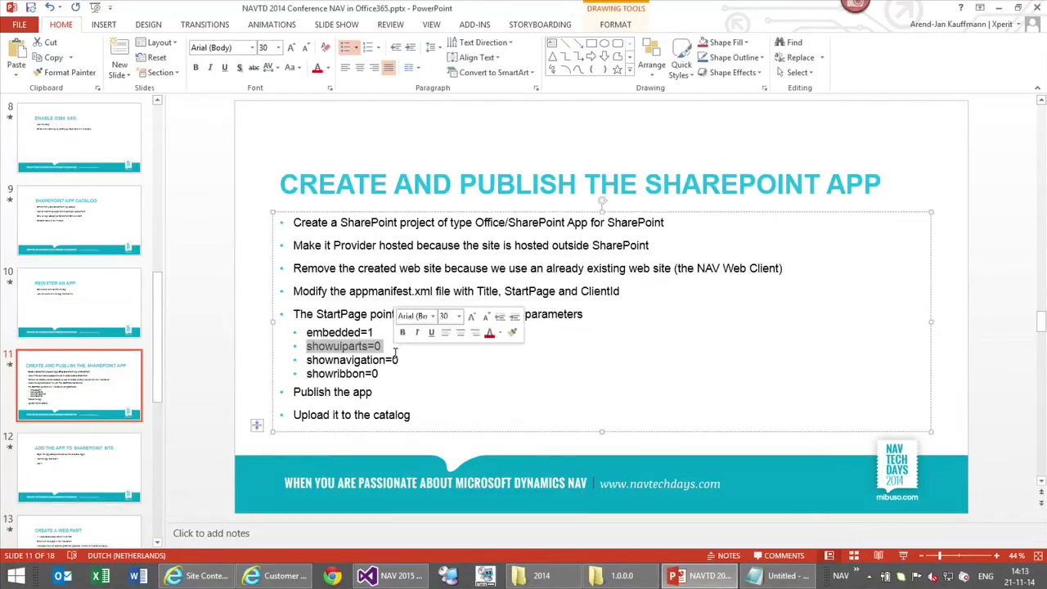
{"action": "left_click", "coordinate": [701, 577]}
Change the address to List.aspx?page=22&showuiparts=0 and reload the Customer List
{"action": "left_click", "coordinate": [286, 25]}
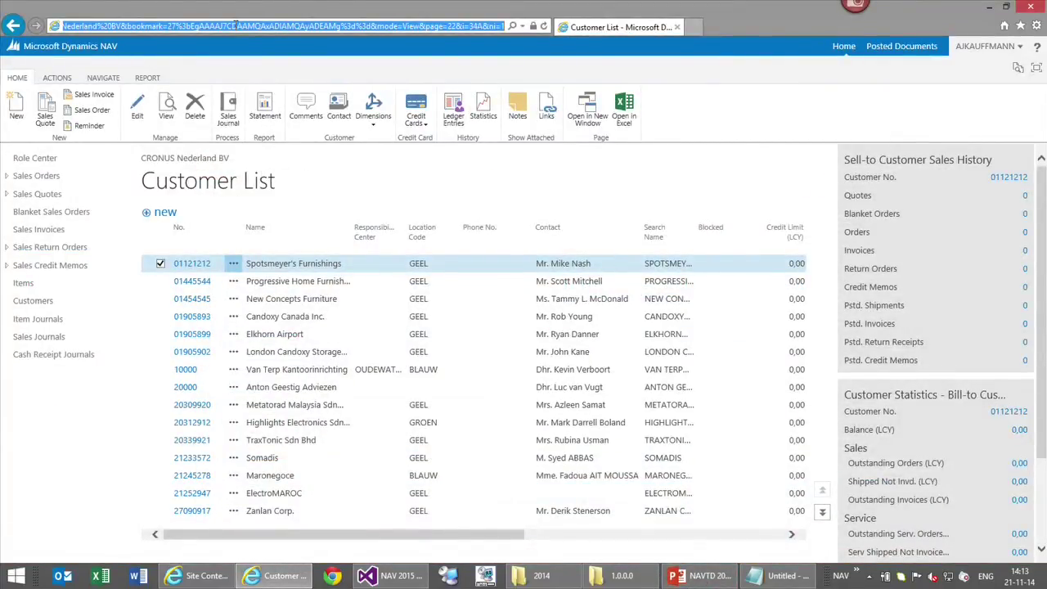
{"action": "key", "text": "Home"}
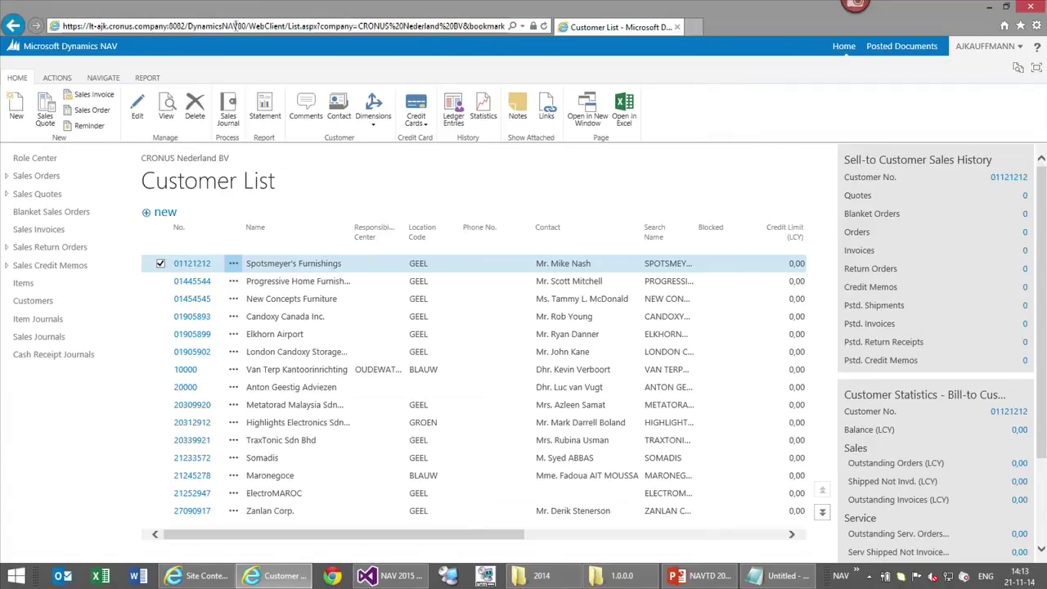
{"action": "key", "text": "ctrl+Right"}
{"action": "key", "text": "ctrl+Right"}
{"action": "key", "text": "ctrl+Right"}
{"action": "key", "text": "ctrl+Right"}
{"action": "key", "text": "shift+End"}
{"action": "type", "text": "?page=22"}
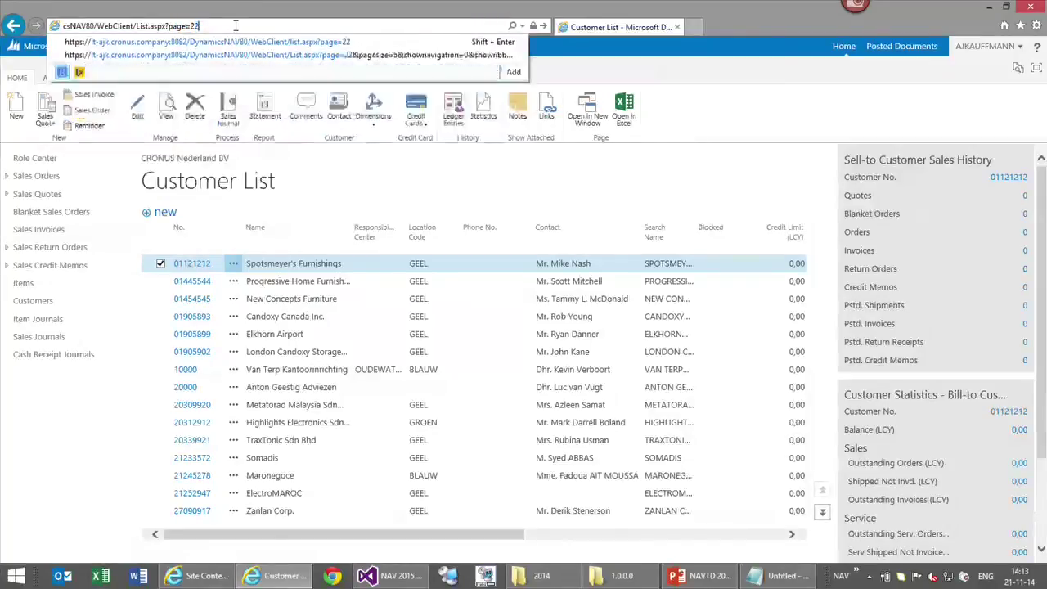
{"action": "type", "text": "&showuit"}
{"action": "key", "text": "BackSpace"}
{"action": "type", "text": "parts=0"}
{"action": "key", "text": "Return"}
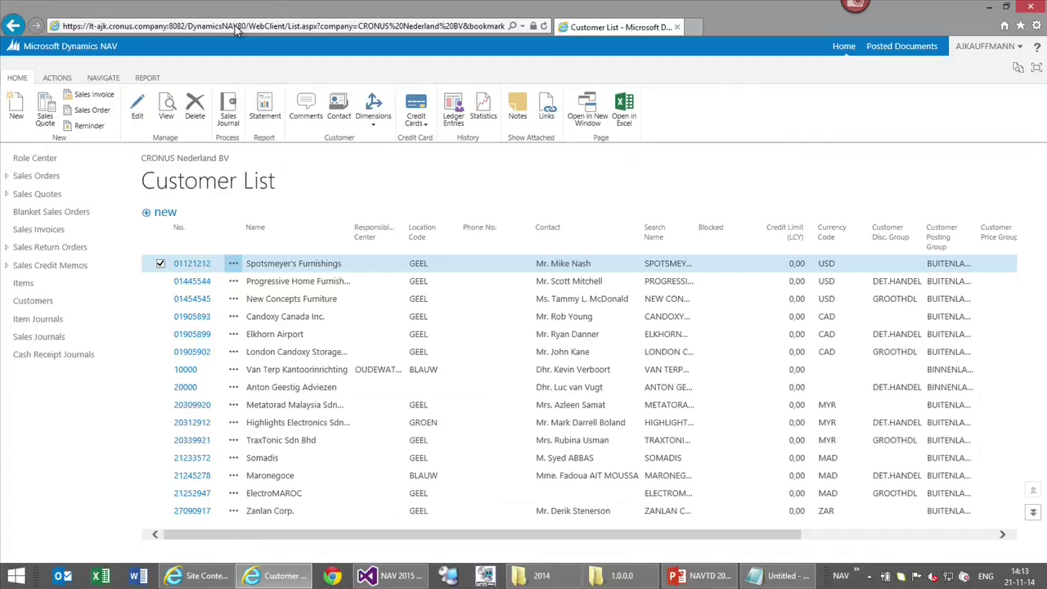
{"action": "left_click", "coordinate": [236, 26]}
{"action": "left_click", "coordinate": [236, 26]}
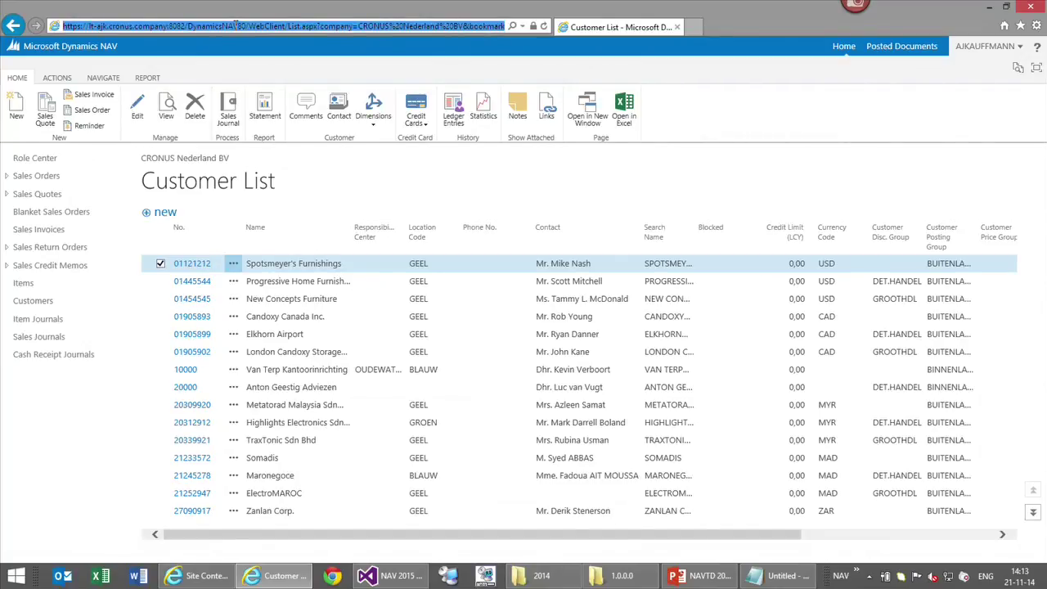
Append &shownavigation=0 after showuiparts=0 in the Customer List address and reload
{"action": "left_click", "coordinate": [236, 26]}
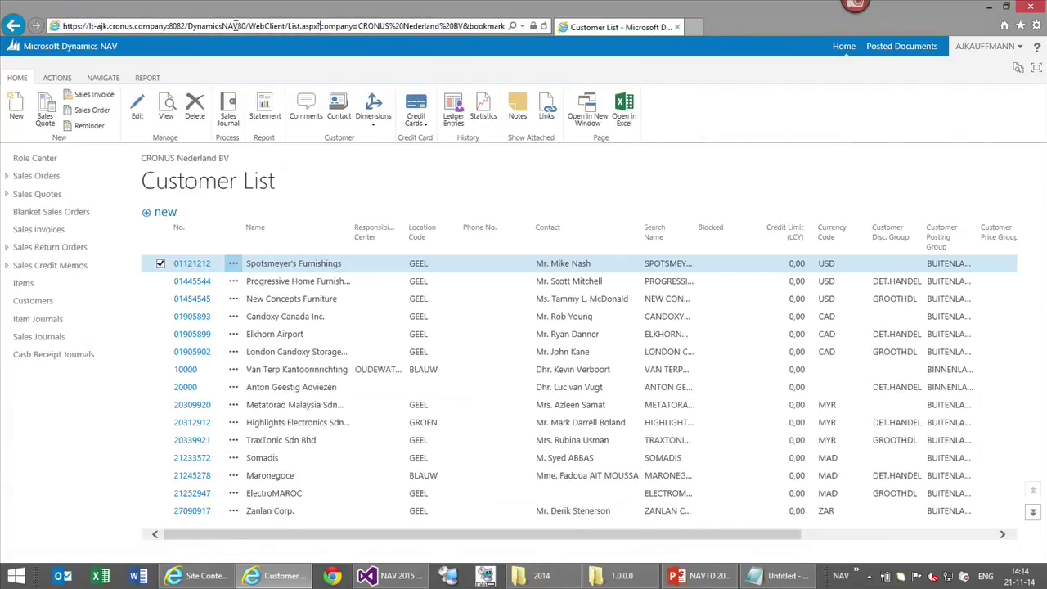
{"action": "triple_click", "coordinate": [235, 26]}
{"action": "key", "text": "Down"}
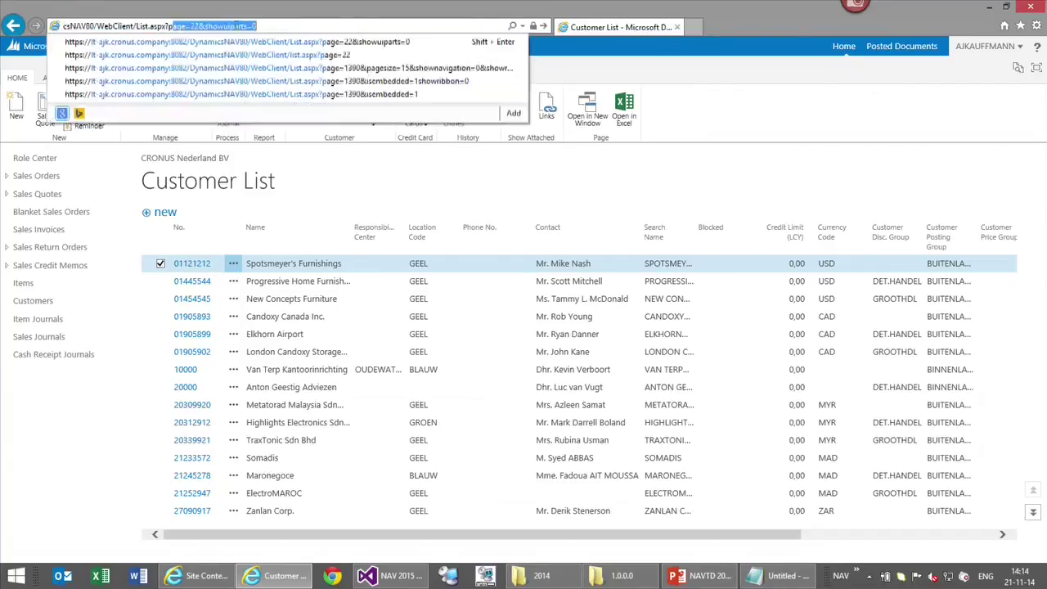
{"action": "key", "text": "Down"}
{"action": "type", "text": "&"}
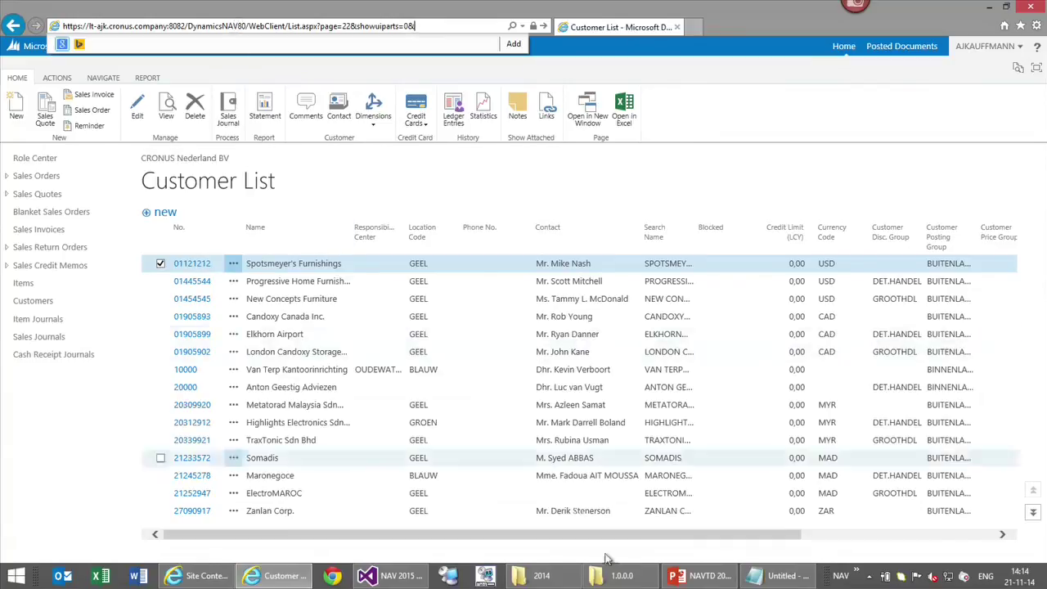
{"action": "left_click", "coordinate": [709, 576]}
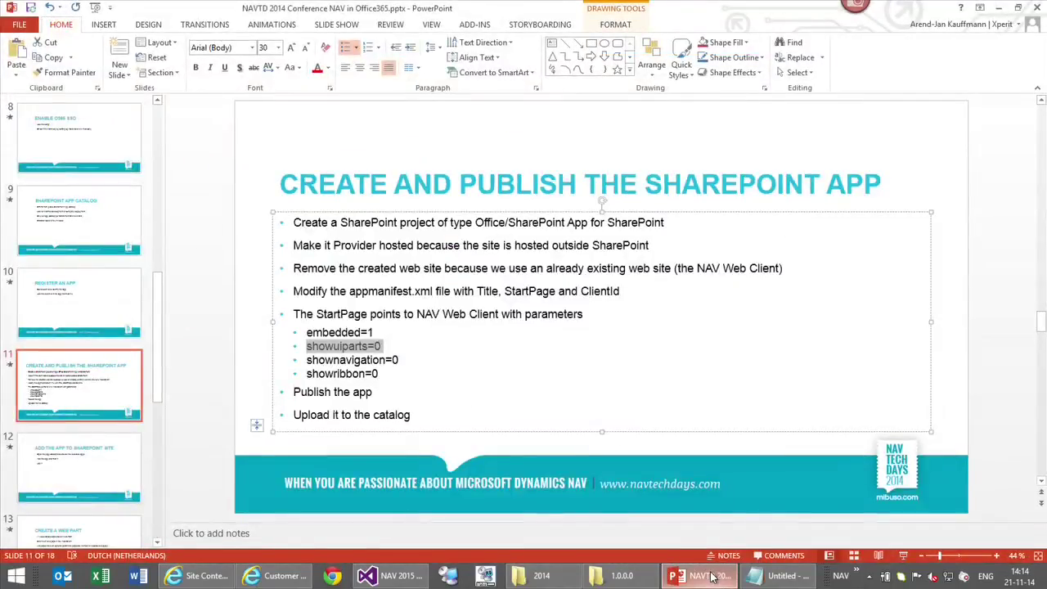
{"action": "key", "text": "alt+Tab"}
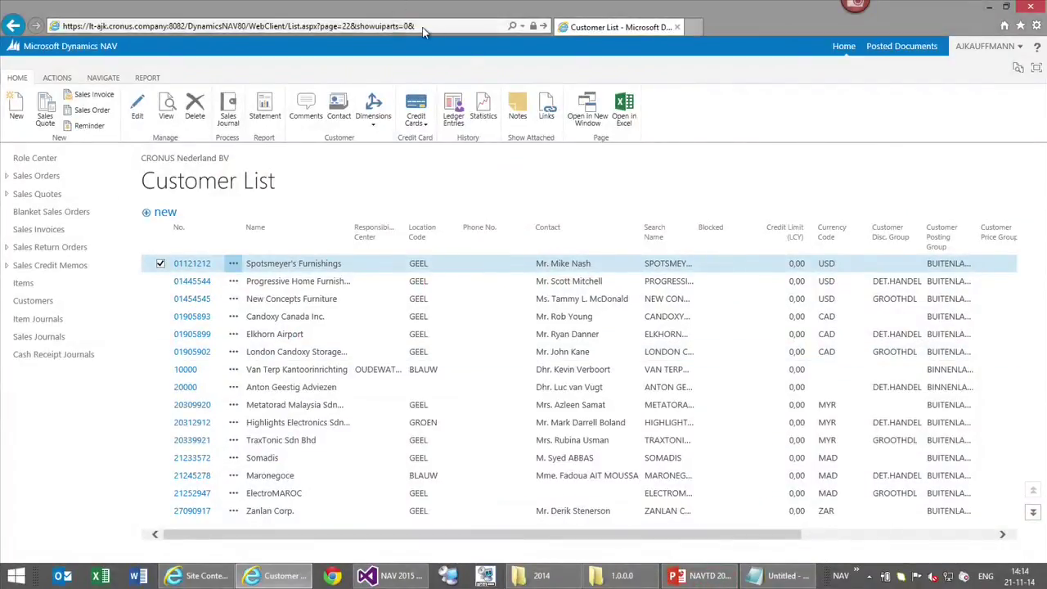
{"action": "left_click", "coordinate": [424, 27]}
{"action": "type", "text": "showna"}
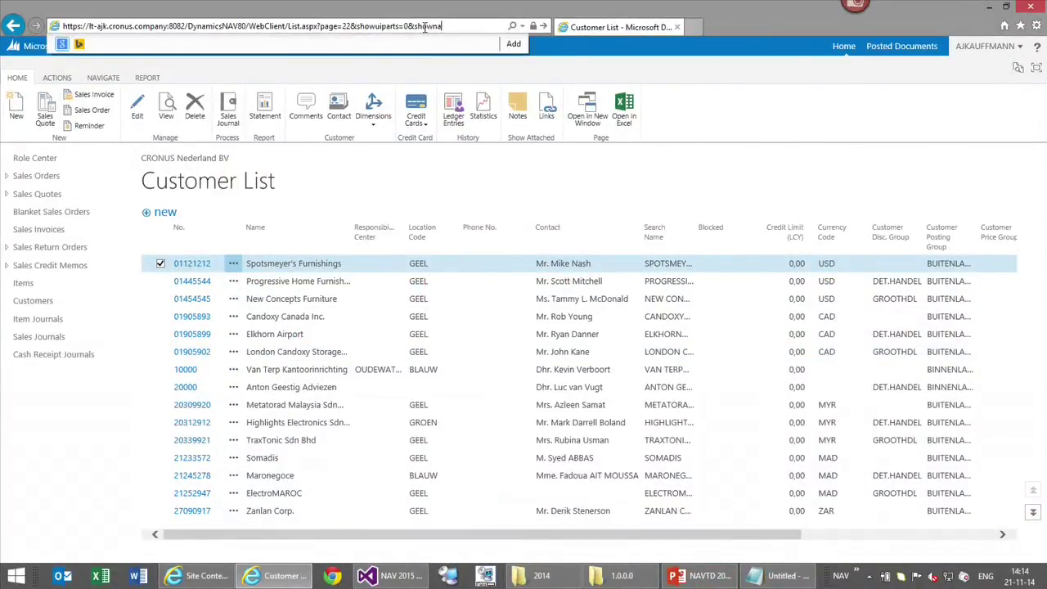
{"action": "type", "text": "vigation=0"}
{"action": "key", "text": "Return"}
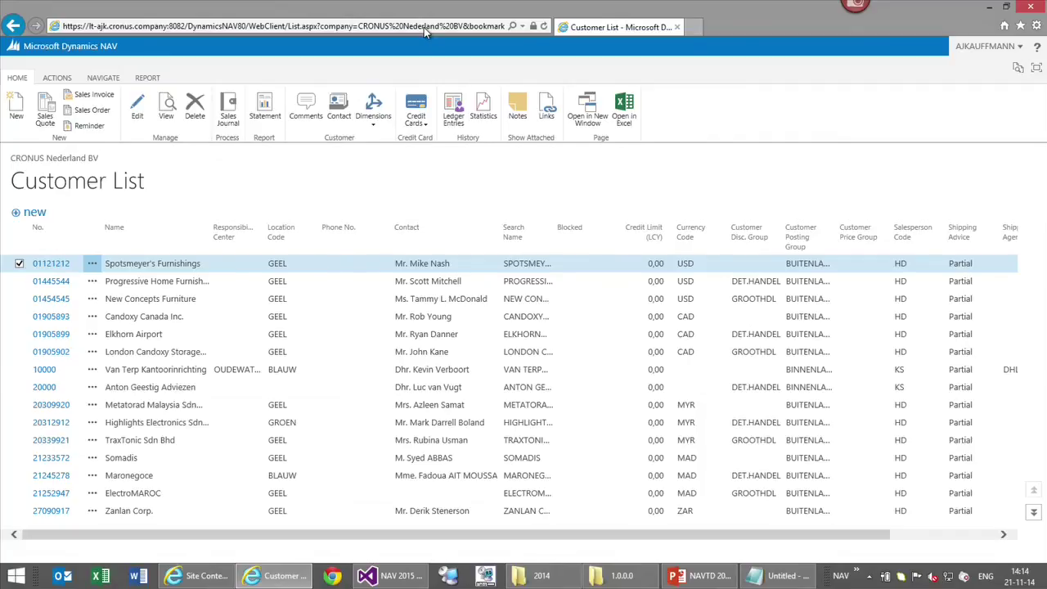
Recall the navigation-hidden address, add &showribbon=0 and reload the Customer List
{"action": "left_click", "coordinate": [424, 27]}
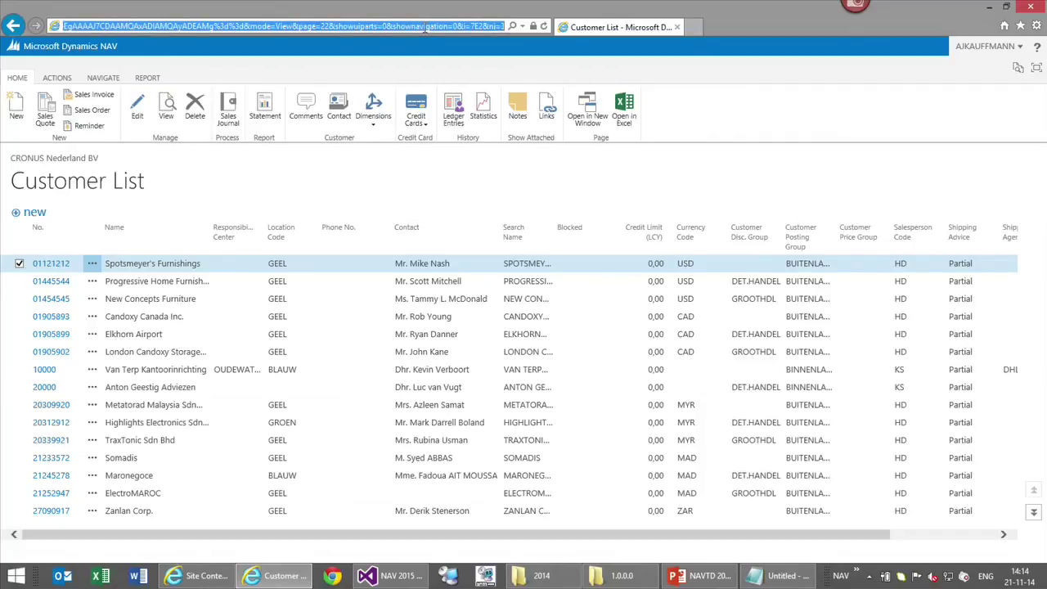
{"action": "left_click", "coordinate": [423, 27]}
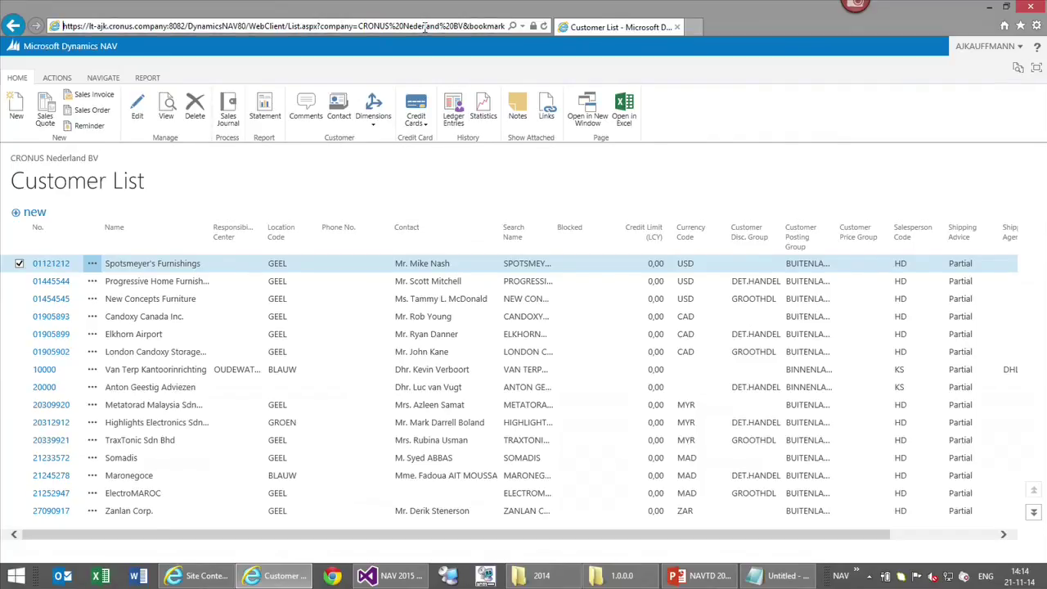
{"action": "key", "text": "ctrl+Right"}
{"action": "key", "text": "ctrl+Right"}
{"action": "key", "text": "ctrl+Right"}
{"action": "key", "text": "ctrl+Right"}
{"action": "key", "text": "ctrl+Right"}
{"action": "key", "text": "ctrl+Left"}
{"action": "key", "text": "shift+End"}
{"action": "type", "text": "p"}
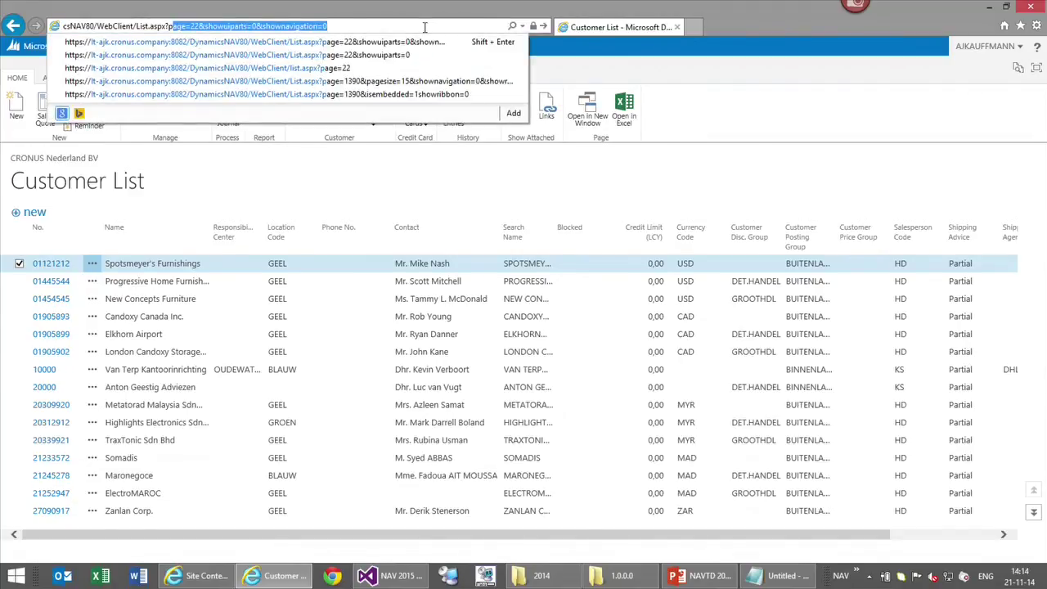
{"action": "key", "text": "Down"}
{"action": "type", "text": "&sh"}
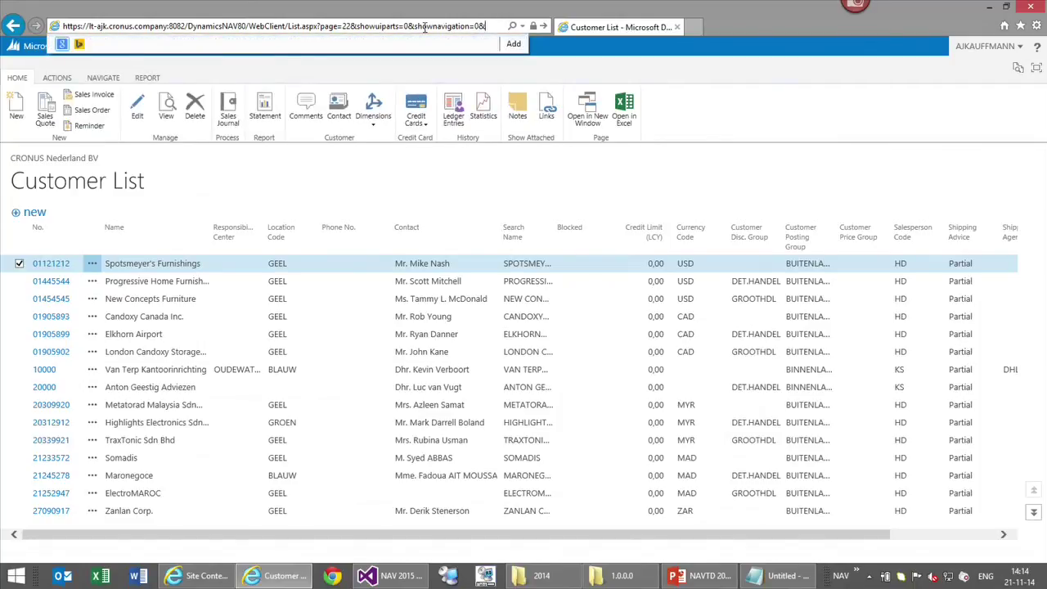
{"action": "type", "text": "owribbon"}
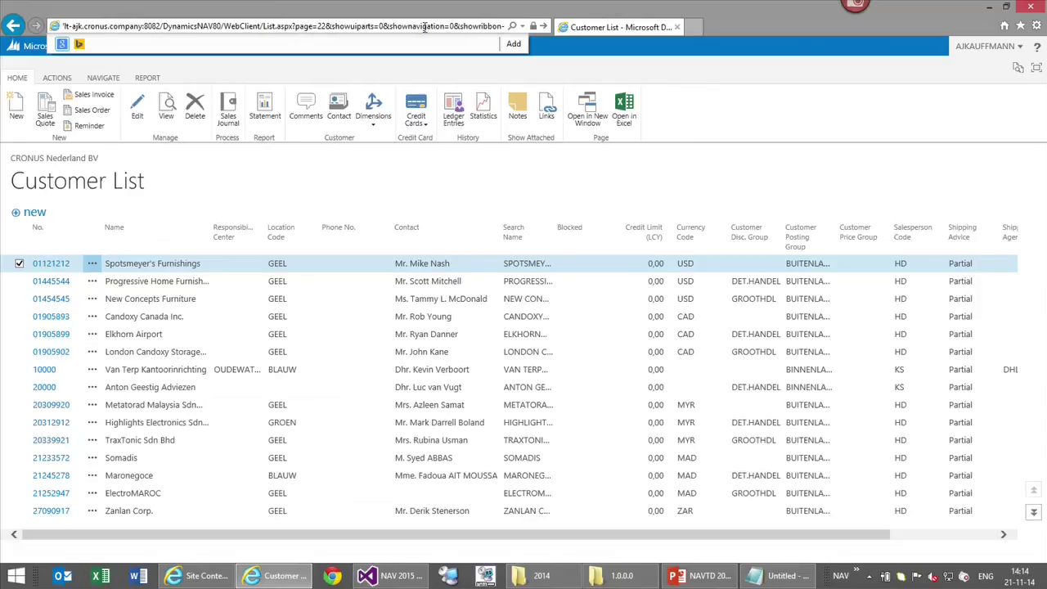
{"action": "type", "text": "=0"}
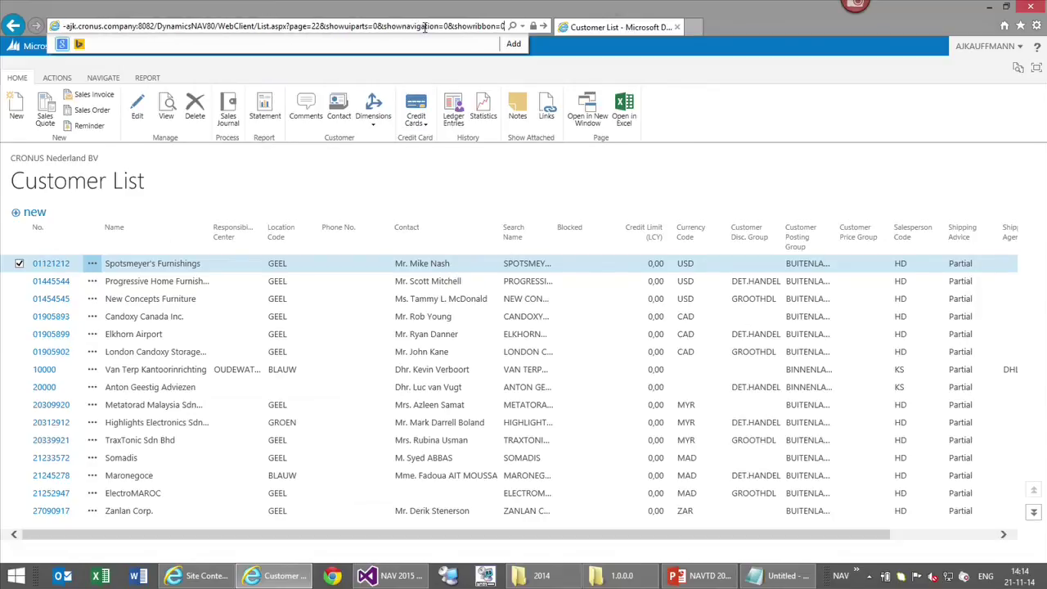
{"action": "key", "text": "Return"}
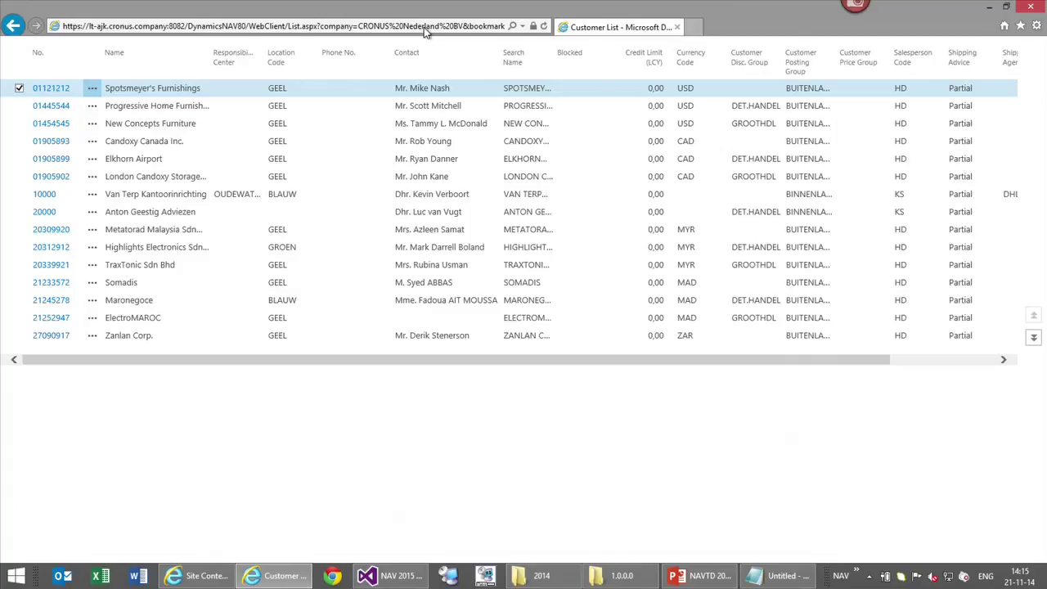
Add &pagesize=15 to the address, keeping navigation, ribbon and UI parts hidden, and reload
{"action": "left_click", "coordinate": [695, 576]}
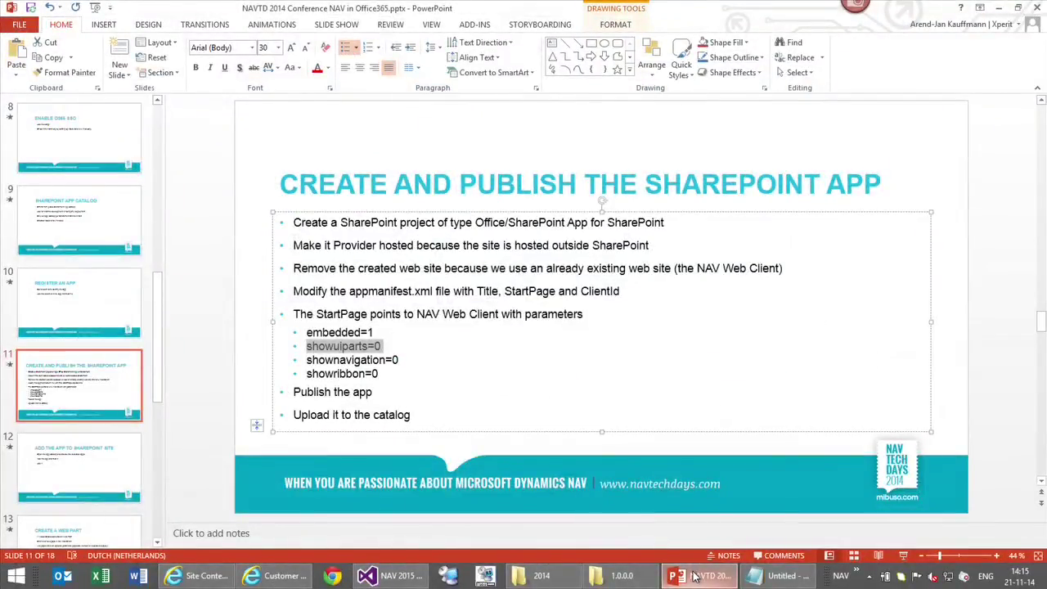
{"action": "left_click", "coordinate": [694, 575]}
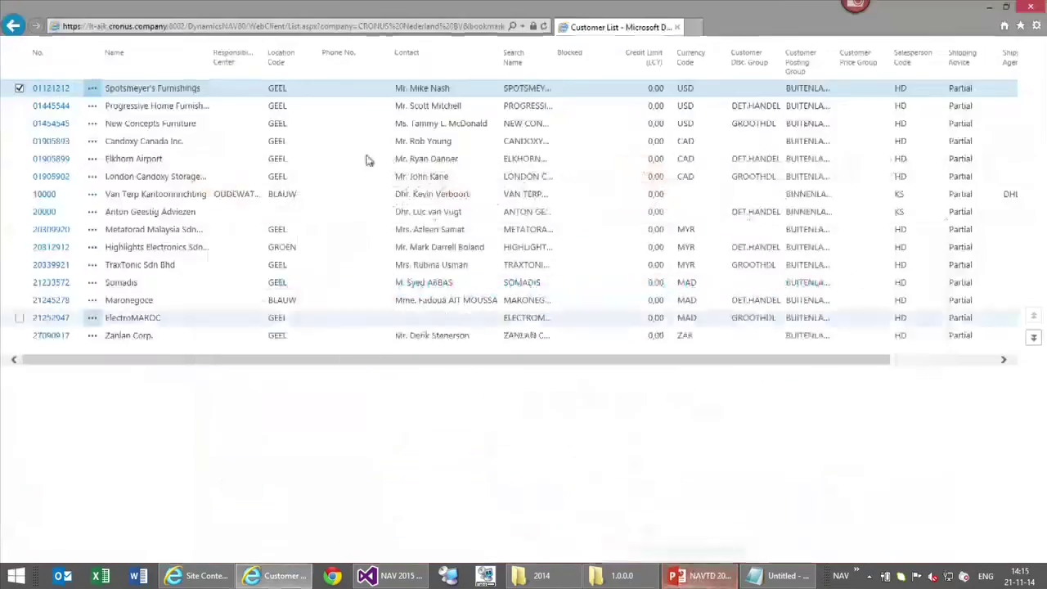
{"action": "left_click", "coordinate": [332, 25]}
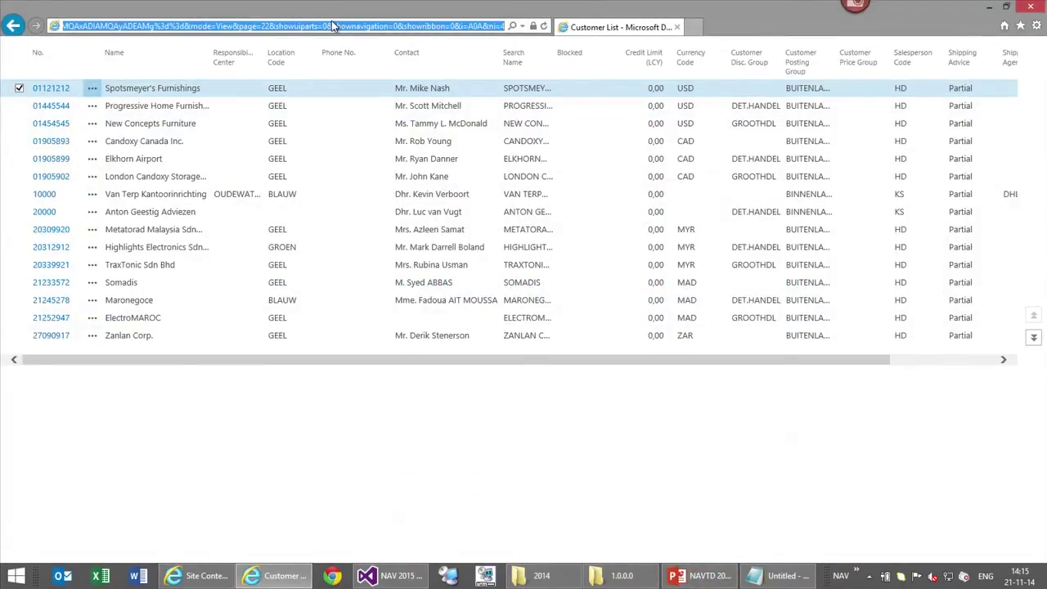
{"action": "left_click", "coordinate": [331, 25]}
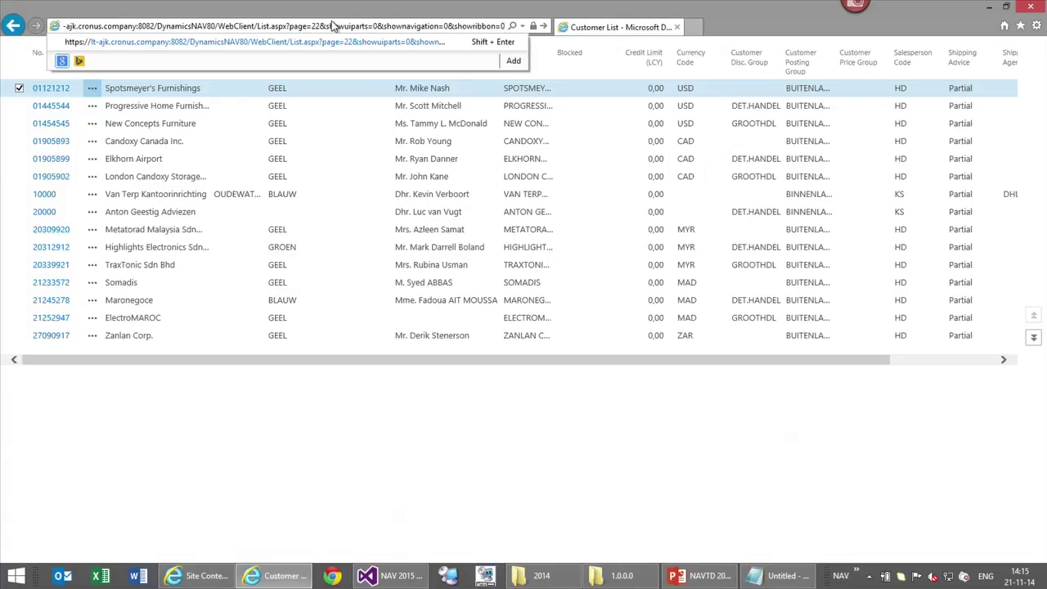
{"action": "type", "text": "&"}
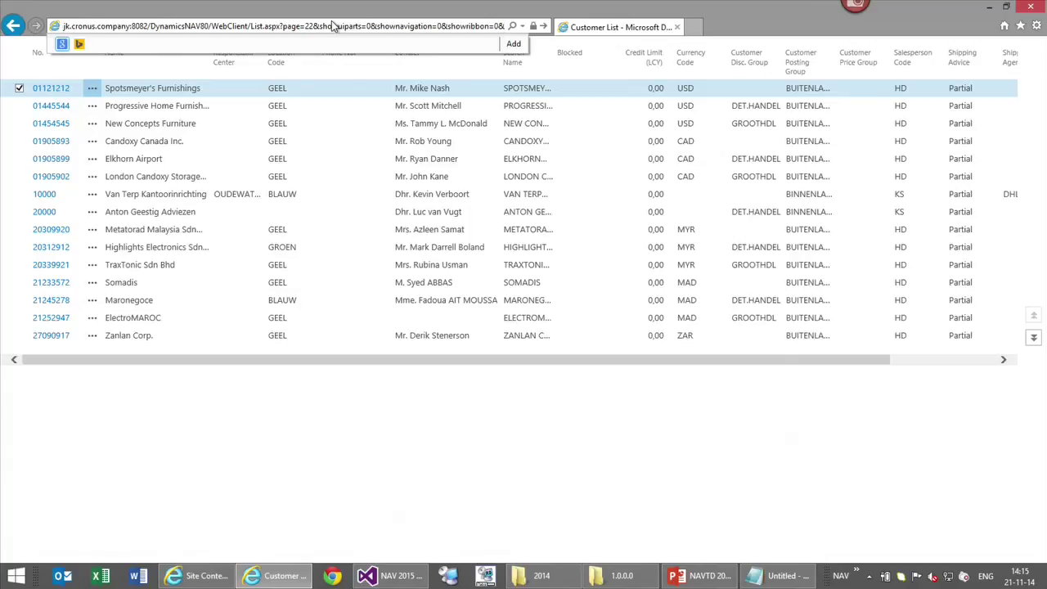
{"action": "key", "text": "BackSpace"}
{"action": "key", "text": "BackSpace"}
{"action": "key", "text": "BackSpace"}
{"action": "key", "text": "BackSpace"}
{"action": "key", "text": "BackSpace"}
{"action": "key", "text": "BackSpace"}
{"action": "key", "text": "BackSpace"}
{"action": "key", "text": "BackSpace"}
{"action": "key", "text": "BackSpace"}
{"action": "key", "text": "BackSpace"}
{"action": "key", "text": "BackSpace"}
{"action": "key", "text": "BackSpace"}
{"action": "key", "text": "BackSpace"}
{"action": "key", "text": "BackSpace"}
{"action": "key", "text": "BackSpace"}
{"action": "key", "text": "BackSpace"}
{"action": "key", "text": "BackSpace"}
{"action": "key", "text": "BackSpace"}
{"action": "key", "text": "BackSpace"}
{"action": "key", "text": "BackSpace"}
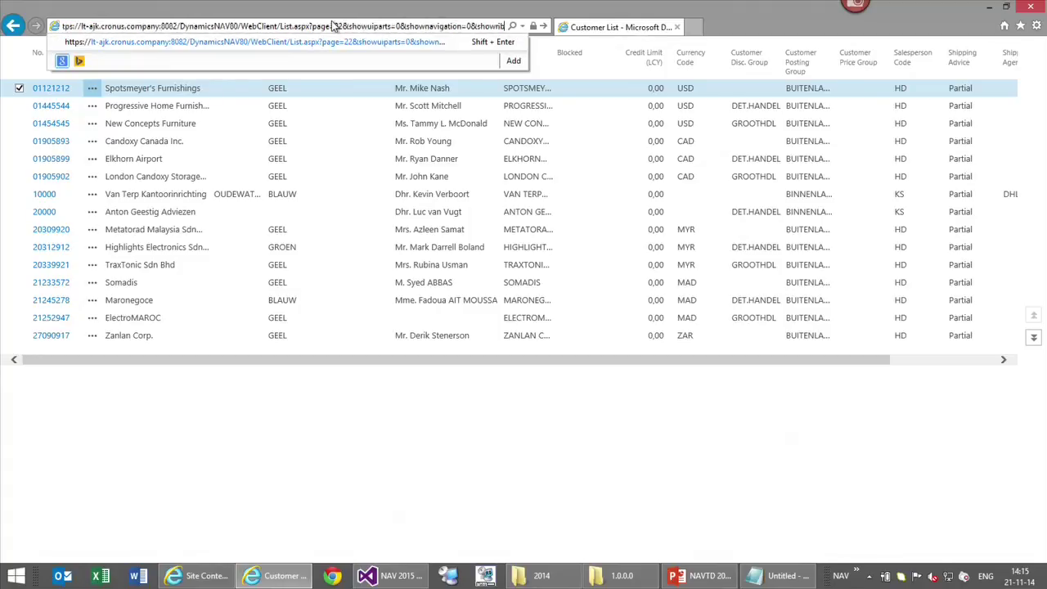
{"action": "key", "text": "Down"}
{"action": "key", "text": "Down"}
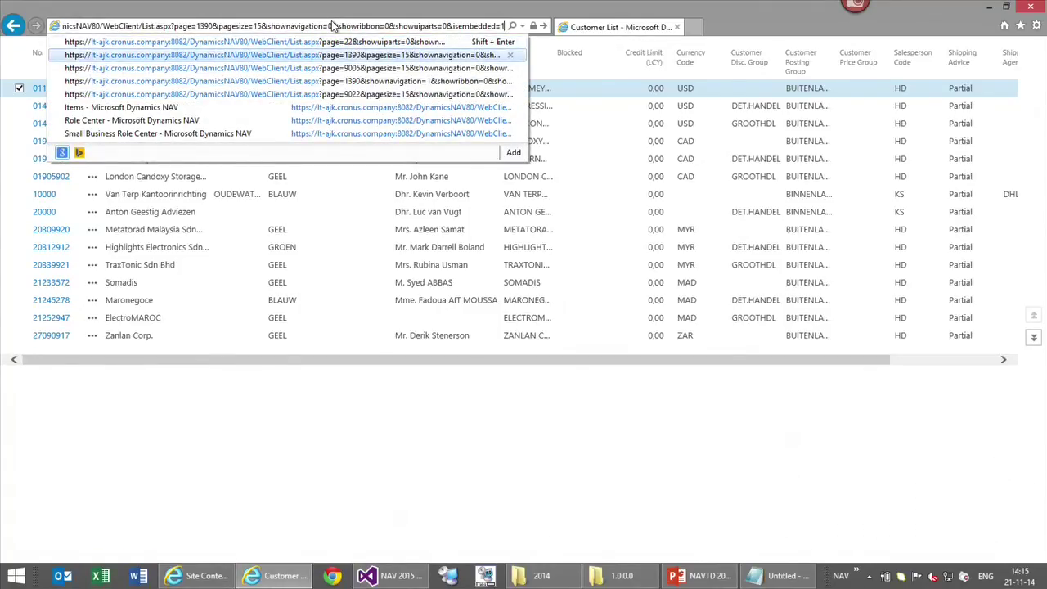
{"action": "key", "text": "Escape"}
{"action": "key", "text": "Escape"}
{"action": "left_click", "coordinate": [332, 24]}
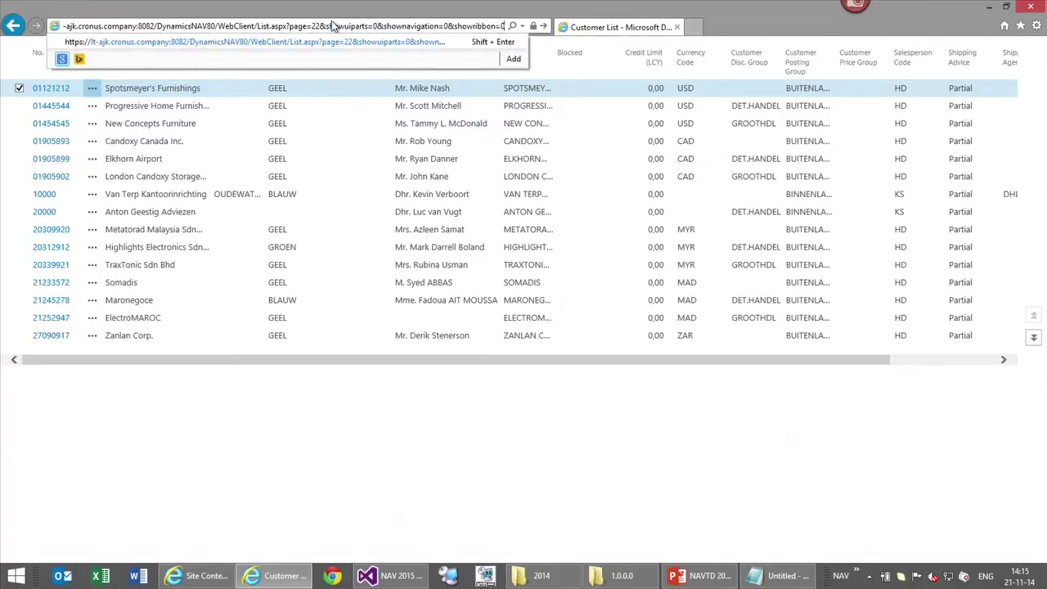
{"action": "type", "text": "&pagesize=15"}
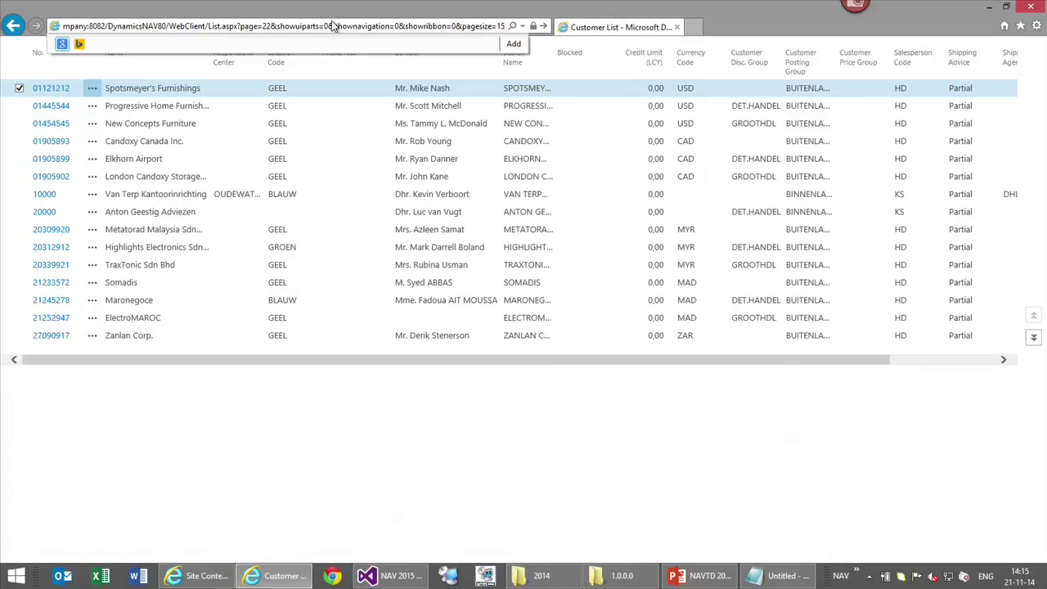
{"action": "key", "text": "ctrl+a"}
{"action": "key", "text": "ctrl+c"}
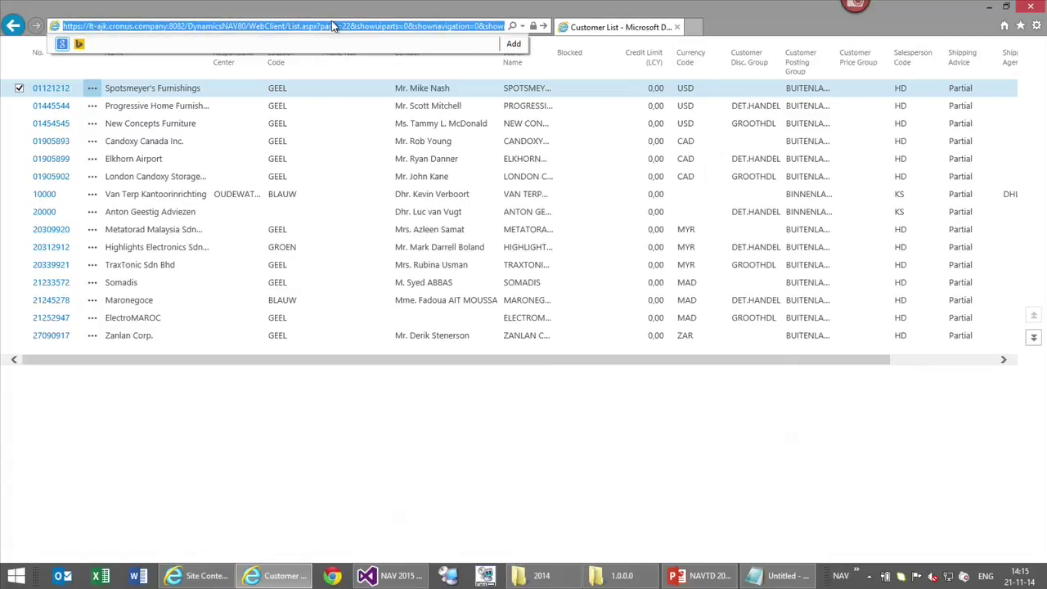
{"action": "key", "text": "Return"}
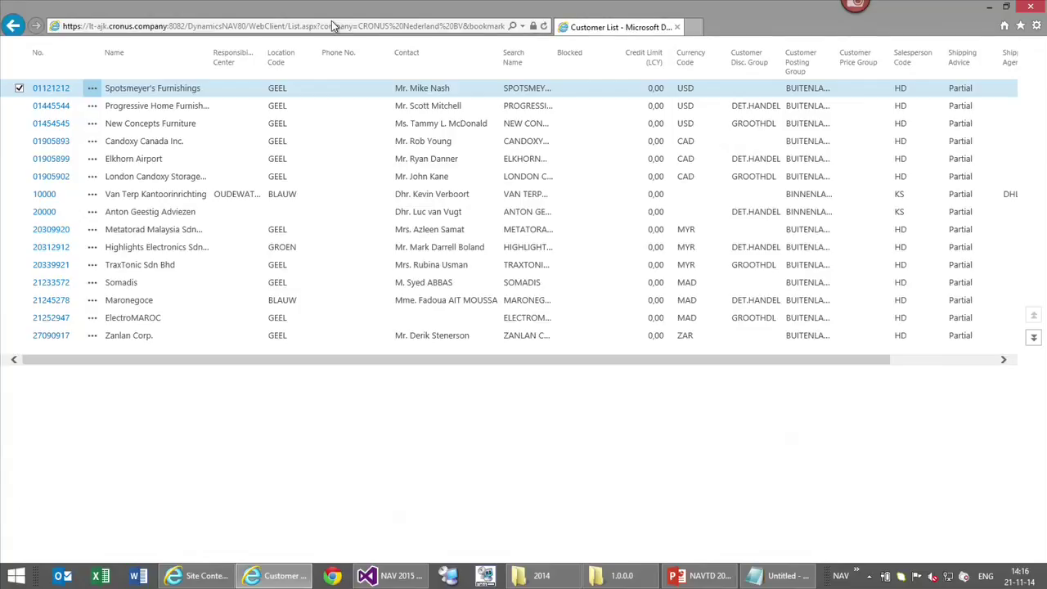
Reload the Customer List address ending in pagesize=15
{"action": "left_click", "coordinate": [333, 25]}
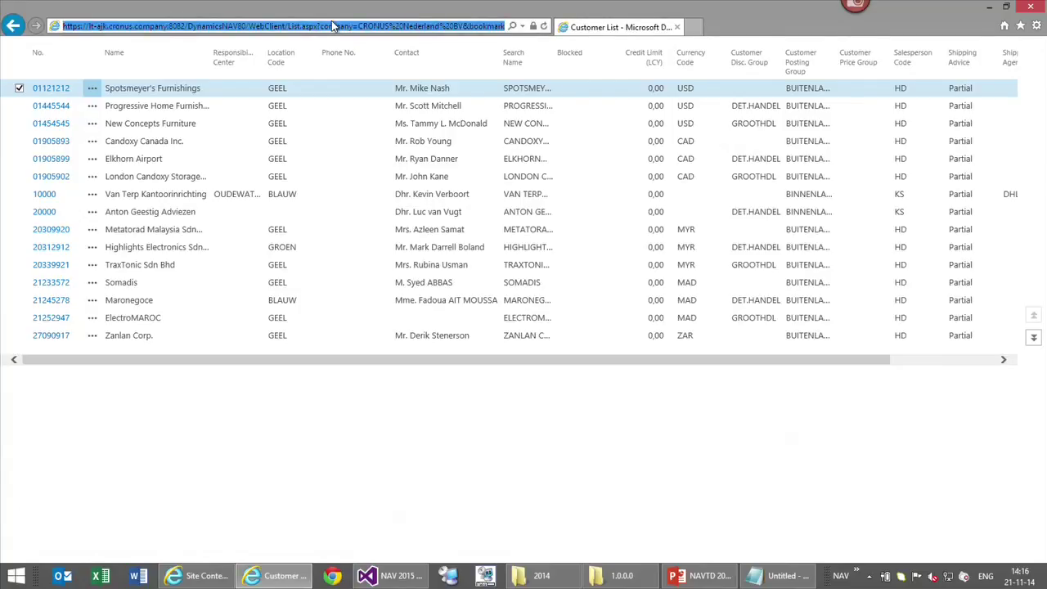
{"action": "key", "text": "End"}
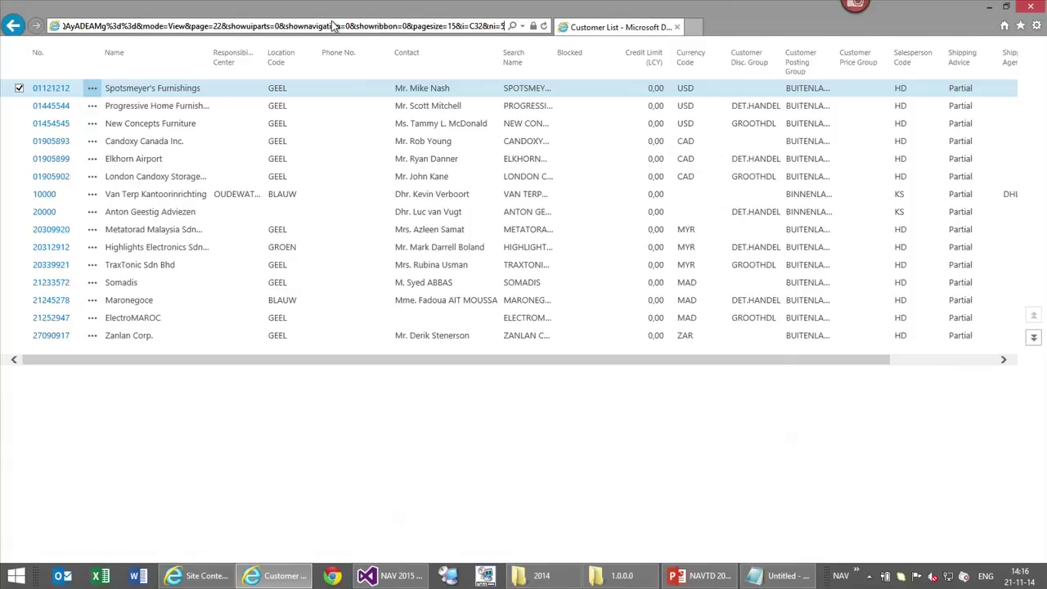
{"action": "key", "text": "Return"}
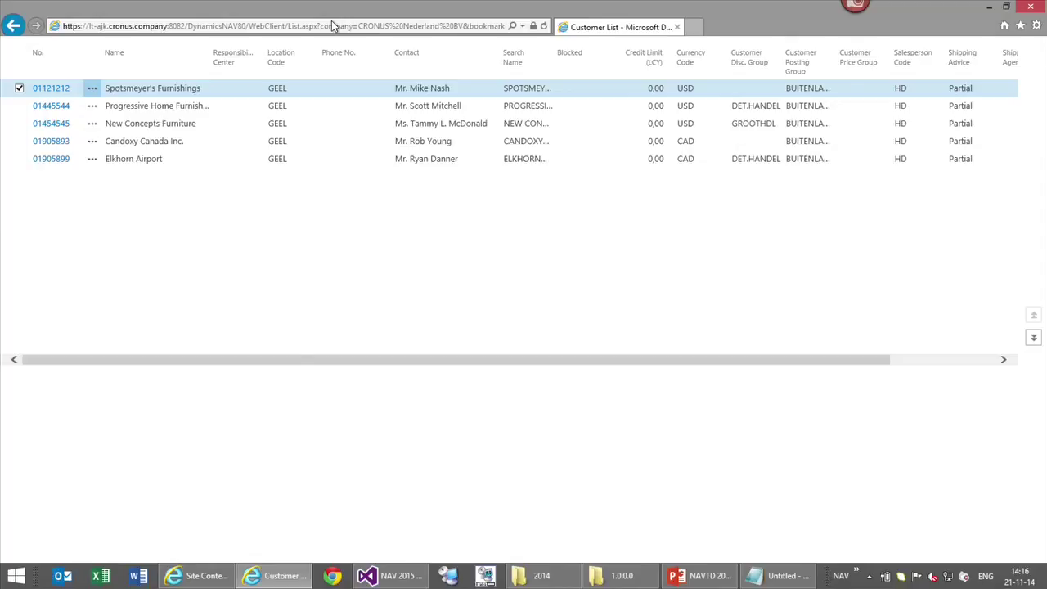
Paste the page=22 address, append &isembedded=1 and load it in embedded mode
{"action": "left_click", "coordinate": [331, 25]}
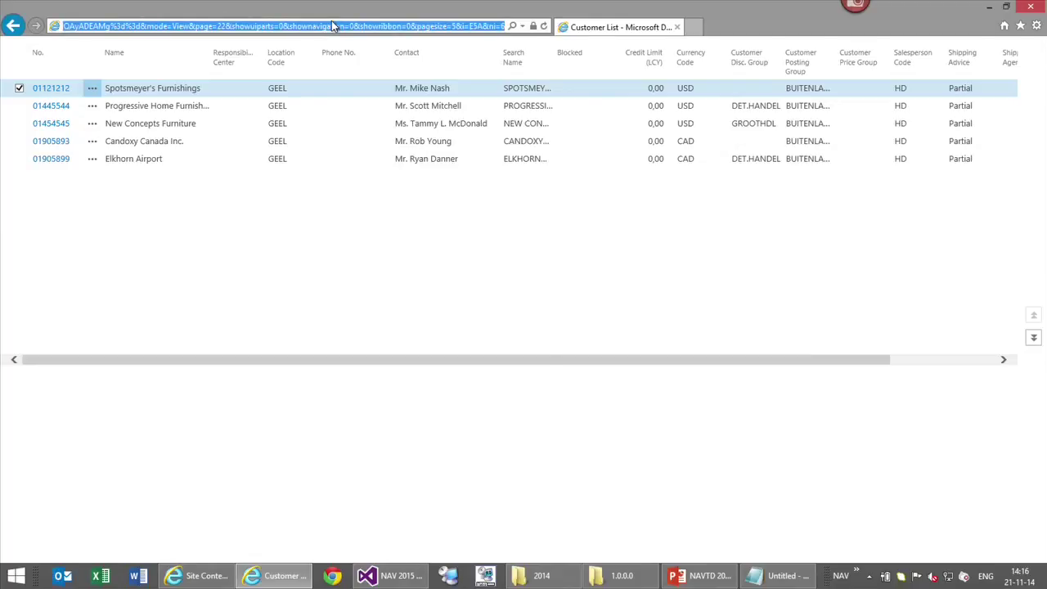
{"action": "key", "text": "ctrl+v"}
{"action": "type", "text": "&"}
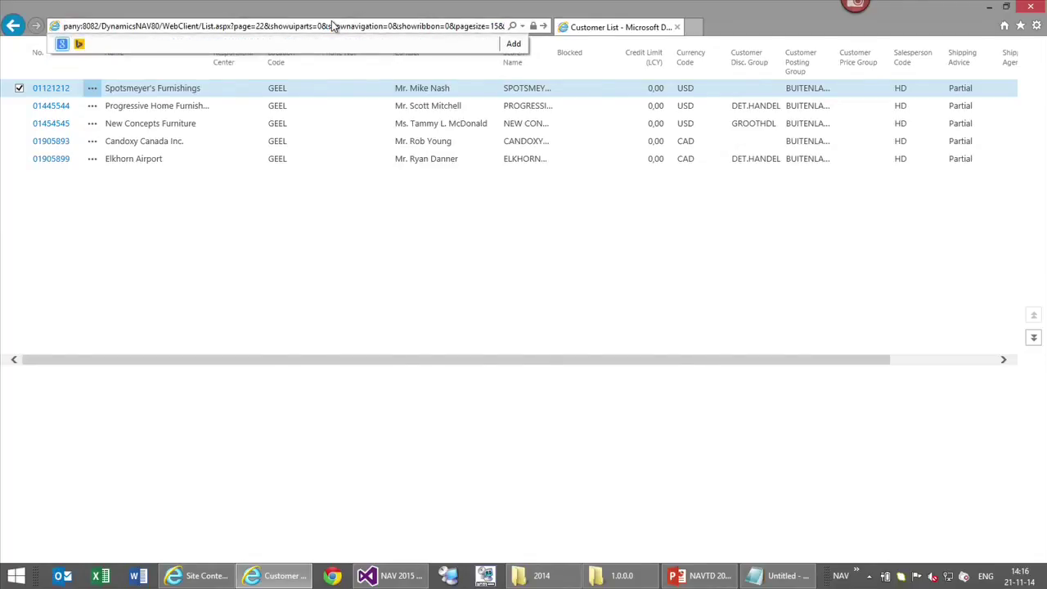
{"action": "type", "text": "isemb"}
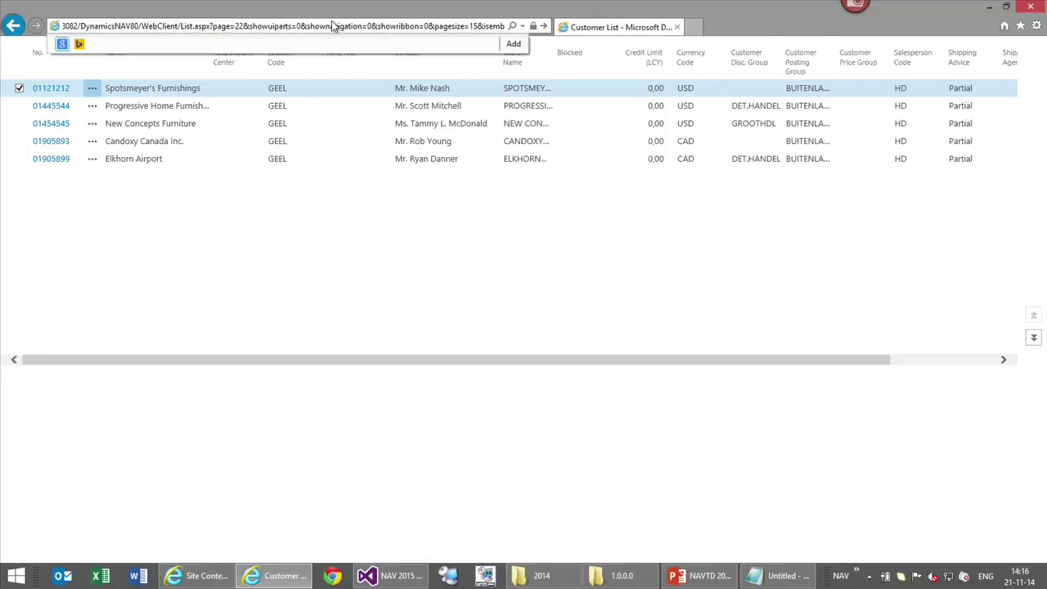
{"action": "type", "text": "edded=1"}
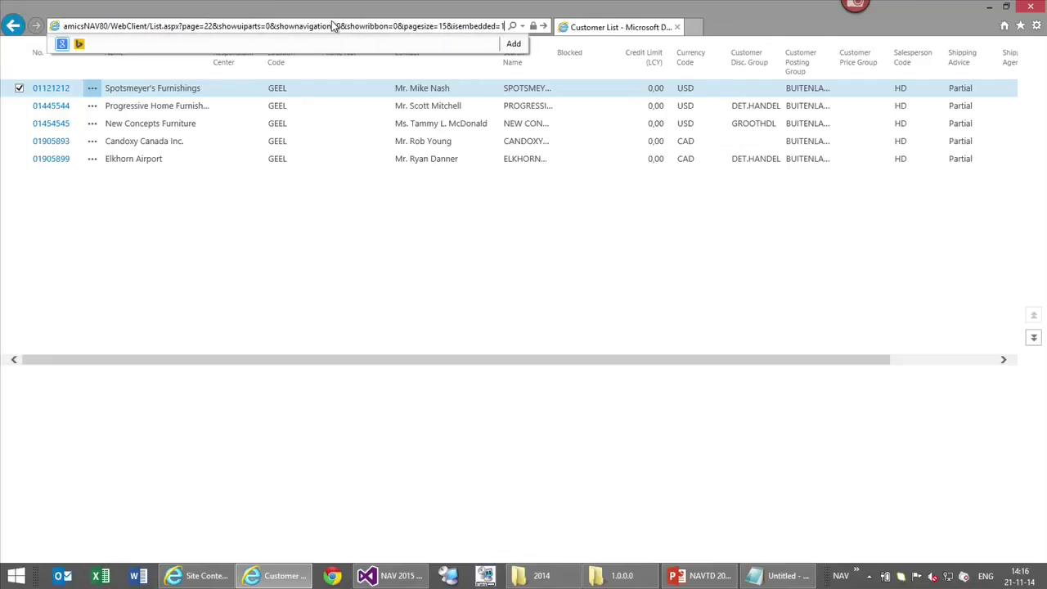
{"action": "key", "text": "Return"}
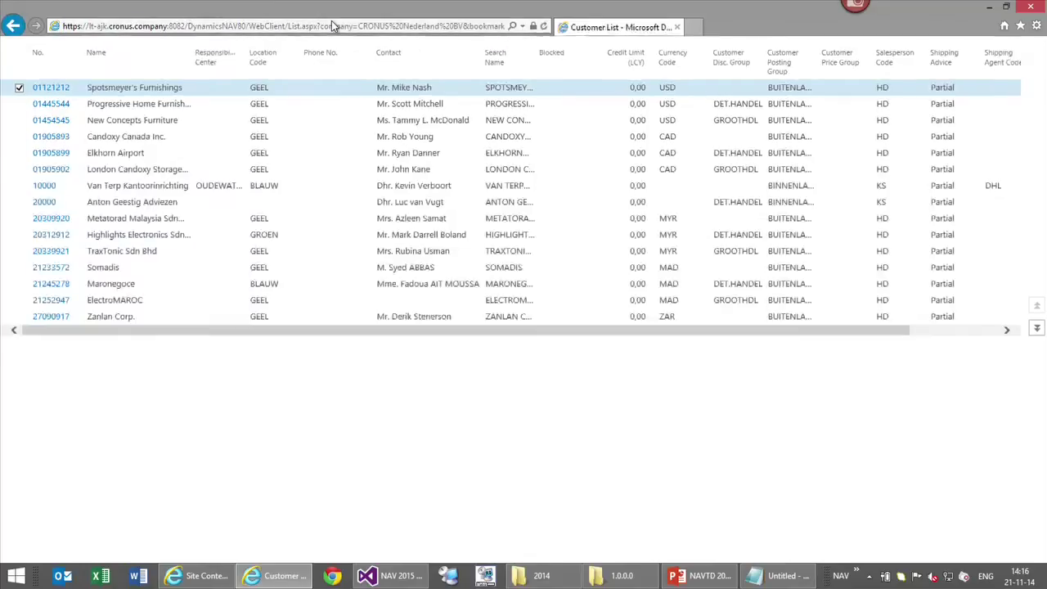
Change pagesize=15 to pagesize=5, keep &isembedded=1, and reload the list
{"action": "left_click", "coordinate": [332, 26]}
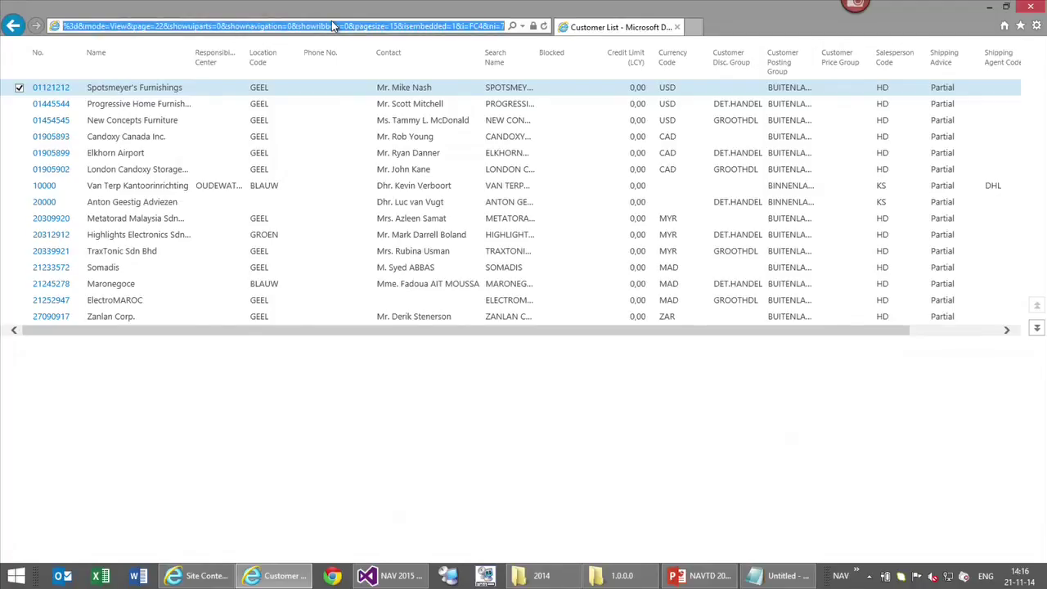
{"action": "key", "text": "ctrl+v"}
{"action": "key", "text": "BackSpace"}
{"action": "key", "text": "Left"}
{"action": "key", "text": "BackSpace"}
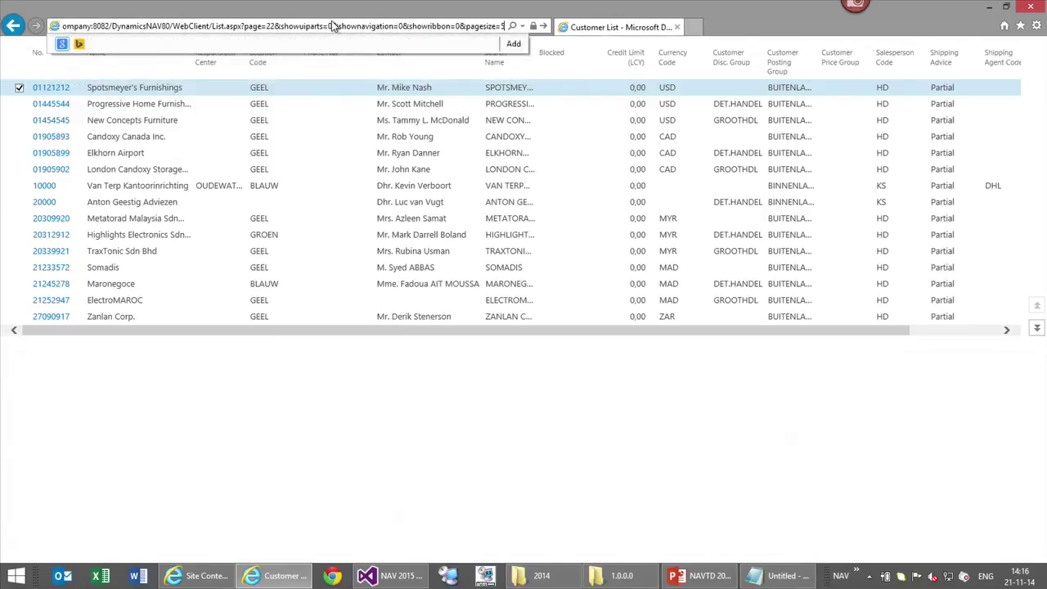
{"action": "type", "text": "&isemb"}
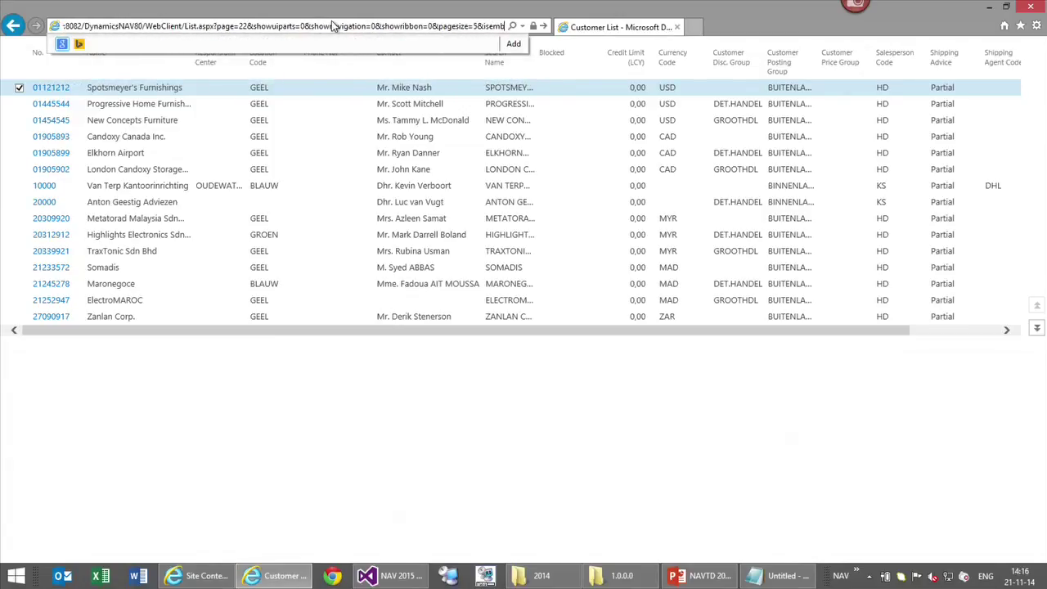
{"action": "type", "text": "edded=1"}
{"action": "key", "text": "Return"}
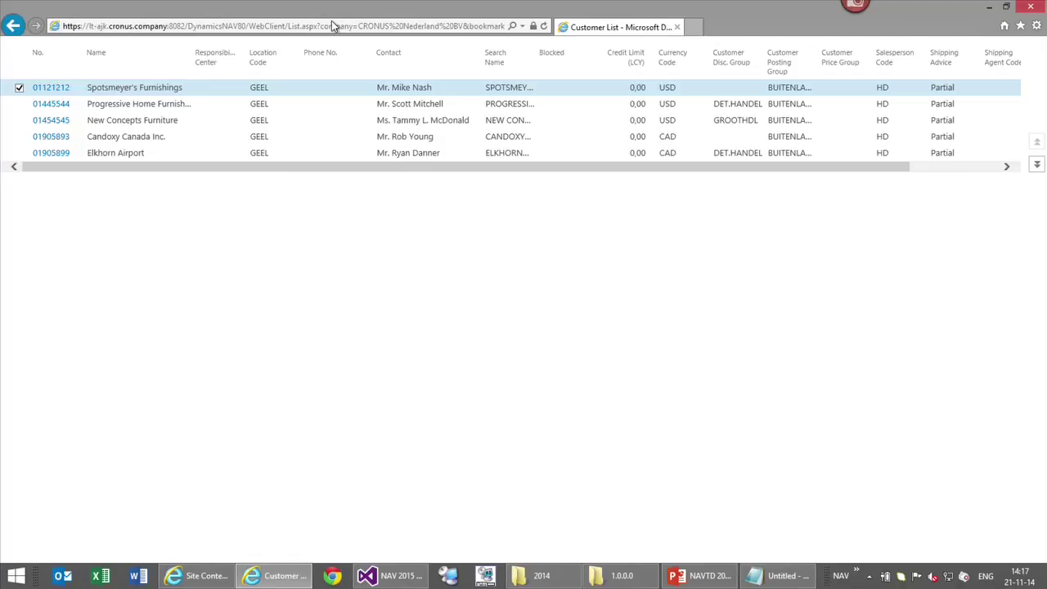
Replace page=22 with page=1390 in the address to show the Cashcyclus chart
{"action": "left_click", "coordinate": [333, 26]}
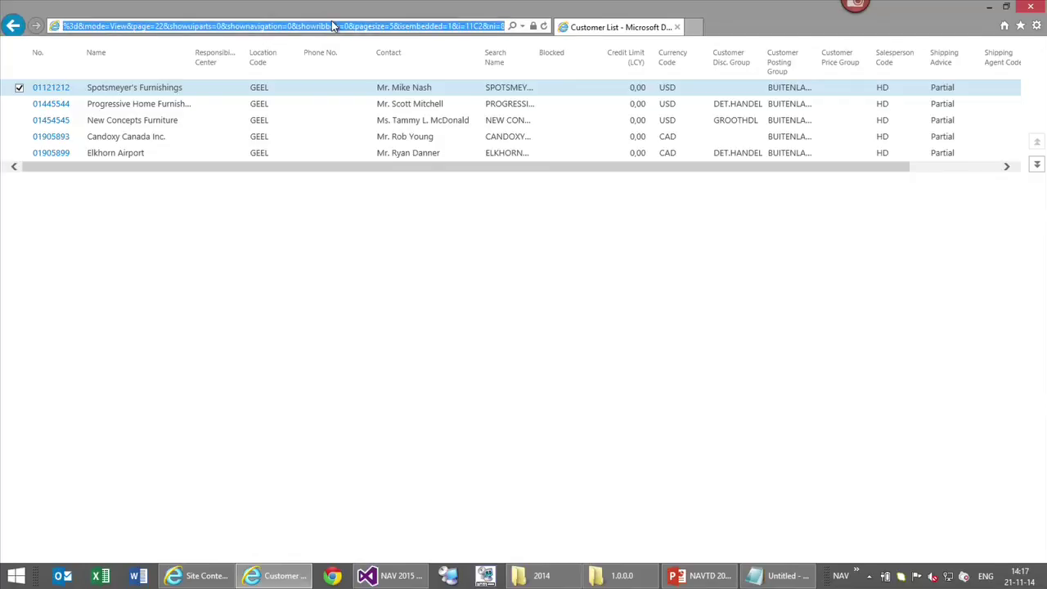
{"action": "left_click", "coordinate": [333, 25]}
{"action": "key", "text": "Home"}
{"action": "key", "text": "Right"}
{"action": "key", "text": "Right"}
{"action": "key", "text": "Right"}
{"action": "key", "text": "Right"}
{"action": "key", "text": "Right"}
{"action": "key", "text": "Right"}
{"action": "key", "text": "Right"}
{"action": "key", "text": "Right"}
{"action": "key", "text": "Right"}
{"action": "key", "text": "Right"}
{"action": "key", "text": "Right"}
{"action": "key", "text": "Right"}
{"action": "key", "text": "Right"}
{"action": "key", "text": "Right"}
{"action": "key", "text": "Right"}
{"action": "key", "text": "Right"}
{"action": "key", "text": "Right"}
{"action": "key", "text": "Right"}
{"action": "key", "text": "Right"}
{"action": "key", "text": "Right"}
{"action": "key", "text": "Right"}
{"action": "key", "text": "Right"}
{"action": "key", "text": "BackSpace"}
{"action": "key", "text": "BackSpace"}
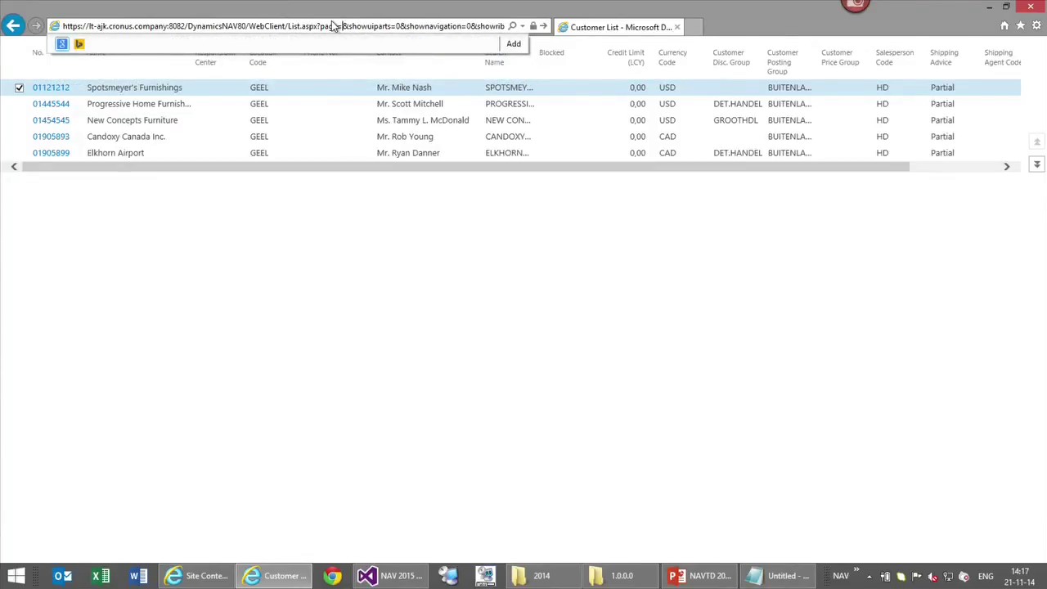
{"action": "type", "text": "1390"}
{"action": "key", "text": "Return"}
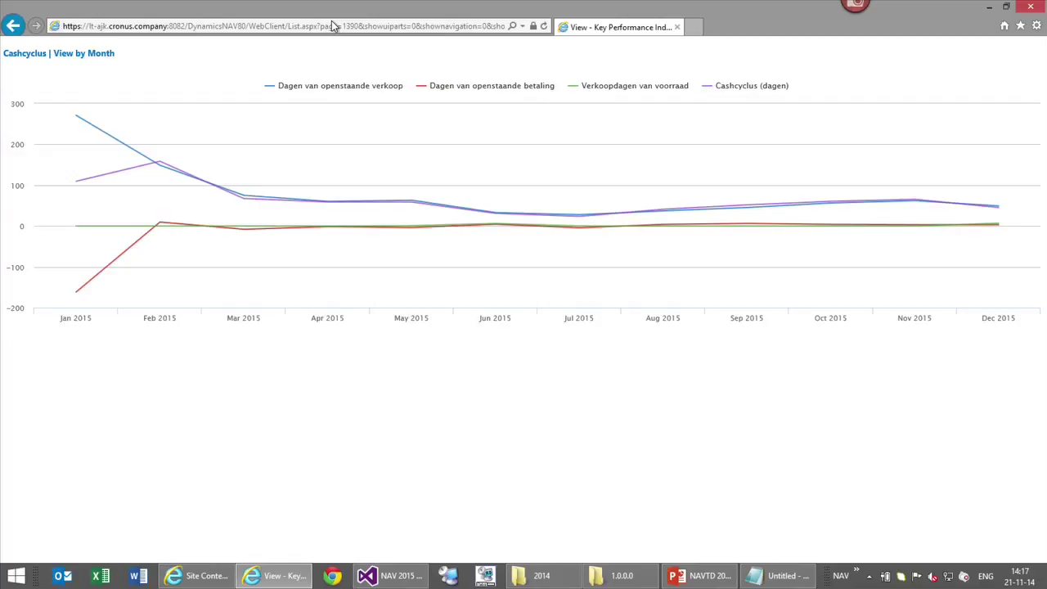
Remove the NAV 2015 for NAVTechdays app from Site Contents, then minimise Internet Explorer
{"action": "left_click", "coordinate": [987, 10]}
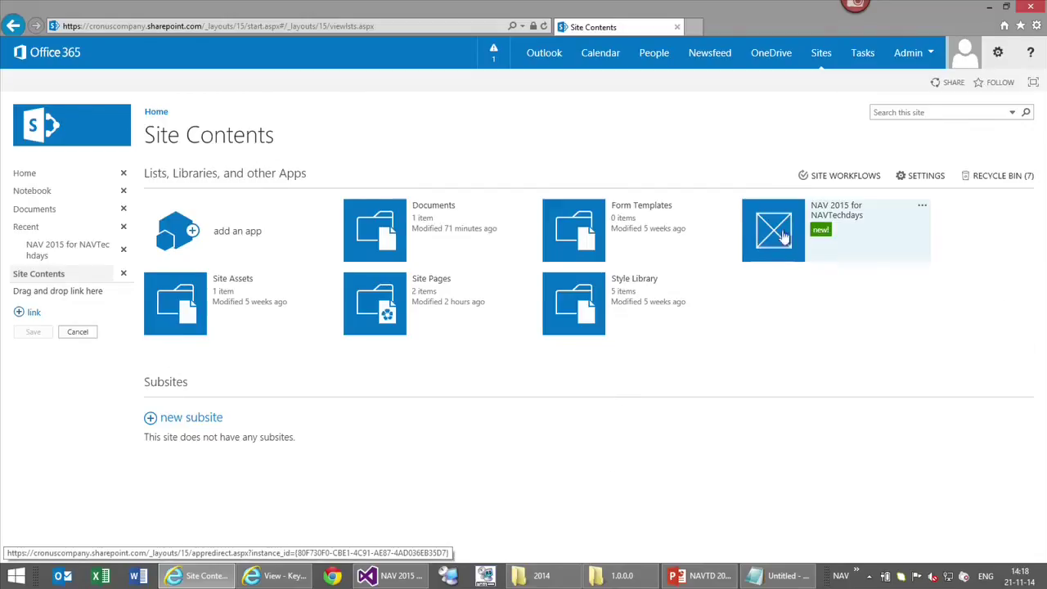
{"action": "left_click", "coordinate": [920, 211]}
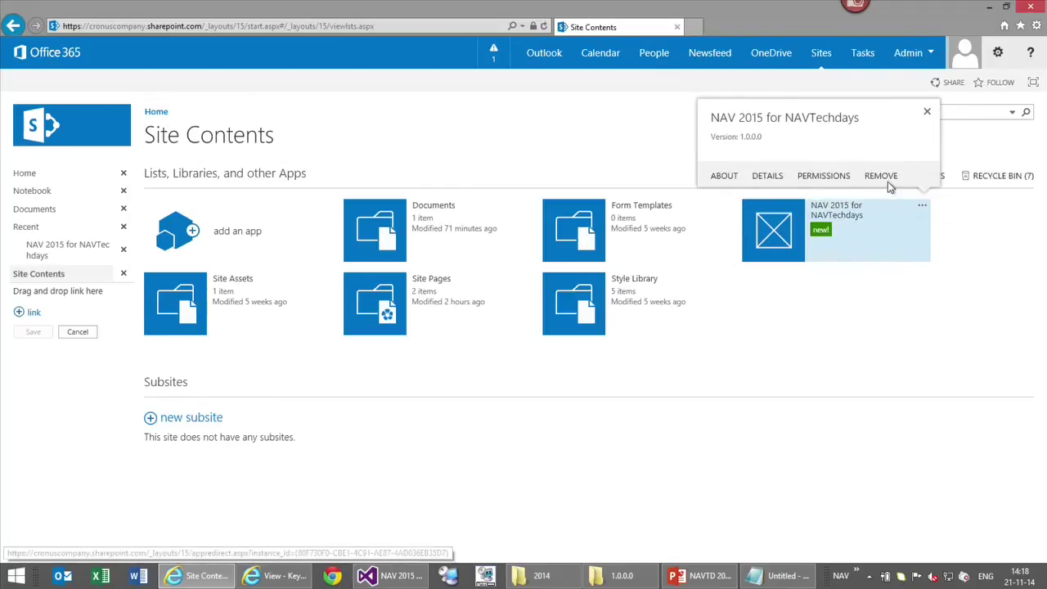
{"action": "left_click", "coordinate": [882, 175]}
{"action": "left_click", "coordinate": [579, 336]}
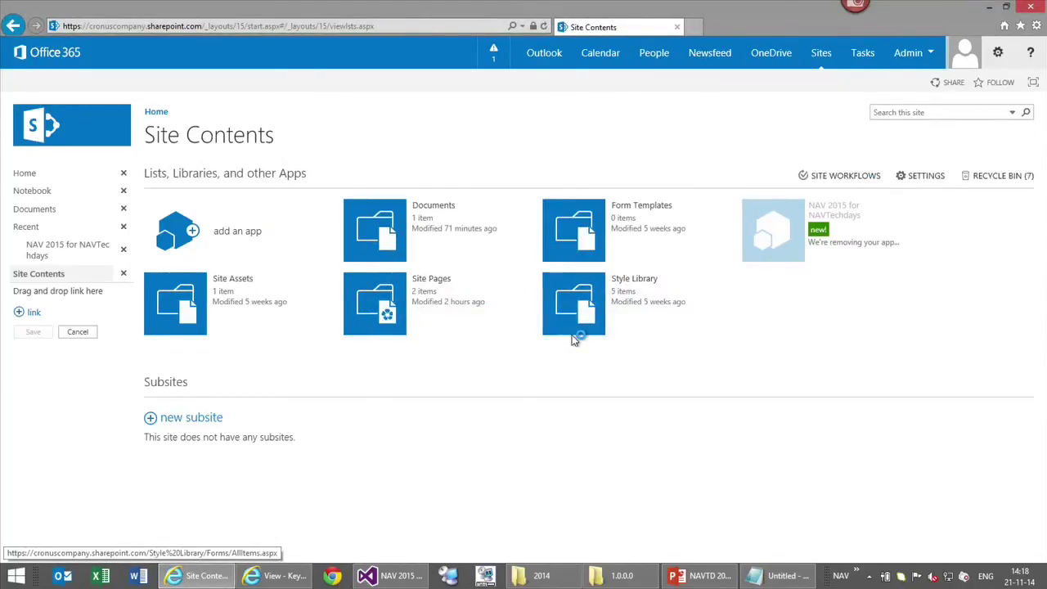
{"action": "left_click", "coordinate": [988, 6]}
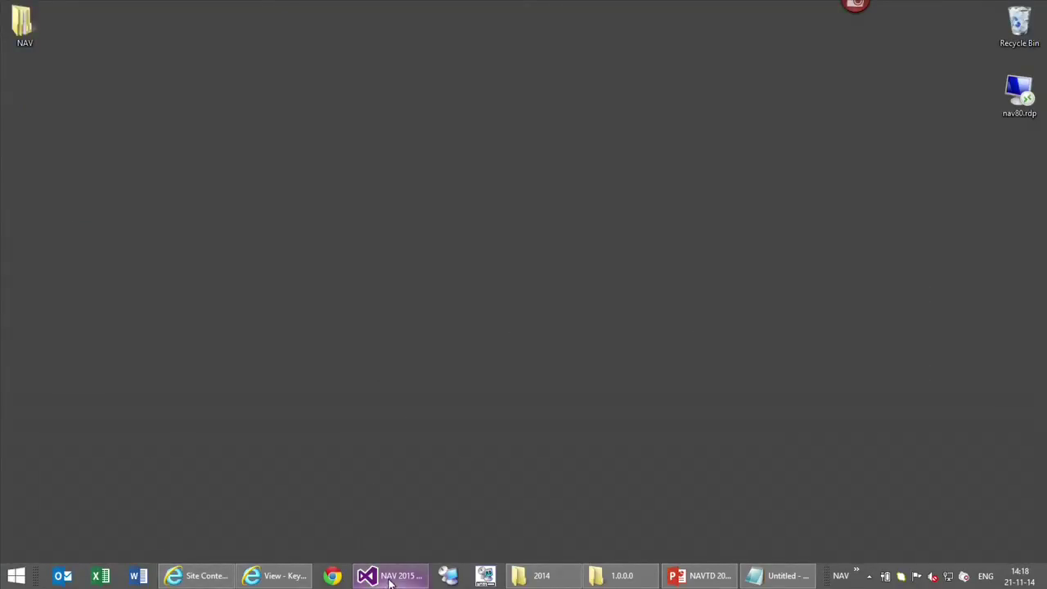
Close the Publish page and choose a new Client Web Part (Host Web) item for the project
{"action": "left_click", "coordinate": [390, 581]}
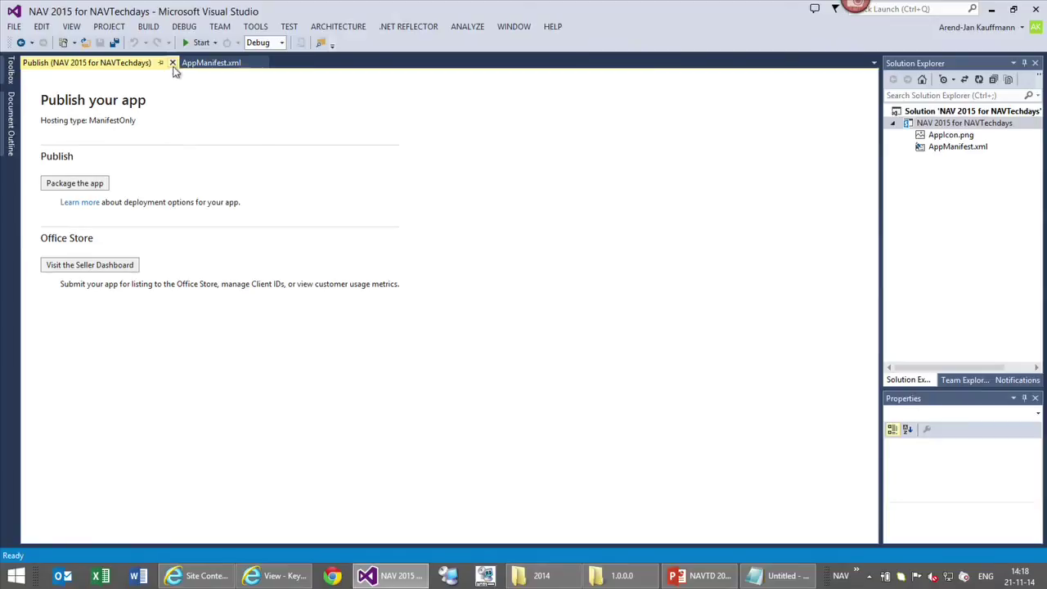
{"action": "left_click", "coordinate": [172, 63]}
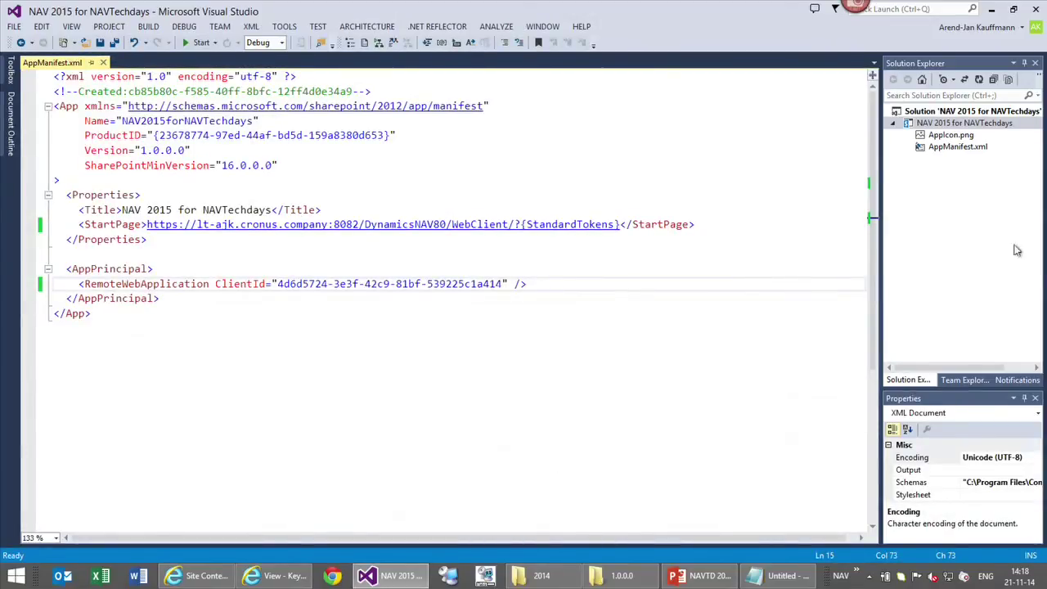
{"action": "right_click", "coordinate": [955, 123]}
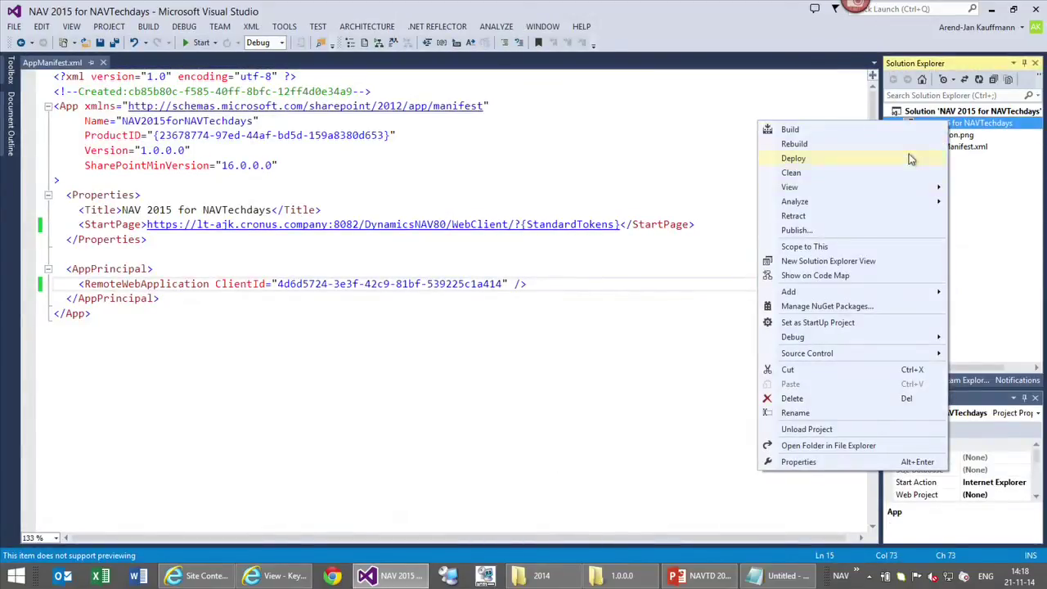
{"action": "mouse_move", "coordinate": [836, 291]}
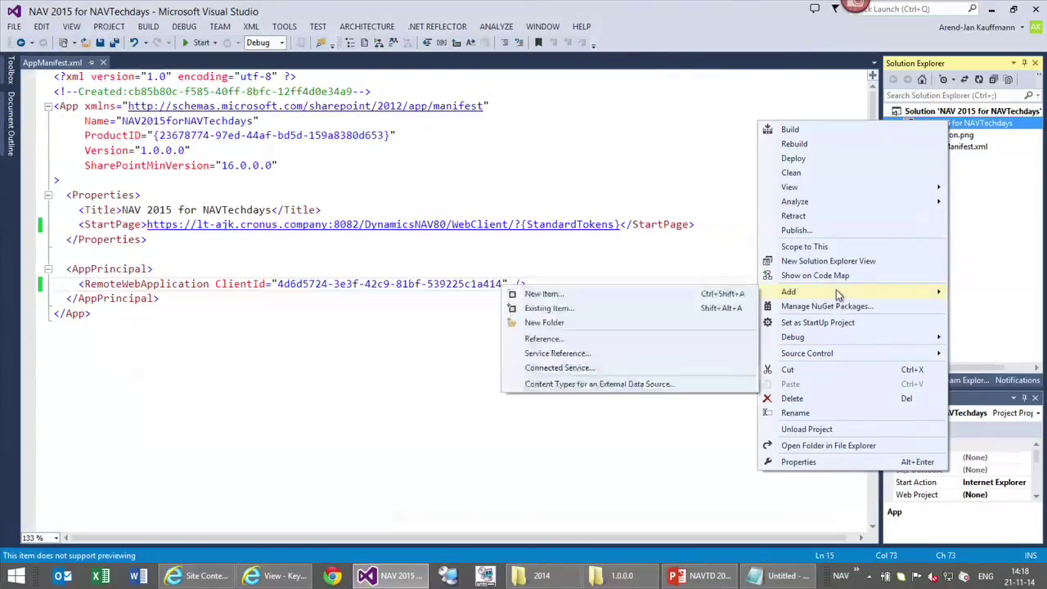
{"action": "left_click", "coordinate": [613, 293]}
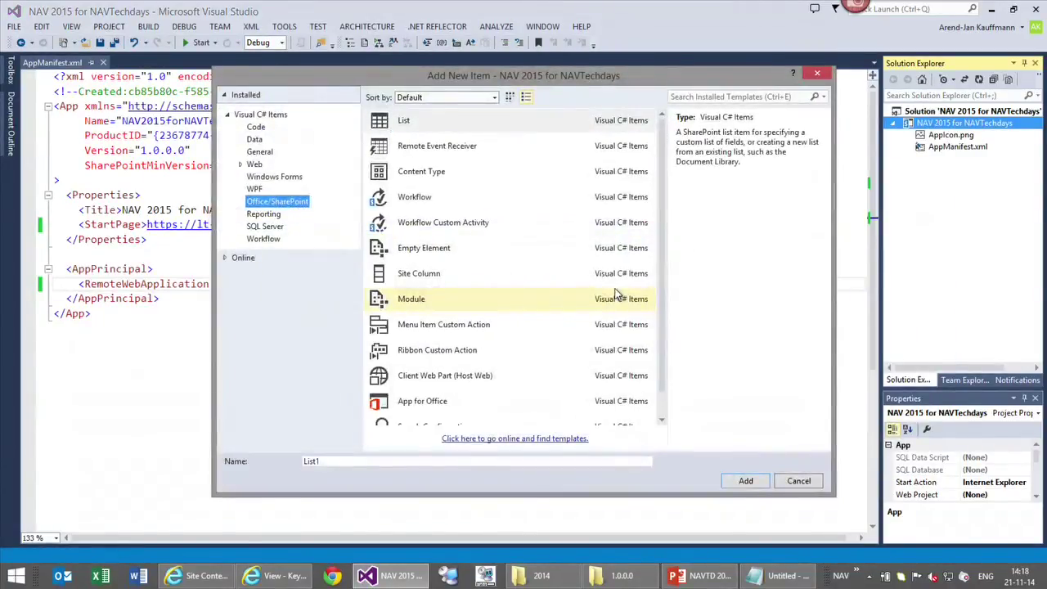
{"action": "left_click", "coordinate": [482, 376]}
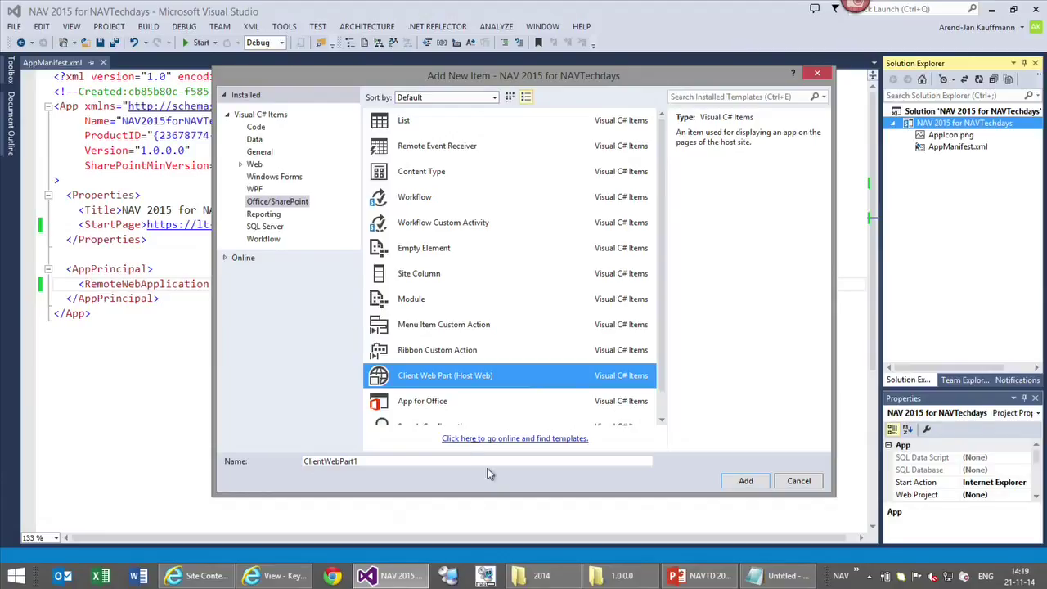
Name the new client web part NAVCustomerList and add it
{"action": "left_click", "coordinate": [448, 460]}
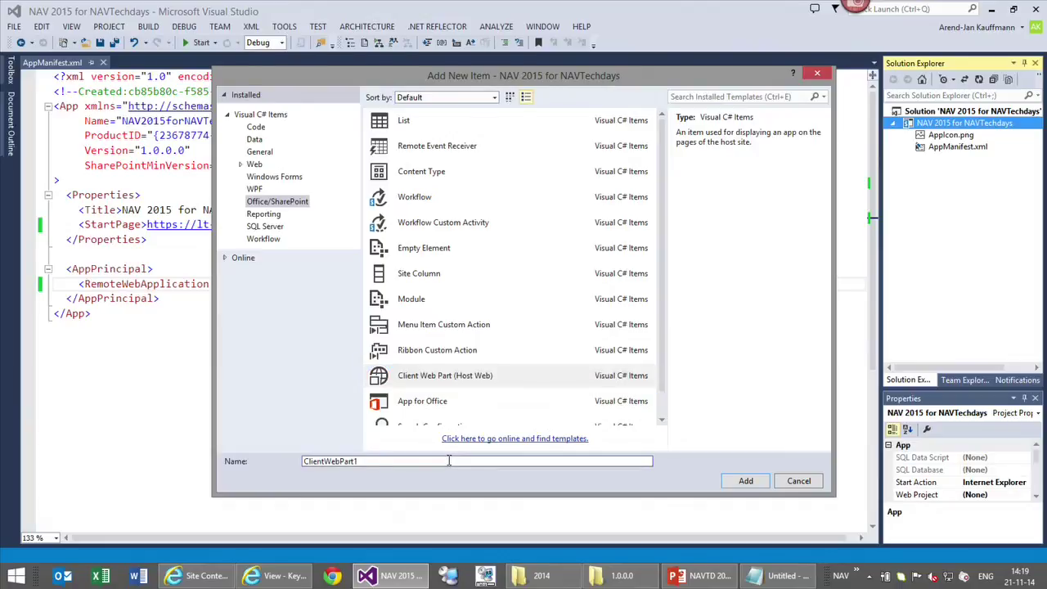
{"action": "double_click", "coordinate": [449, 461]}
{"action": "type", "text": "NAV"}
{"action": "key", "text": "BackSpace"}
{"action": "key", "text": "BackSpace"}
{"action": "key", "text": "BackSpace"}
{"action": "type", "text": "NAVCustomerList"}
{"action": "left_click", "coordinate": [744, 482]}
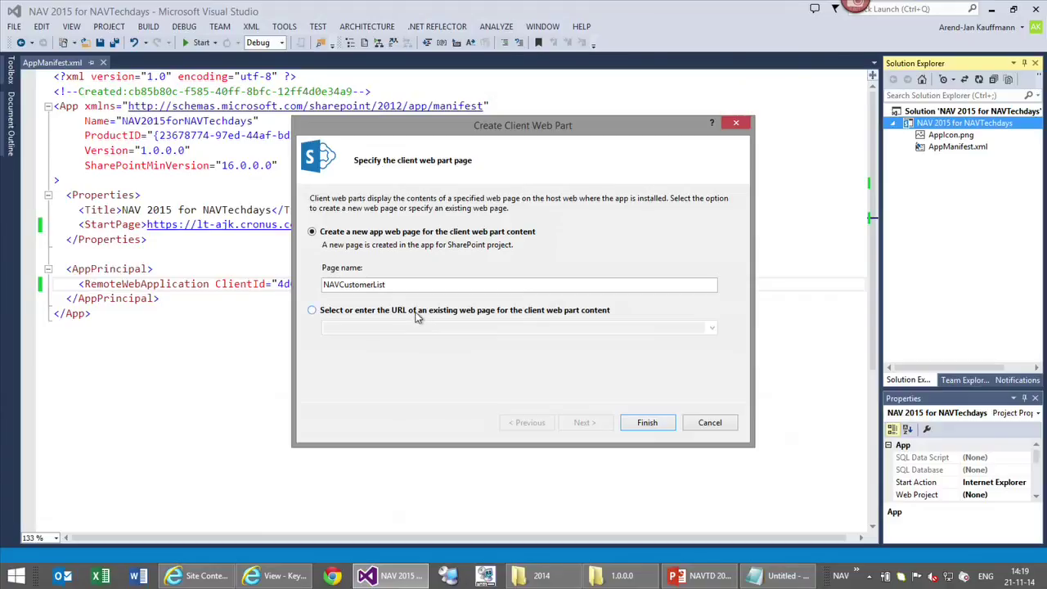
Choose an existing web page and copy the embedded Customer List address from the browser
{"action": "left_click", "coordinate": [416, 311]}
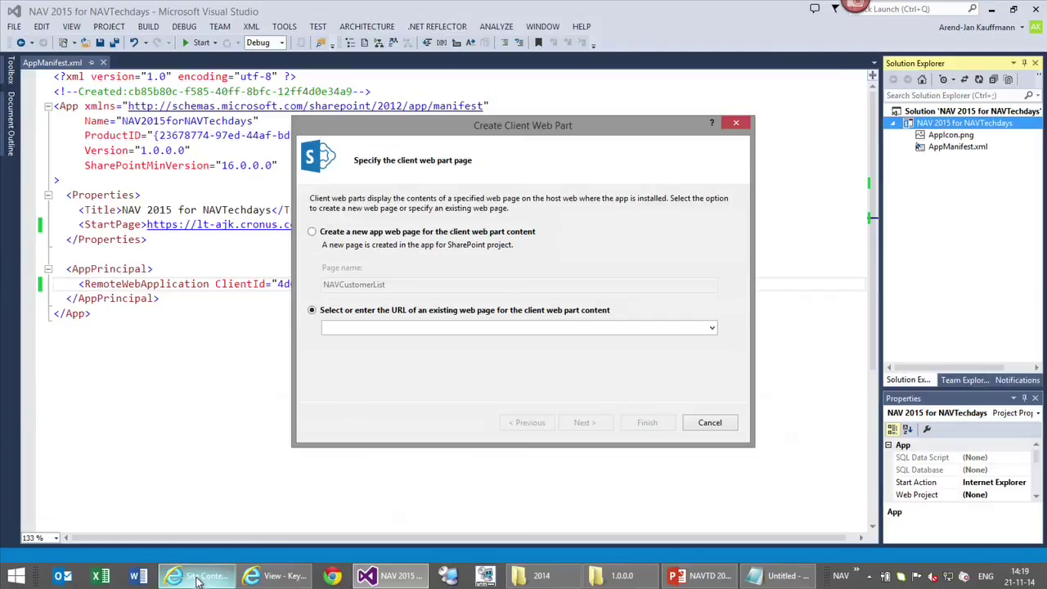
{"action": "left_click", "coordinate": [274, 576]}
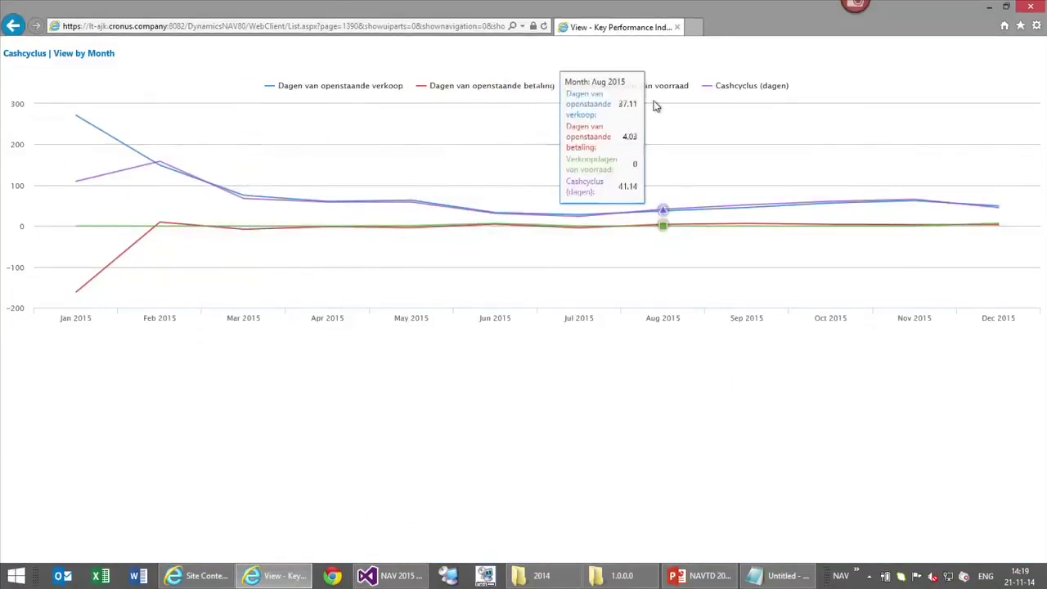
{"action": "key", "text": "alt+Left"}
{"action": "left_click", "coordinate": [374, 27]}
{"action": "key", "text": "ctrl+c"}
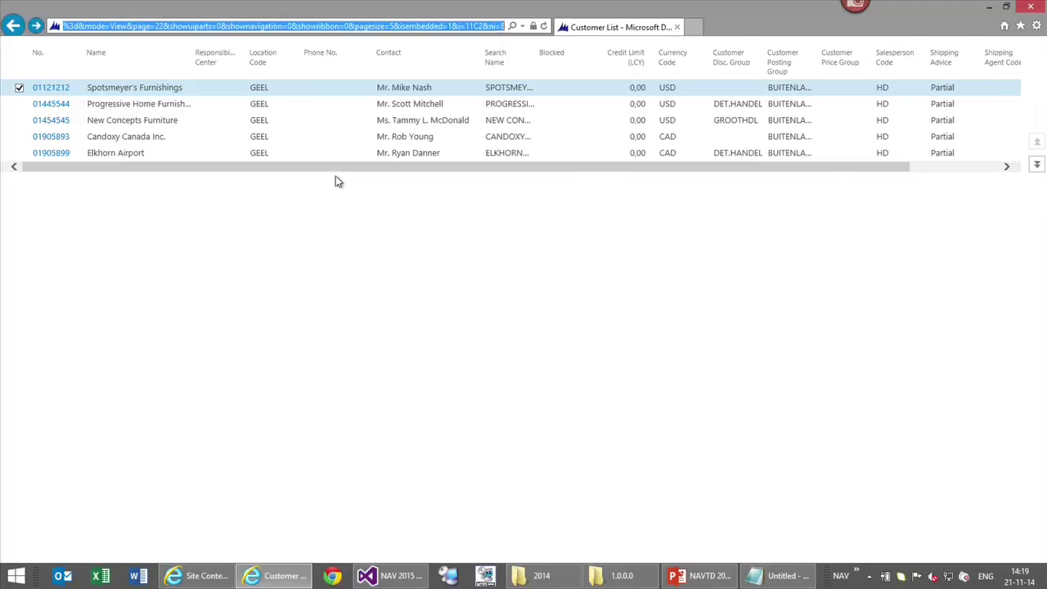
{"action": "left_click", "coordinate": [458, 26]}
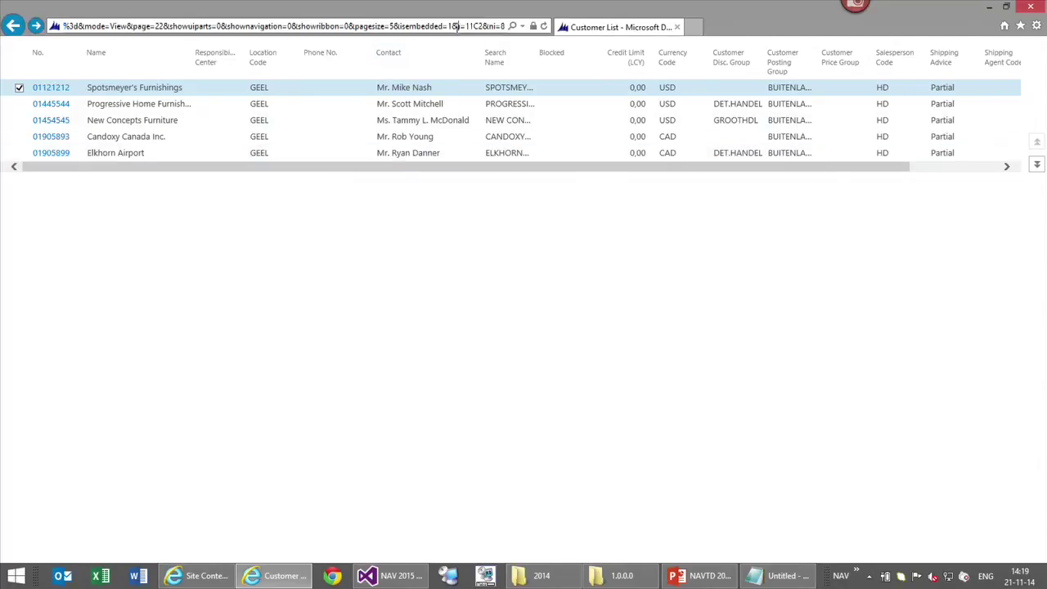
{"action": "key", "text": "ctrl+a"}
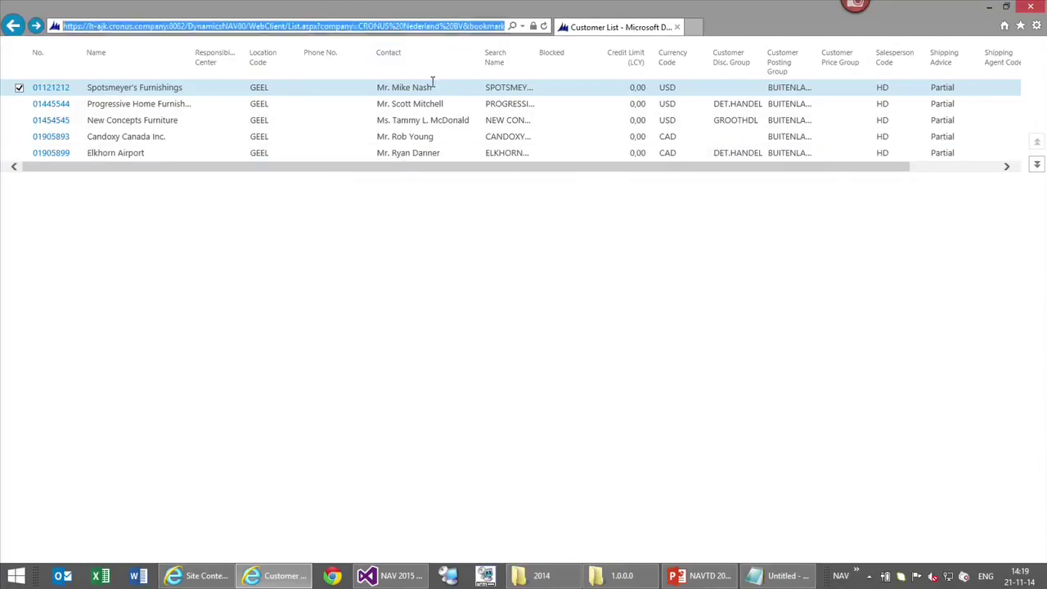
{"action": "left_click", "coordinate": [988, 8]}
Paste the Customer List address into the wizard and finish the web part
{"action": "left_click", "coordinate": [407, 327]}
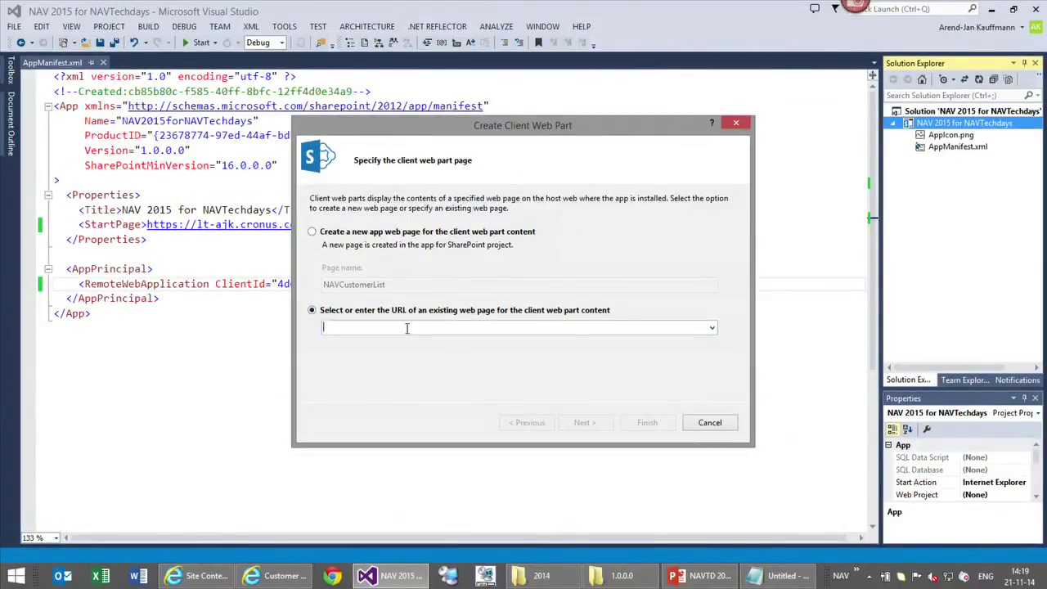
{"action": "key", "text": "ctrl+v"}
{"action": "left_click", "coordinate": [647, 422]}
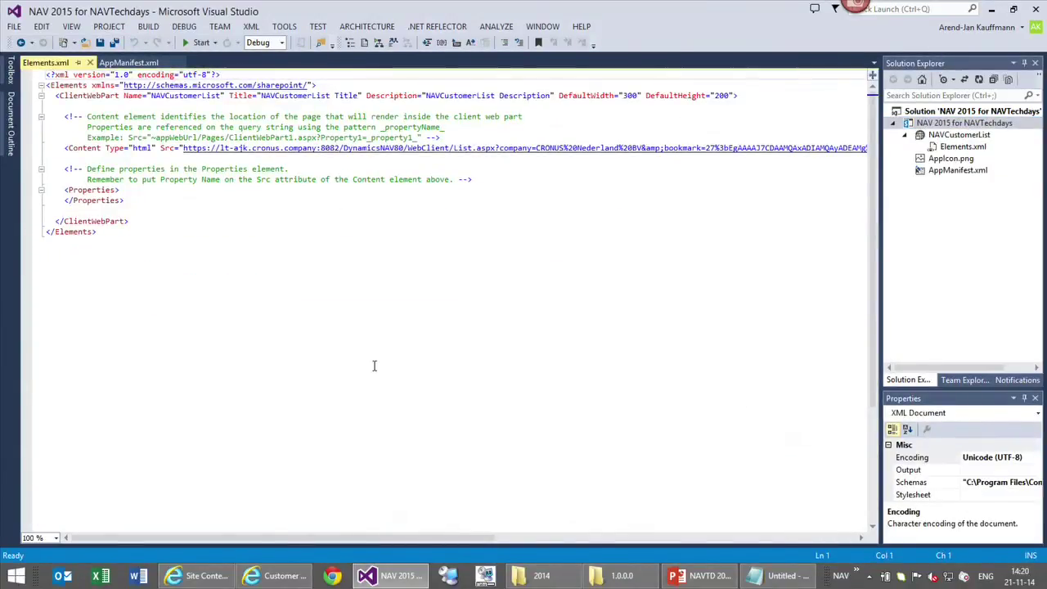
Change the web part's Title in Elements.xml to 'NAV Customer List' and save the file
{"action": "scroll", "coordinate": [375, 355], "scroll_direction": "up", "scroll_amount": 3}
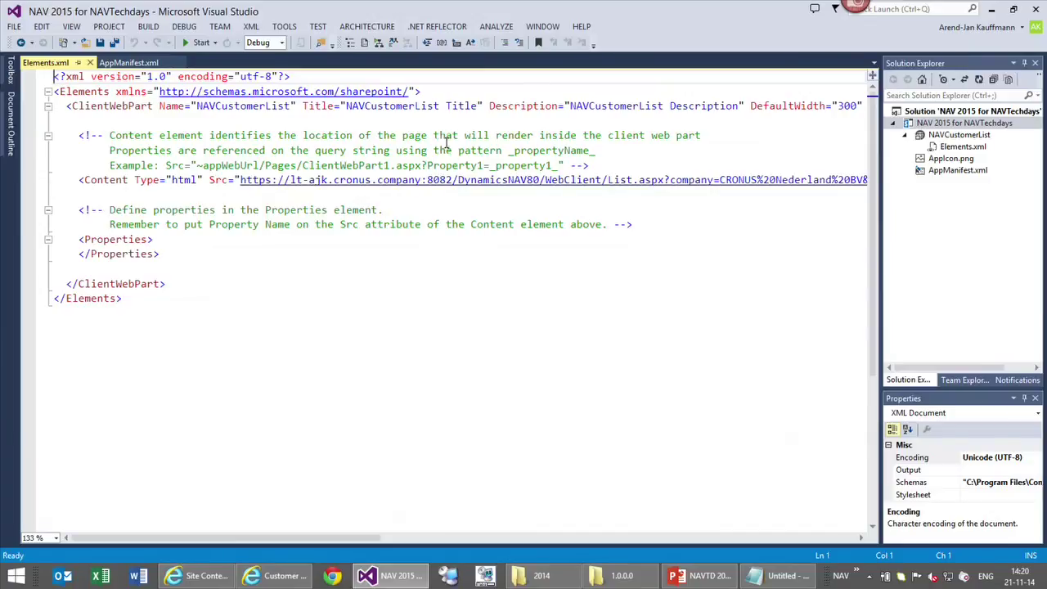
{"action": "left_click", "coordinate": [365, 106]}
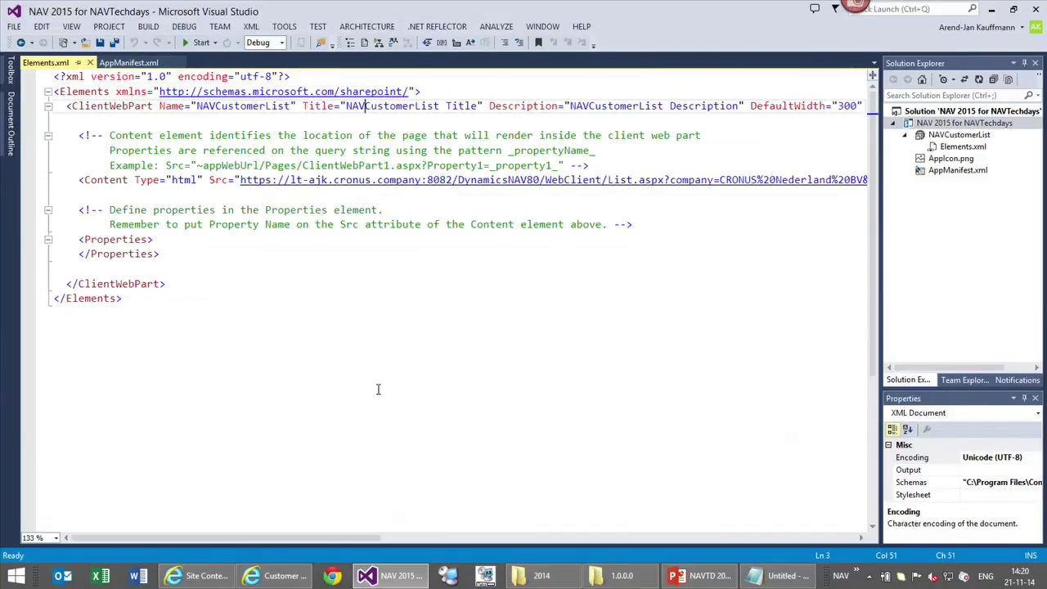
{"action": "key", "text": "Right"}
{"action": "key", "text": "Right"}
{"action": "key", "text": "Right"}
{"action": "key", "text": "Right"}
{"action": "key", "text": "Right"}
{"action": "key", "text": "Right"}
{"action": "key", "text": "Right"}
{"action": "key", "text": "Right"}
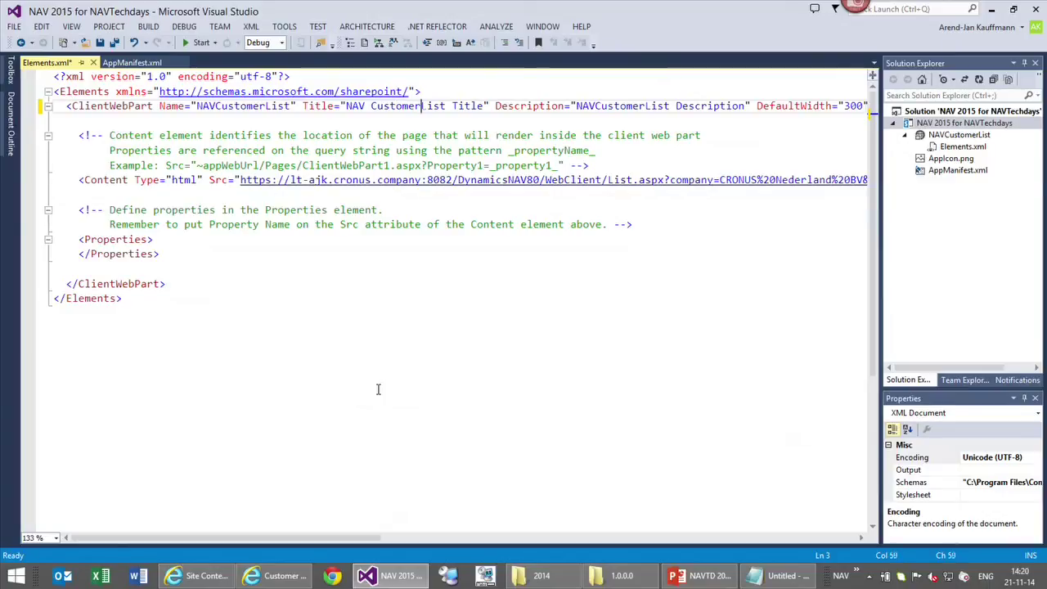
{"action": "key", "text": "Right"}
{"action": "key", "text": "Right"}
{"action": "key", "text": "Right"}
{"action": "key", "text": "Right"}
{"action": "key", "text": "Delete"}
{"action": "key", "text": "Delete"}
{"action": "key", "text": "Delete"}
{"action": "key", "text": "Delete"}
{"action": "key", "text": "Delete"}
{"action": "key", "text": "Delete"}
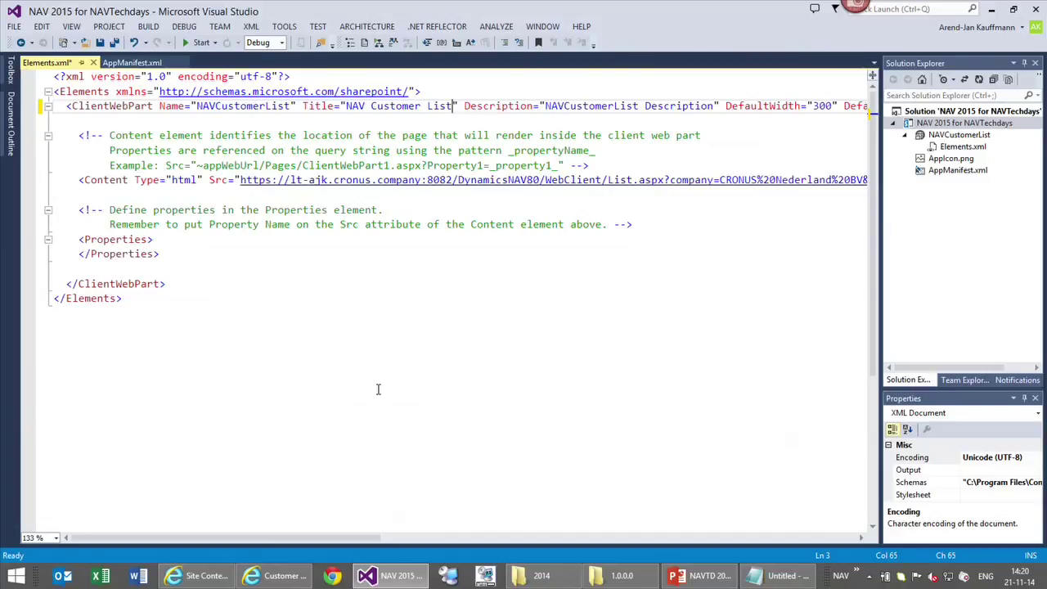
{"action": "key", "text": "ctrl+s"}
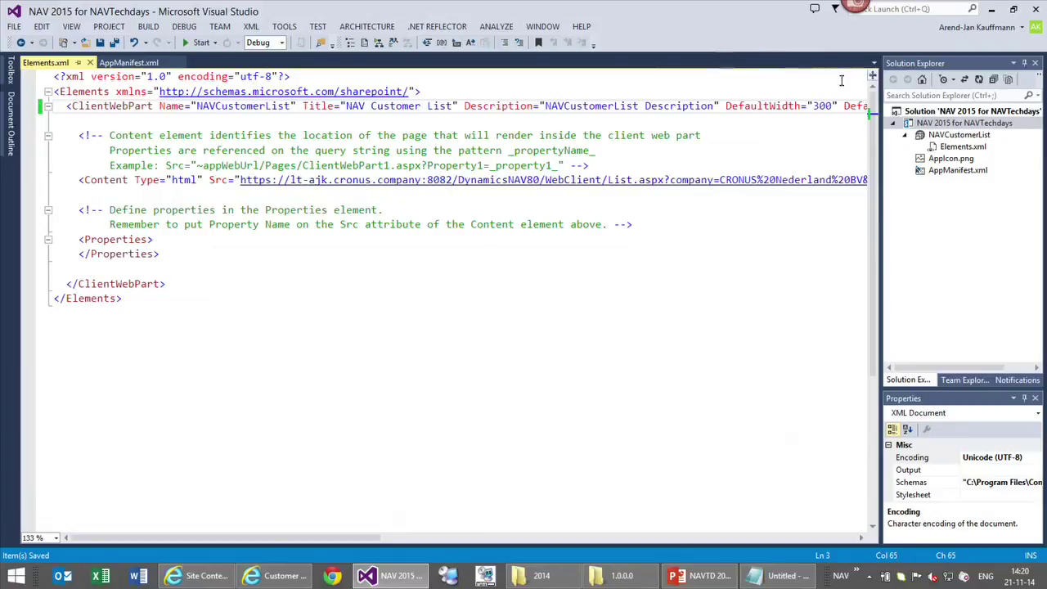
Publish the project and package it as NAV 2015 for NAVTechdays.app
{"action": "right_click", "coordinate": [951, 123]}
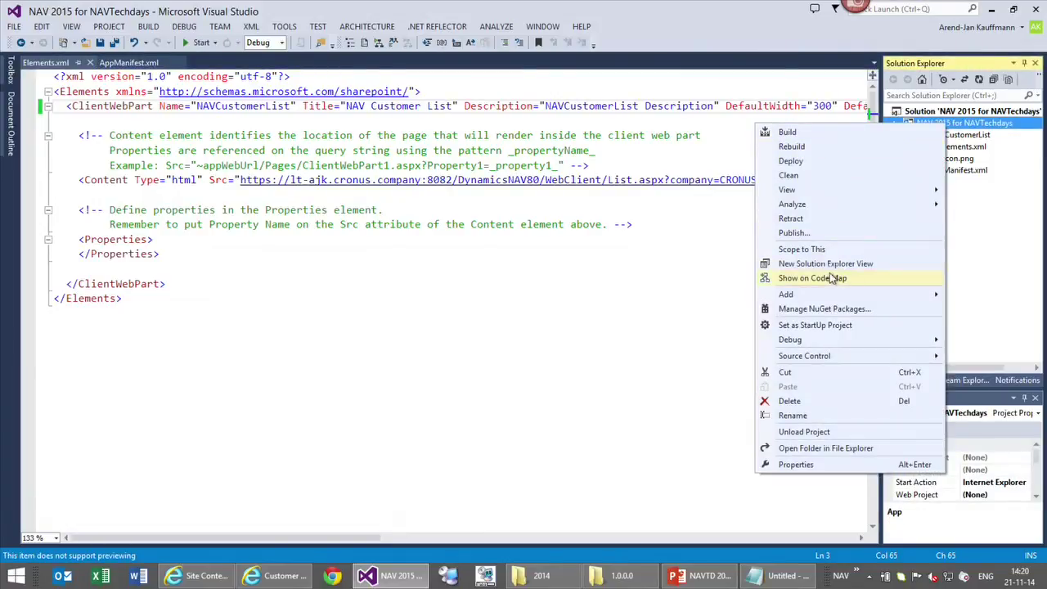
{"action": "left_click", "coordinate": [819, 237]}
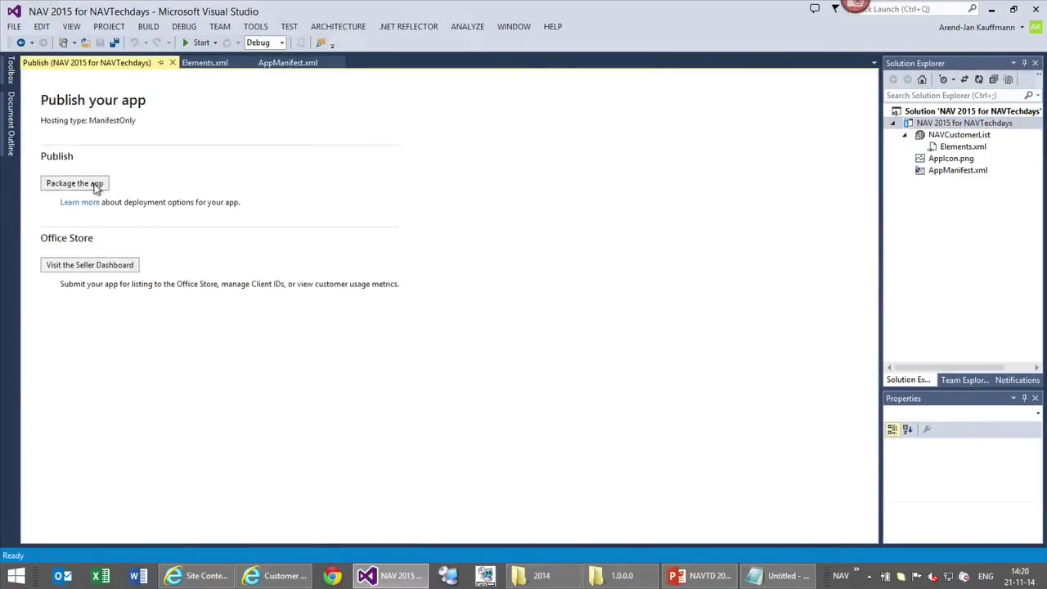
{"action": "left_click", "coordinate": [94, 188]}
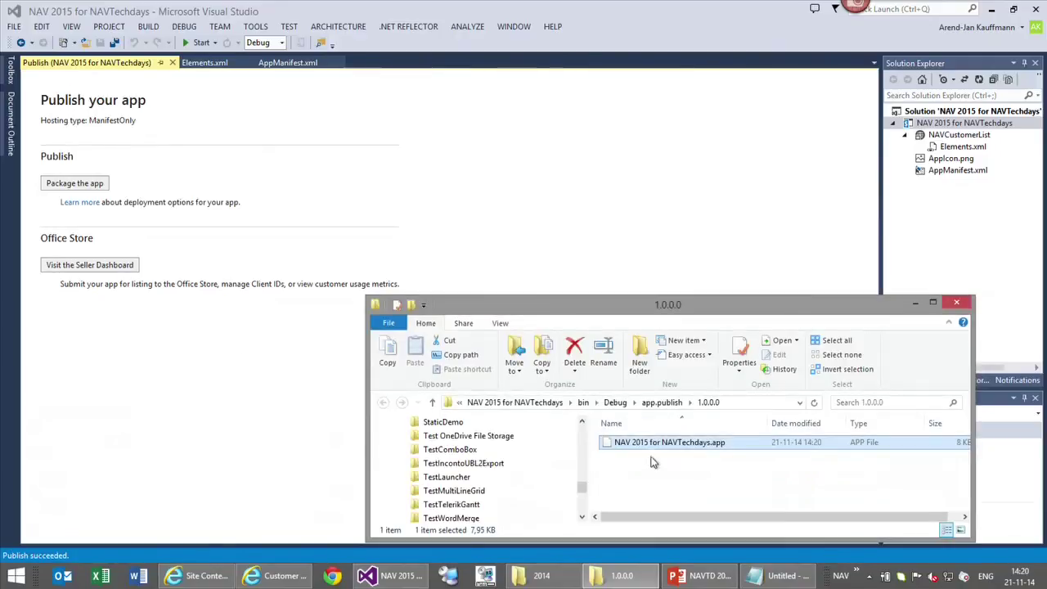
{"action": "left_click_drag", "start_coordinate": [648, 299], "coordinate": [685, 138]}
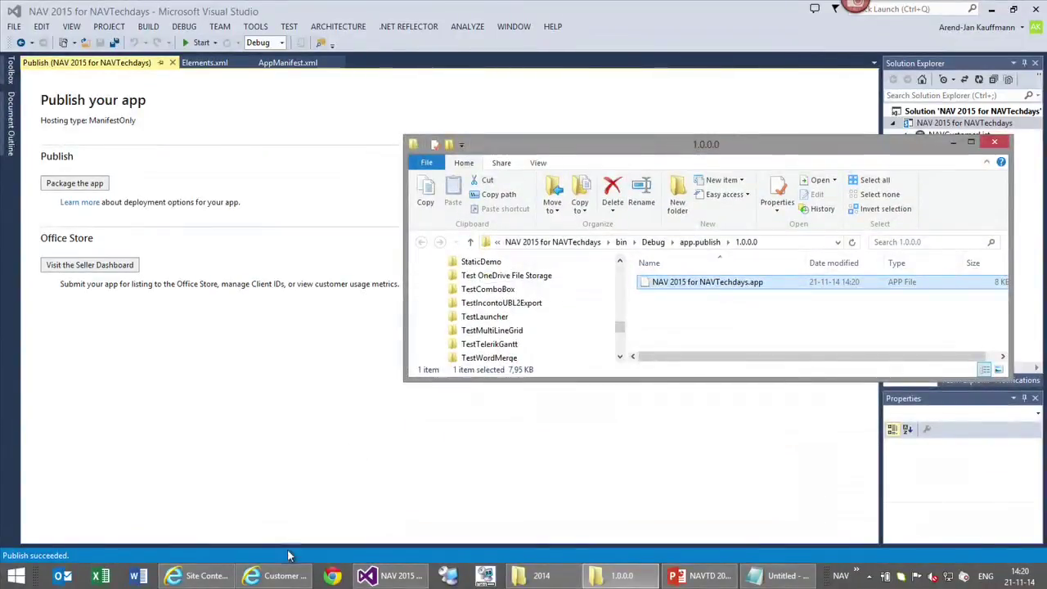
{"action": "left_click", "coordinate": [196, 576]}
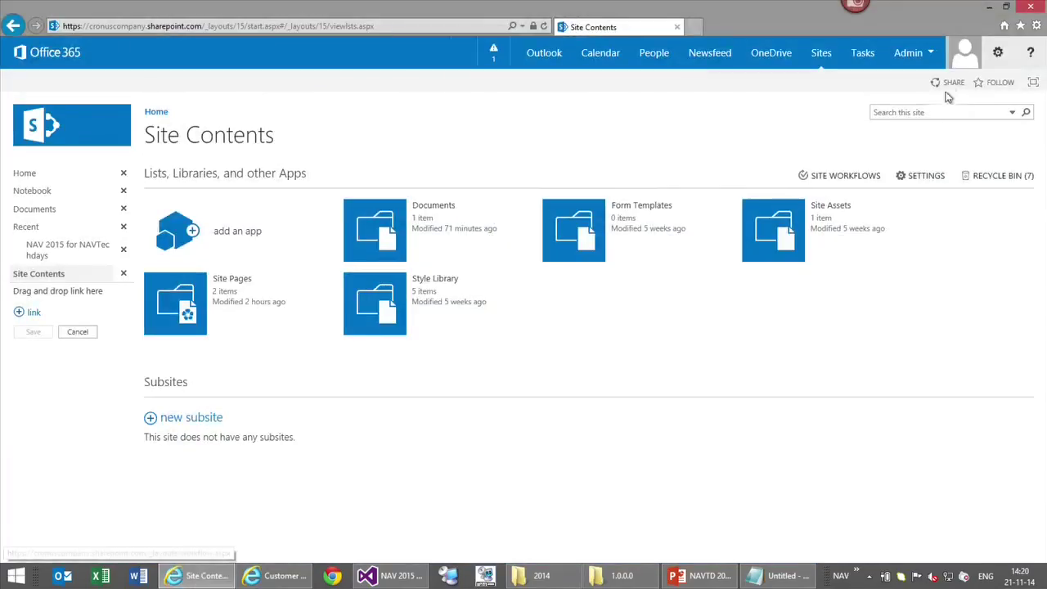
Navigate from the SharePoint admin center to the App Catalog's Apps for SharePoint library
{"action": "left_click", "coordinate": [910, 53]}
{"action": "left_click", "coordinate": [908, 162]}
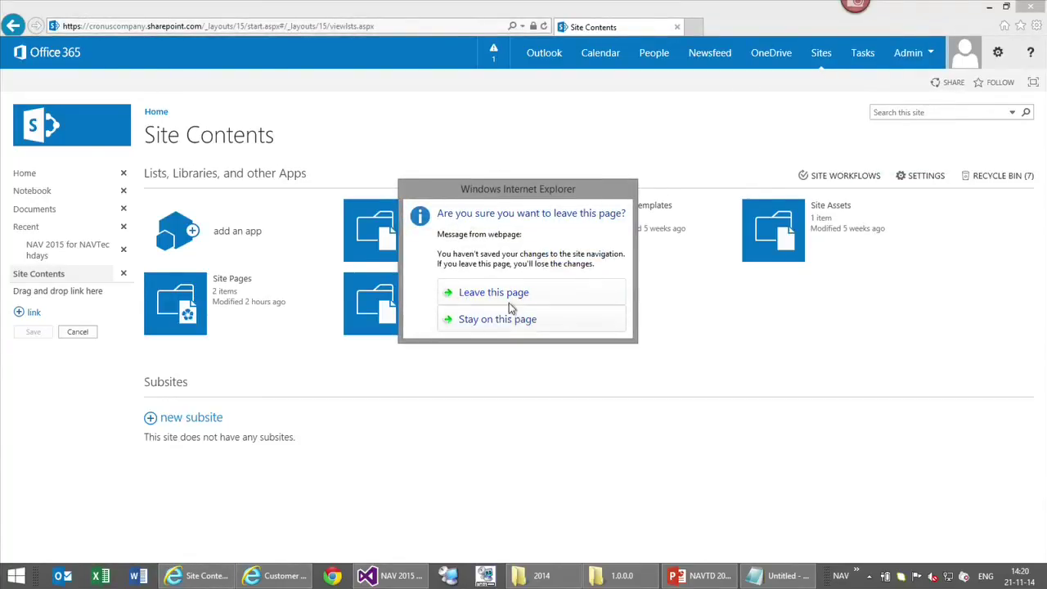
{"action": "left_click", "coordinate": [485, 297]}
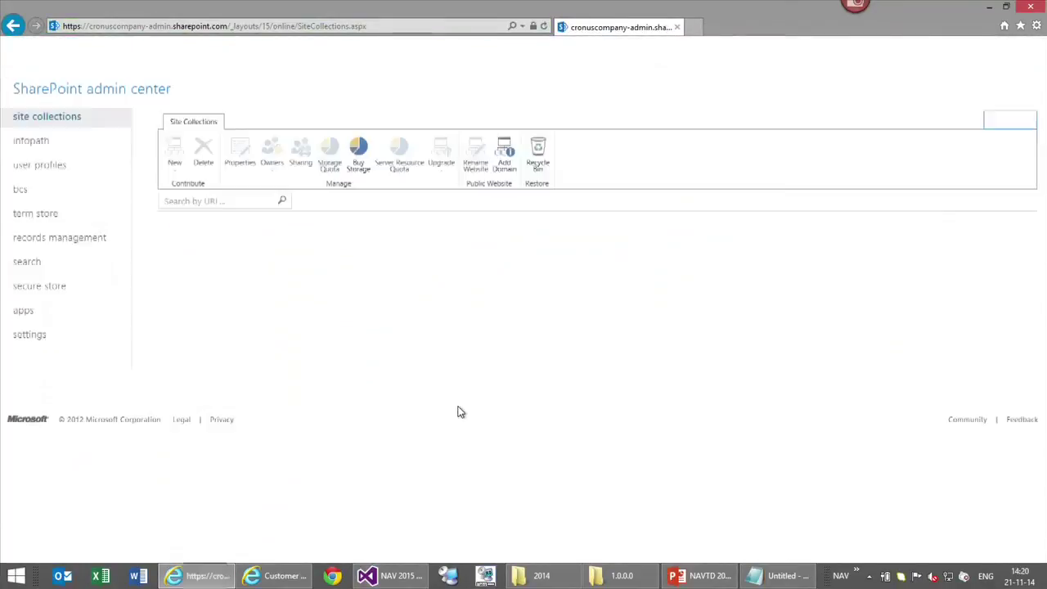
{"action": "left_click", "coordinate": [22, 312]}
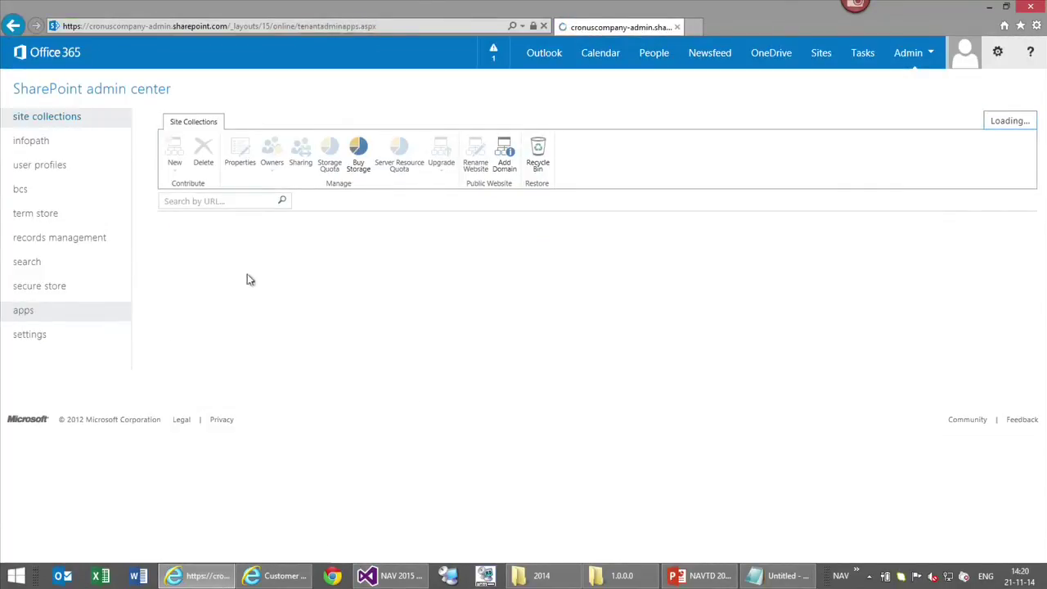
{"action": "left_click", "coordinate": [210, 157]}
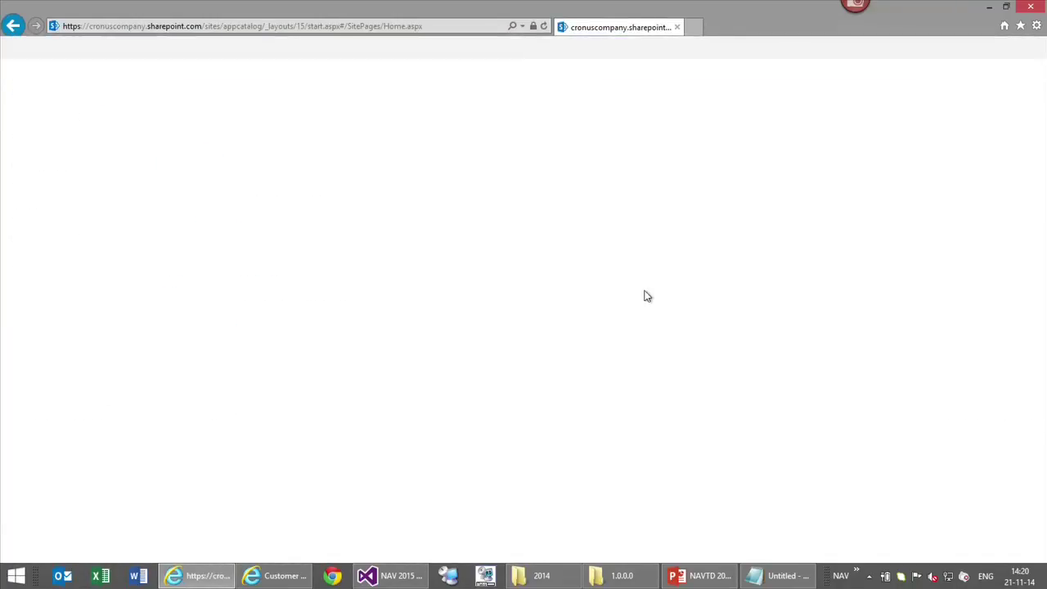
{"action": "left_click", "coordinate": [76, 193]}
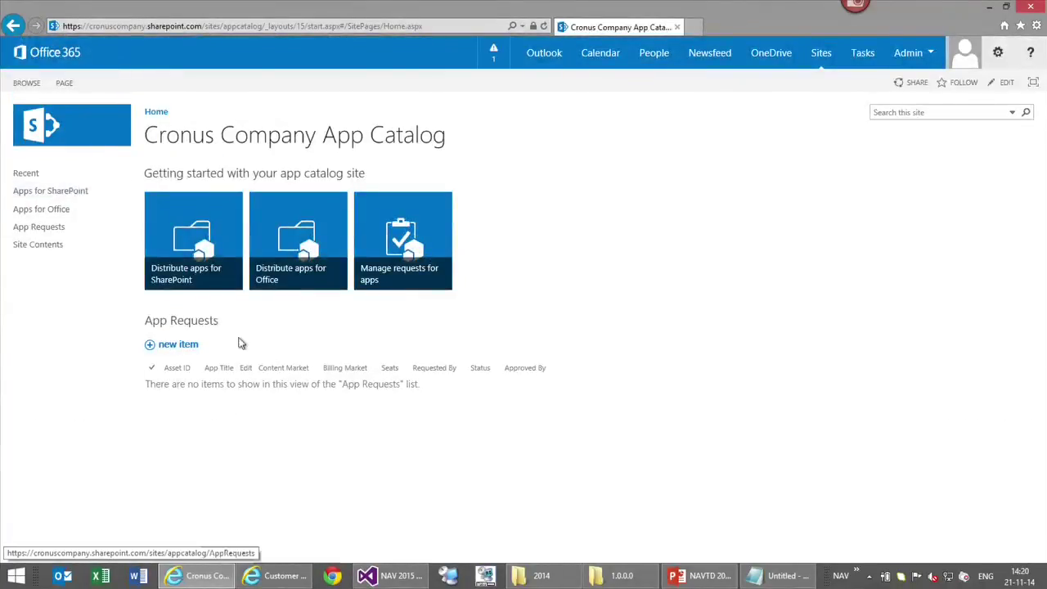
Drop in the new .app package and replace the existing NAV 2015 for NAVTechdays app
{"action": "left_click", "coordinate": [613, 576]}
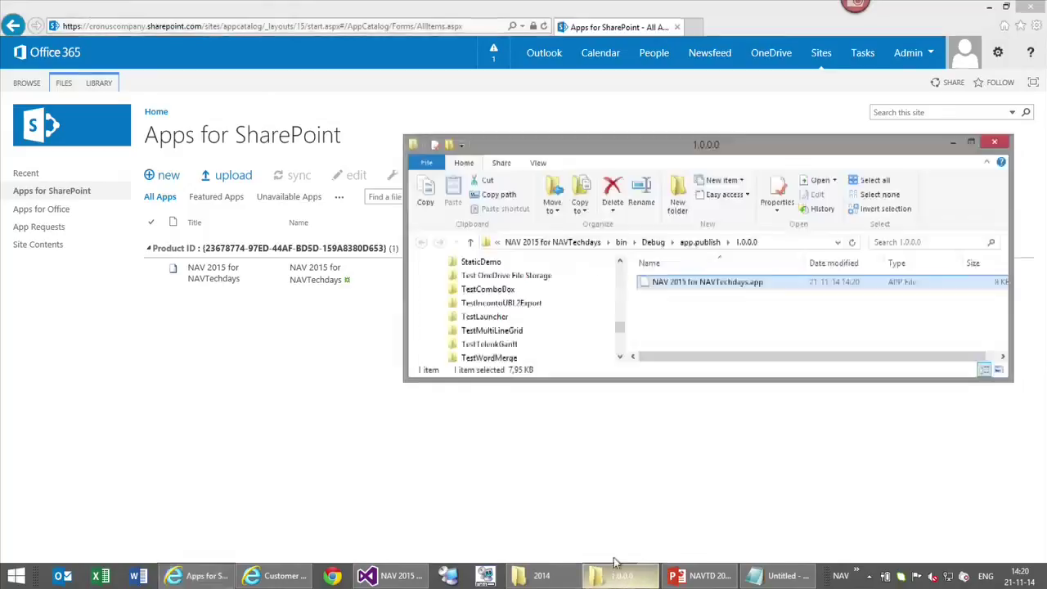
{"action": "left_click_drag", "start_coordinate": [675, 285], "coordinate": [292, 235]}
{"action": "left_click", "coordinate": [954, 145]}
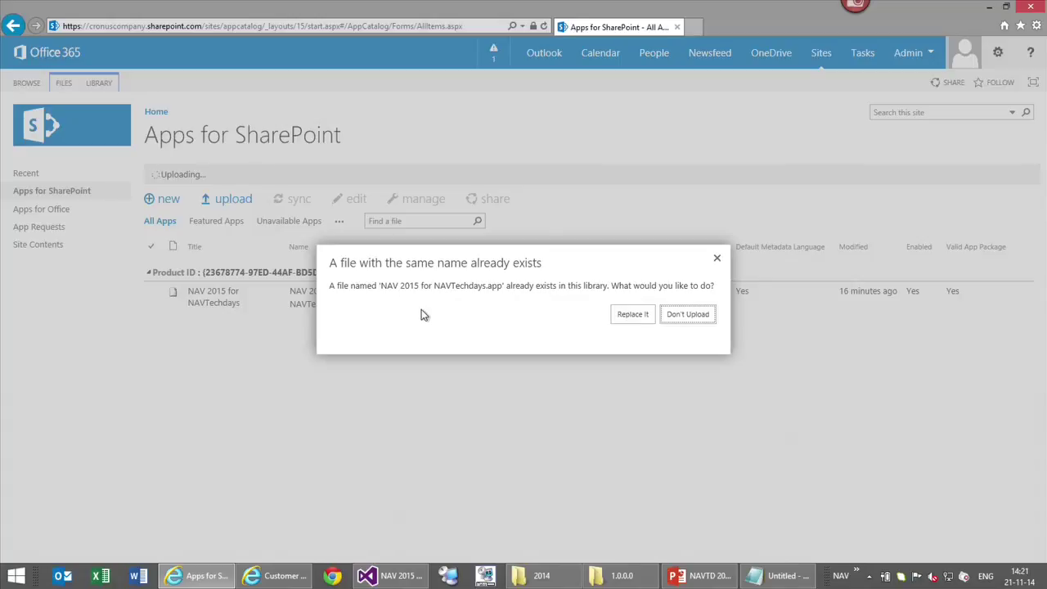
{"action": "left_click", "coordinate": [643, 319]}
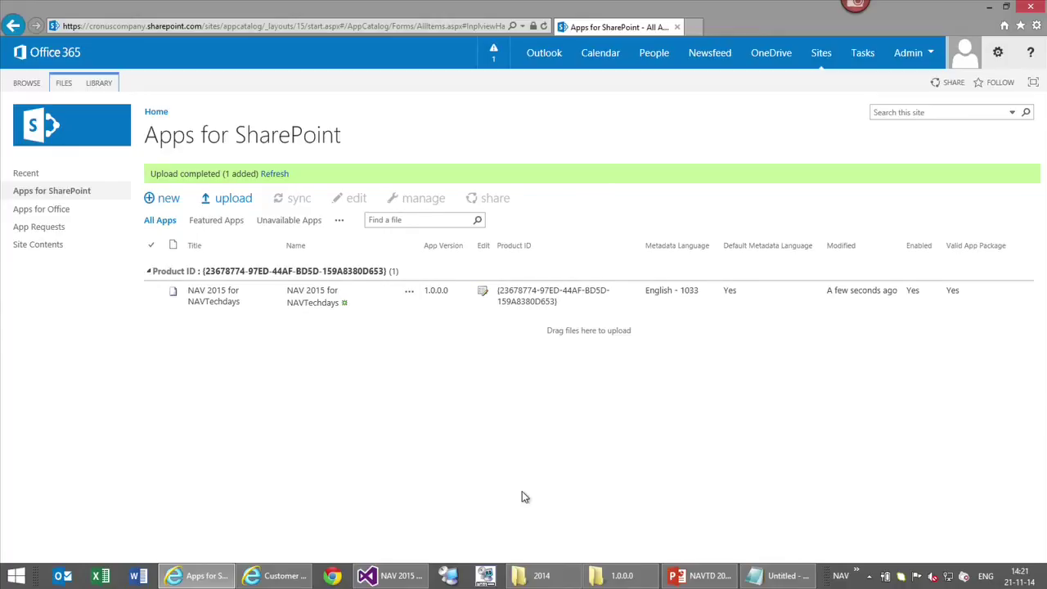
{"action": "left_click", "coordinate": [900, 56]}
Go to the SharePoint team site through the browser address bar
{"action": "left_click", "coordinate": [863, 53]}
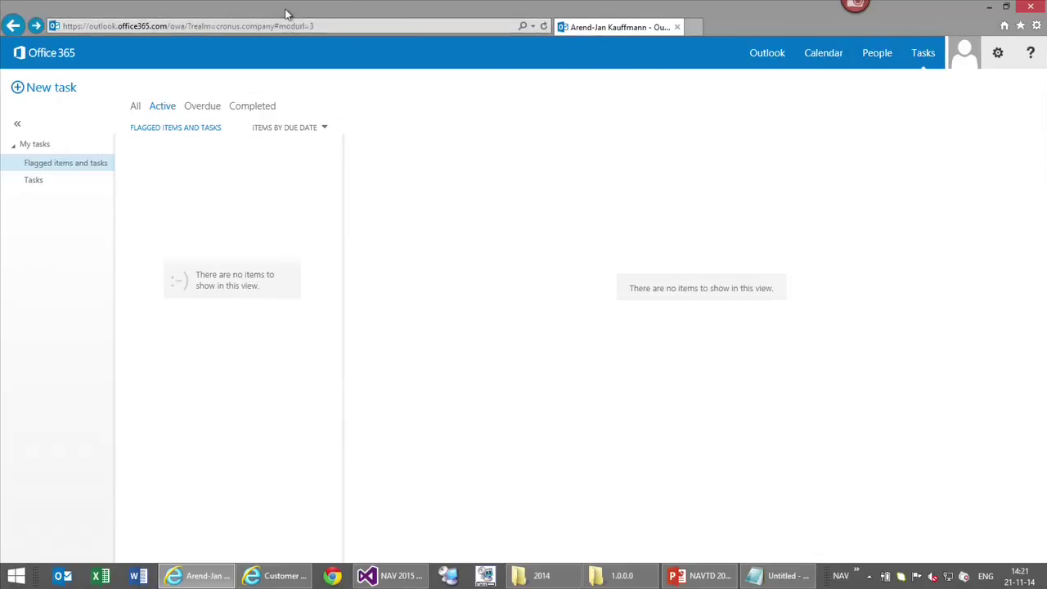
{"action": "left_click", "coordinate": [345, 32]}
{"action": "type", "text": "xr"}
{"action": "key", "text": "BackSpace"}
{"action": "key", "text": "BackSpace"}
{"action": "type", "text": "cronuscompany.sharepoint.com/"}
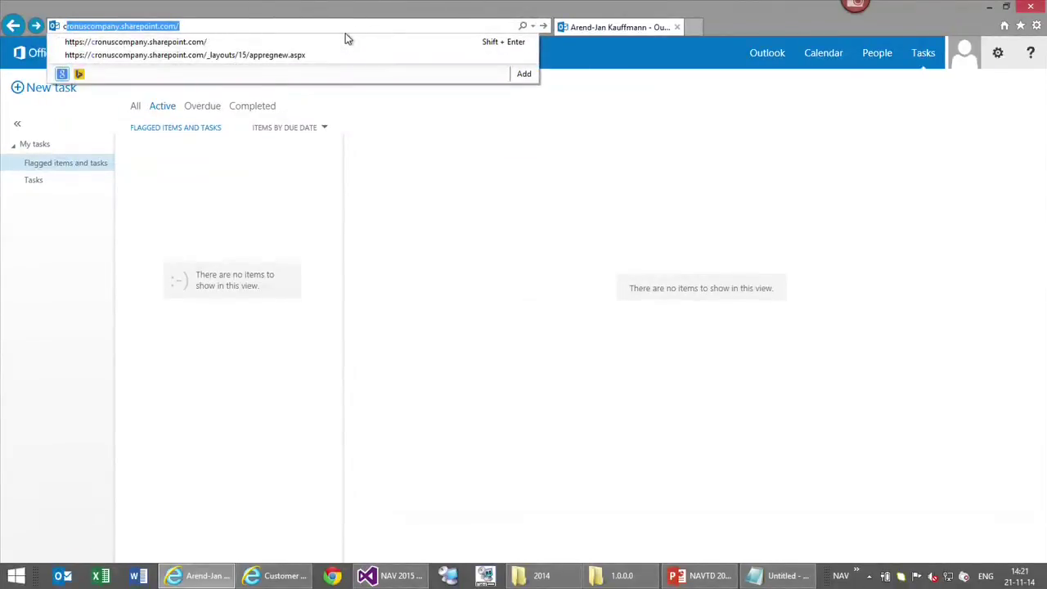
{"action": "key", "text": "Return"}
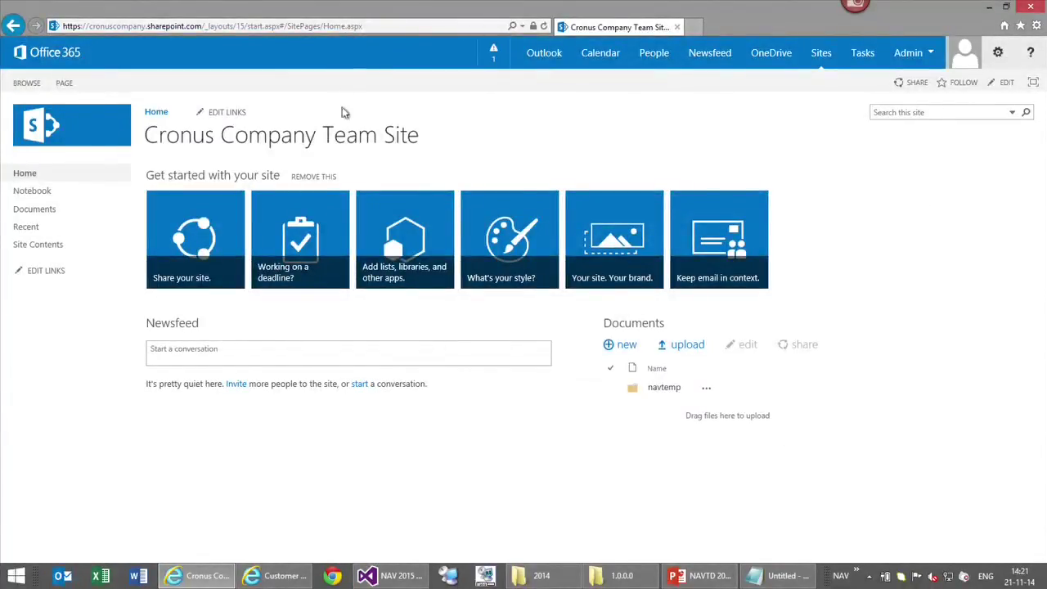
From Site Contents, add an app and filter to apps From Your Organization
{"action": "left_click", "coordinate": [36, 249]}
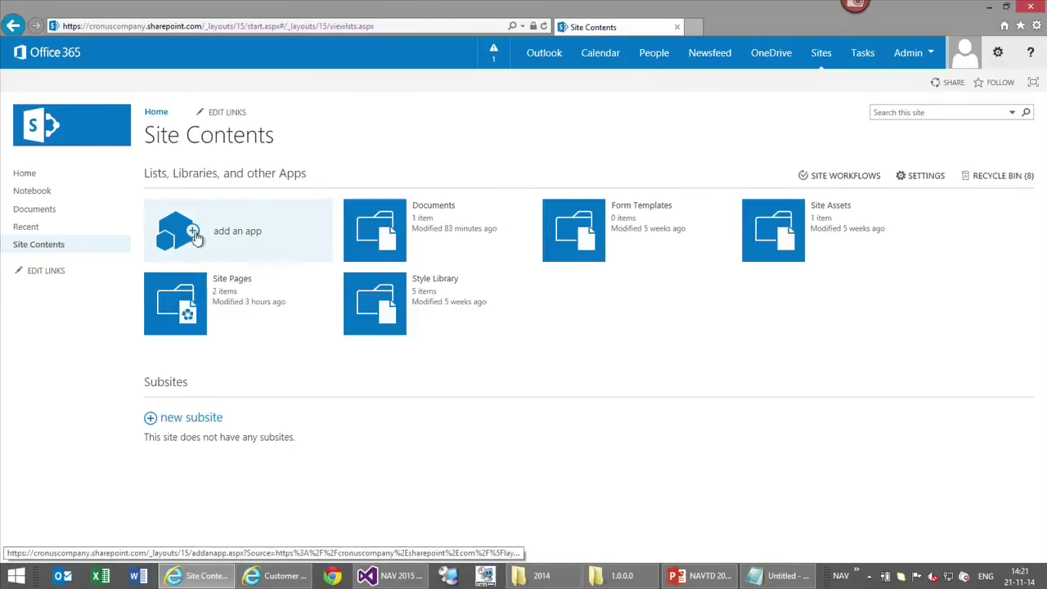
{"action": "left_click", "coordinate": [192, 233]}
{"action": "left_click", "coordinate": [41, 208]}
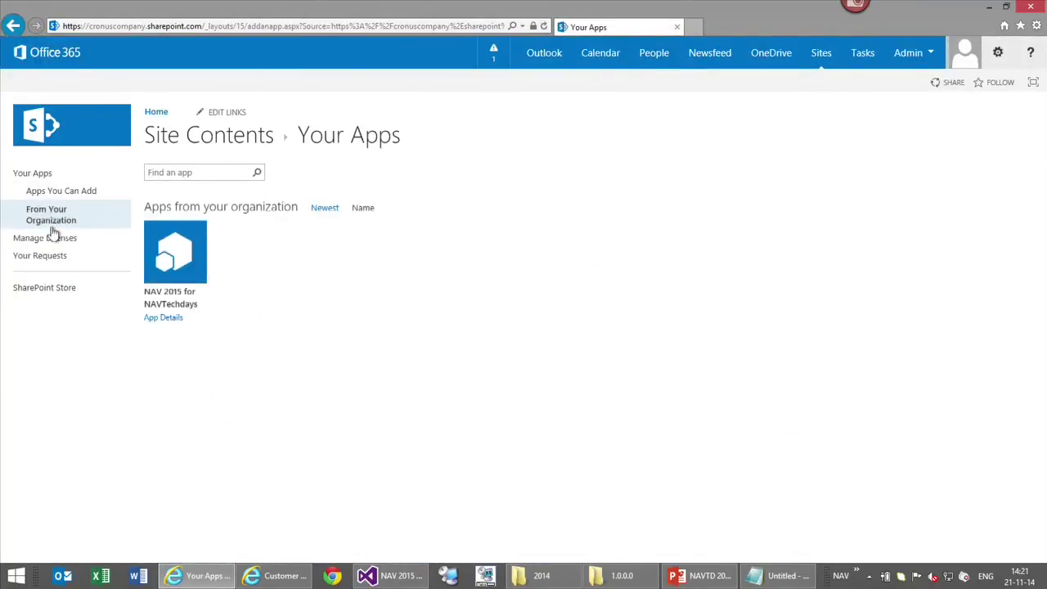
Add and trust the NAV 2015 app, then go back to the site after the version error
{"action": "left_click", "coordinate": [177, 272]}
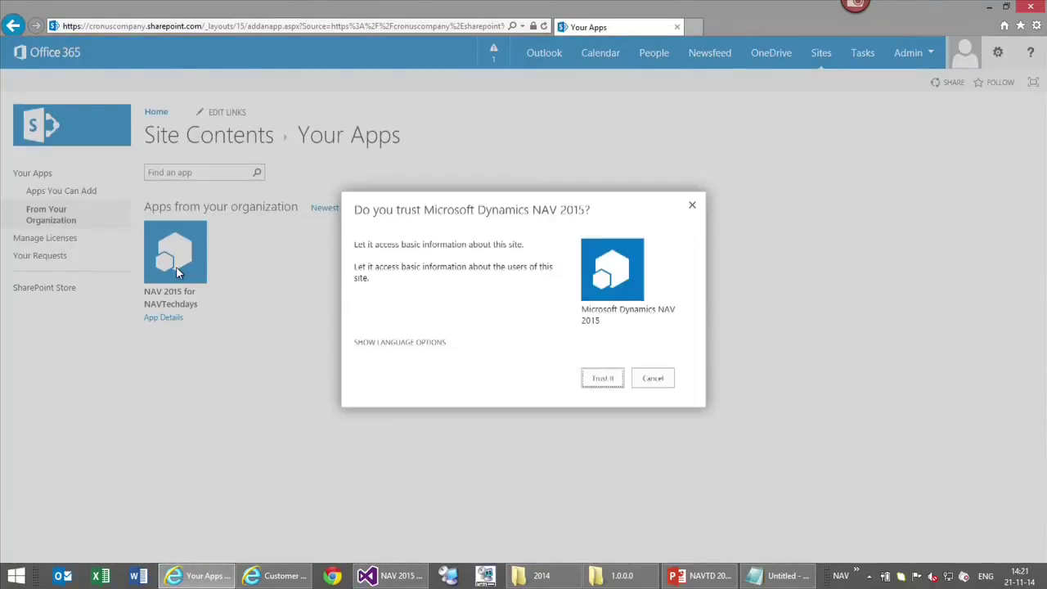
{"action": "left_click", "coordinate": [602, 379]}
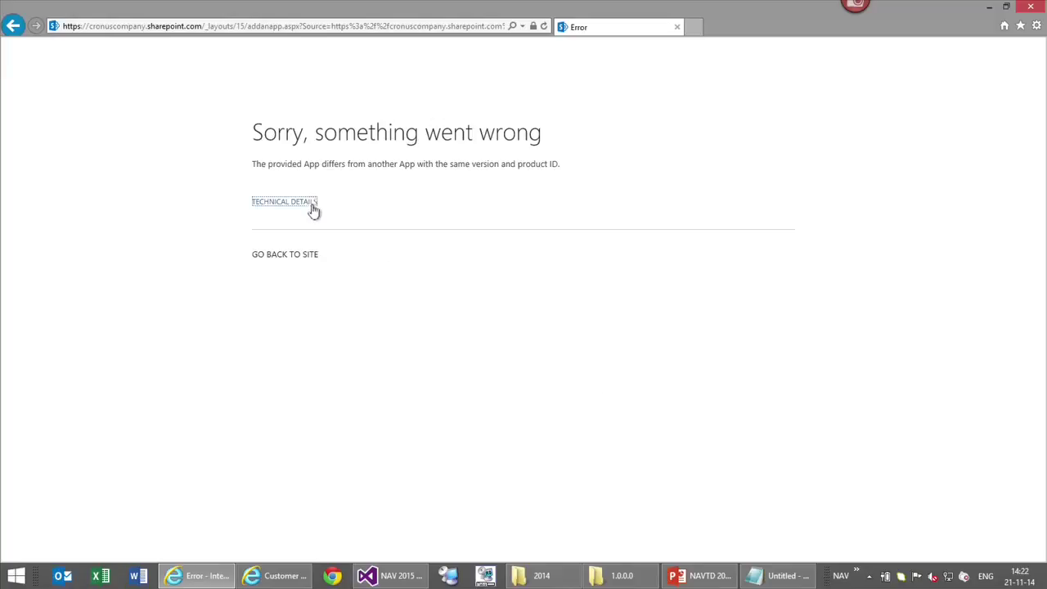
{"action": "left_click", "coordinate": [300, 258]}
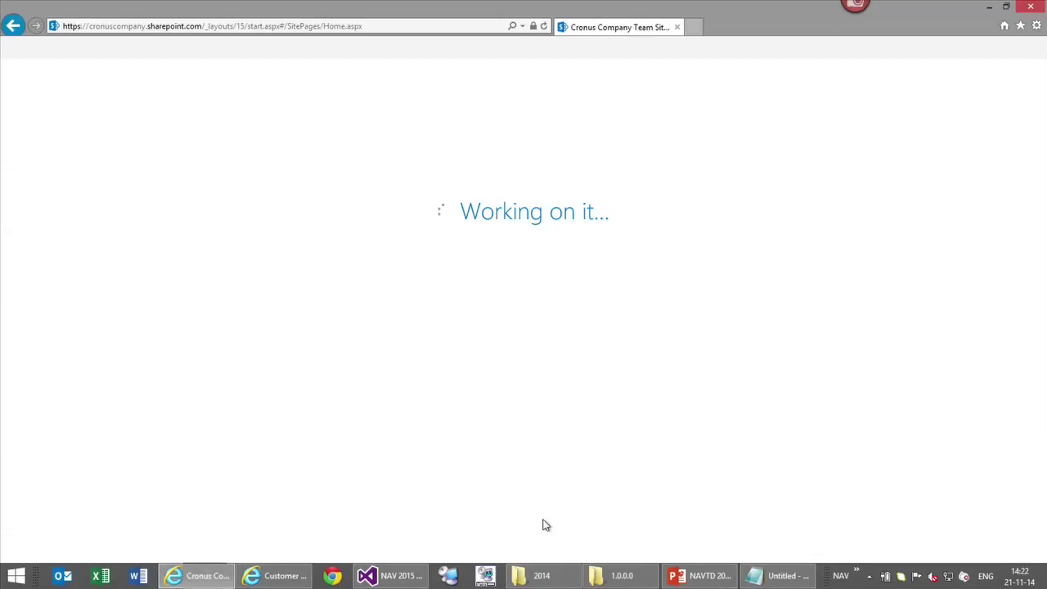
Change the Version in AppManifest.xml from 1.0.0.0 to 1.0.0.1 and save it
{"action": "left_click", "coordinate": [389, 576]}
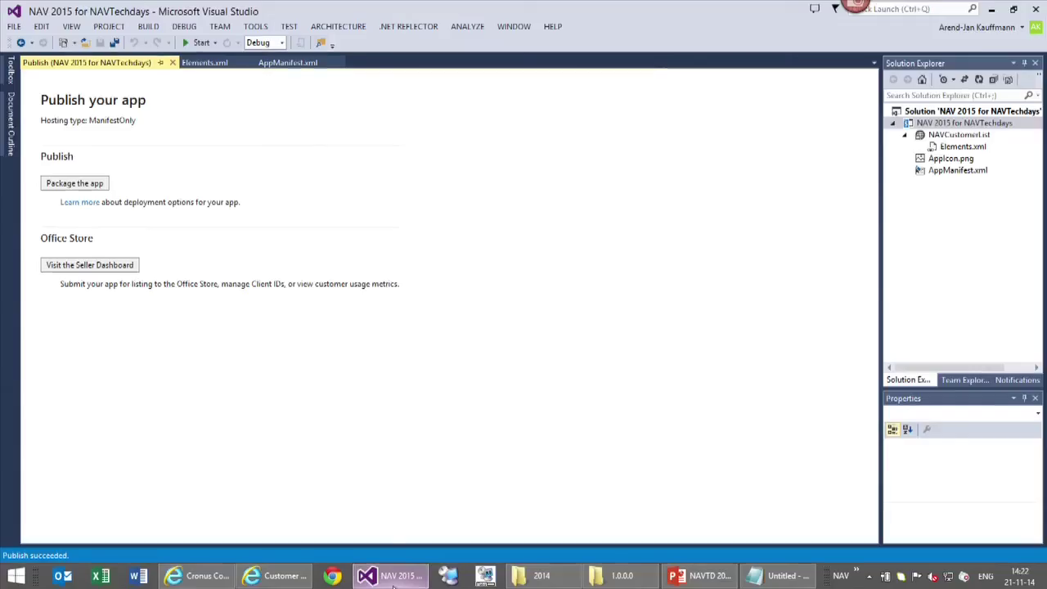
{"action": "left_click", "coordinate": [173, 63]}
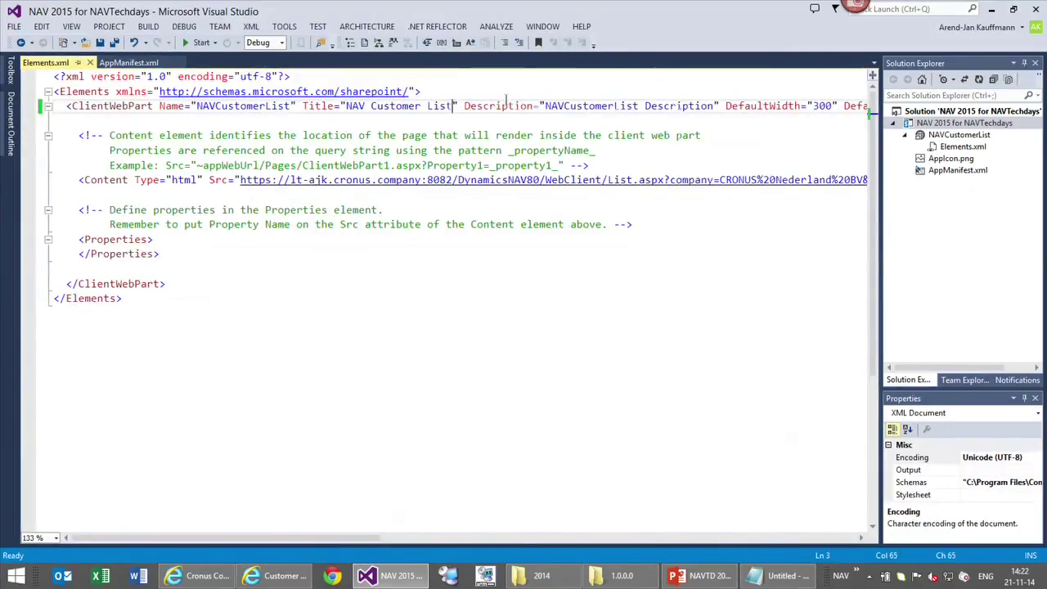
{"action": "left_click", "coordinate": [953, 170]}
{"action": "left_click", "coordinate": [131, 63]}
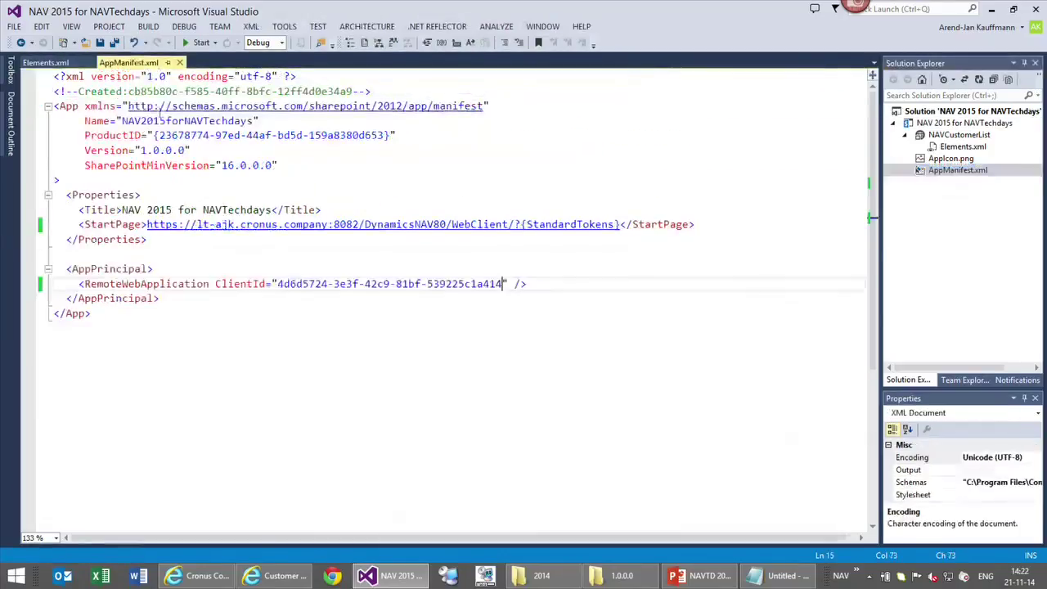
{"action": "left_click", "coordinate": [195, 152]}
{"action": "key", "text": "Delete"}
{"action": "type", "text": "1"}
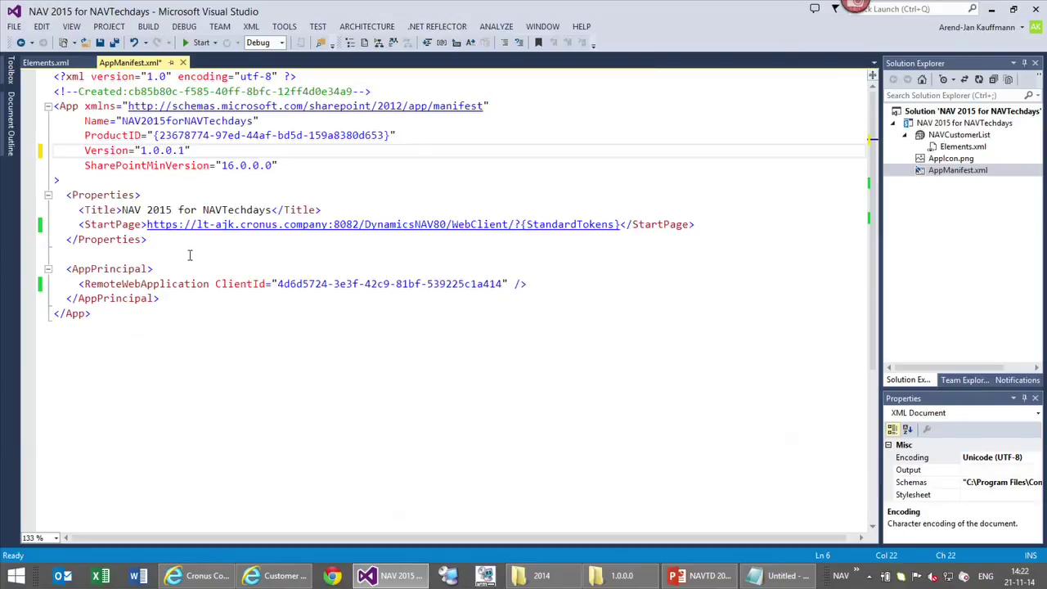
{"action": "key", "text": "ctrl+s"}
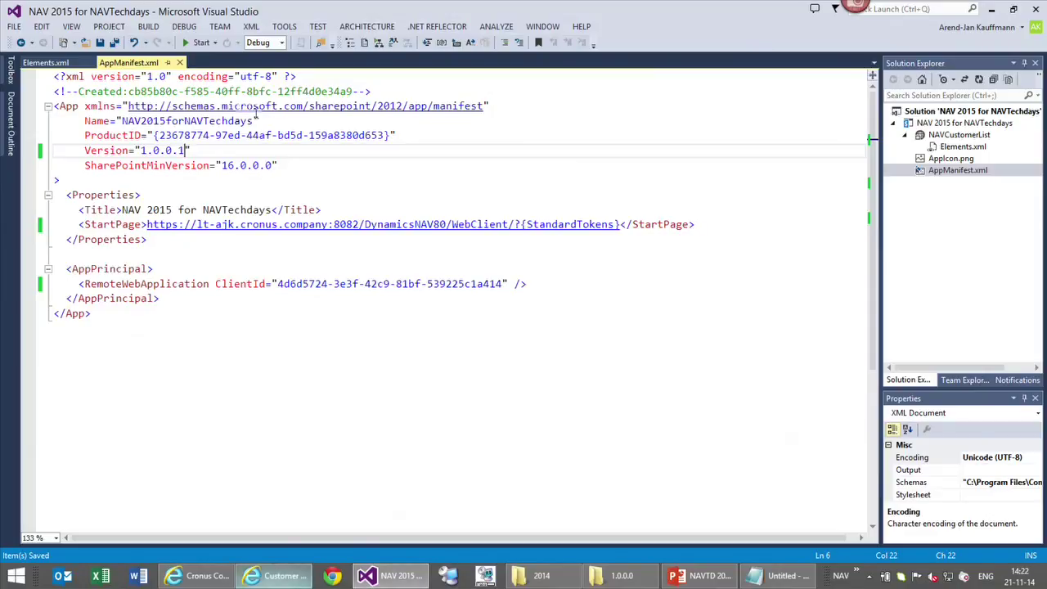
Publish the project and package the app again as version 1.0.0.1
{"action": "right_click", "coordinate": [932, 127]}
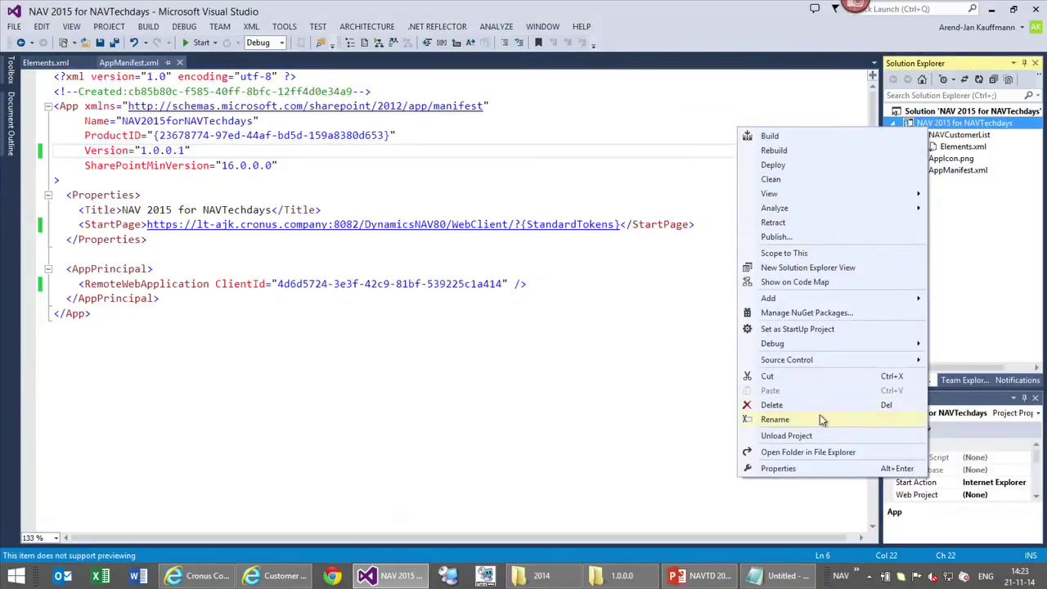
{"action": "left_click", "coordinate": [783, 237]}
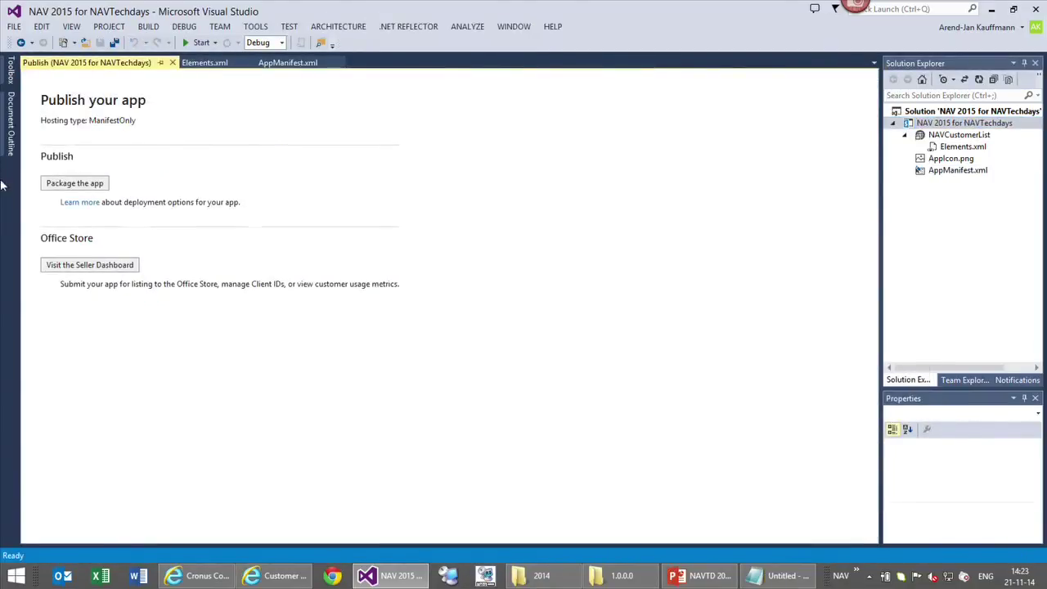
{"action": "left_click", "coordinate": [79, 185]}
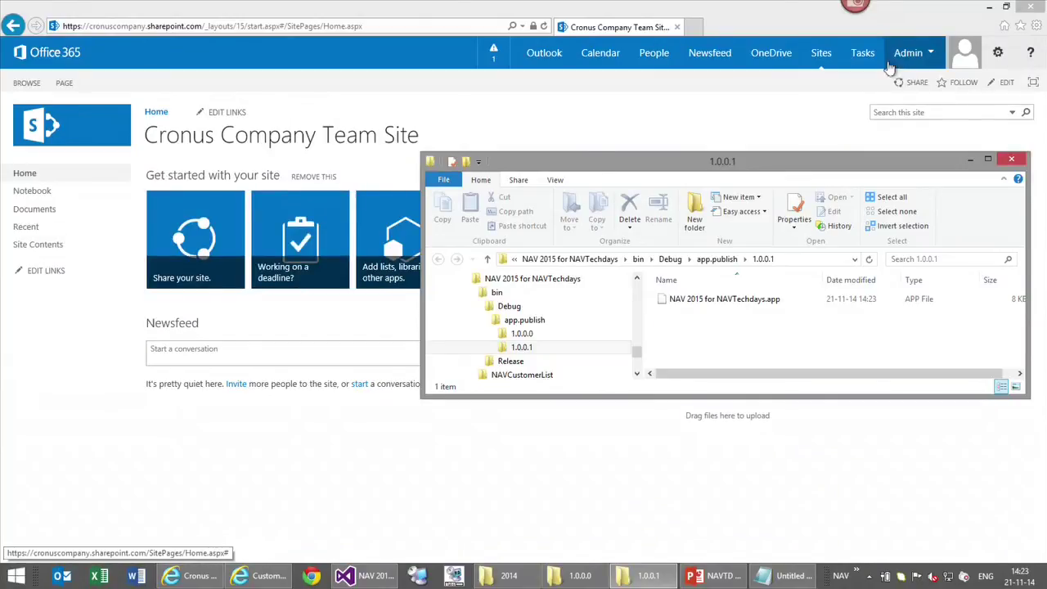
Navigate through the SharePoint admin center to the App Catalog's Apps for SharePoint library
{"action": "left_click", "coordinate": [905, 54]}
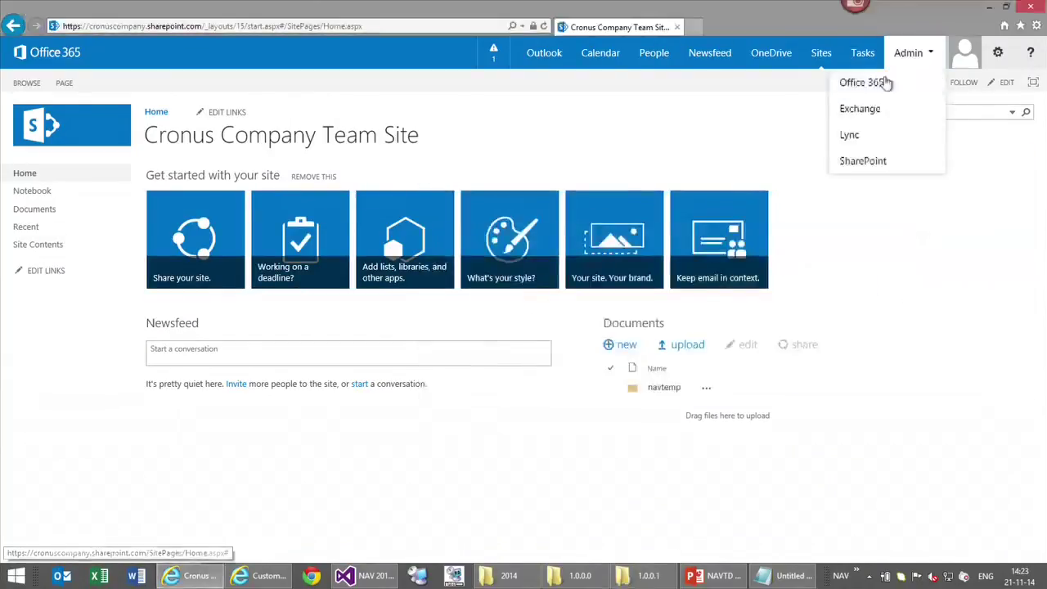
{"action": "left_click", "coordinate": [861, 161]}
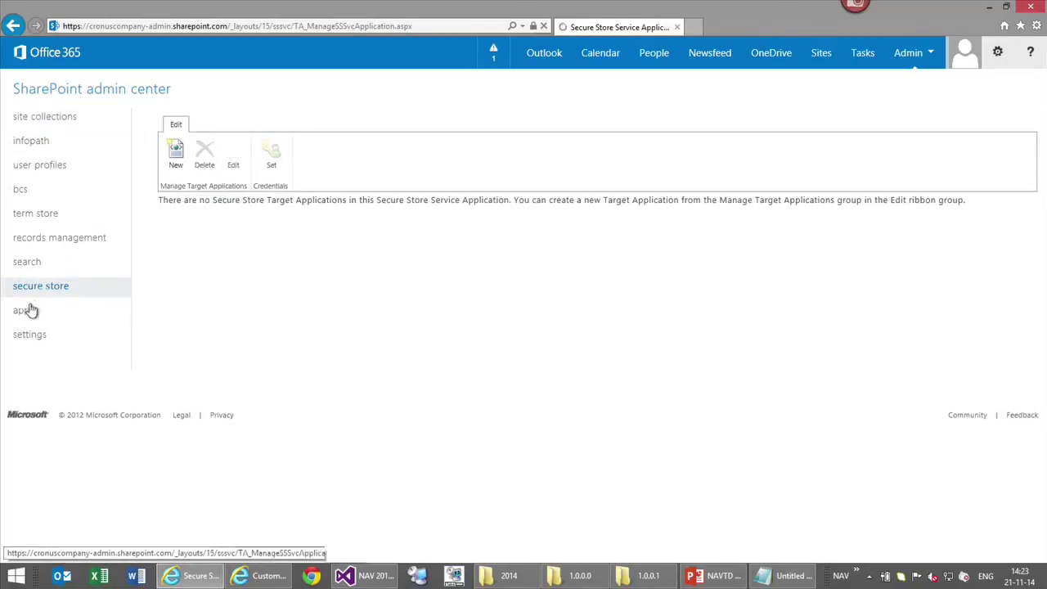
{"action": "left_click", "coordinate": [29, 310]}
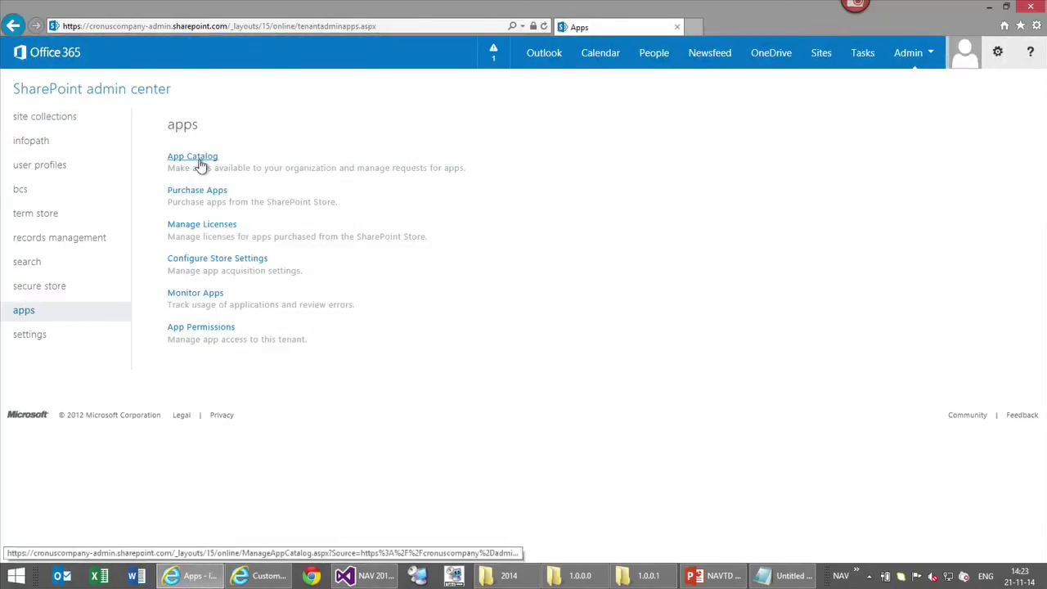
{"action": "left_click", "coordinate": [196, 157]}
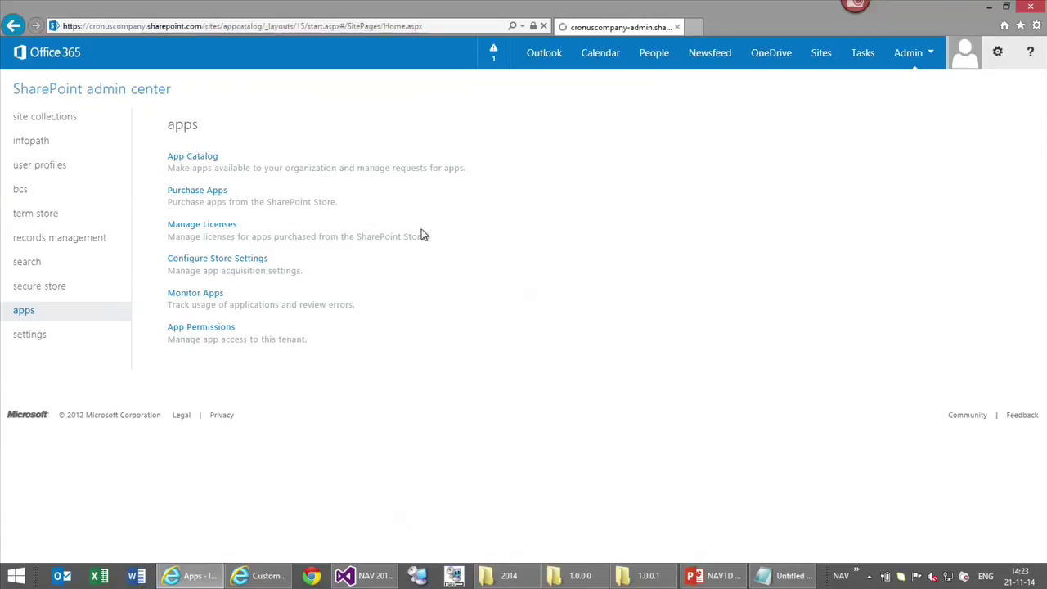
{"action": "left_click", "coordinate": [47, 197]}
Replace the catalog package with the 1.0.0.1 .app file, then open the Cronus Company Team Site
{"action": "left_click", "coordinate": [638, 576]}
{"action": "left_click_drag", "start_coordinate": [698, 298], "coordinate": [266, 274]}
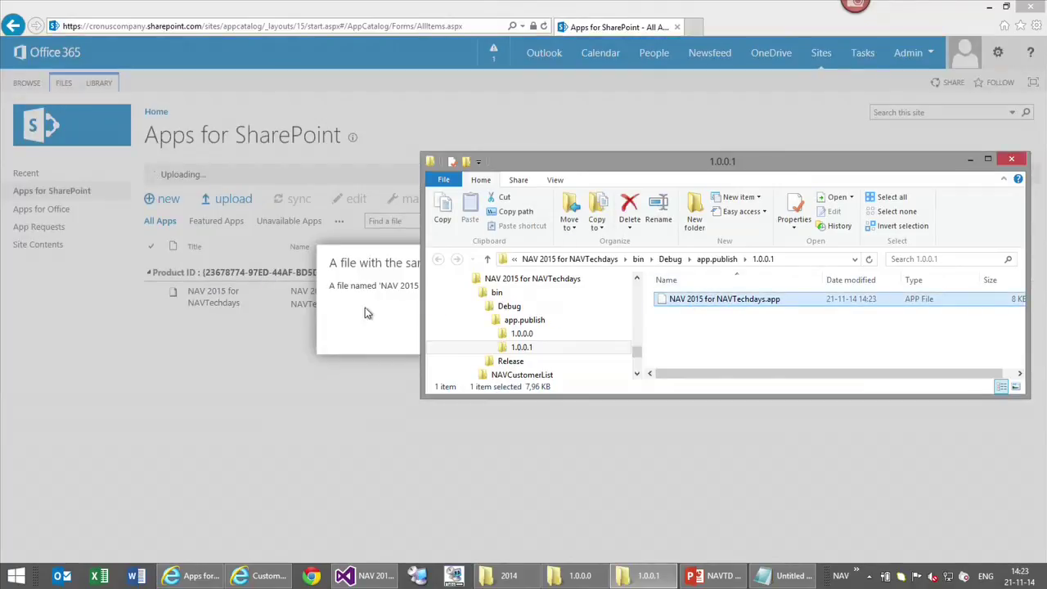
{"action": "left_click", "coordinate": [366, 312]}
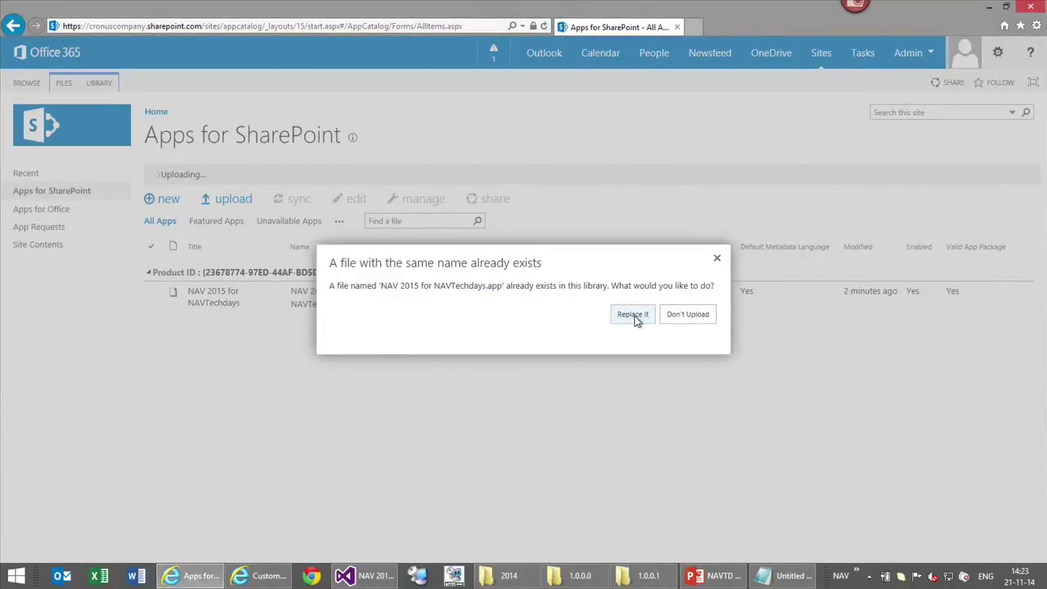
{"action": "left_click", "coordinate": [632, 315]}
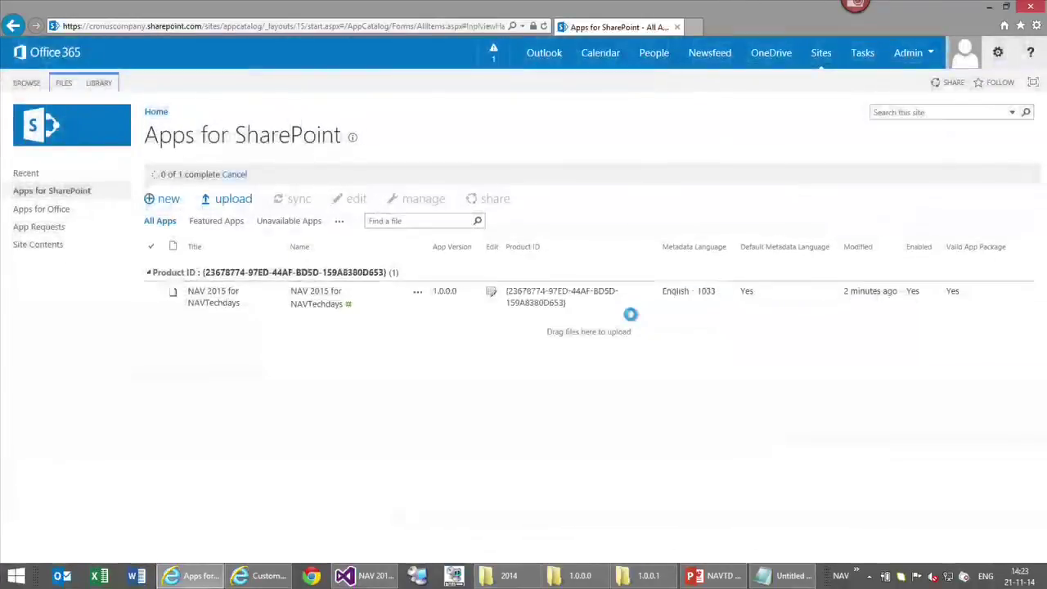
{"action": "left_click", "coordinate": [819, 57]}
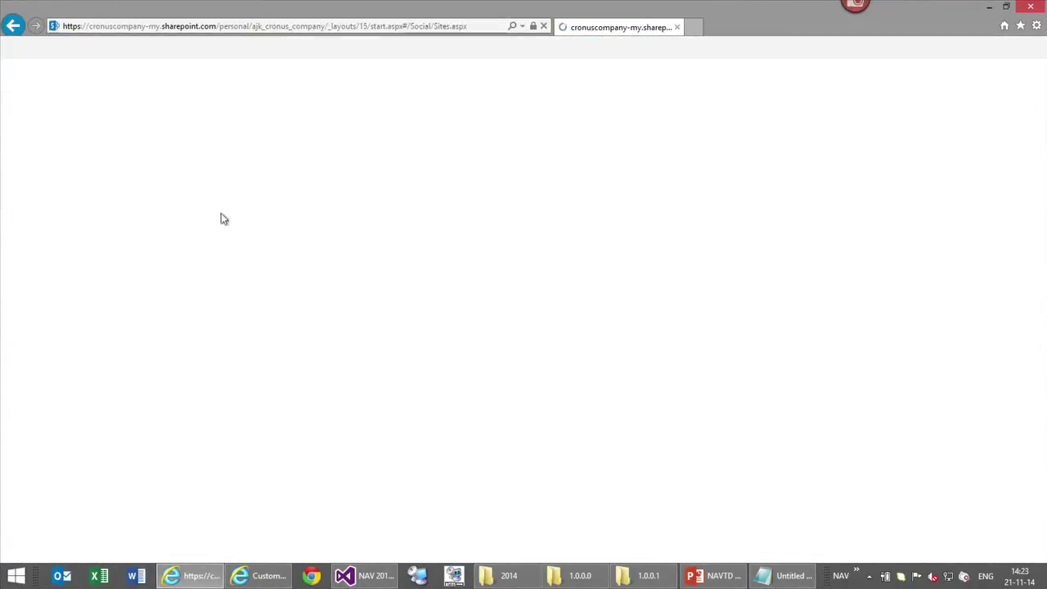
{"action": "left_click", "coordinate": [176, 200]}
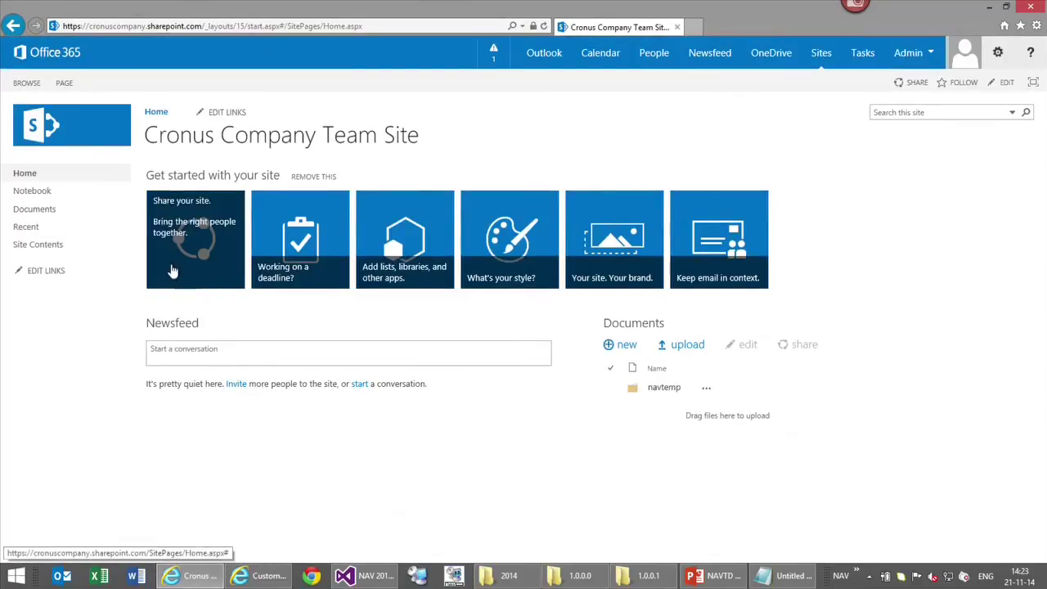
Add the NAV 2015 for NAVTechdays app from your organization to the site and trust it
{"action": "left_click", "coordinate": [63, 254]}
{"action": "left_click", "coordinate": [194, 242]}
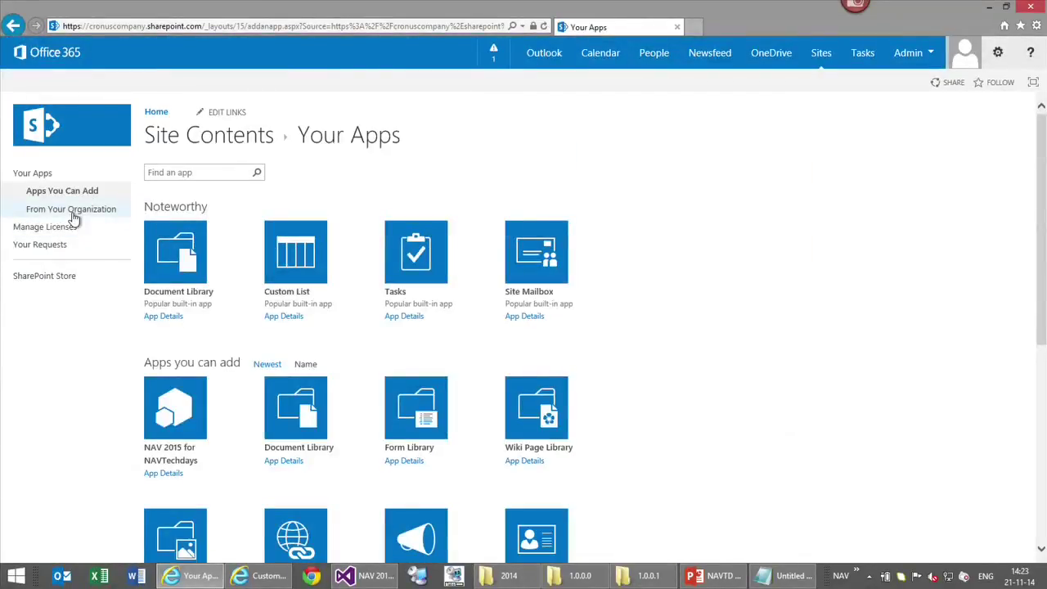
{"action": "left_click", "coordinate": [73, 216]}
{"action": "left_click", "coordinate": [167, 257]}
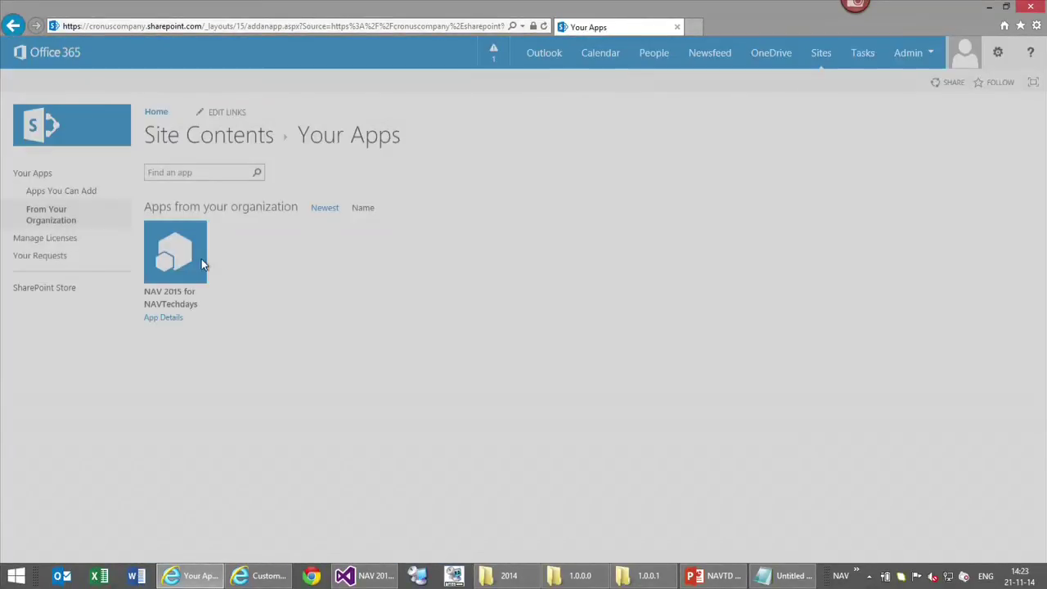
{"action": "left_click", "coordinate": [602, 378]}
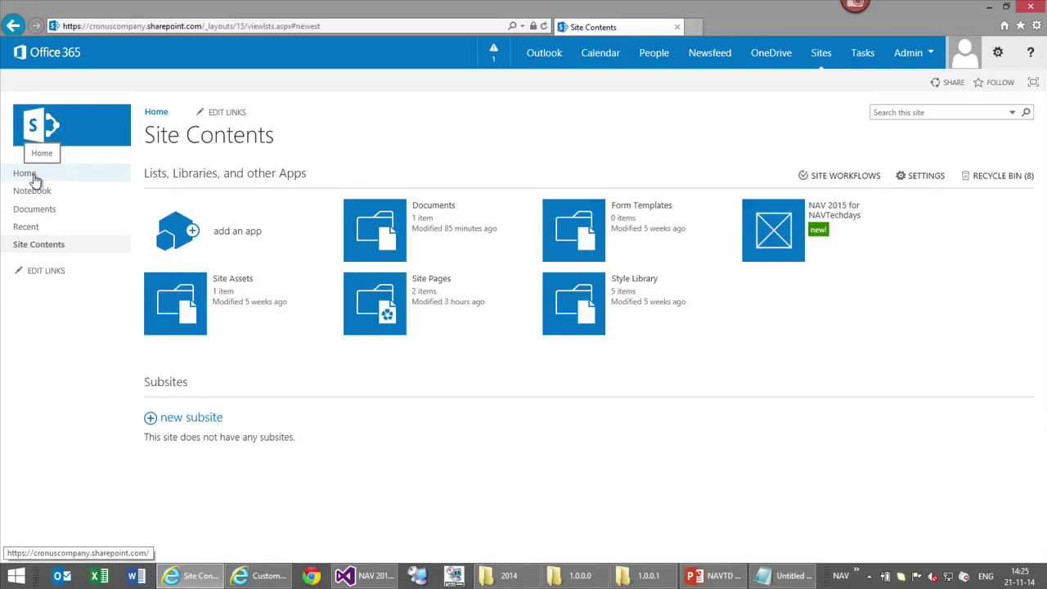
Open the NAV app once from the home page, go back, and start editing the home page
{"action": "left_click", "coordinate": [34, 178]}
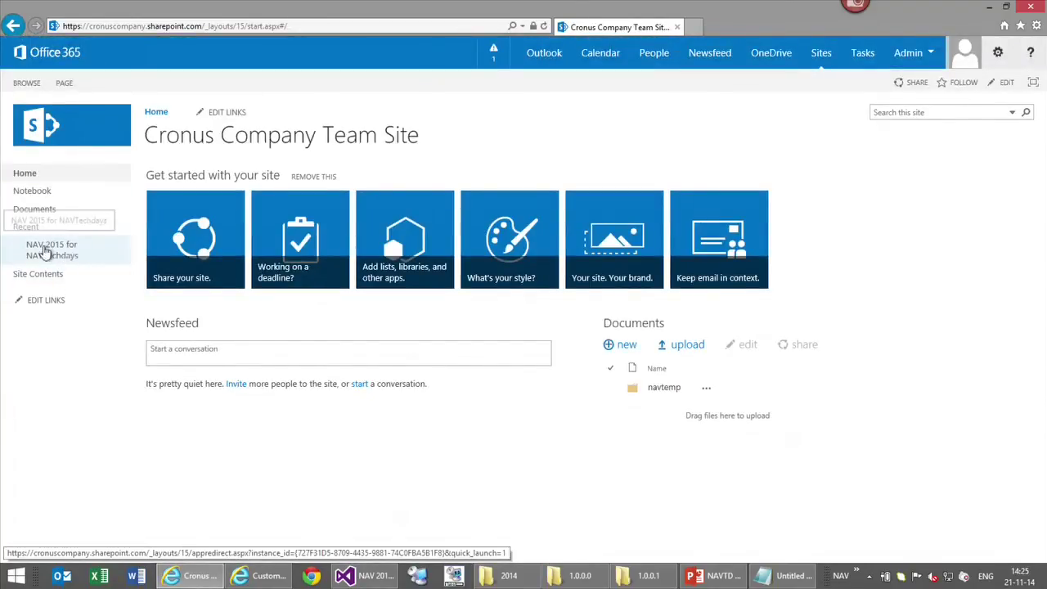
{"action": "left_click", "coordinate": [63, 258]}
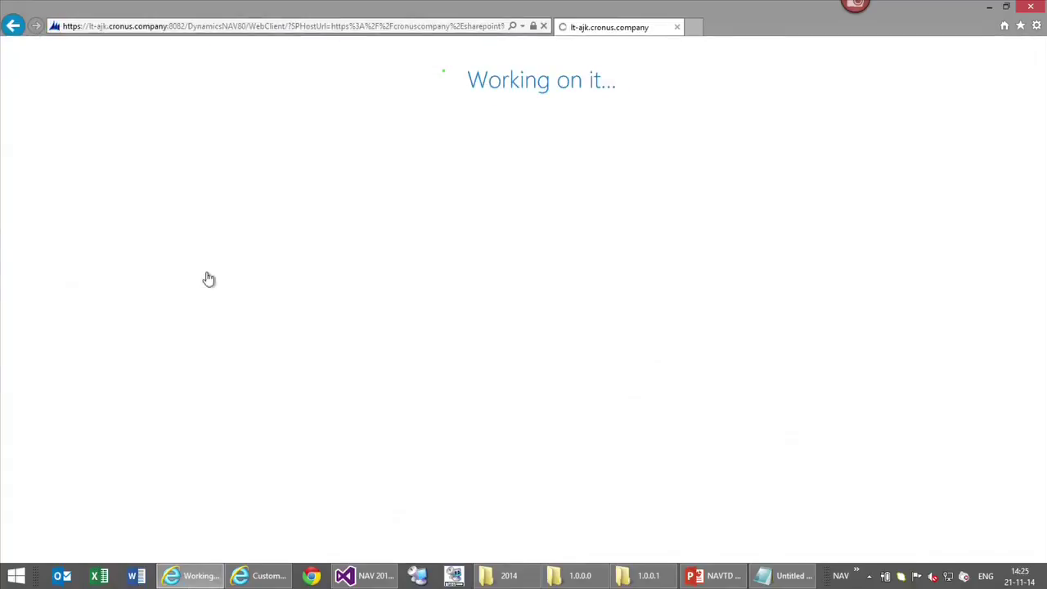
{"action": "key", "text": "alt+Left"}
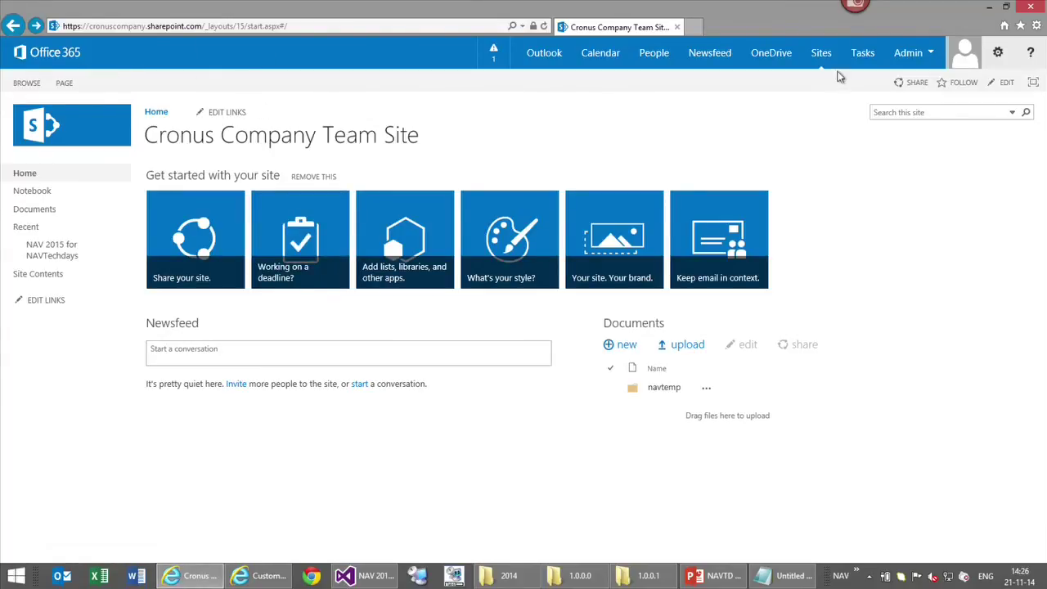
{"action": "left_click", "coordinate": [1007, 85]}
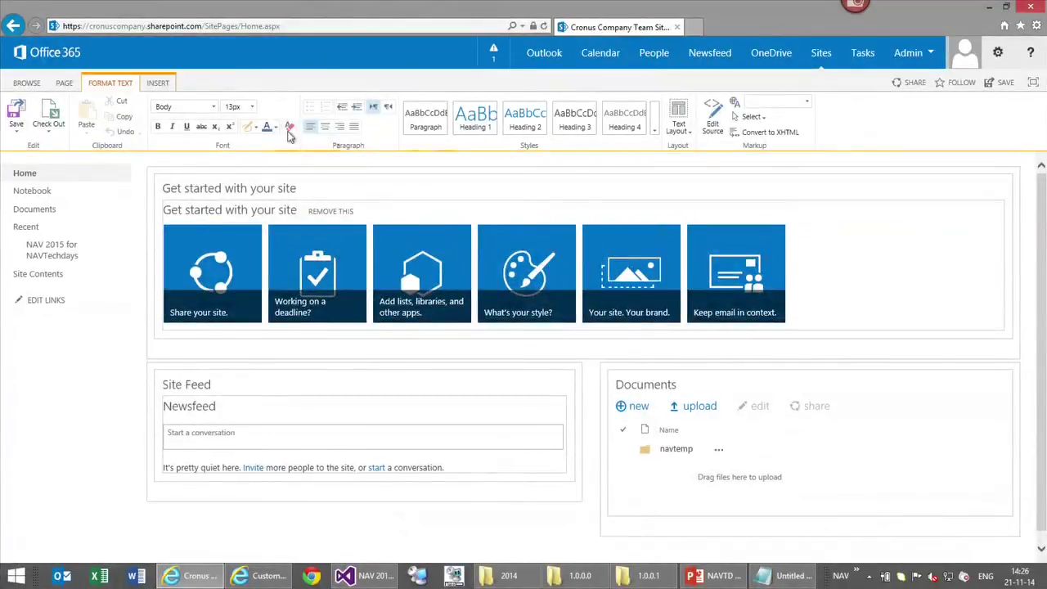
Insert the NAV Customer List app part on the home page and save the page
{"action": "left_click", "coordinate": [157, 82]}
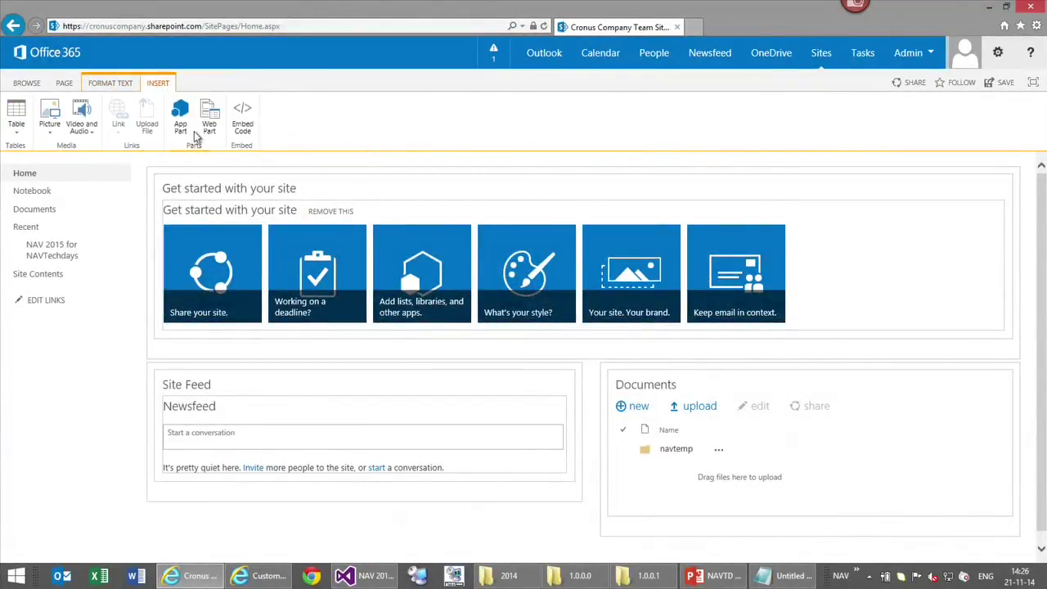
{"action": "left_click", "coordinate": [211, 124]}
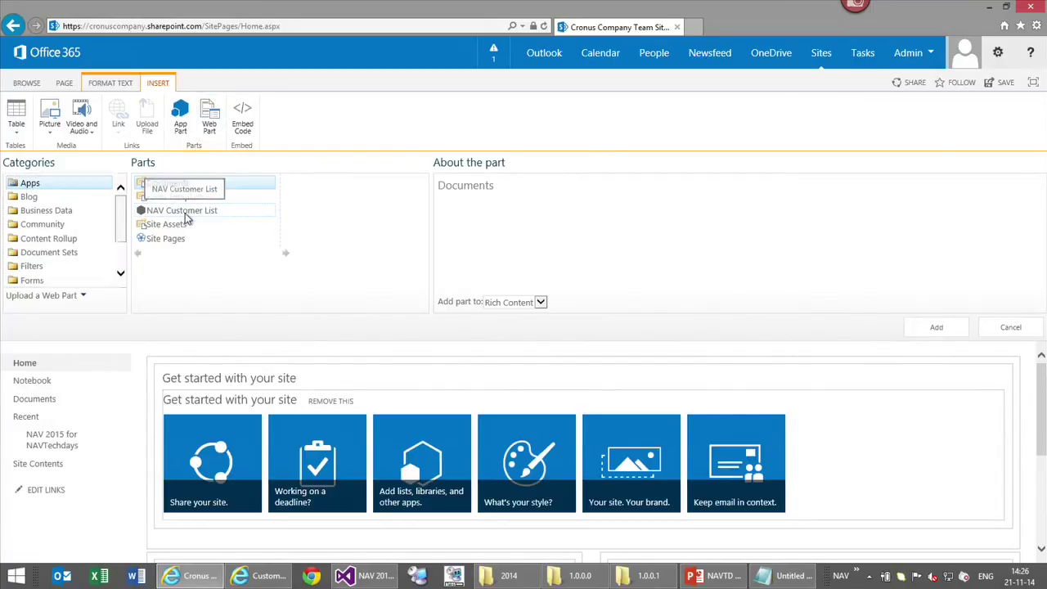
{"action": "left_click", "coordinate": [186, 214]}
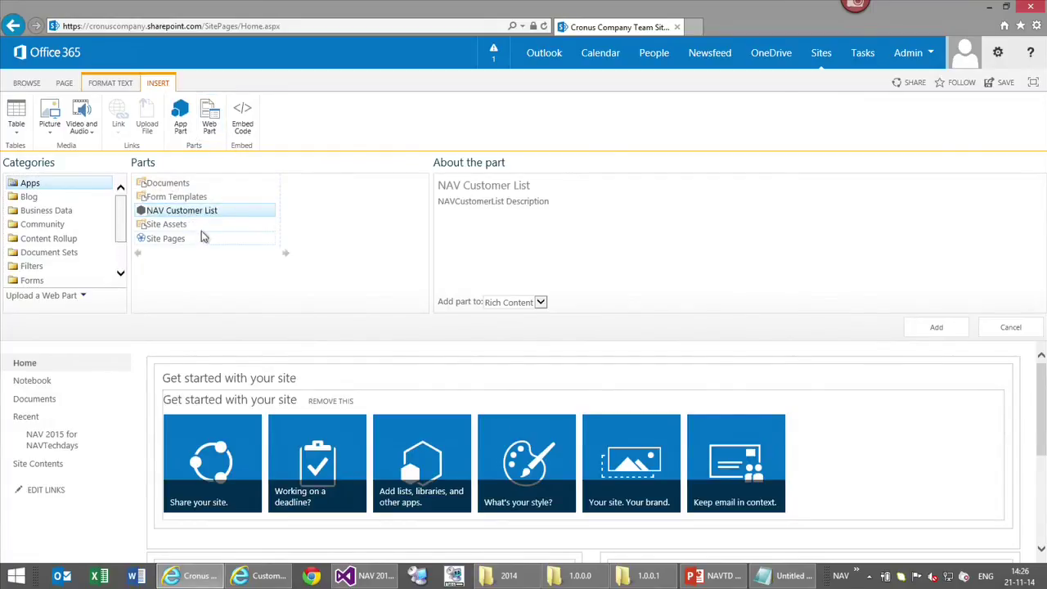
{"action": "left_click", "coordinate": [919, 328]}
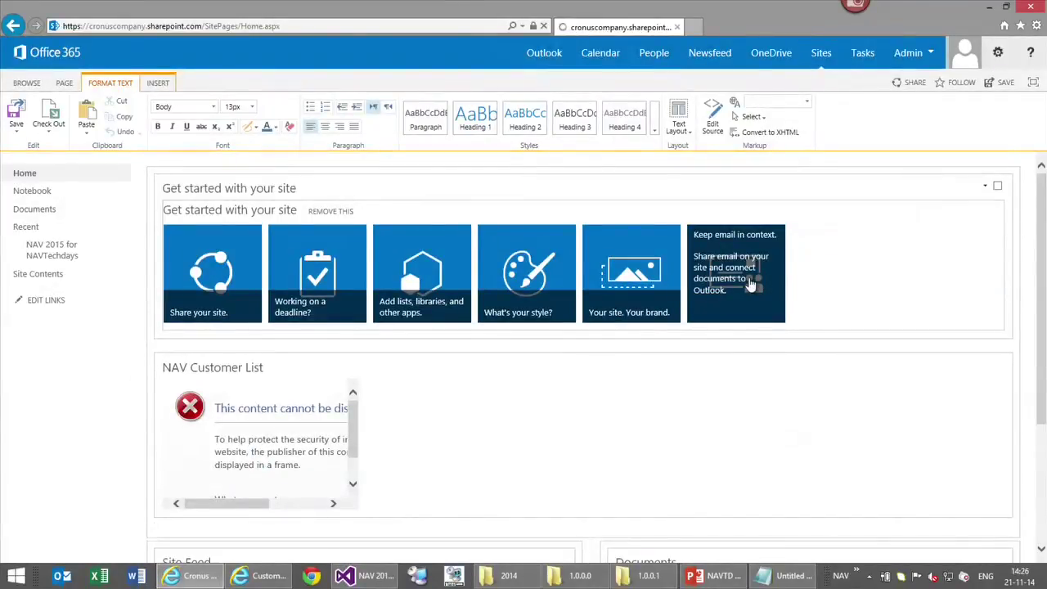
{"action": "left_click", "coordinate": [1003, 81]}
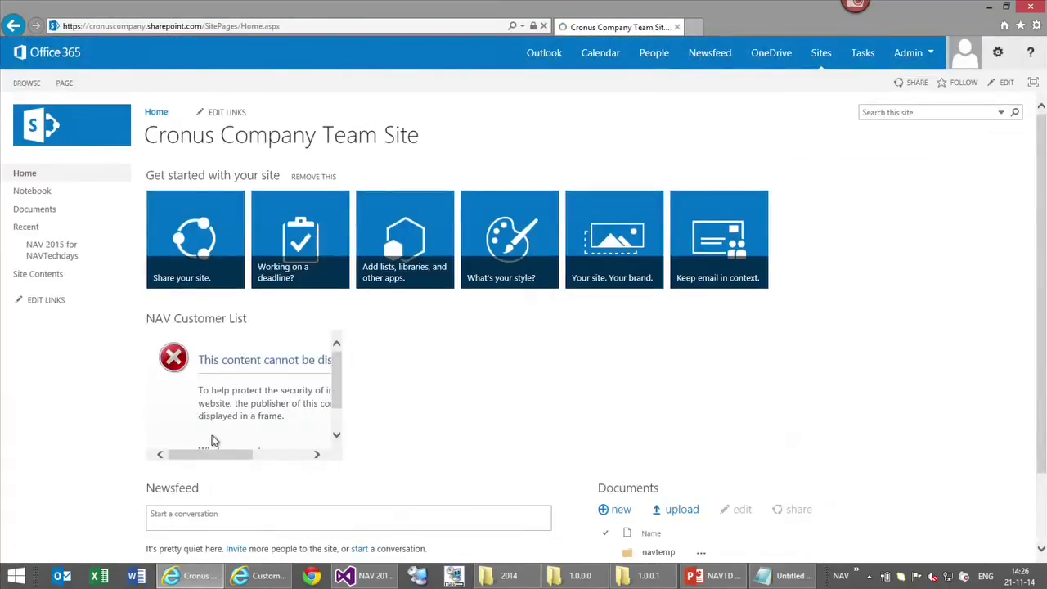
{"action": "left_click_drag", "start_coordinate": [209, 456], "coordinate": [166, 458]}
In a maximized File Explorer, browse to C:\inetpub\wwwroot\DynamicsNAV80\WebClient and select web.config
{"action": "key", "text": "super+e"}
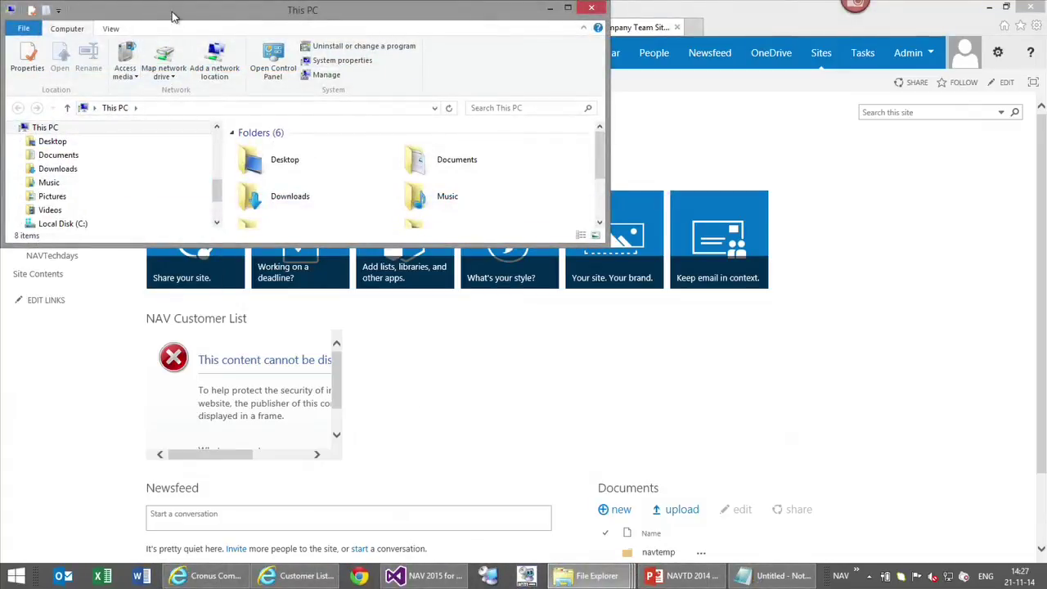
{"action": "double_click", "coordinate": [175, 13]}
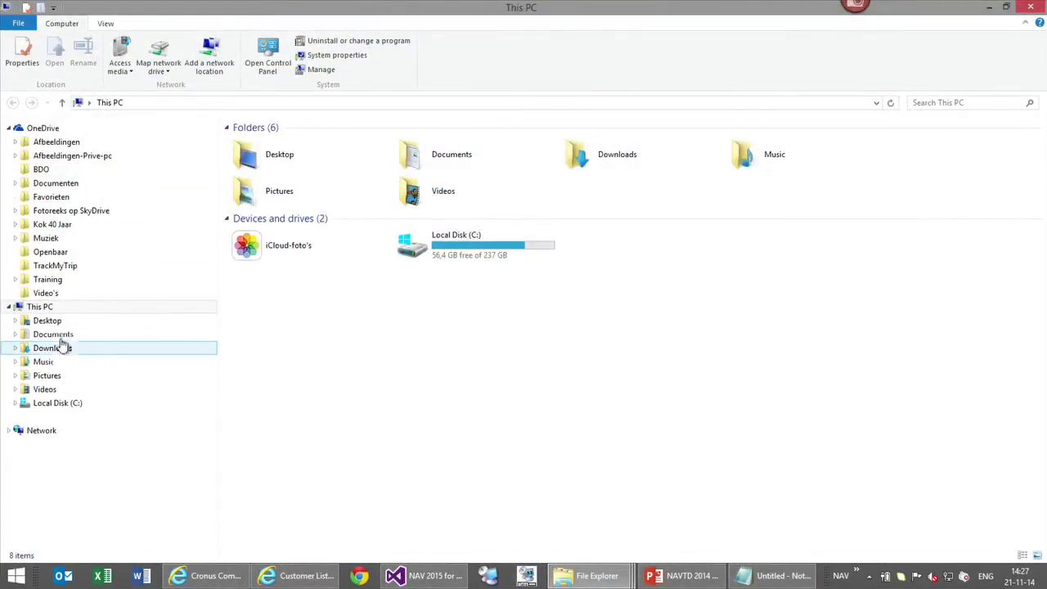
{"action": "left_click", "coordinate": [61, 406]}
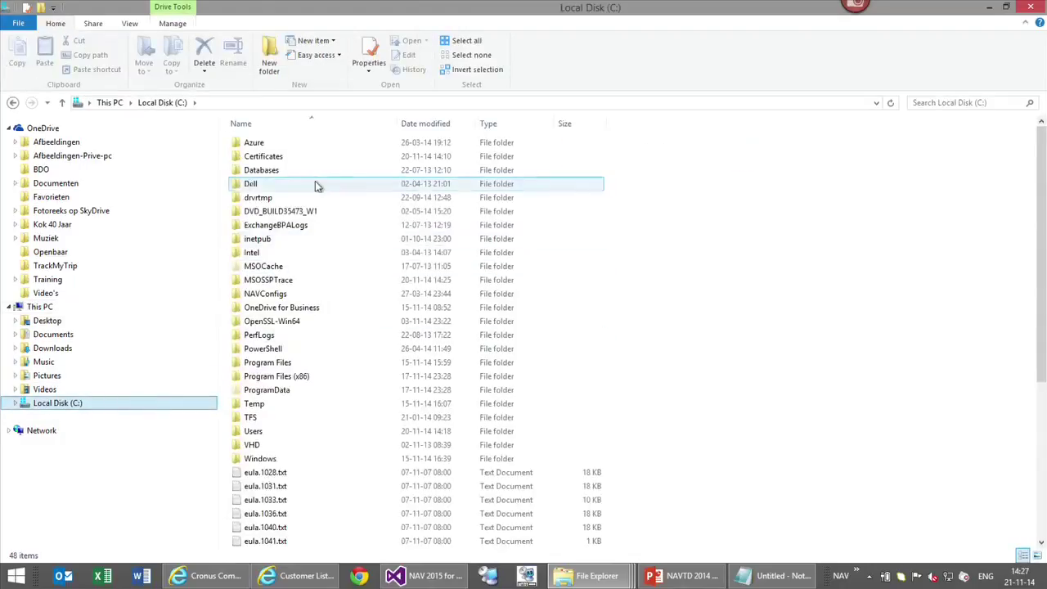
{"action": "double_click", "coordinate": [259, 238]}
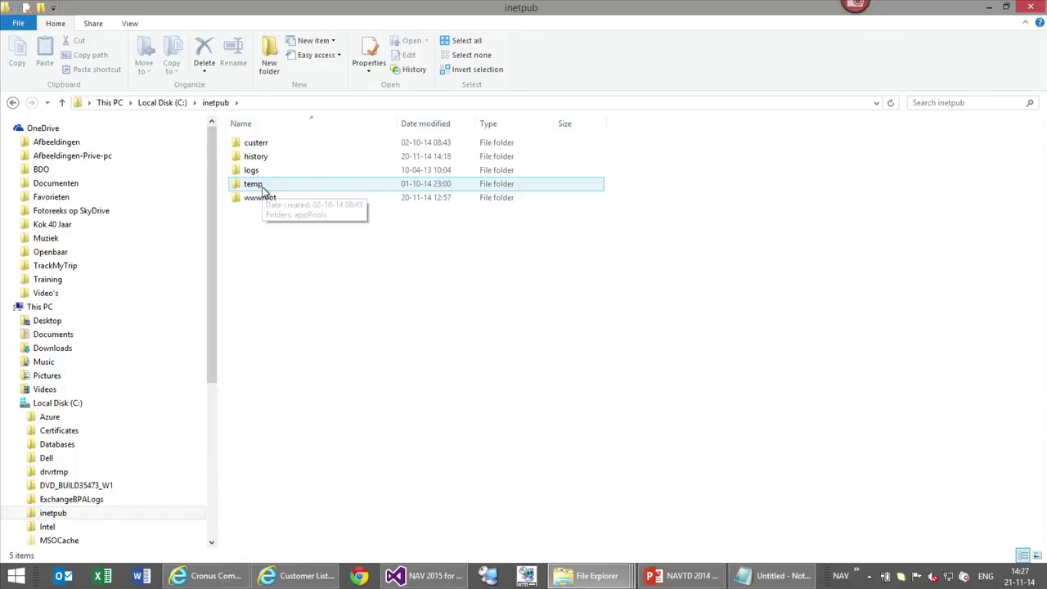
{"action": "left_click", "coordinate": [264, 201]}
{"action": "double_click", "coordinate": [264, 199]}
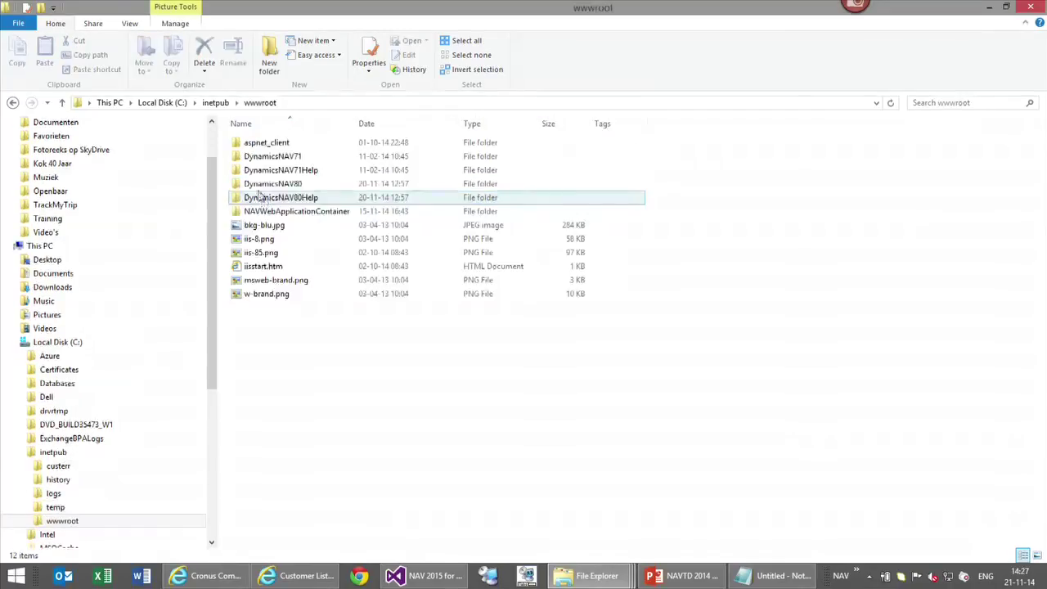
{"action": "double_click", "coordinate": [274, 188]}
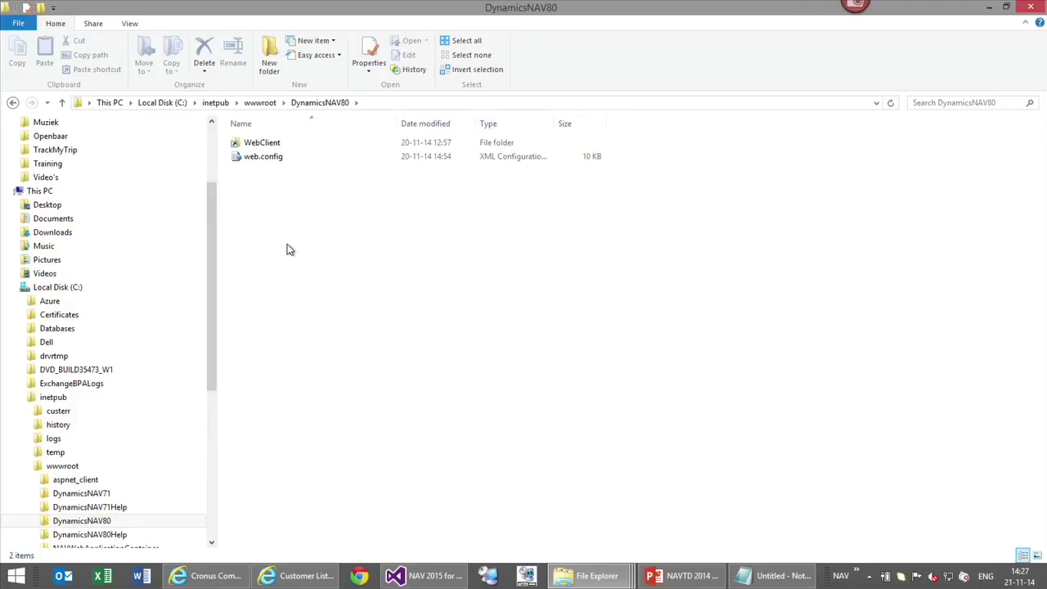
{"action": "left_click", "coordinate": [267, 148]}
{"action": "double_click", "coordinate": [266, 147]}
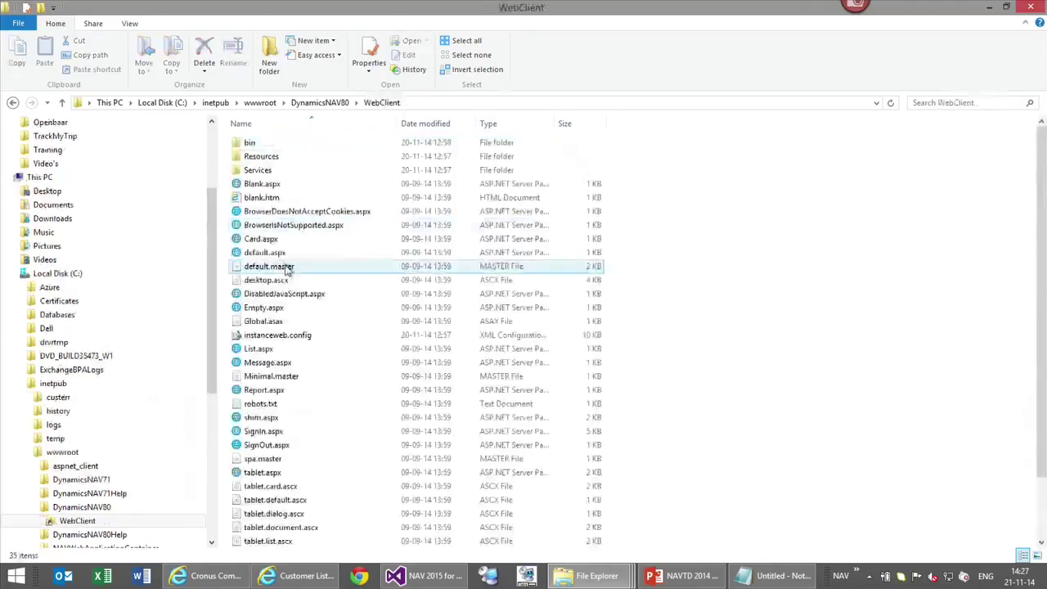
{"action": "scroll", "coordinate": [730, 328], "scroll_direction": "down", "scroll_amount": 2}
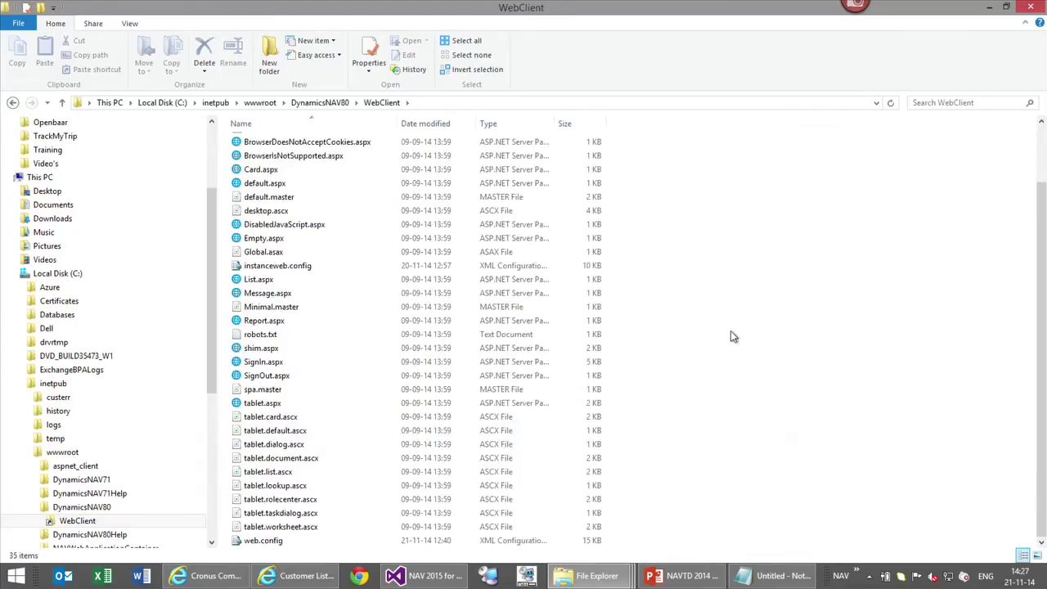
{"action": "left_click", "coordinate": [327, 540]}
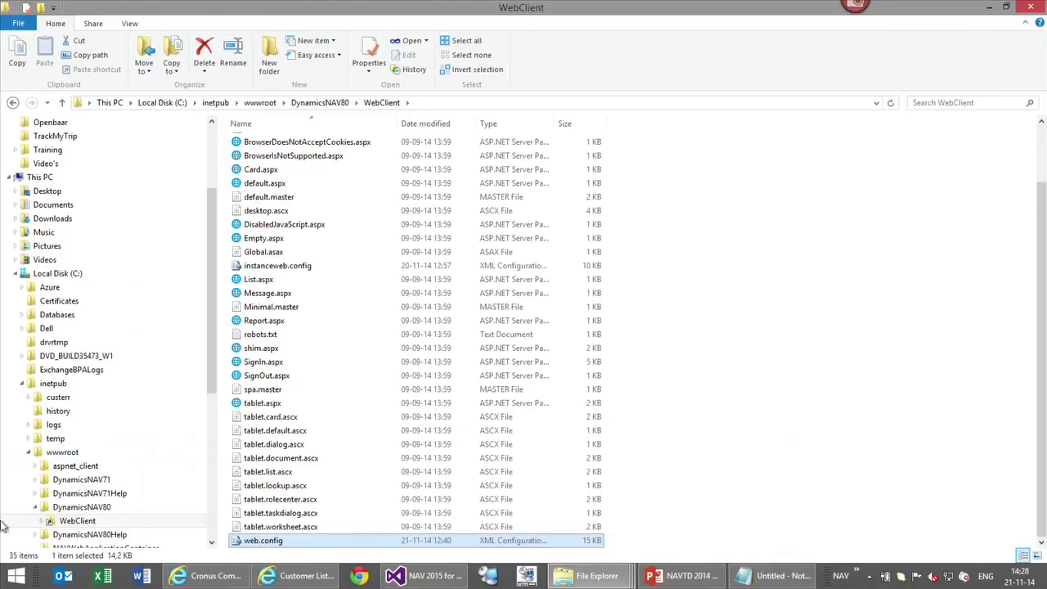
{"action": "left_click", "coordinate": [16, 576]}
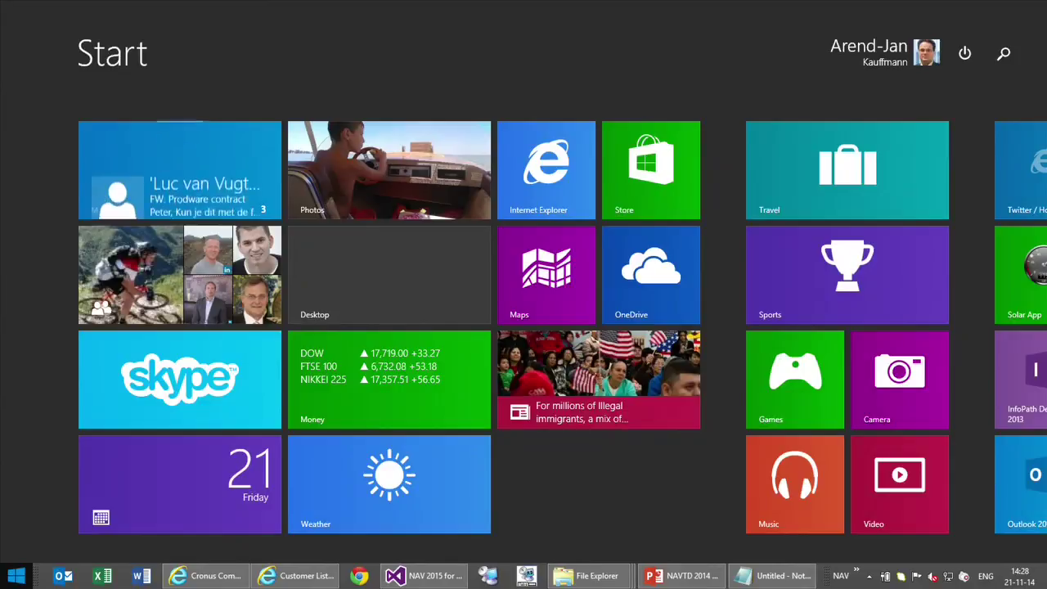
Search 'visu' on the Start screen and run Visual Studio 2013 as administrator
{"action": "type", "text": "visual Studio 2013"}
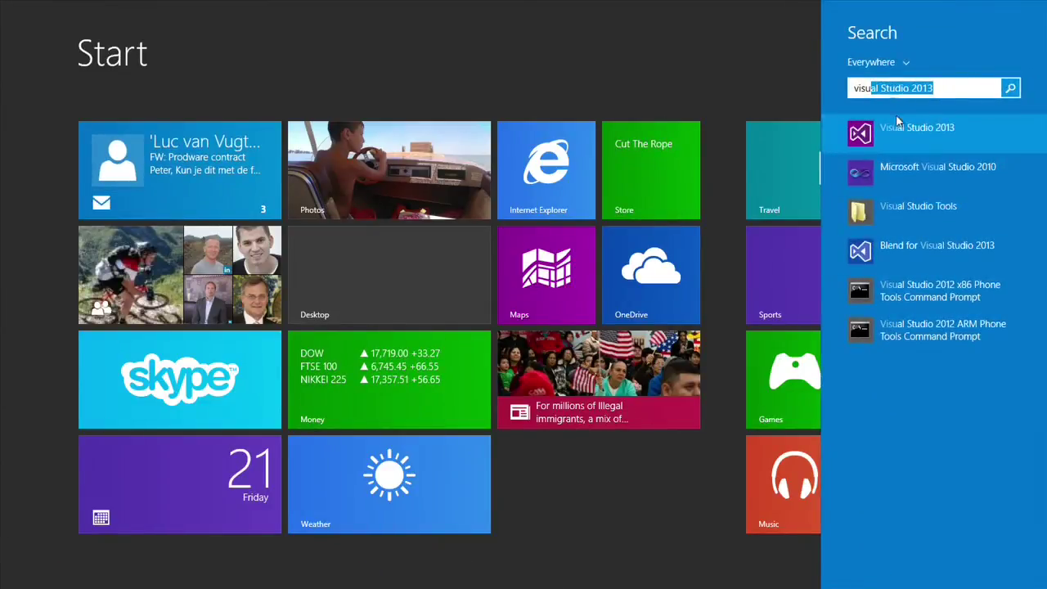
{"action": "right_click", "coordinate": [859, 138]}
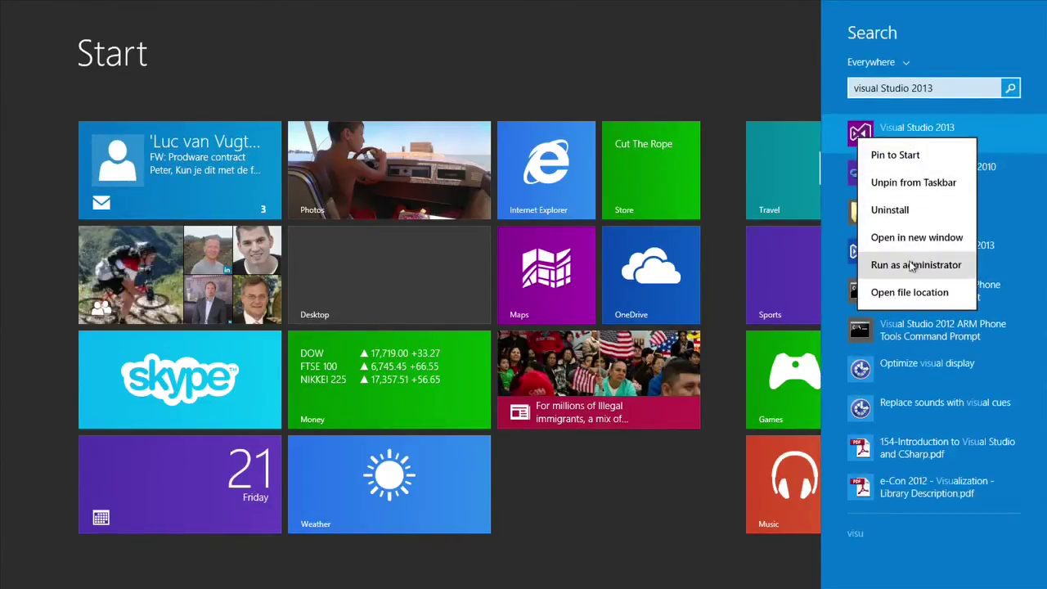
{"action": "left_click", "coordinate": [899, 265]}
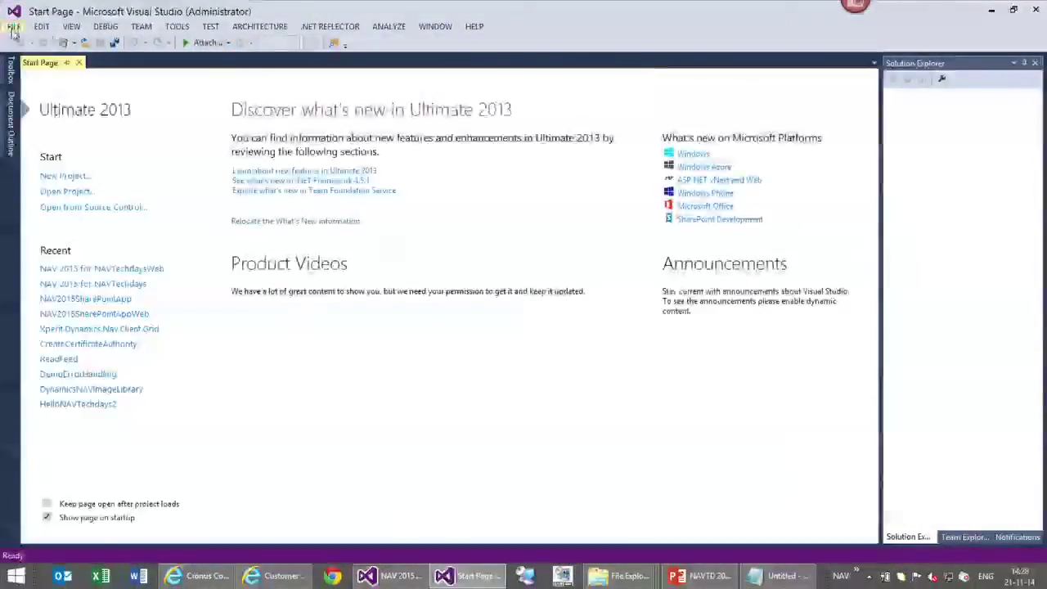
{"action": "left_click", "coordinate": [14, 26]}
Open the Web Client's web.config file in the editor
{"action": "mouse_move", "coordinate": [42, 26]}
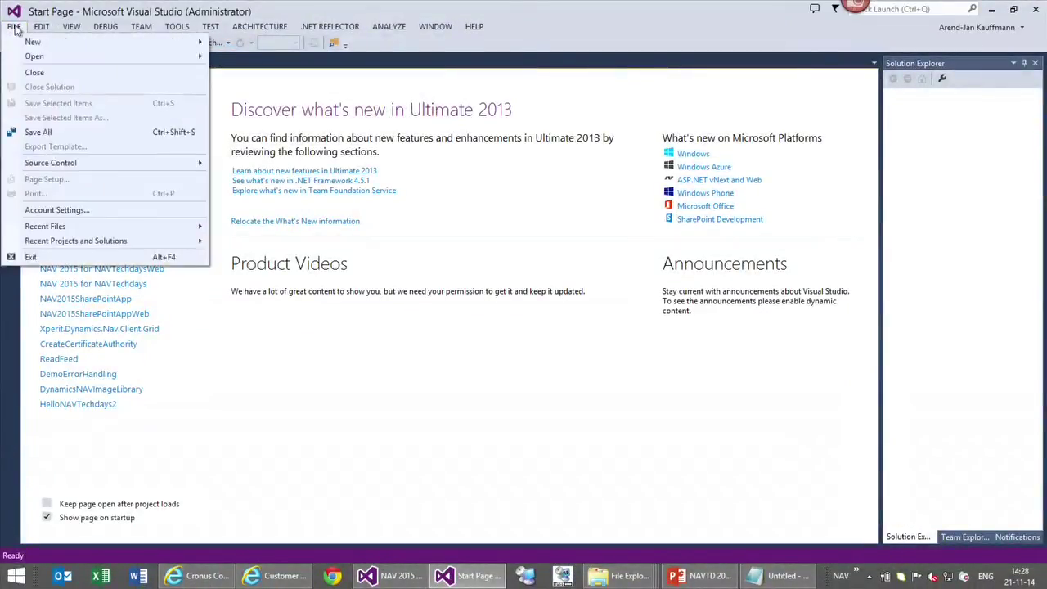
{"action": "mouse_move", "coordinate": [33, 56]}
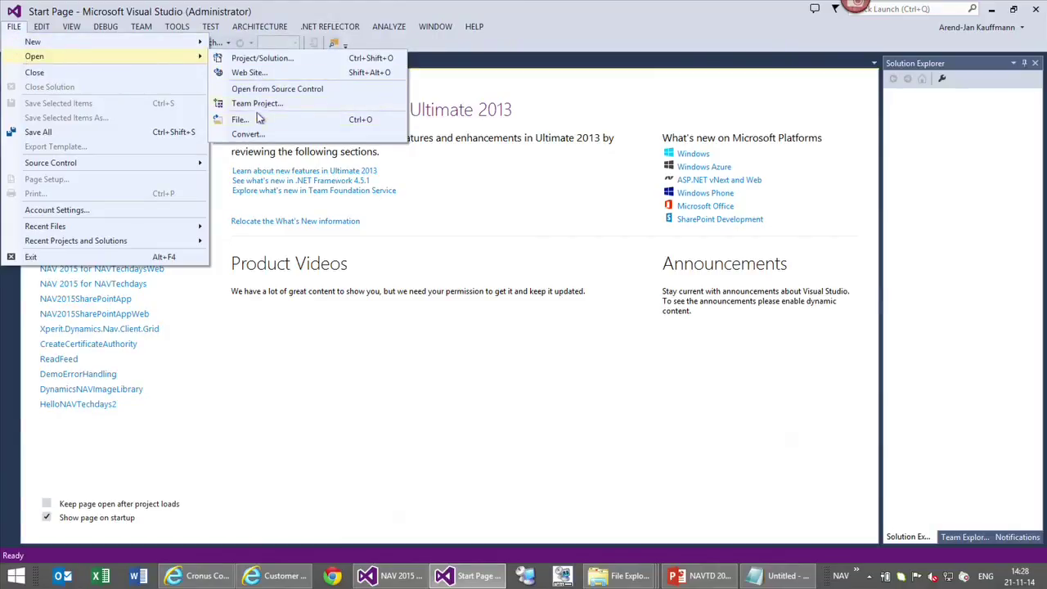
{"action": "left_click", "coordinate": [255, 119]}
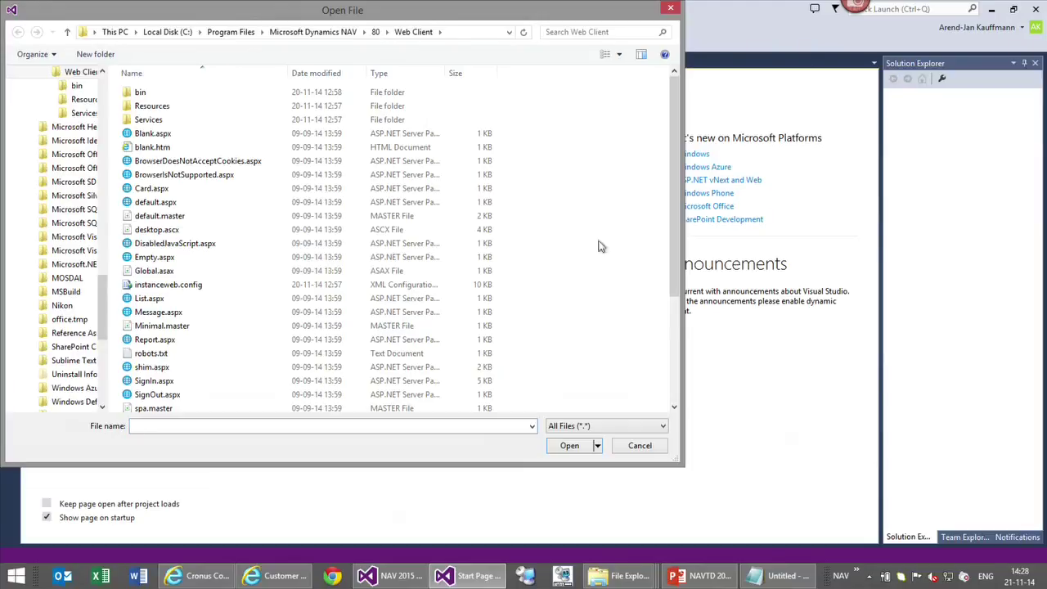
{"action": "type", "text": "web"}
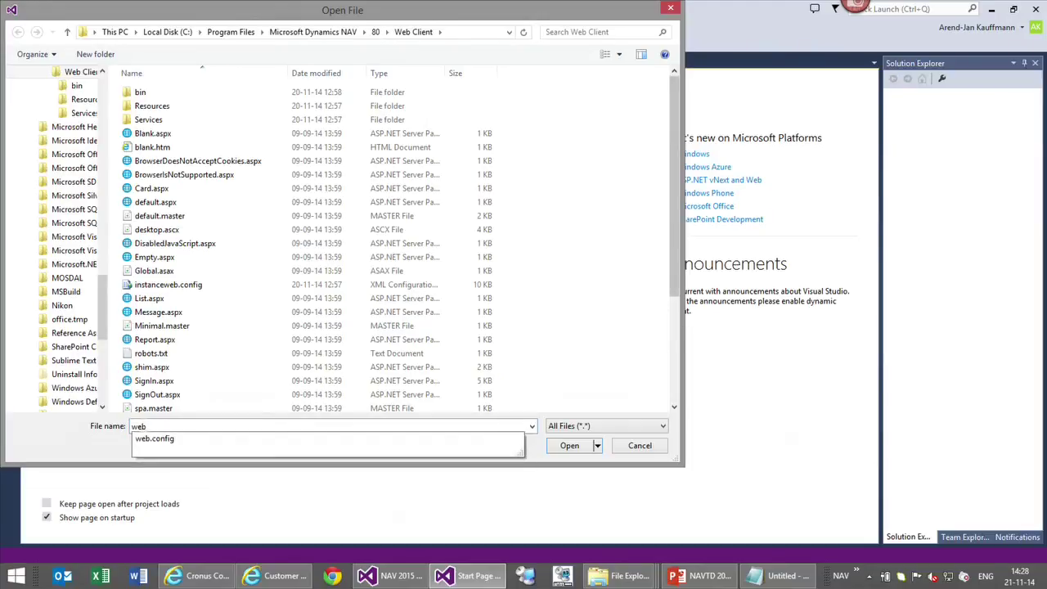
{"action": "left_click", "coordinate": [307, 446]}
{"action": "left_click", "coordinate": [572, 446]}
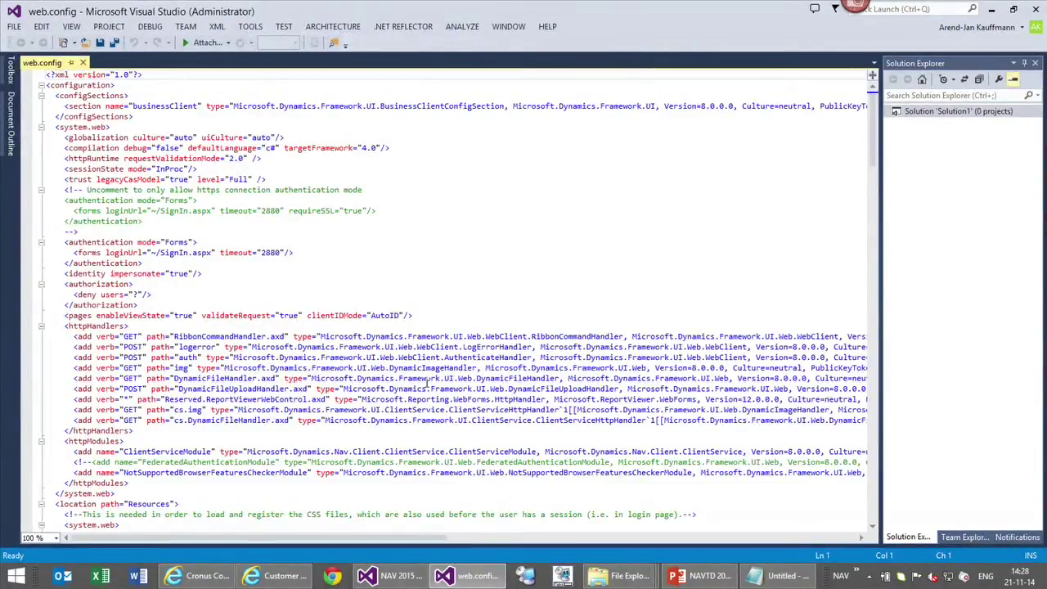
{"action": "scroll", "coordinate": [425, 380], "scroll_direction": "up", "scroll_amount": 4, "text": "ctrl"}
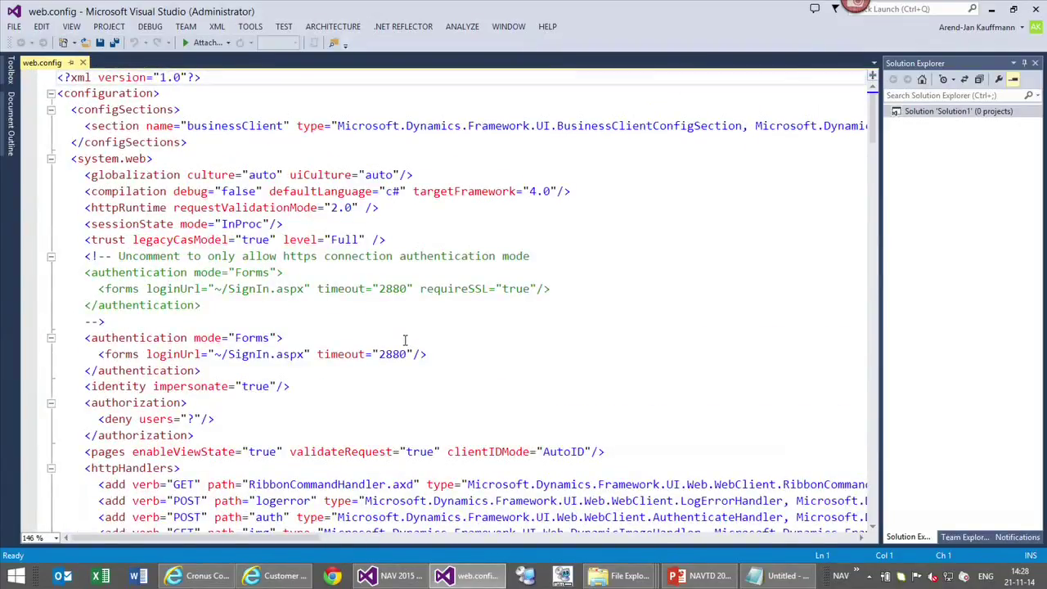
Find the x-frame header line and wrap its add element in <!-- --> comment markers
{"action": "key", "text": "ctrl+f"}
{"action": "type", "text": "frame"}
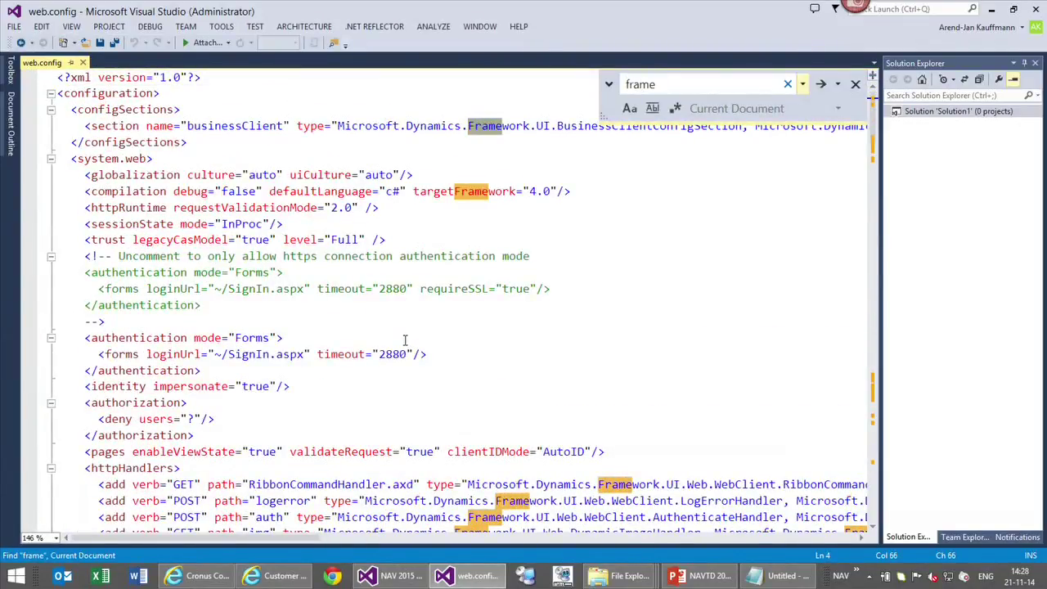
{"action": "key", "text": "Home"}
{"action": "type", "text": "x-"}
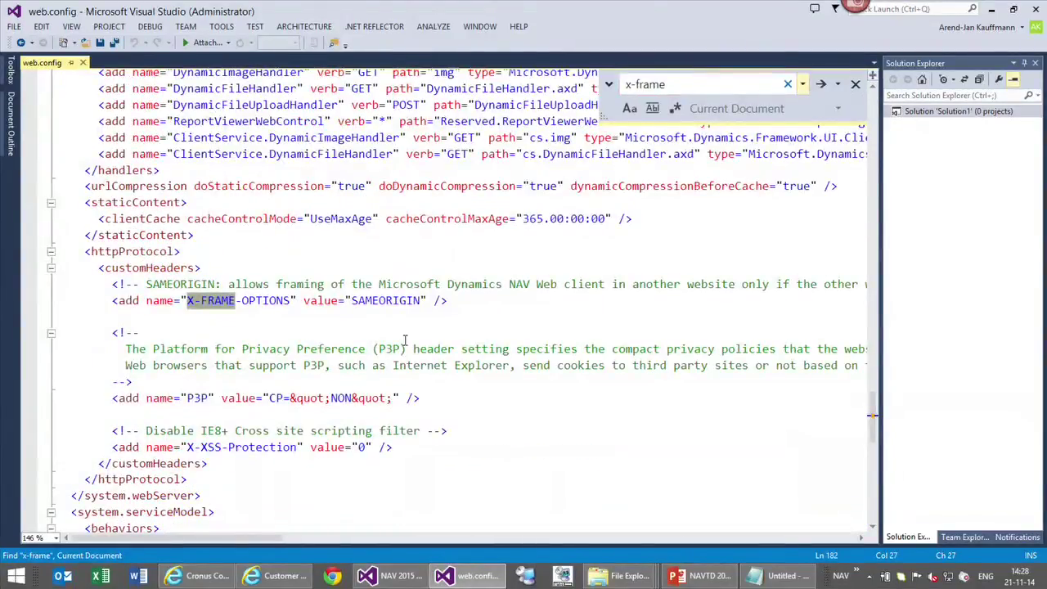
{"action": "key", "text": "Escape"}
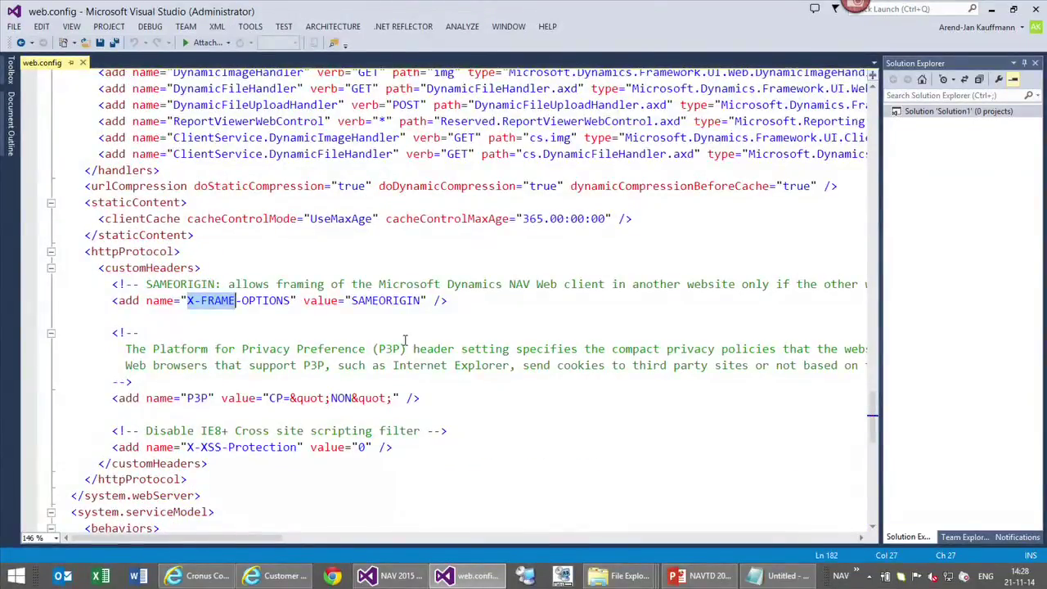
{"action": "left_click", "coordinate": [120, 300]}
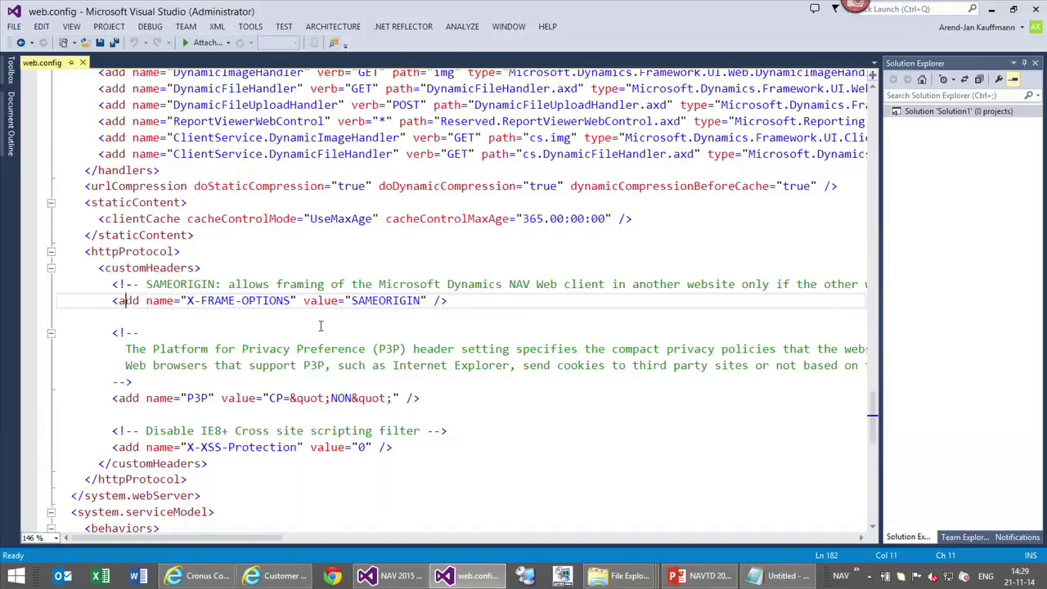
{"action": "key", "text": "Left"}
{"action": "left_click_drag", "start_coordinate": [205, 542], "coordinate": [184, 546]}
{"action": "type", "text": "<!--"}
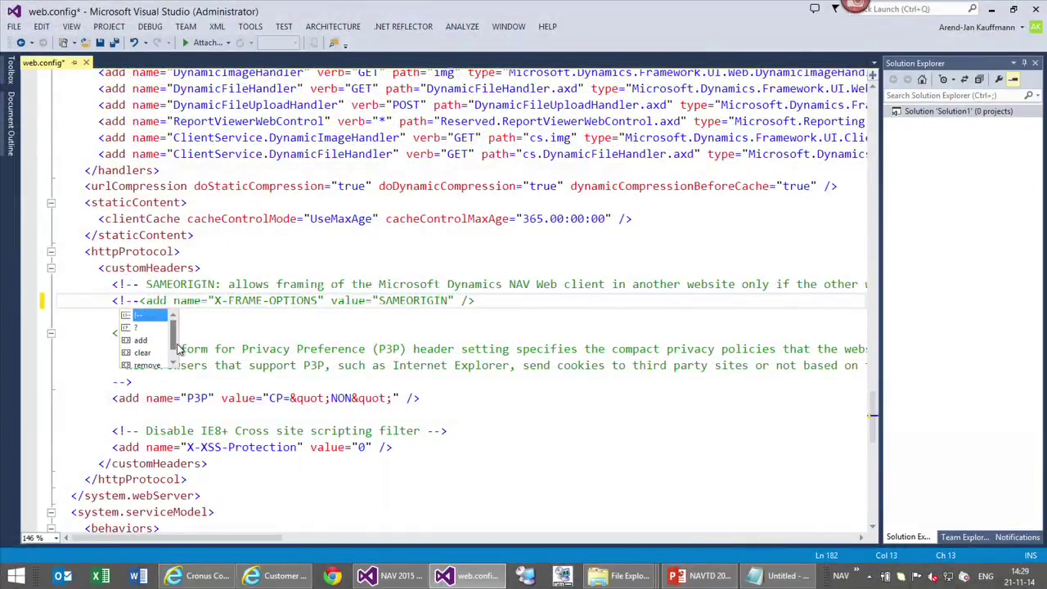
{"action": "key", "text": "End"}
{"action": "type", "text": "-->"}
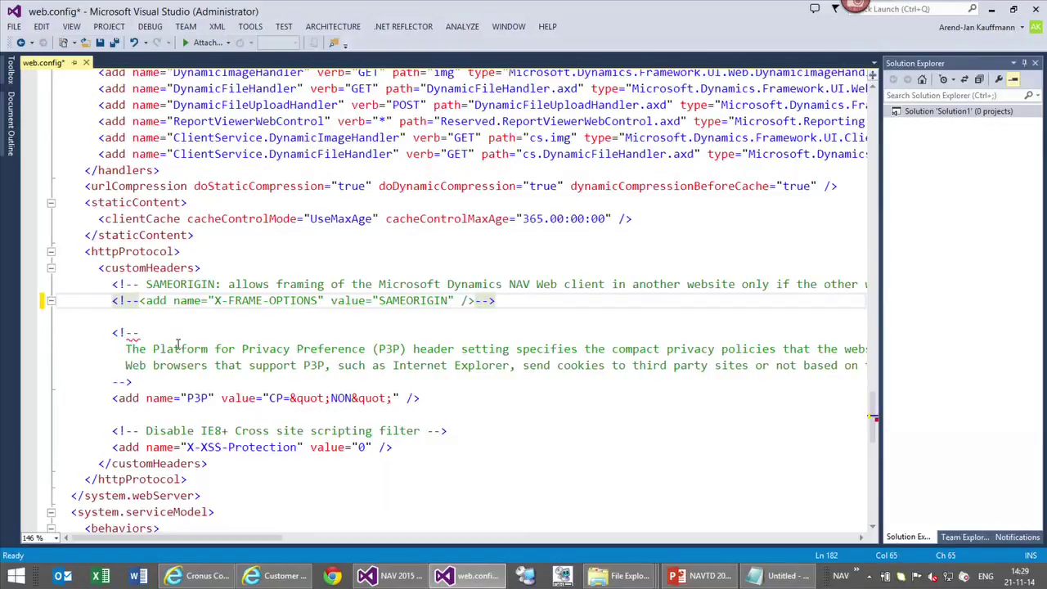
Save web.config and reload the SharePoint home page in Internet Explorer
{"action": "key", "text": "ctrl+s"}
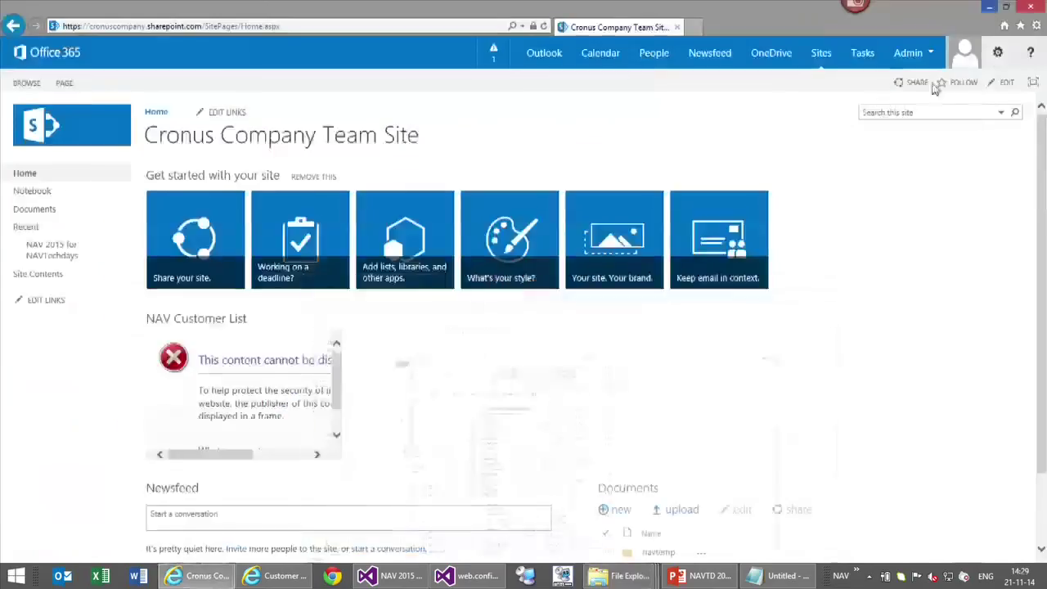
{"action": "left_click", "coordinate": [989, 7]}
{"action": "key", "text": "F5"}
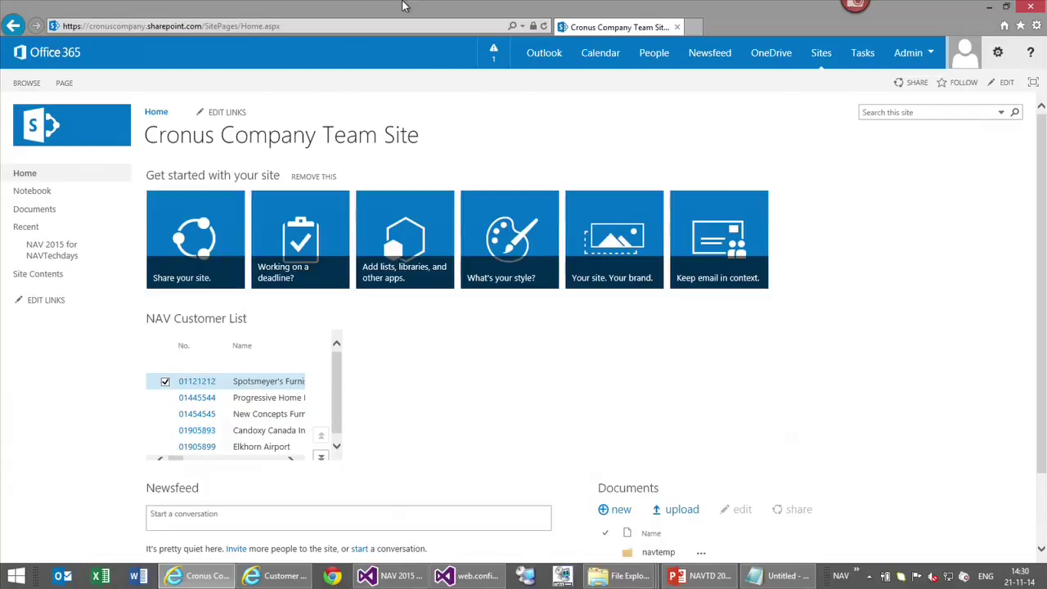
Launch Microsoft Dynamics NAV 2015 from the taskbar shortcut list
{"action": "left_click", "coordinate": [855, 571]}
{"action": "mouse_move", "coordinate": [869, 556]}
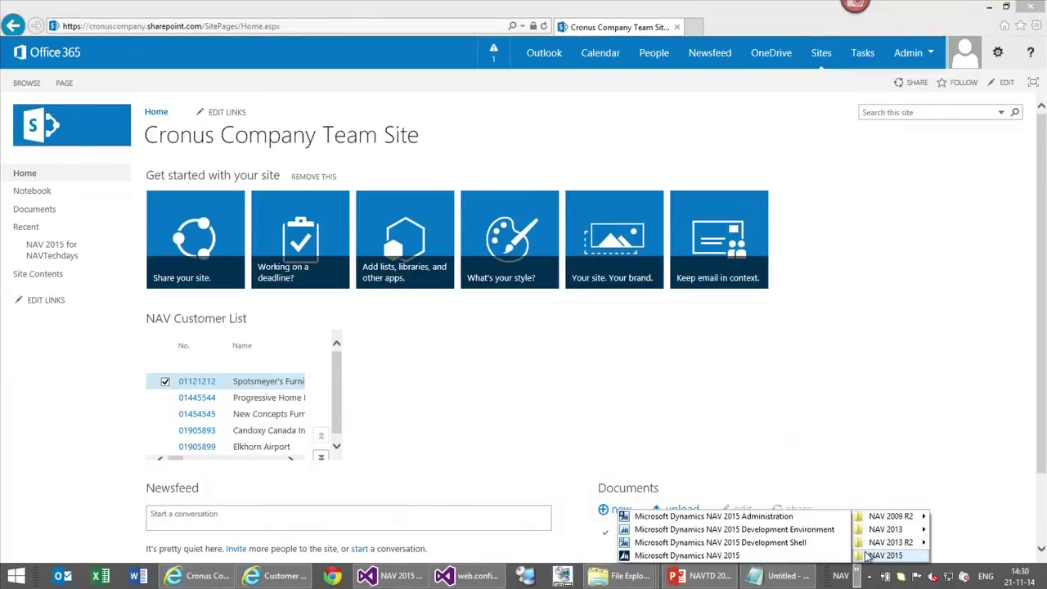
{"action": "left_click", "coordinate": [802, 556]}
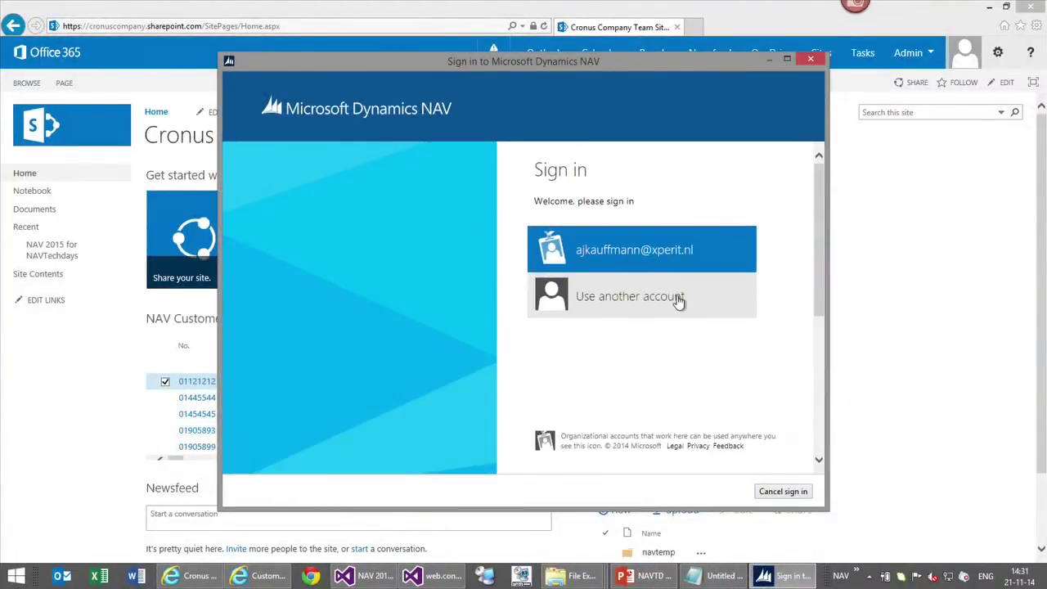
Choose 'Use another account', enter the organizational e-mail and password, and sign in
{"action": "left_click", "coordinate": [678, 302]}
{"action": "key", "text": "Tab"}
{"action": "type", "text": "********"}
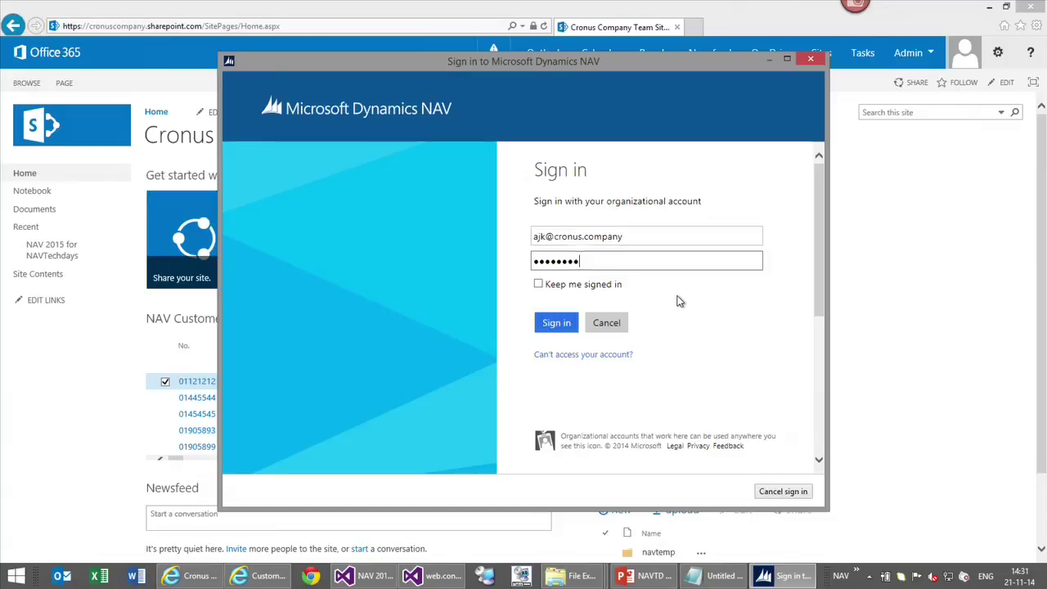
{"action": "key", "text": "Return"}
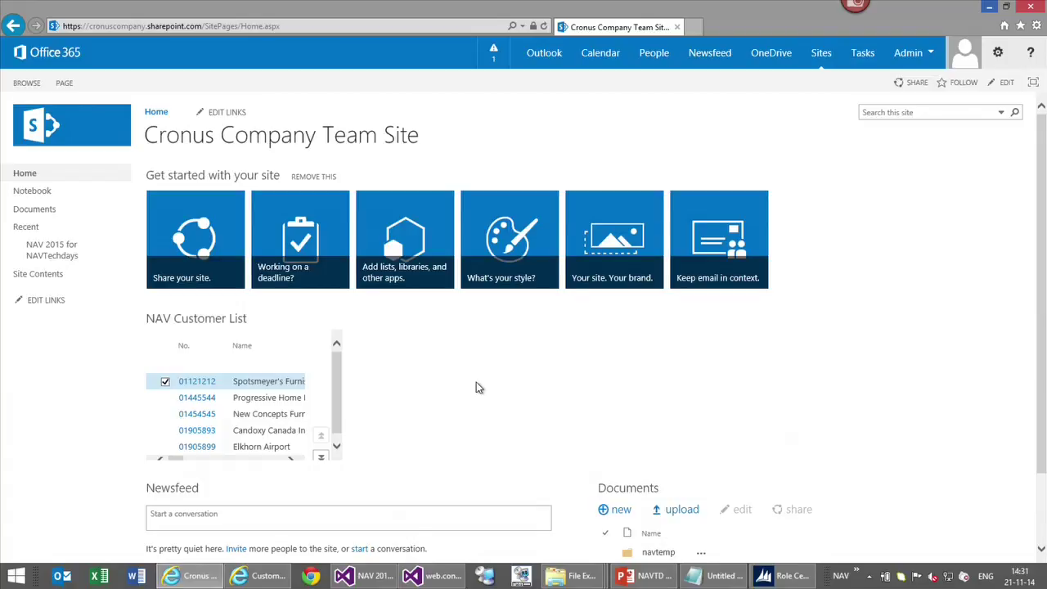
Show Elements.xml in Visual Studio, scrolled right to reveal DefaultWidth 300 and DefaultHeight 200
{"action": "left_click", "coordinate": [368, 577]}
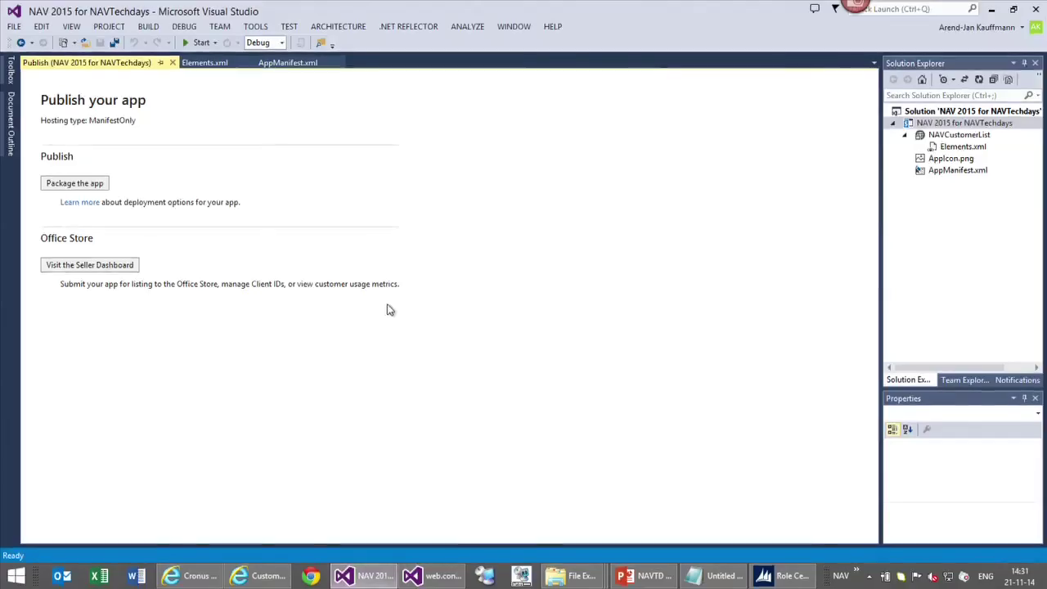
{"action": "left_click", "coordinate": [201, 64]}
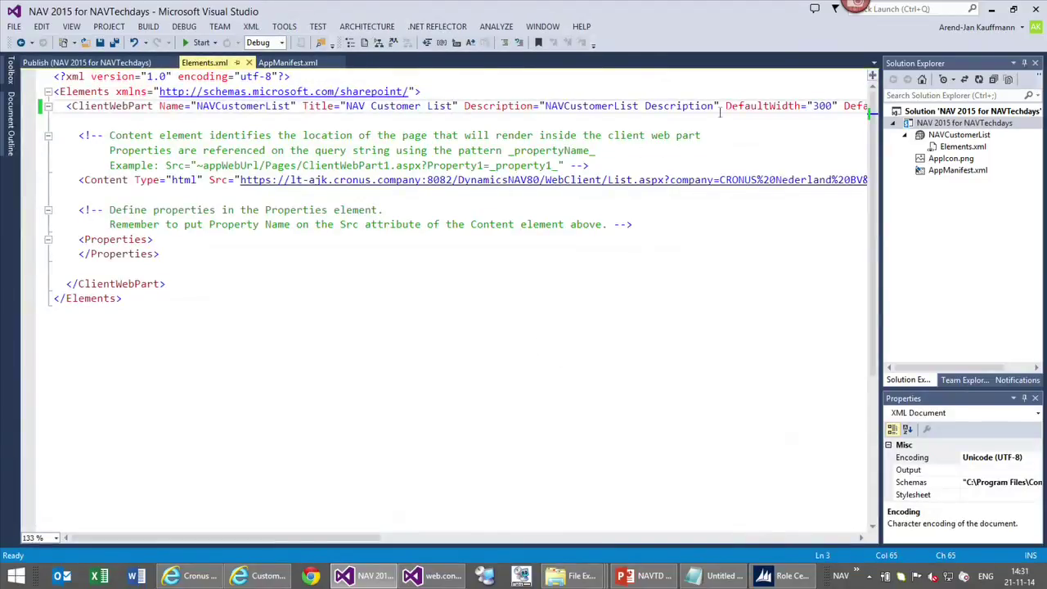
{"action": "left_click_drag", "start_coordinate": [281, 541], "coordinate": [383, 541]}
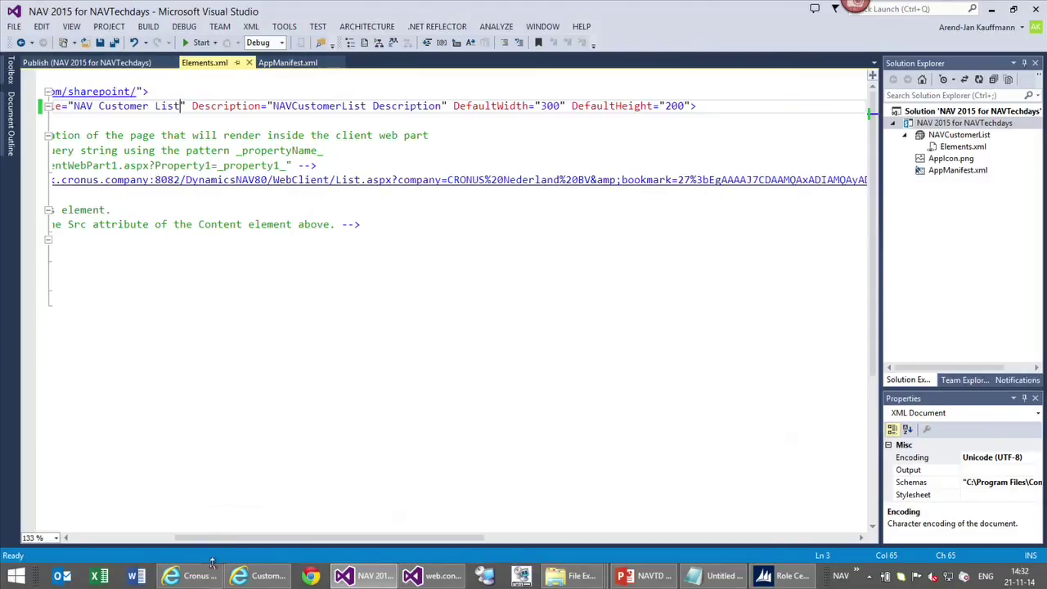
Put the team site page in edit mode and open the NAV Customer List's Web Part Properties
{"action": "mouse_move", "coordinate": [265, 578]}
{"action": "left_click", "coordinate": [141, 525]}
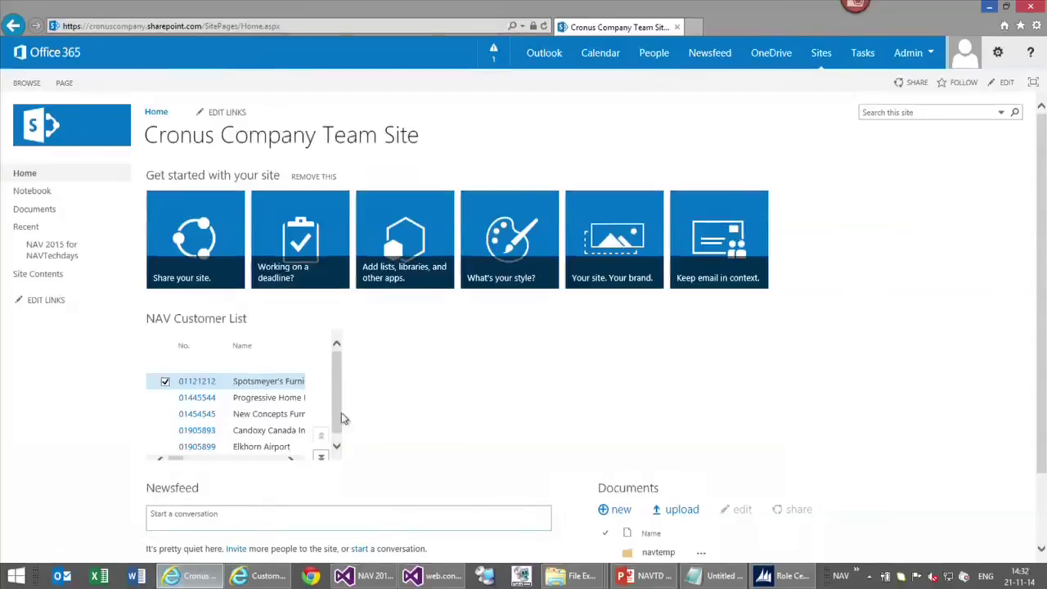
{"action": "left_click", "coordinate": [998, 83]}
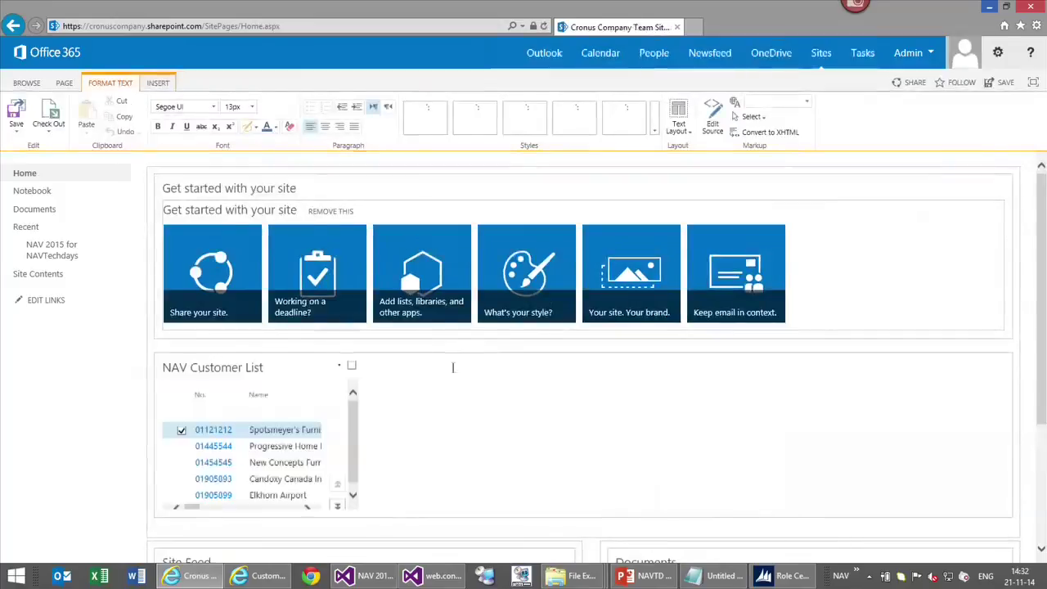
{"action": "left_click", "coordinate": [350, 364]}
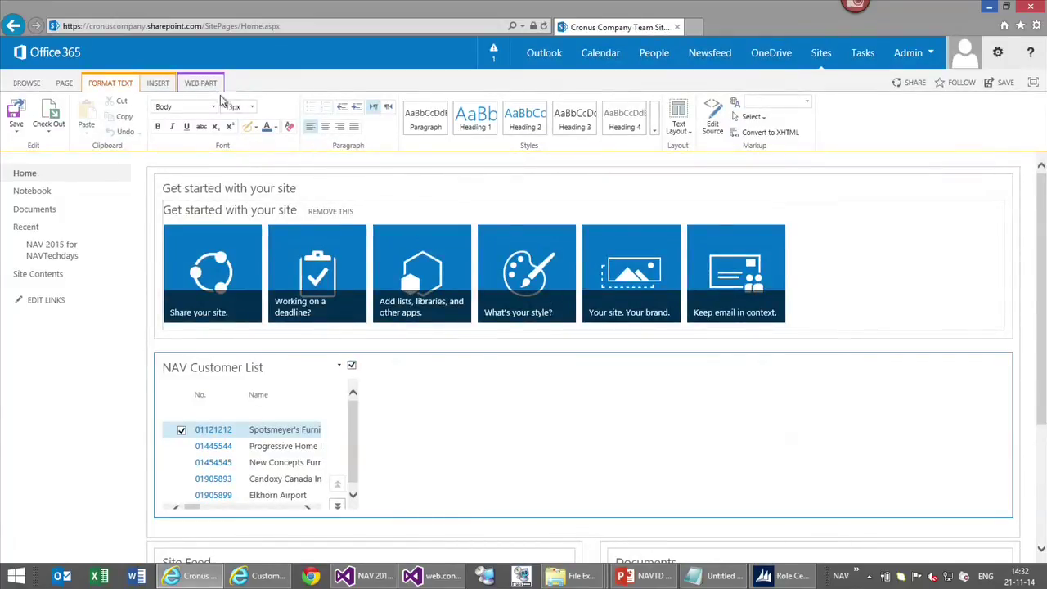
{"action": "left_click", "coordinate": [207, 84]}
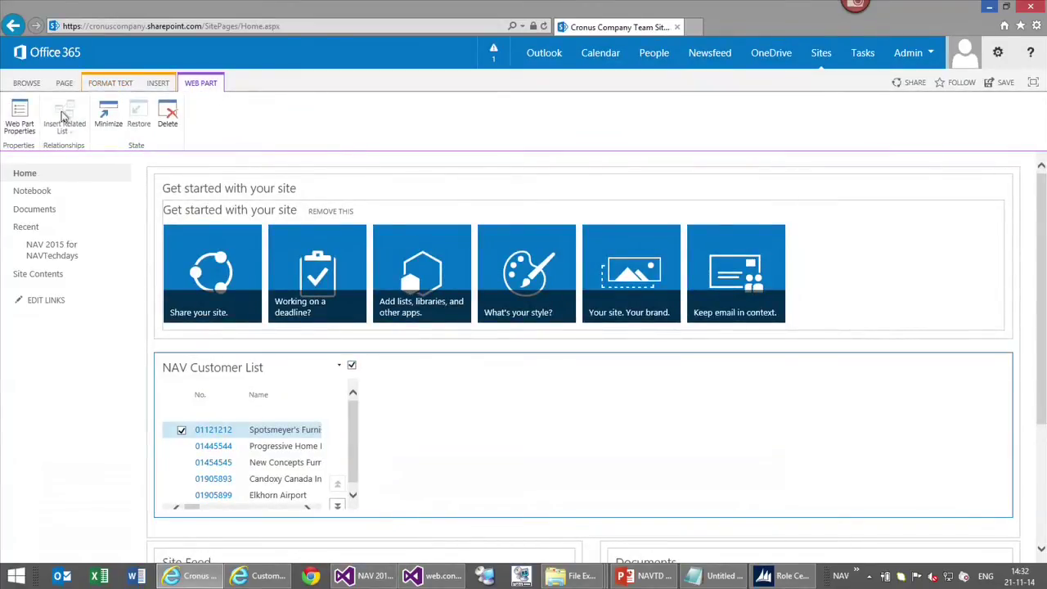
{"action": "left_click", "coordinate": [27, 121]}
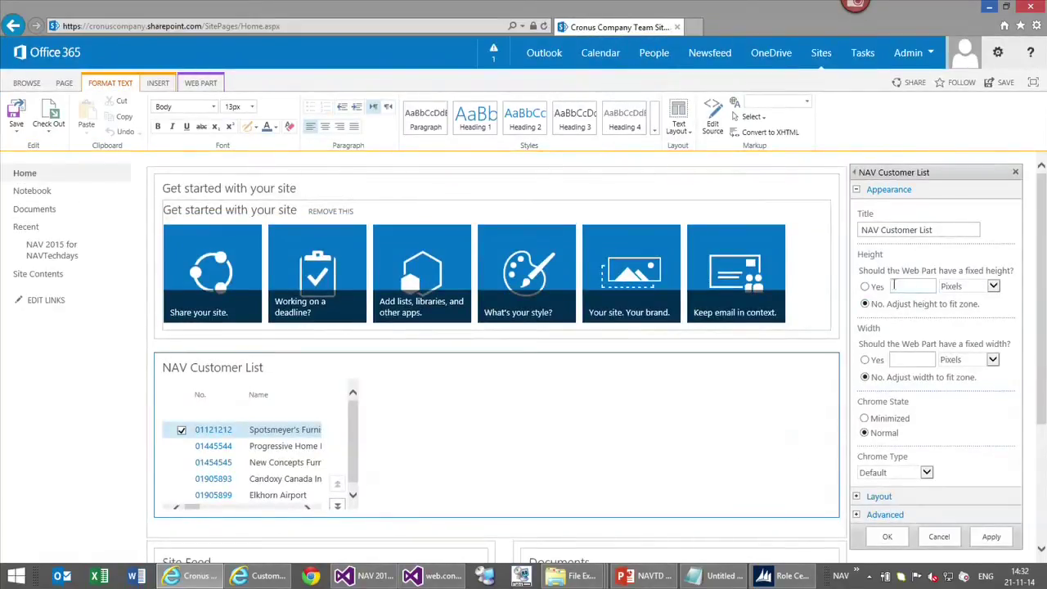
Fix the web part height at 500 and width at 1000 pixels, apply, and save the page
{"action": "left_click", "coordinate": [865, 288]}
{"action": "type", "text": "500"}
{"action": "left_click", "coordinate": [864, 360]}
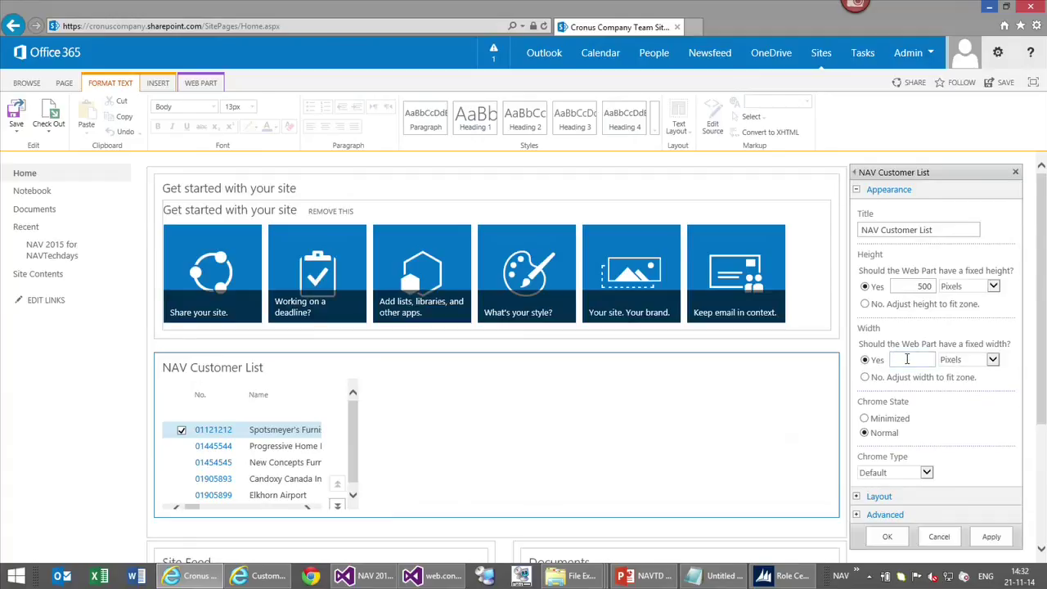
{"action": "type", "text": "1000"}
{"action": "key", "text": "Tab"}
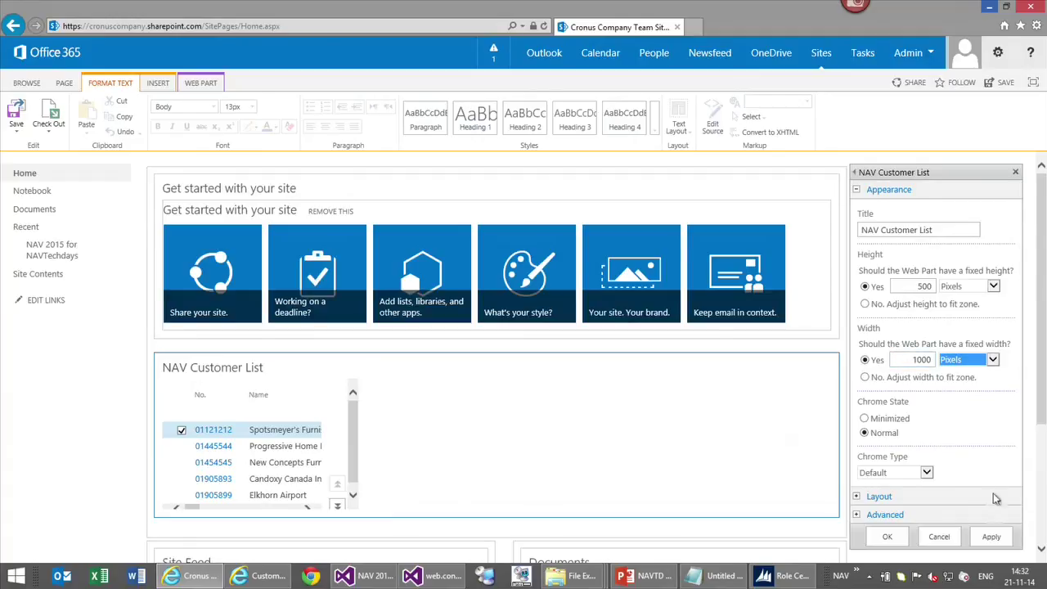
{"action": "left_click", "coordinate": [991, 545]}
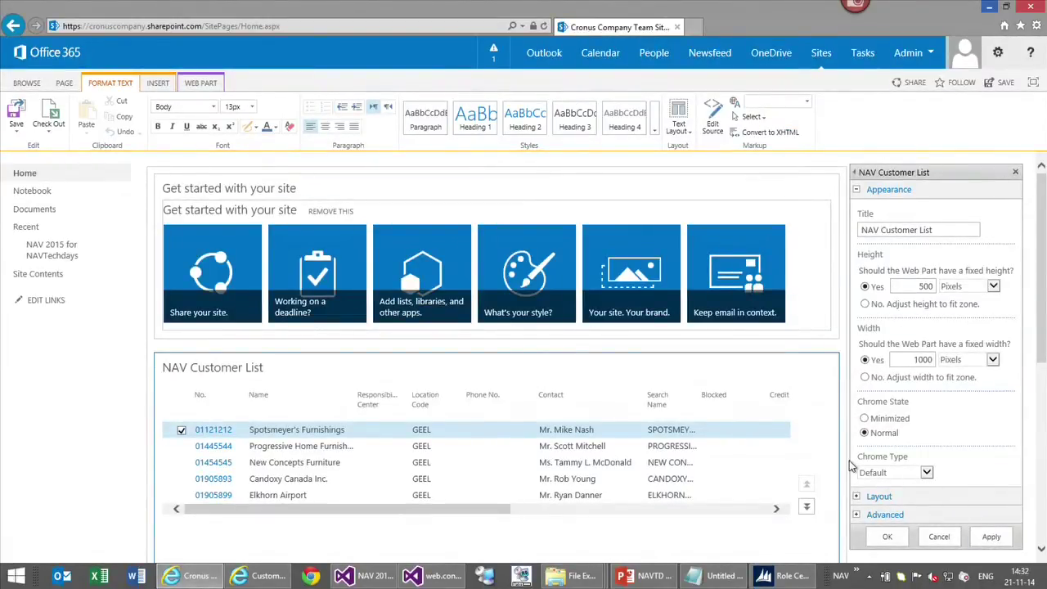
{"action": "left_click", "coordinate": [886, 537]}
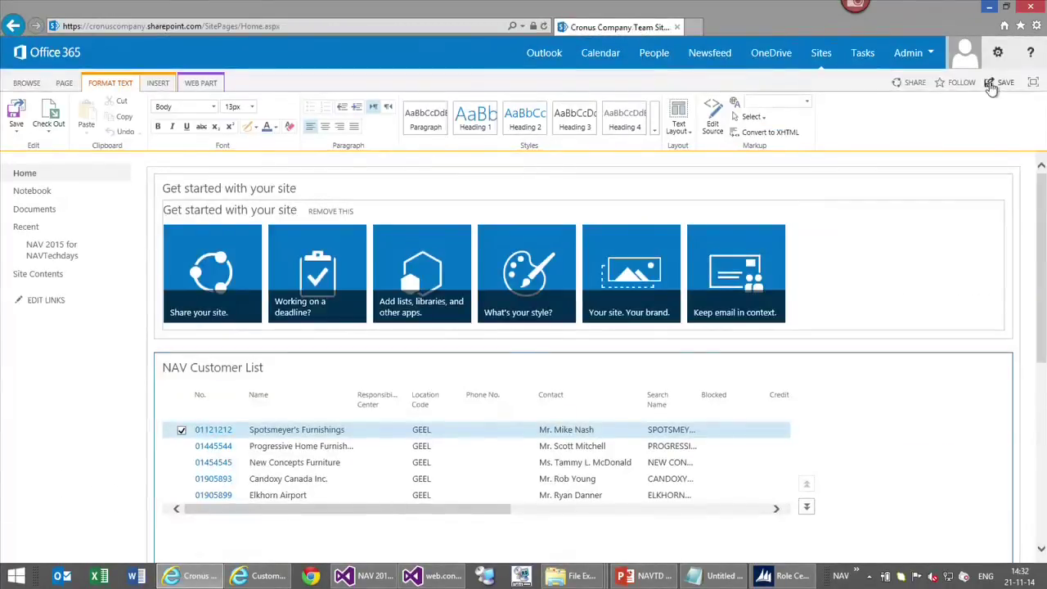
{"action": "left_click", "coordinate": [991, 87]}
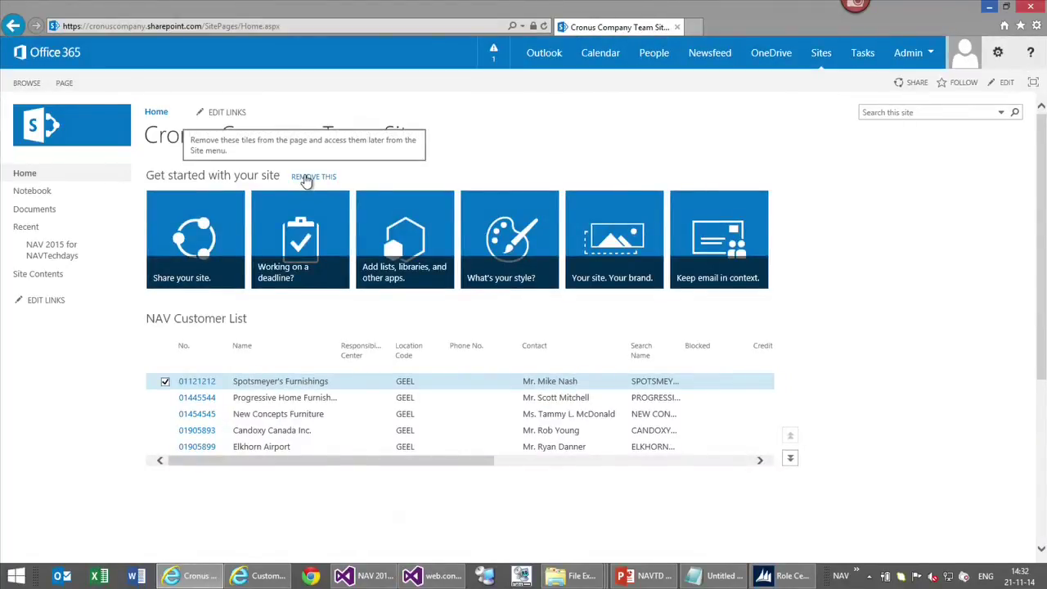
Remove the 'Get started with your site' tiles, confirming with OK, then return to Visual Studio
{"action": "left_click", "coordinate": [305, 177]}
{"action": "left_click", "coordinate": [582, 334]}
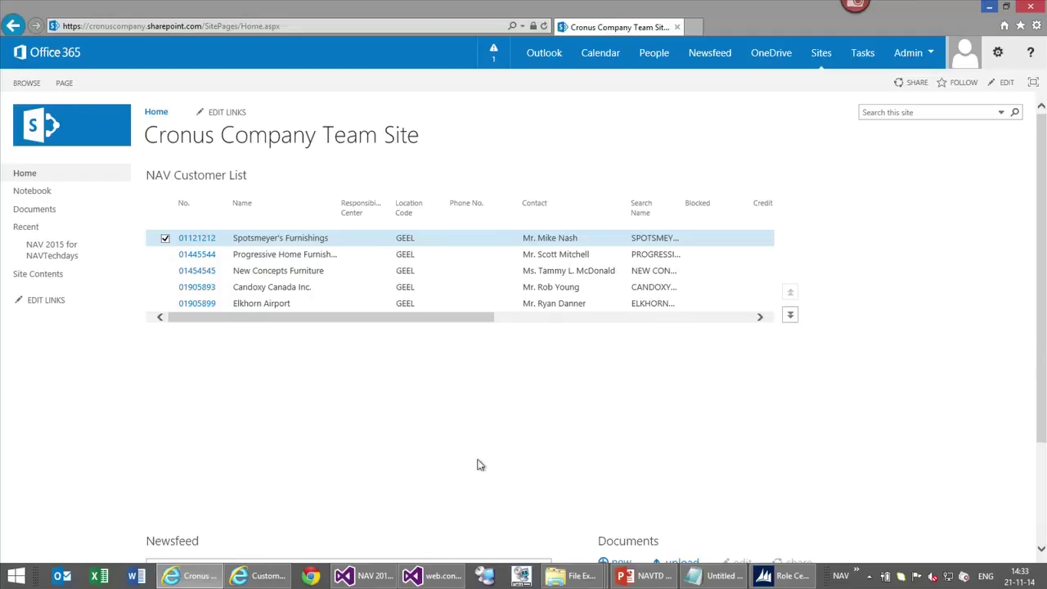
{"action": "left_click", "coordinate": [370, 575]}
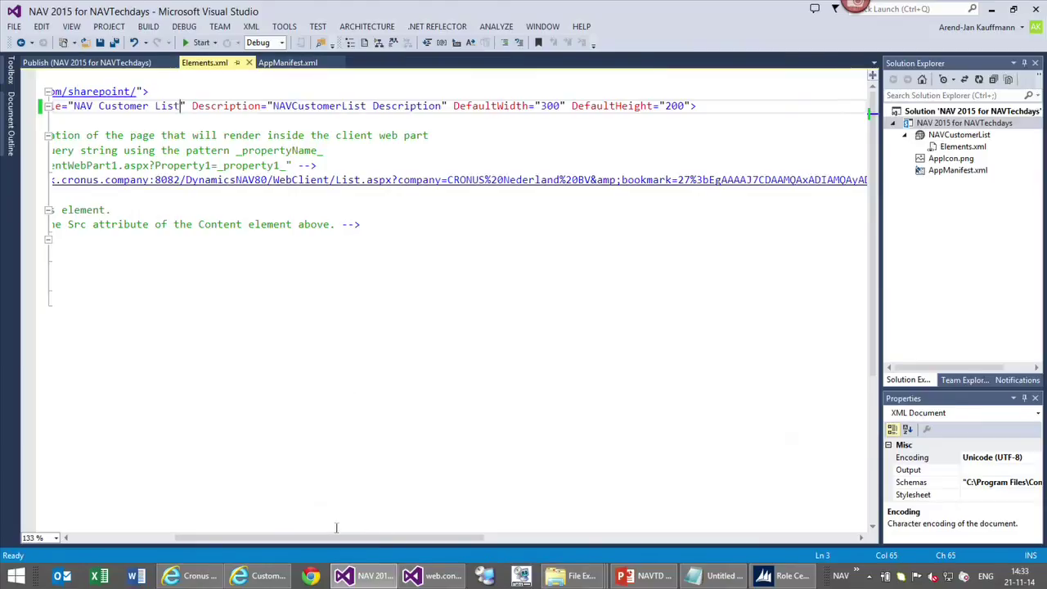
Delete the company, bookmark and mode=View parameters after List.aspx? in the Src URL
{"action": "left_click_drag", "start_coordinate": [346, 546], "coordinate": [395, 546]}
{"action": "left_click", "coordinate": [255, 180]}
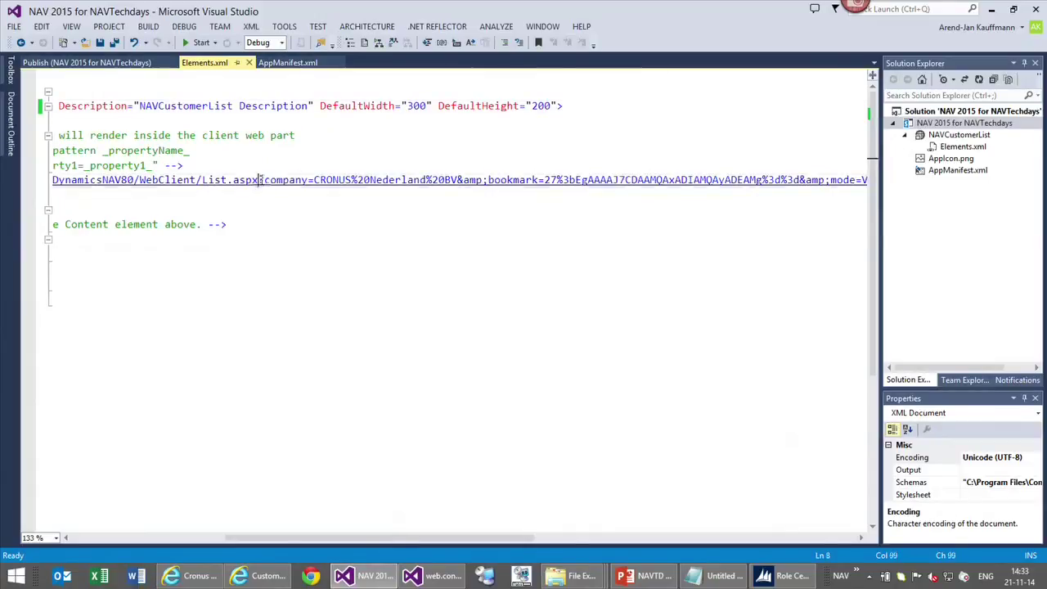
{"action": "key", "text": "Right"}
{"action": "key", "text": "shift+Right"}
{"action": "key", "text": "shift+Right"}
{"action": "key", "text": "shift+Right"}
{"action": "key", "text": "shift+Right"}
{"action": "key", "text": "shift+Right"}
{"action": "key", "text": "shift+Right"}
{"action": "key", "text": "shift+Right"}
{"action": "key", "text": "shift+Right"}
{"action": "key", "text": "shift+Right"}
{"action": "key", "text": "shift+Right"}
{"action": "key", "text": "shift+Right"}
{"action": "key", "text": "shift+Right"}
{"action": "key", "text": "shift+Right"}
{"action": "key", "text": "shift+Right"}
{"action": "key", "text": "shift+Right"}
{"action": "key", "text": "shift+Right"}
{"action": "key", "text": "shift+Right"}
{"action": "key", "text": "shift+Right"}
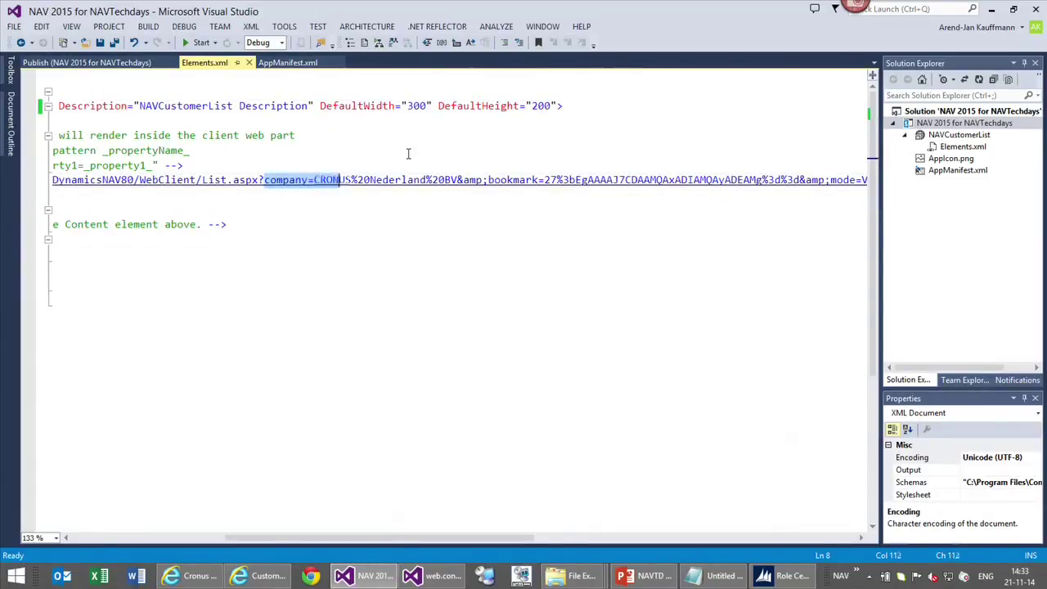
{"action": "key", "text": "shift+Right"}
{"action": "key", "text": "shift+Right"}
{"action": "key", "text": "shift+Right"}
{"action": "key", "text": "shift+Right"}
{"action": "key", "text": "shift+Right"}
{"action": "key", "text": "shift+Right"}
{"action": "key", "text": "shift+Right"}
{"action": "key", "text": "shift+Right"}
{"action": "key", "text": "shift+Right"}
{"action": "key", "text": "shift+Right"}
{"action": "key", "text": "shift+Right"}
{"action": "key", "text": "shift+Right"}
{"action": "key", "text": "shift+Right"}
{"action": "key", "text": "shift+Right"}
{"action": "key", "text": "shift+Right"}
{"action": "key", "text": "shift+Right"}
{"action": "key", "text": "shift+Right"}
{"action": "key", "text": "shift+Right"}
{"action": "key", "text": "shift+Right"}
{"action": "key", "text": "shift+Right"}
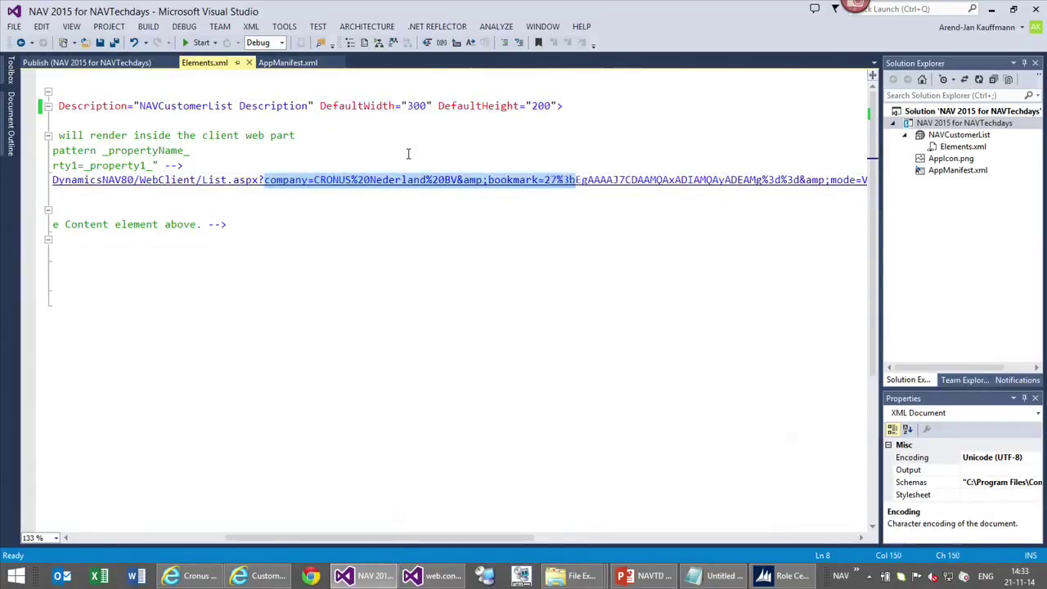
{"action": "key", "text": "shift+Right"}
{"action": "key", "text": "shift+Right"}
{"action": "key", "text": "shift+Right"}
{"action": "key", "text": "shift+Right"}
{"action": "key", "text": "shift+Right"}
{"action": "key", "text": "shift+Right"}
{"action": "key", "text": "shift+Right"}
{"action": "key", "text": "shift+Right"}
{"action": "key", "text": "shift+Right"}
{"action": "key", "text": "shift+Right"}
{"action": "key", "text": "shift+Right"}
{"action": "key", "text": "shift+Right"}
{"action": "key", "text": "shift+Right"}
{"action": "key", "text": "shift+Right"}
{"action": "key", "text": "shift+Right"}
{"action": "key", "text": "shift+Right"}
{"action": "key", "text": "shift+Right"}
{"action": "key", "text": "shift+Right"}
{"action": "key", "text": "shift+Right"}
{"action": "key", "text": "shift+Right"}
{"action": "key", "text": "shift+Left"}
{"action": "key", "text": "shift+Left"}
{"action": "key", "text": "shift+Left"}
{"action": "key", "text": "shift+Left"}
{"action": "key", "text": "shift+Left"}
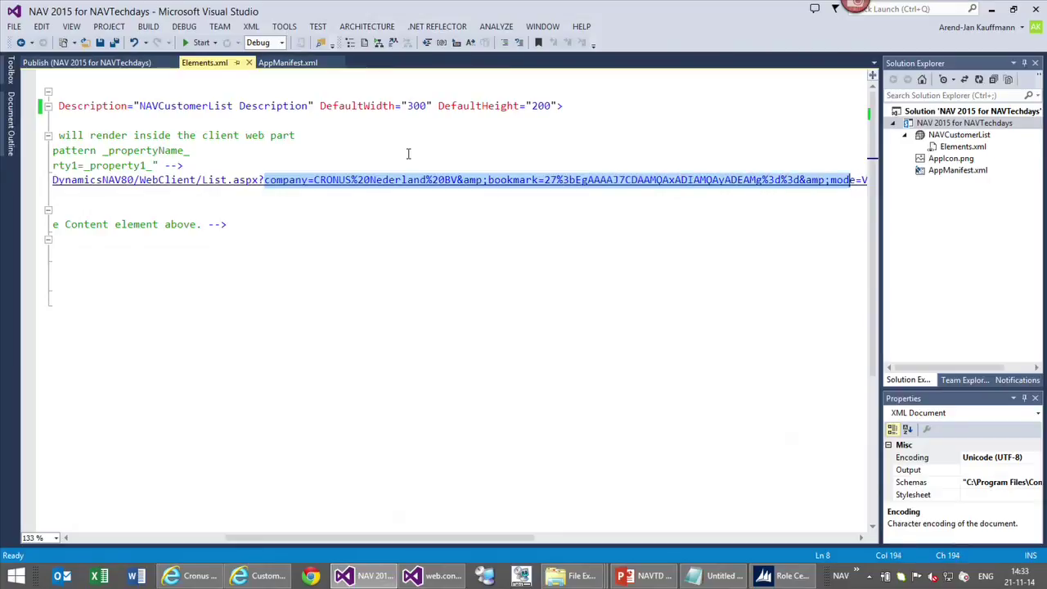
{"action": "key", "text": "Delete"}
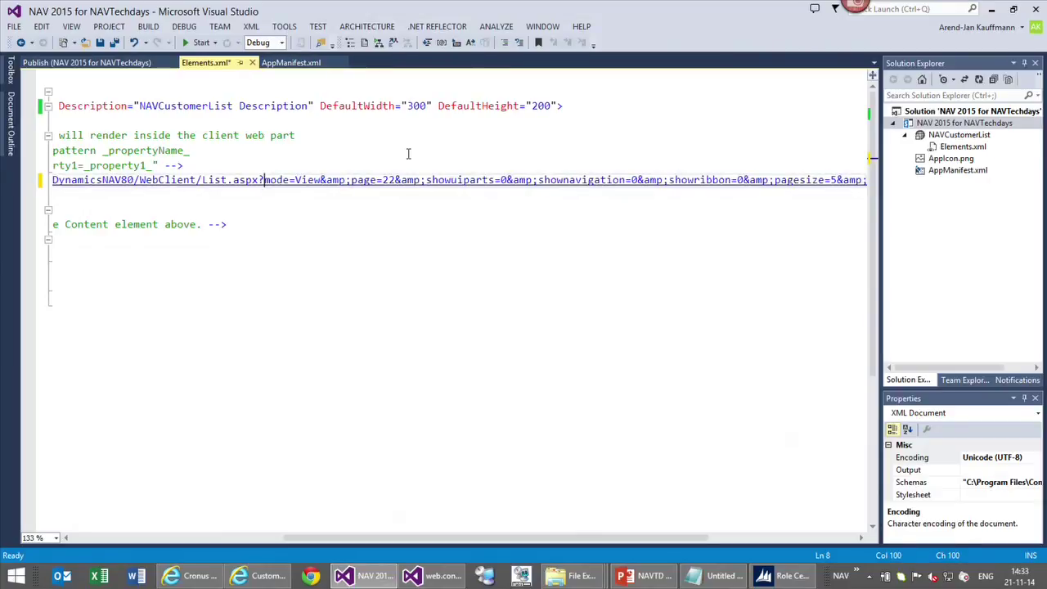
{"action": "key", "text": "shift+Right"}
{"action": "key", "text": "shift+Right"}
{"action": "key", "text": "shift+Right"}
{"action": "key", "text": "shift+Right"}
{"action": "key", "text": "shift+Right"}
{"action": "key", "text": "shift+Right"}
{"action": "key", "text": "shift+Right"}
{"action": "key", "text": "shift+Right"}
{"action": "key", "text": "Delete"}
{"action": "key", "text": "Delete"}
Check the pagesize=5 parameter in the Src URL, then return to the SharePoint site
{"action": "left_click_drag", "start_coordinate": [335, 540], "coordinate": [381, 541]}
{"action": "left_click", "coordinate": [692, 179]}
{"action": "left_click_drag", "start_coordinate": [691, 179], "coordinate": [632, 179]}
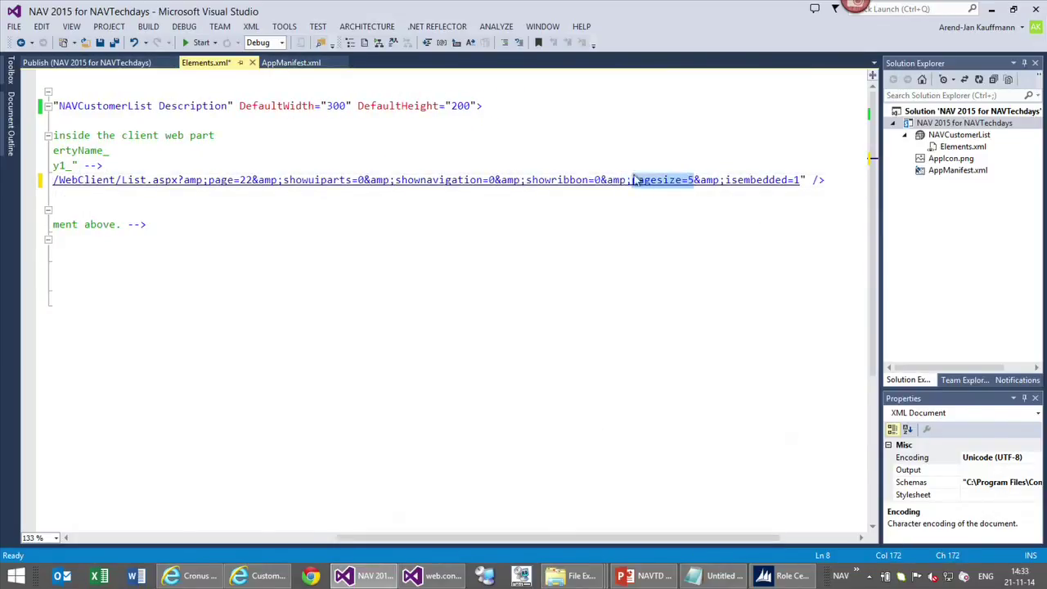
{"action": "left_click", "coordinate": [642, 224]}
{"action": "left_click", "coordinate": [991, 9]}
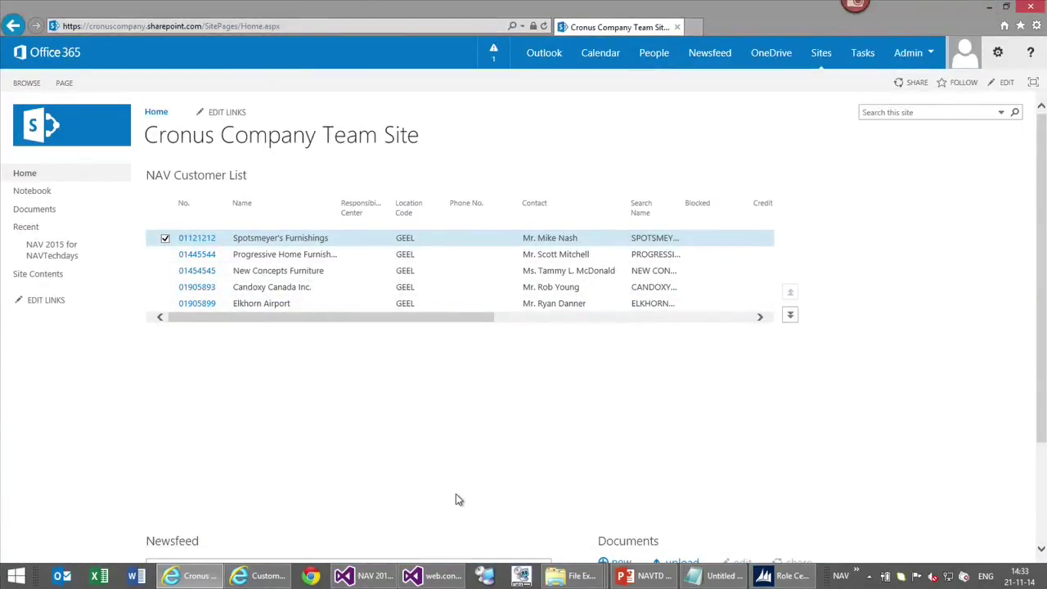
Advance the NAV Customer List to the next page of five customers
{"action": "left_click", "coordinate": [791, 318]}
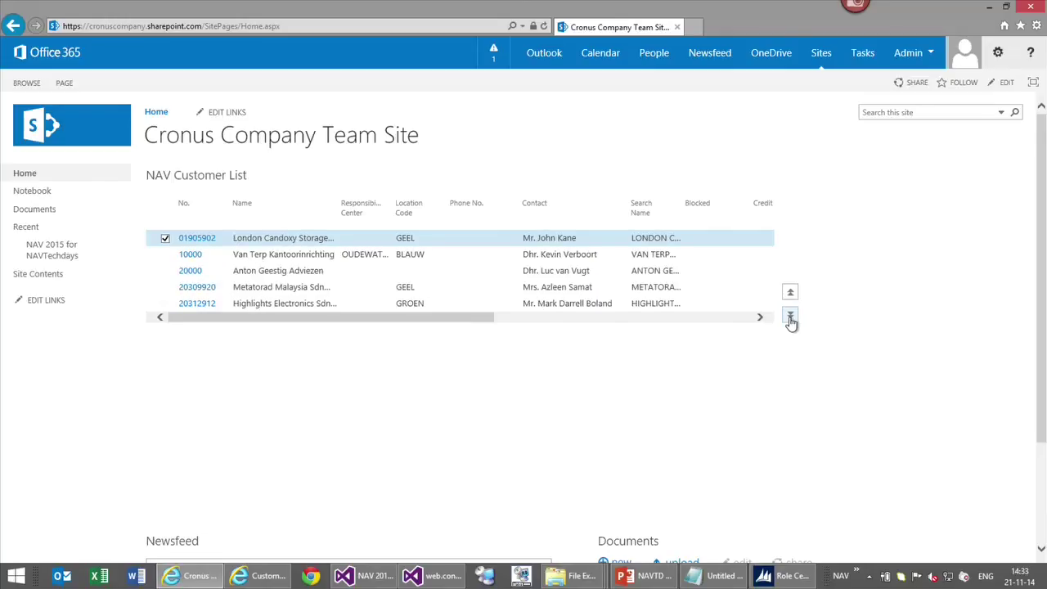
{"action": "left_click", "coordinate": [791, 319]}
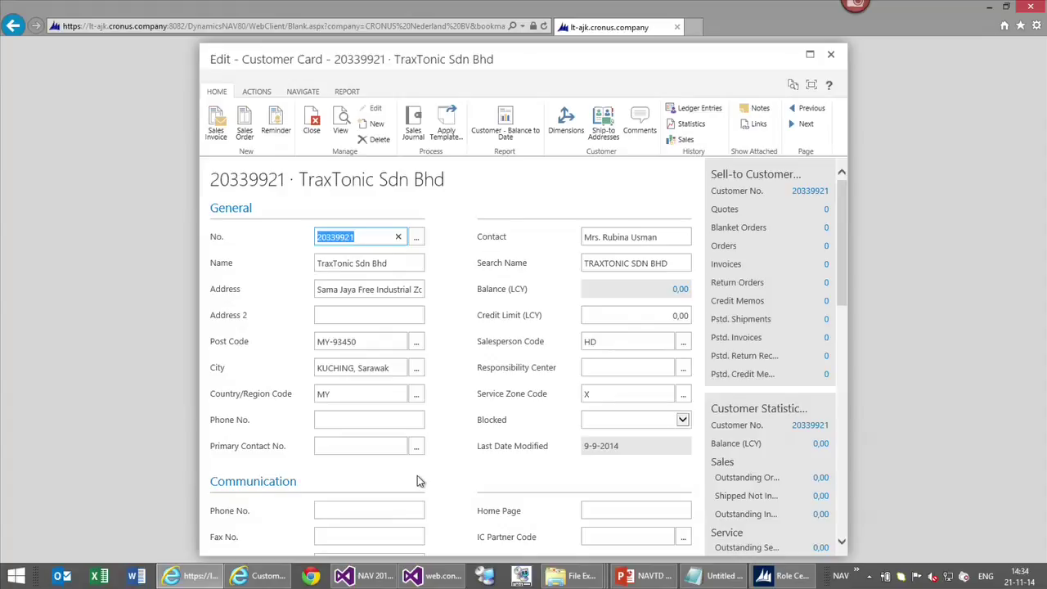
Close the Customer Card, scroll Elements.xml back left, and bring up the project's context menu
{"action": "left_click", "coordinate": [829, 58]}
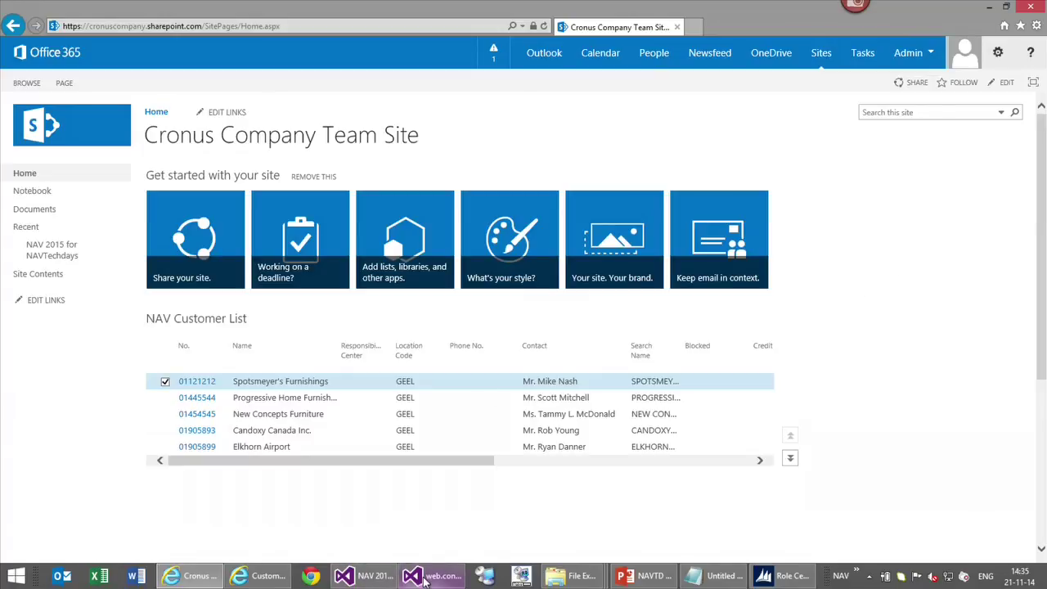
{"action": "left_click", "coordinate": [365, 576]}
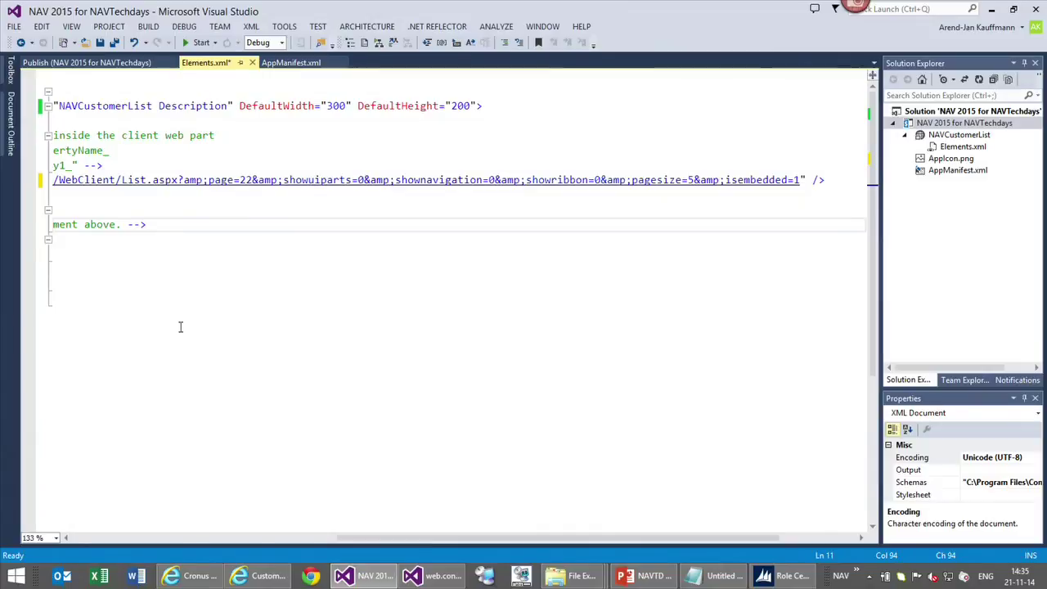
{"action": "left_click_drag", "start_coordinate": [405, 537], "coordinate": [143, 537]}
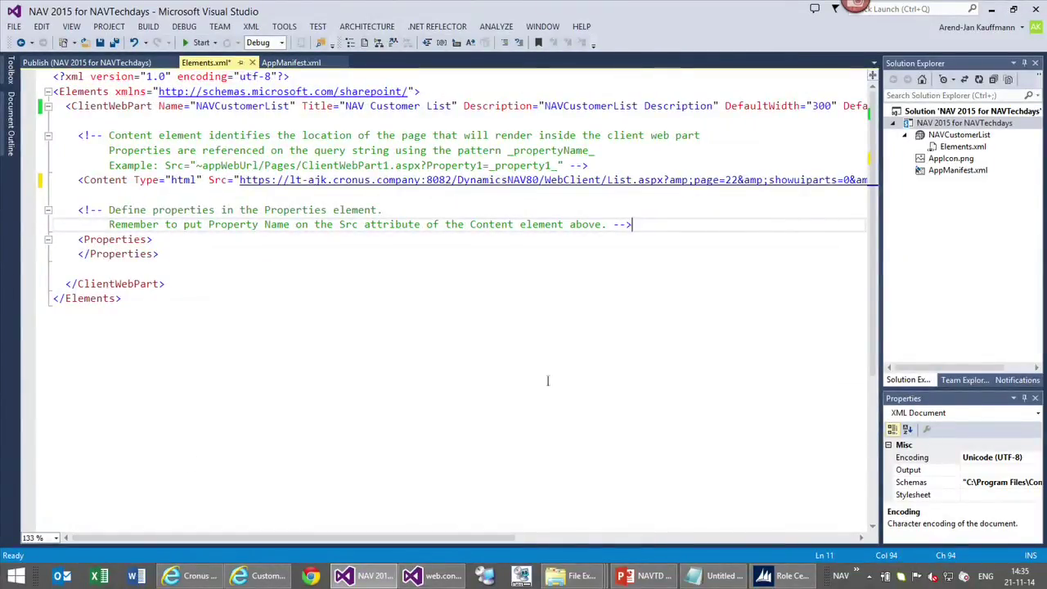
{"action": "right_click", "coordinate": [927, 125]}
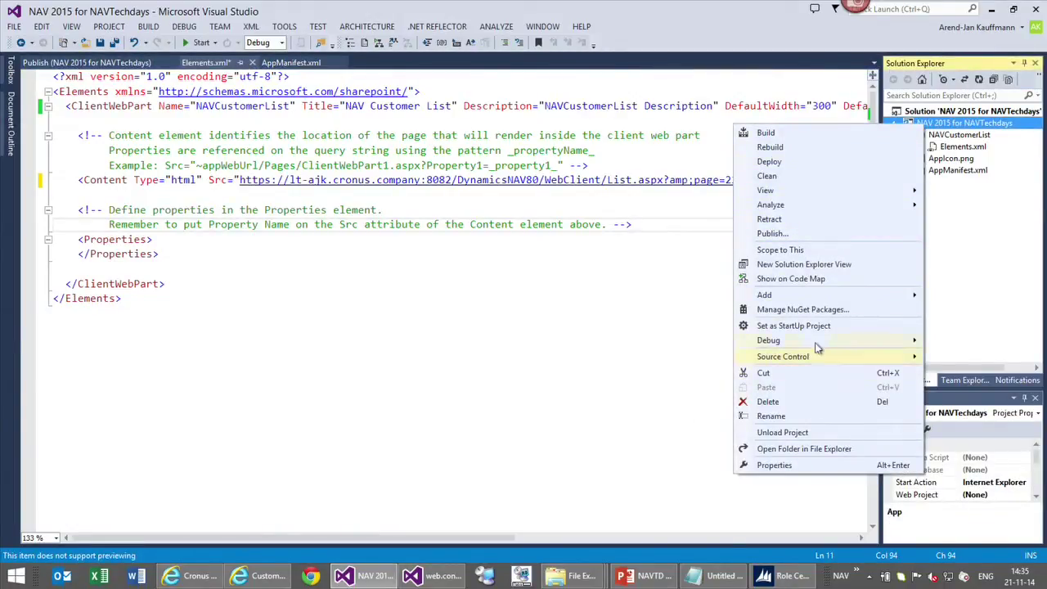
Pick the Client Web Part (Host Web) template in Add New Item and select the ClientWebPart1 name
{"action": "left_click", "coordinate": [799, 301]}
{"action": "left_click", "coordinate": [584, 296]}
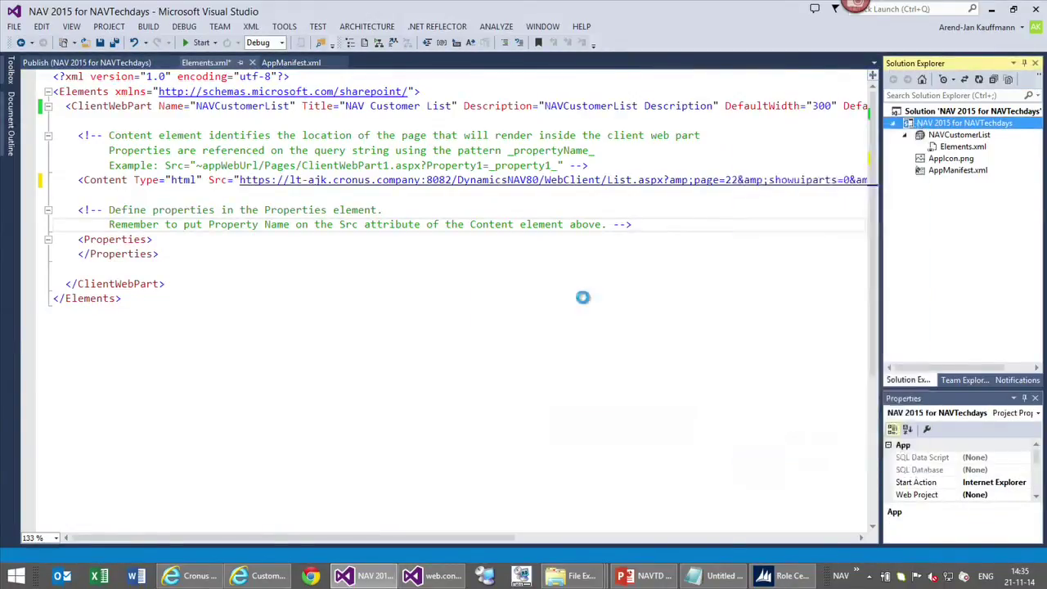
{"action": "left_click", "coordinate": [467, 376]}
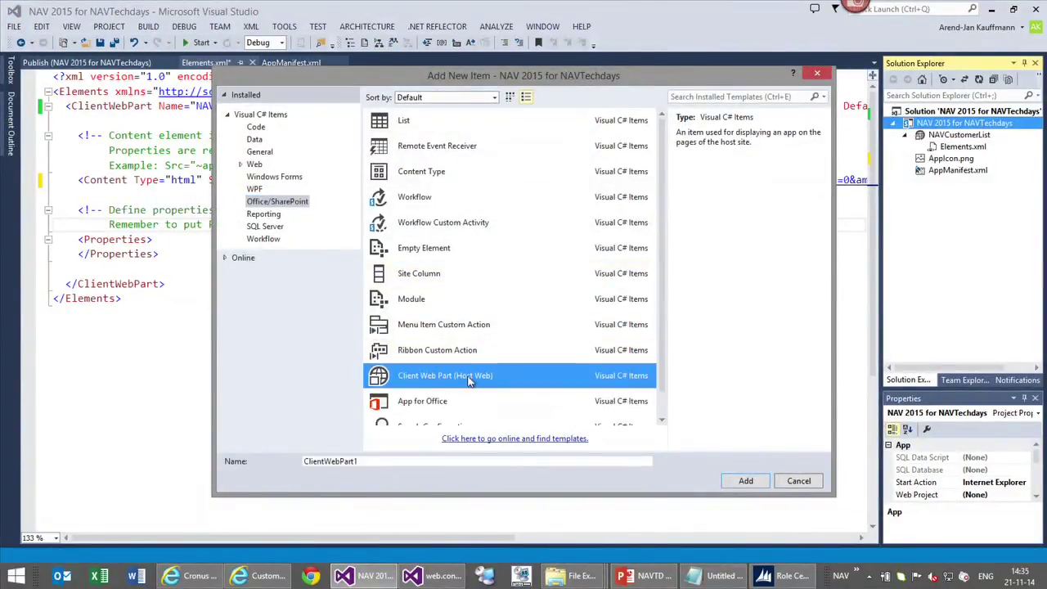
{"action": "left_click", "coordinate": [384, 461]}
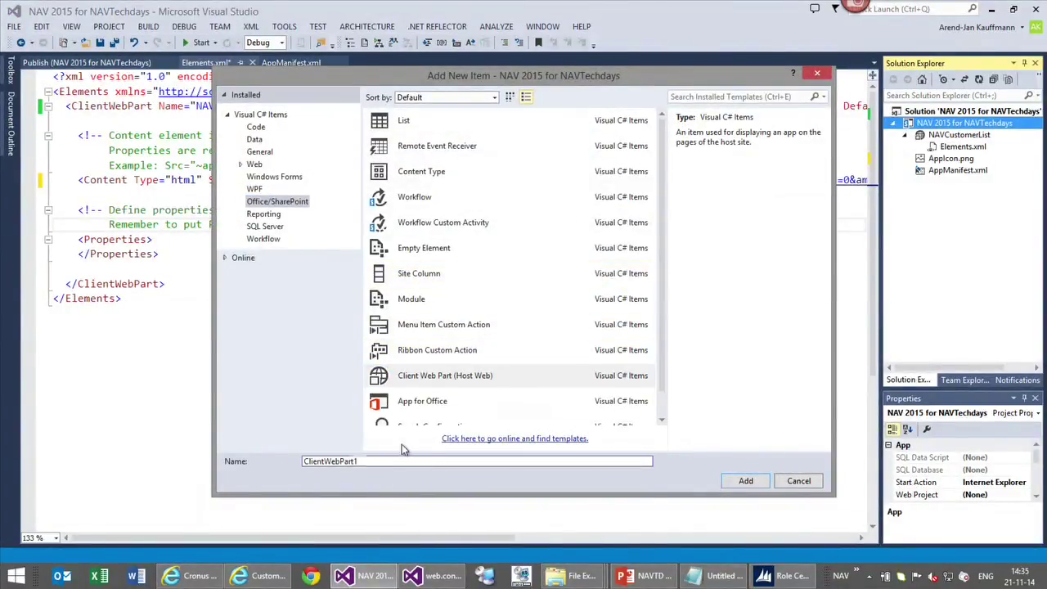
{"action": "key", "text": "ctrl+a"}
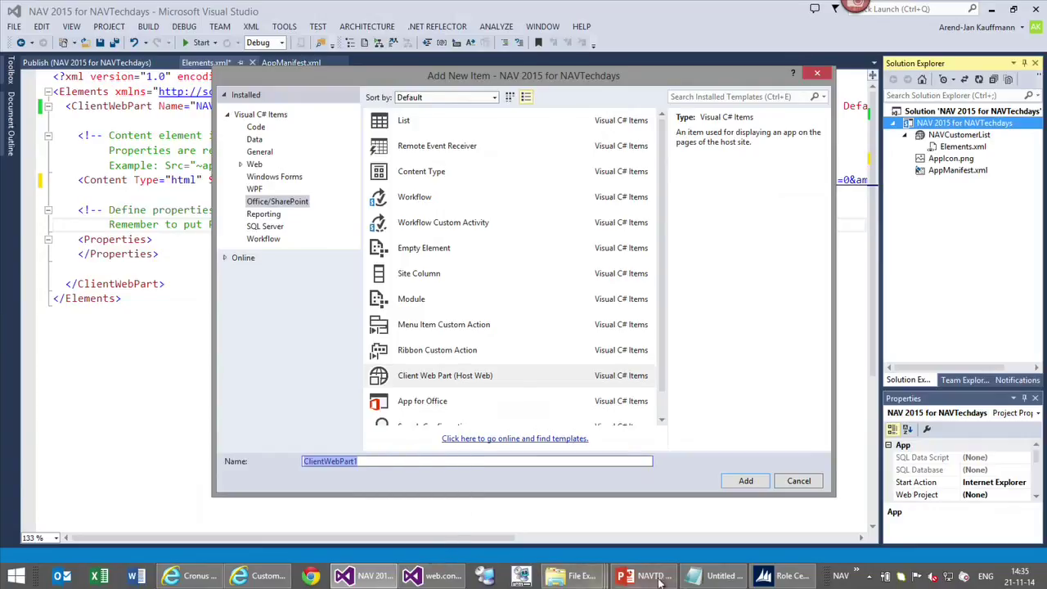
{"action": "left_click", "coordinate": [854, 578]}
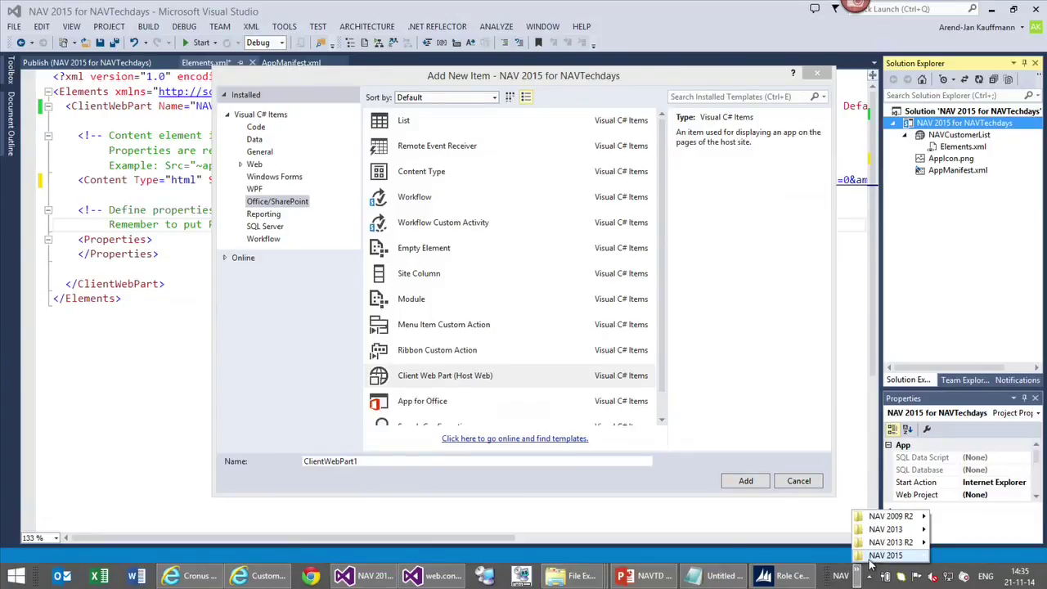
Find page 1390 Mini Generic Chart in the NAV 2015 Object Designer, then minimize it
{"action": "mouse_move", "coordinate": [871, 561]}
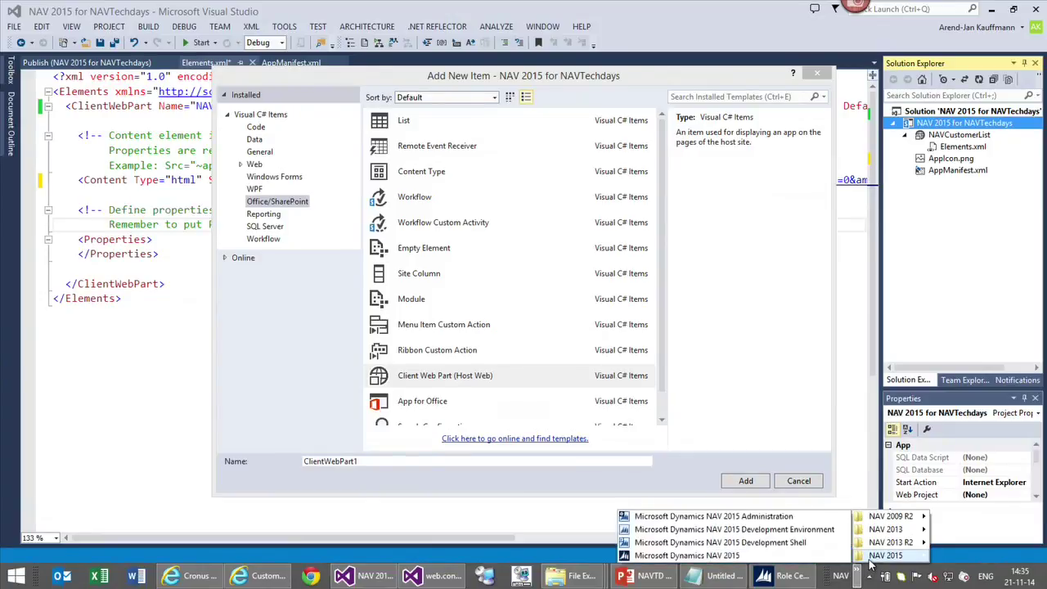
{"action": "left_click", "coordinate": [759, 530]}
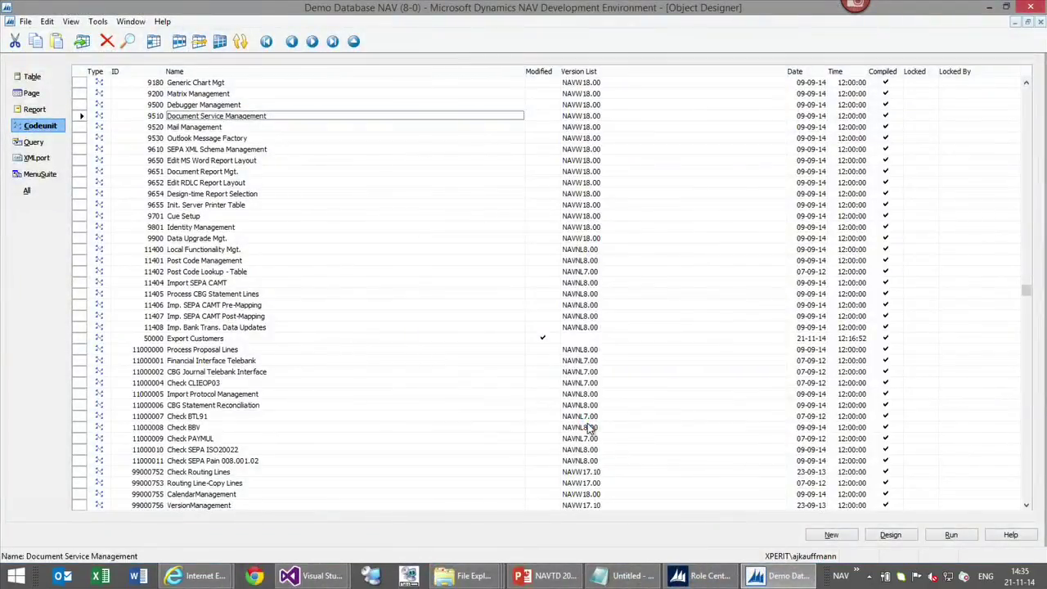
{"action": "key", "text": "alt+g"}
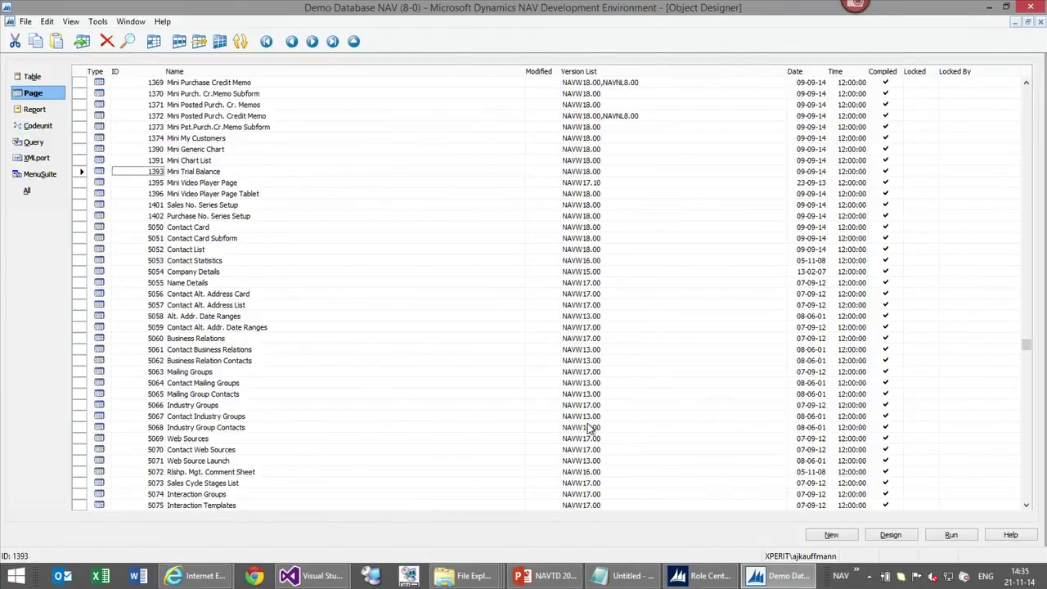
{"action": "key", "text": "Up"}
{"action": "key", "text": "Up"}
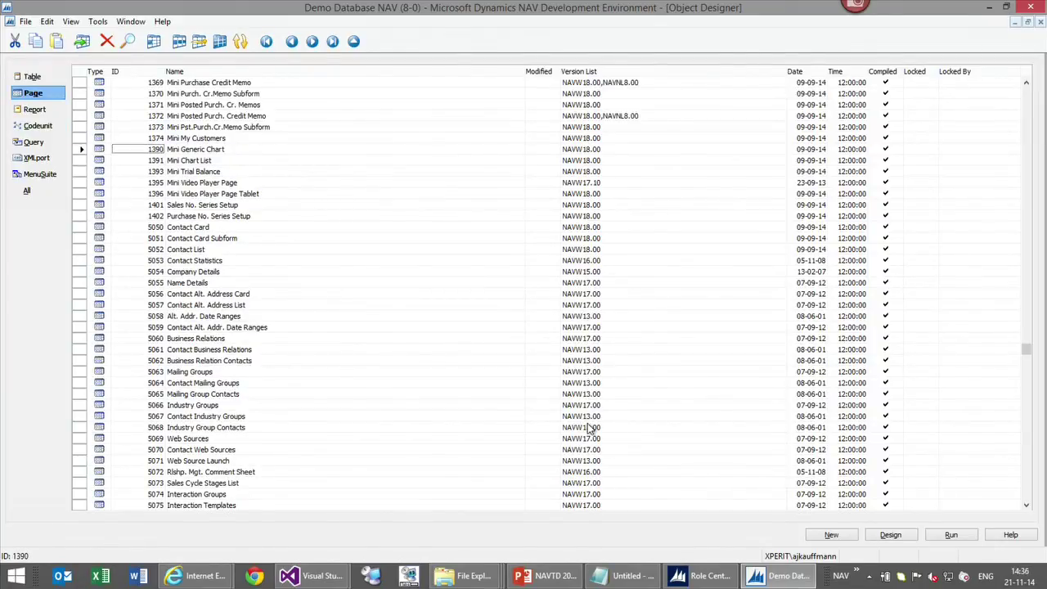
{"action": "left_click", "coordinate": [992, 8]}
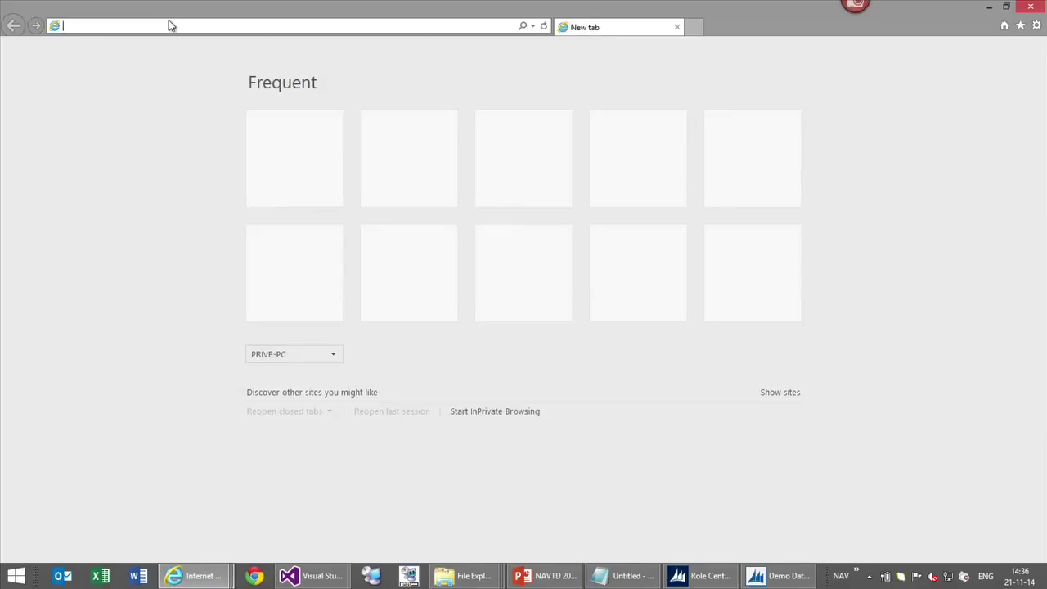
Load the NAV Web Client page 1390 (lt-ajk) in Internet Explorer and copy its URL
{"action": "type", "text": "c"}
{"action": "key", "text": "BackSpace"}
{"action": "key", "text": "BackSpace"}
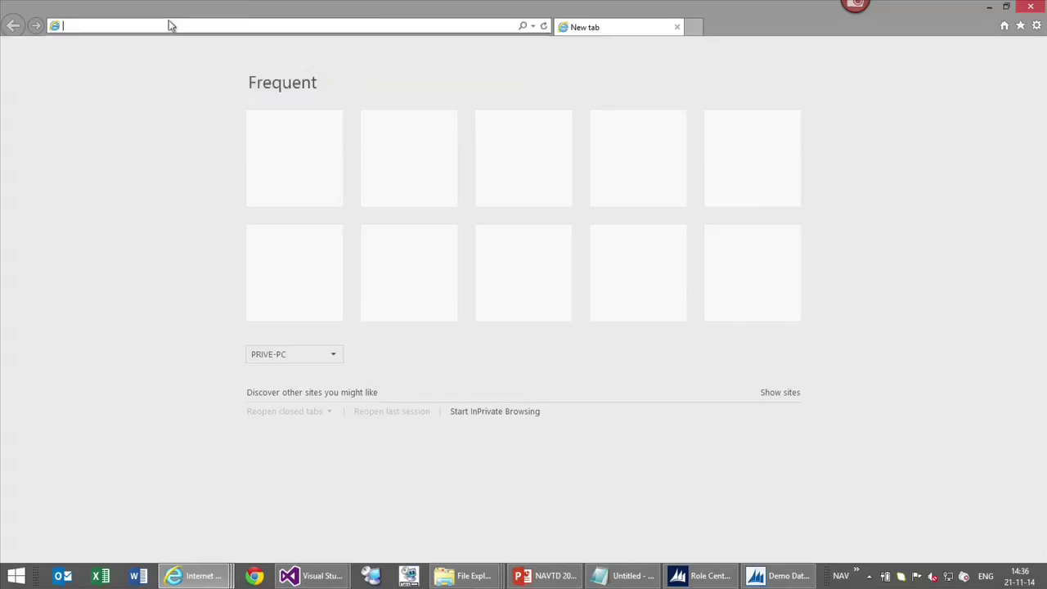
{"action": "type", "text": "lt-ajk.cronus.company:8082/"}
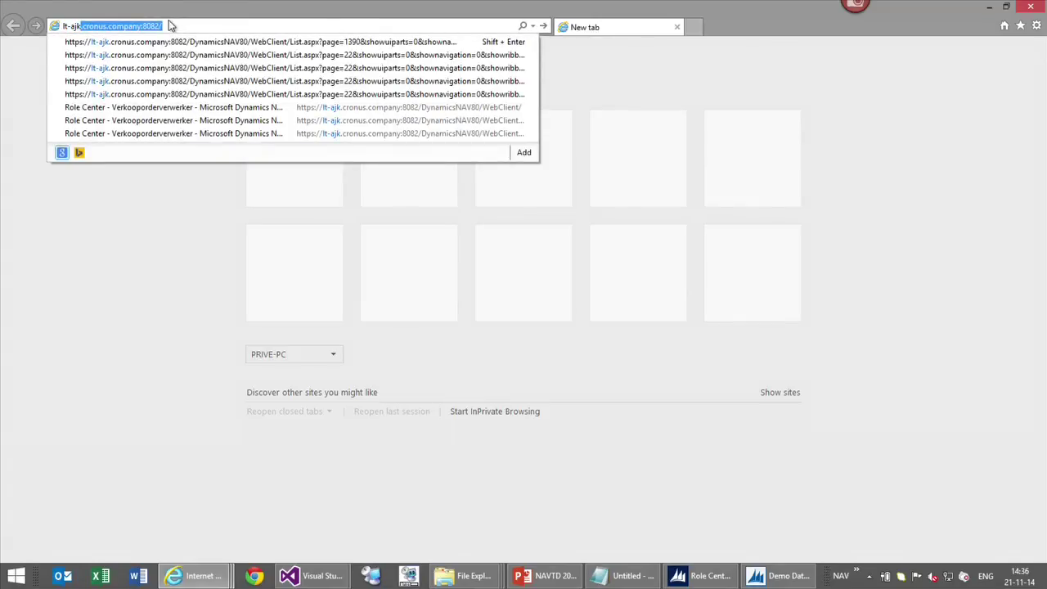
{"action": "key", "text": "Down"}
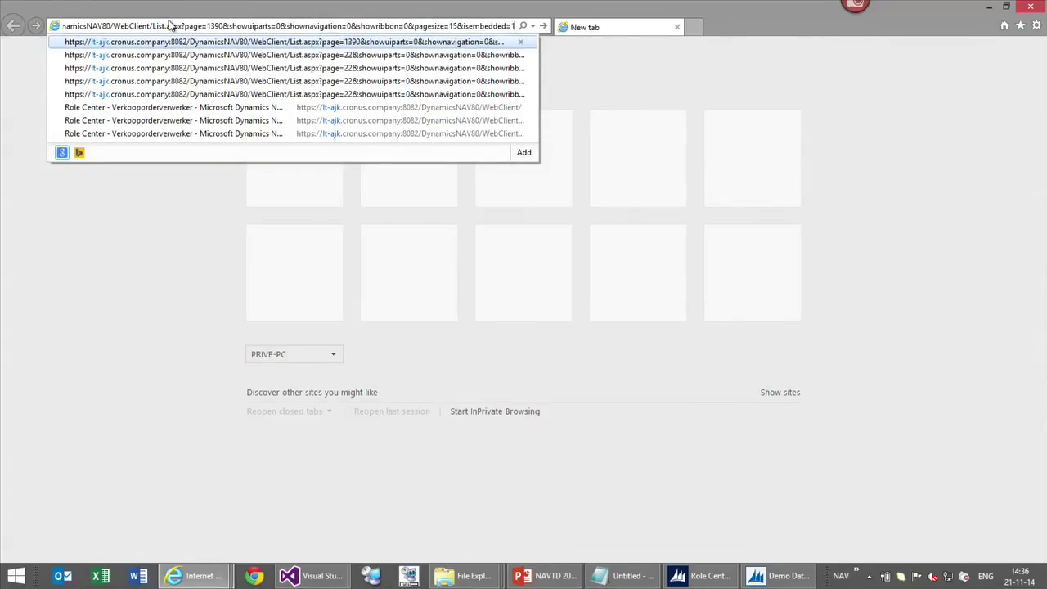
{"action": "key", "text": "Return"}
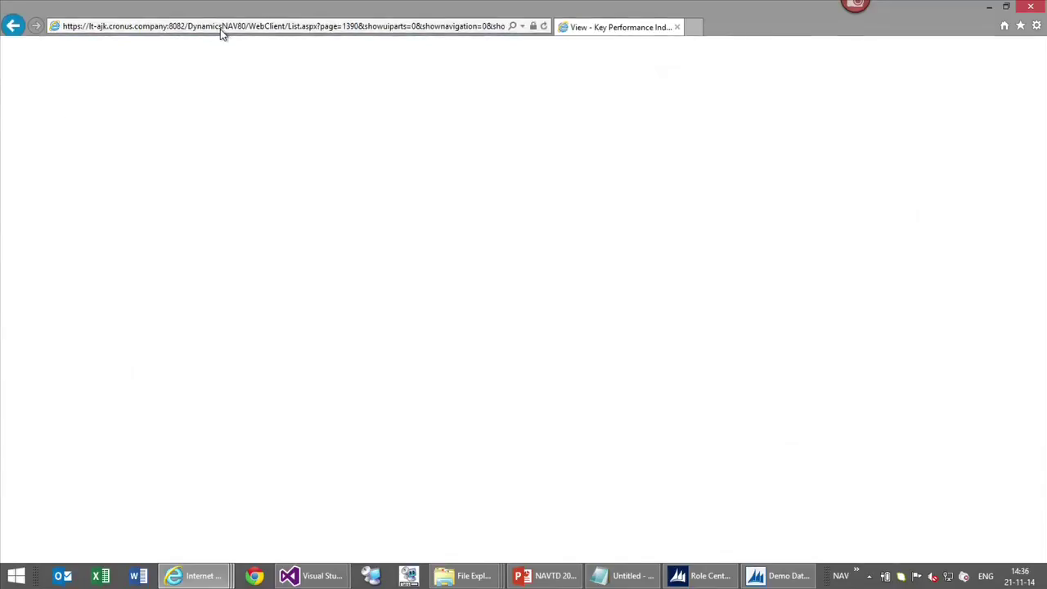
{"action": "left_click", "coordinate": [286, 27]}
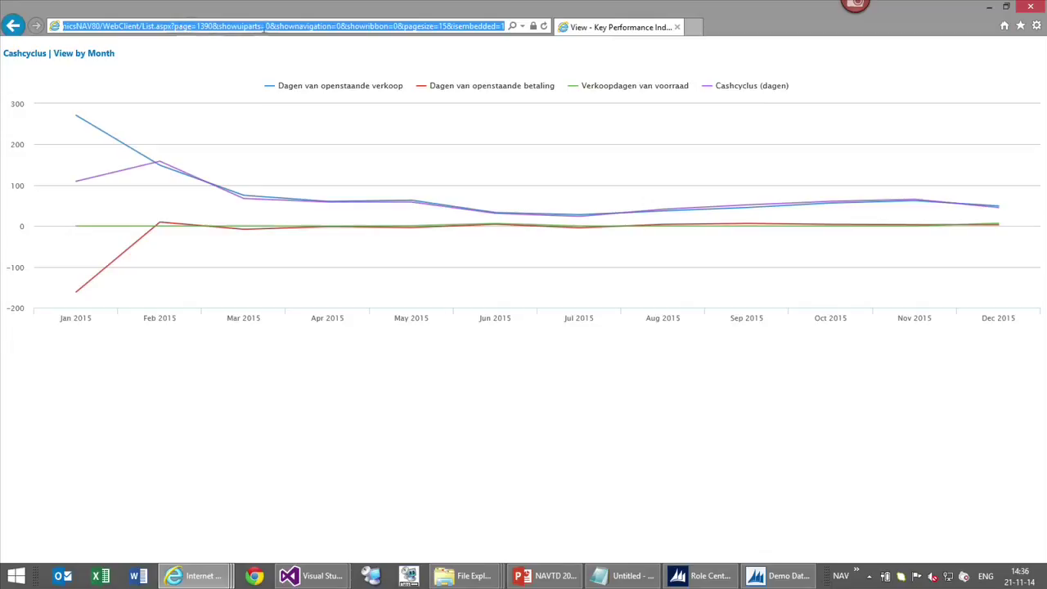
{"action": "left_click", "coordinate": [986, 7]}
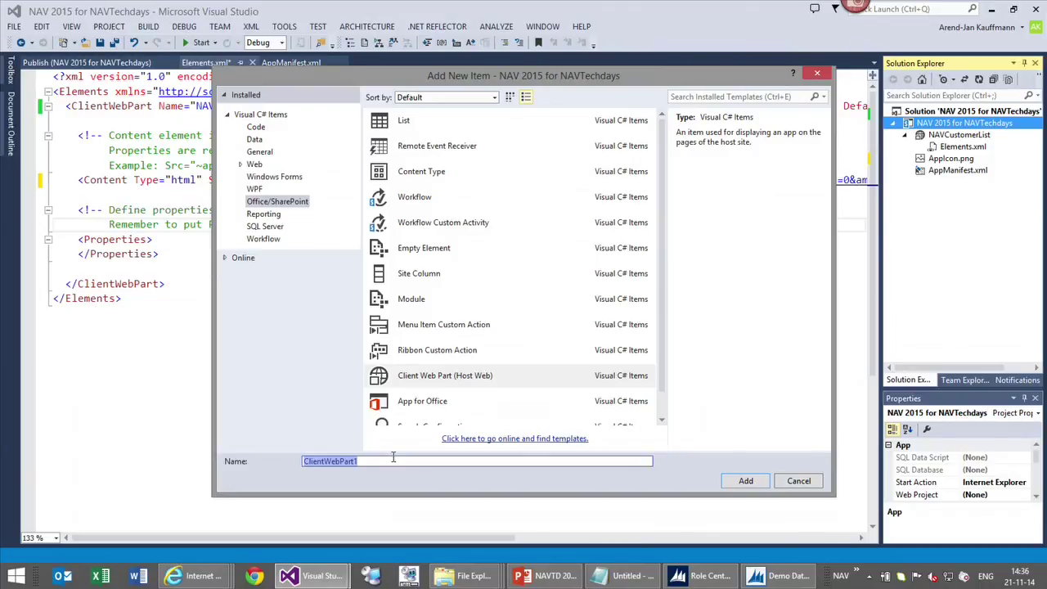
Add a MiniGenericChart client web part pointing to the copied page 1390 URL
{"action": "type", "text": "Mini"}
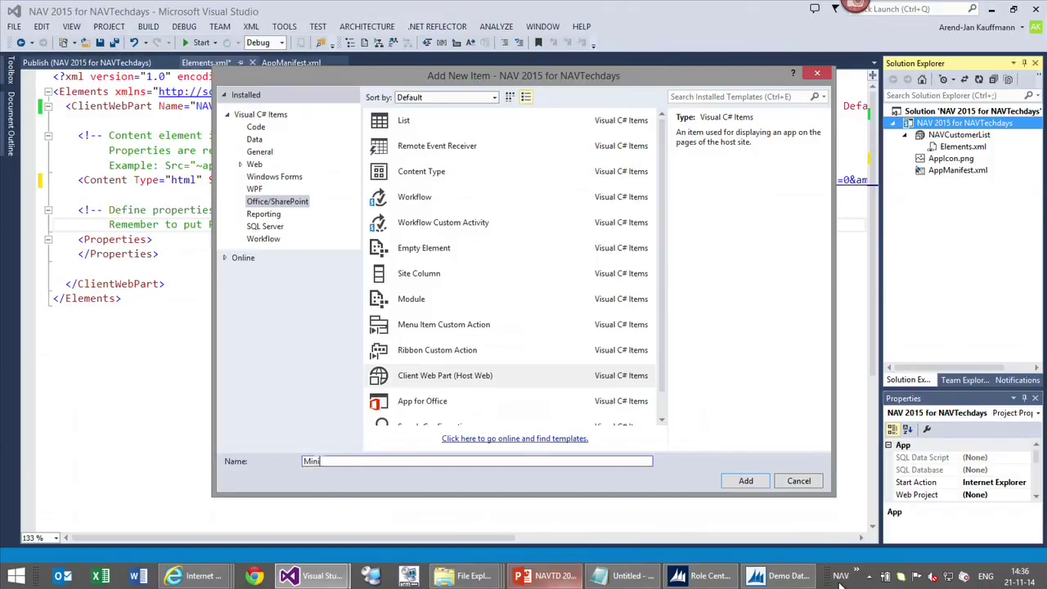
{"action": "left_click", "coordinate": [785, 576]}
{"action": "key", "text": "alt+Tab"}
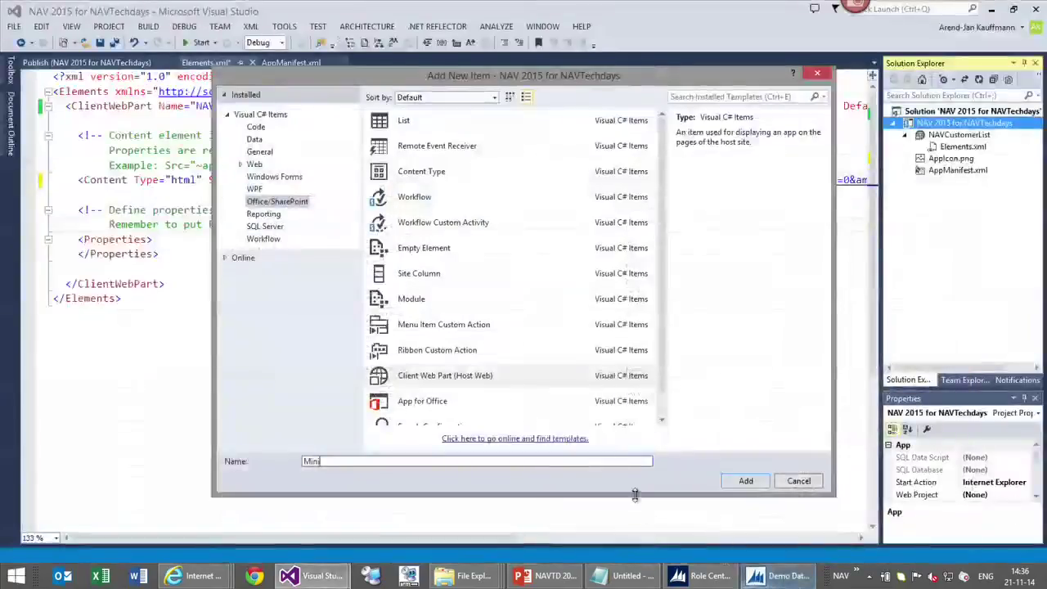
{"action": "type", "text": "GenericChart"}
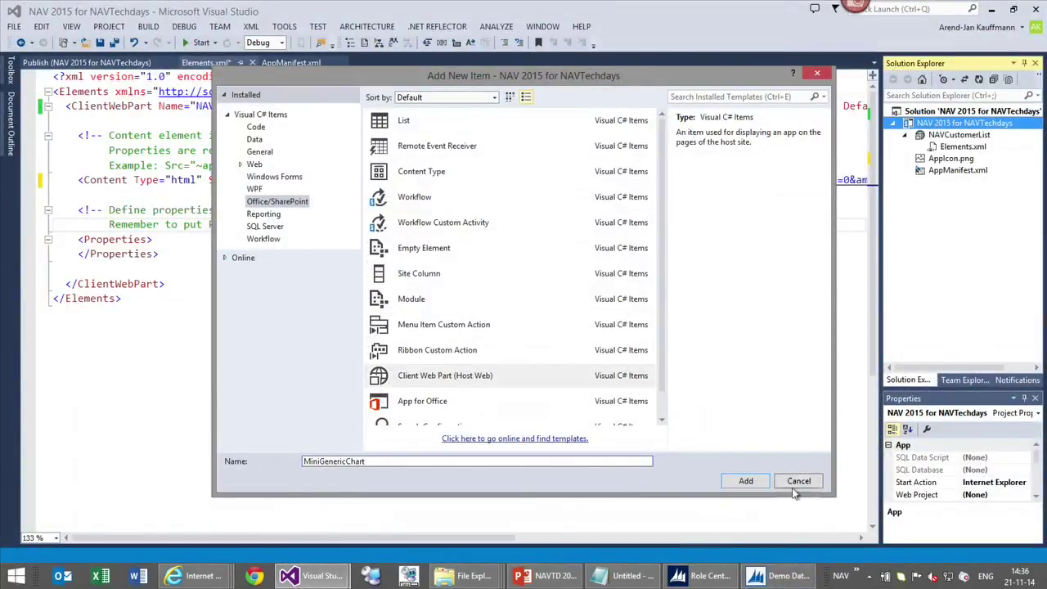
{"action": "left_click", "coordinate": [747, 480]}
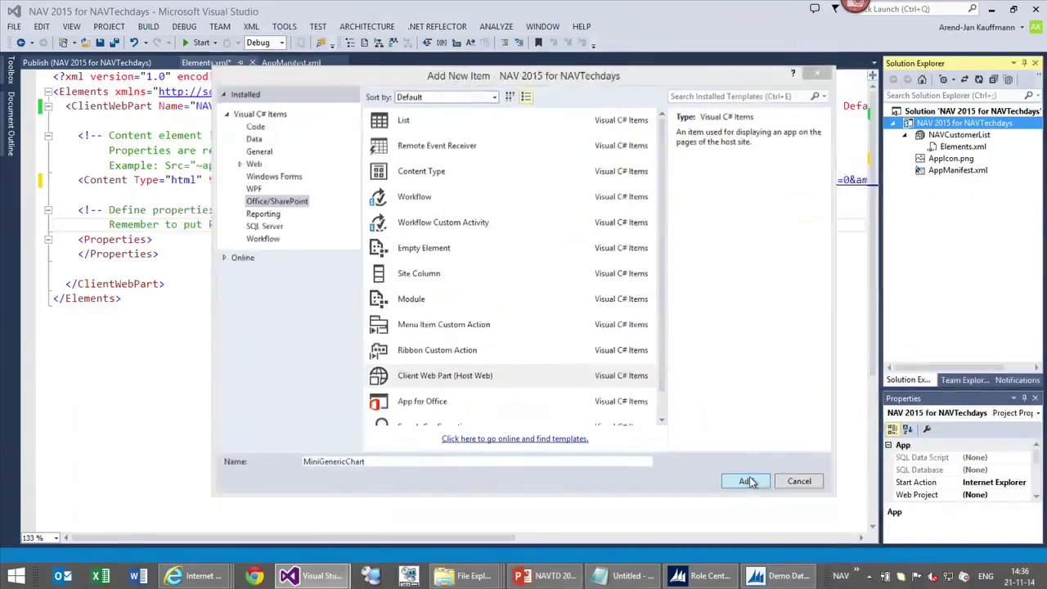
{"action": "left_click", "coordinate": [383, 313]}
{"action": "left_click", "coordinate": [374, 327]}
{"action": "key", "text": "ctrl+v"}
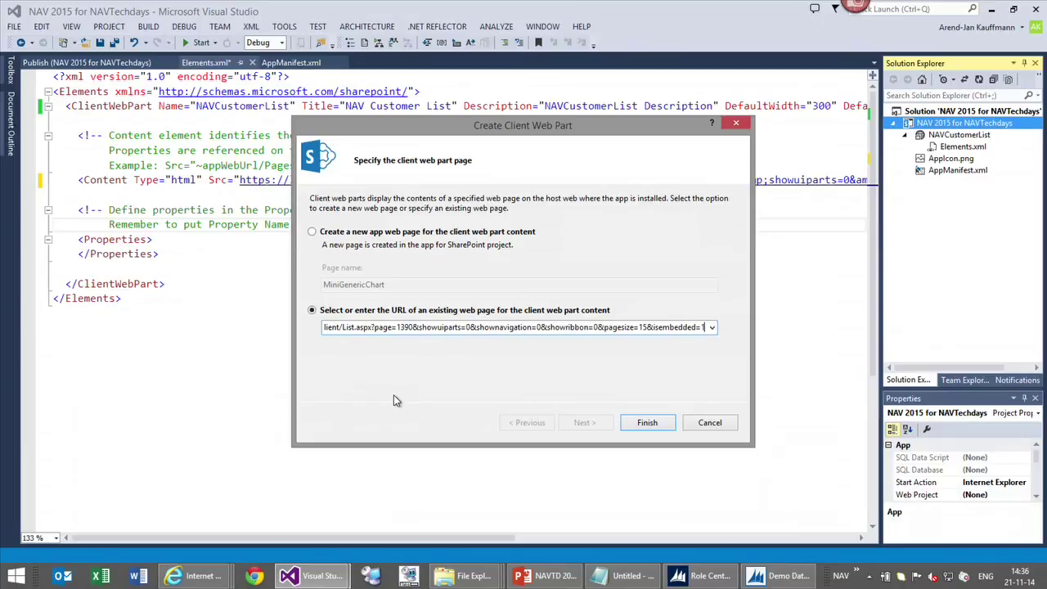
{"action": "left_click", "coordinate": [646, 424]}
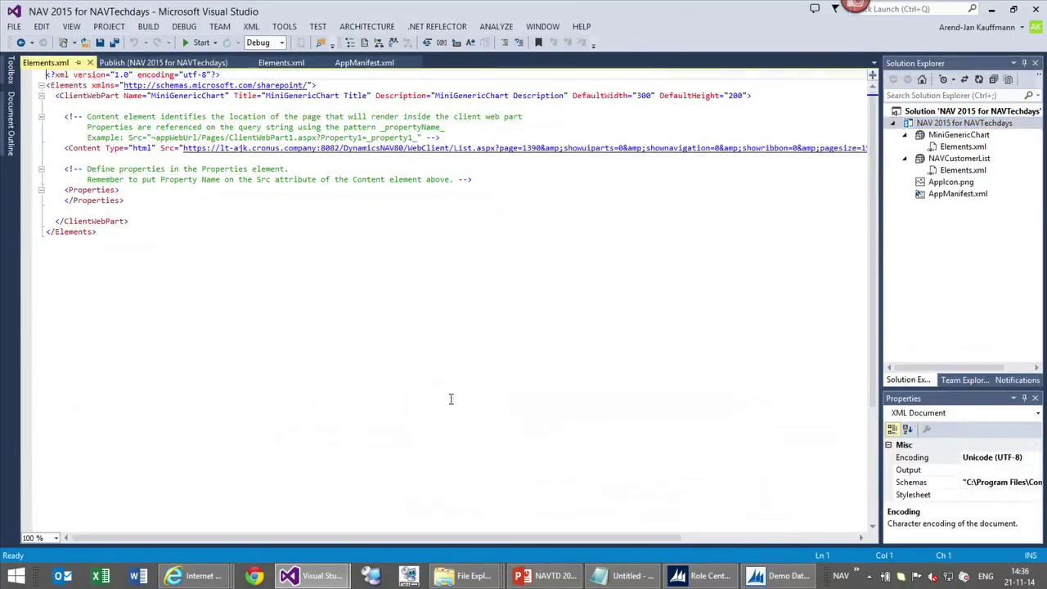
Change the web part title to 'Mini Generic Chart' in Elements.xml and save
{"action": "scroll", "coordinate": [451, 399], "scroll_direction": "up", "scroll_amount": 3}
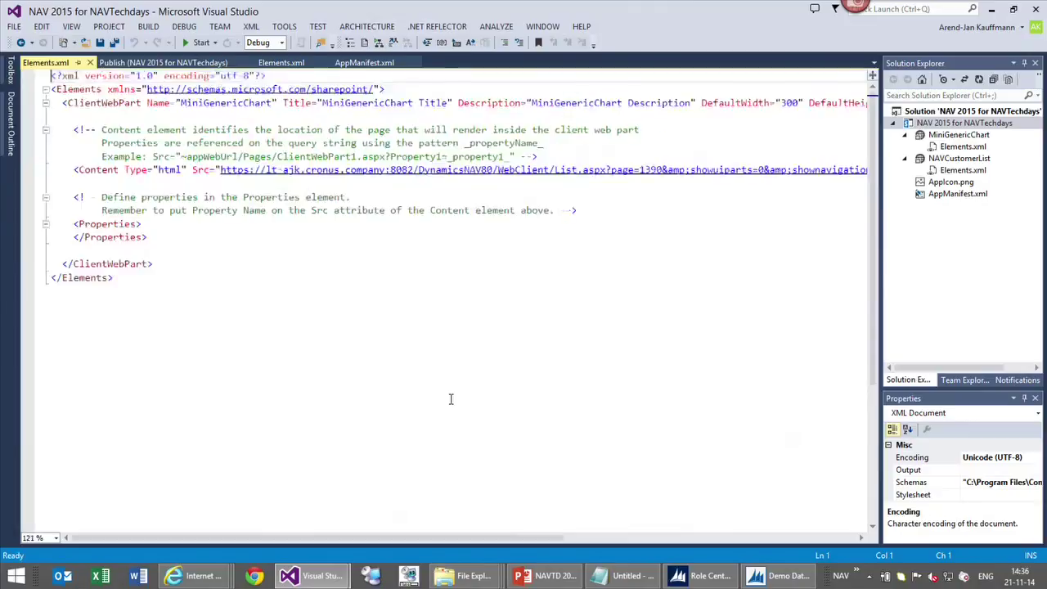
{"action": "left_click", "coordinate": [379, 107]}
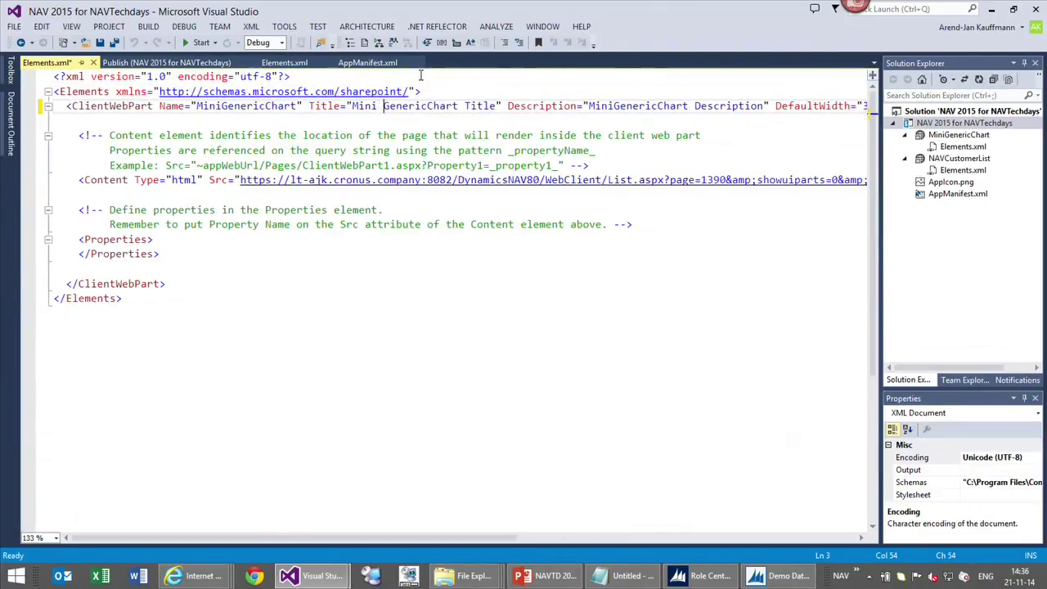
{"action": "left_click", "coordinate": [436, 106]}
{"action": "key", "text": "Right"}
{"action": "key", "text": "Right"}
{"action": "key", "text": "Right"}
{"action": "key", "text": "Right"}
{"action": "key", "text": "Right"}
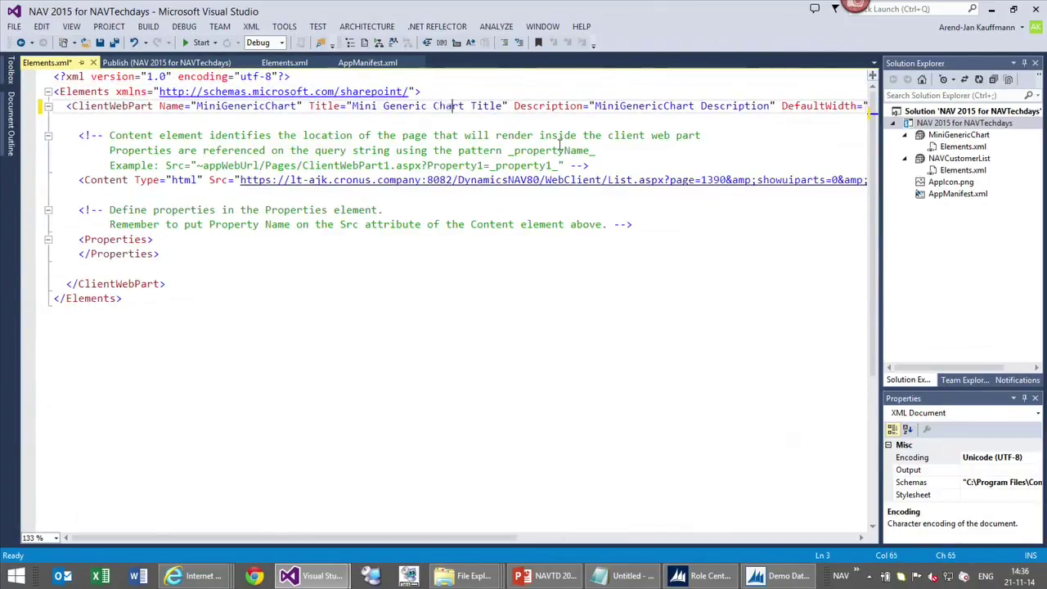
{"action": "key", "text": "Delete"}
{"action": "key", "text": "Delete"}
{"action": "key", "text": "Delete"}
{"action": "key", "text": "Delete"}
{"action": "key", "text": "Delete"}
{"action": "key", "text": "Delete"}
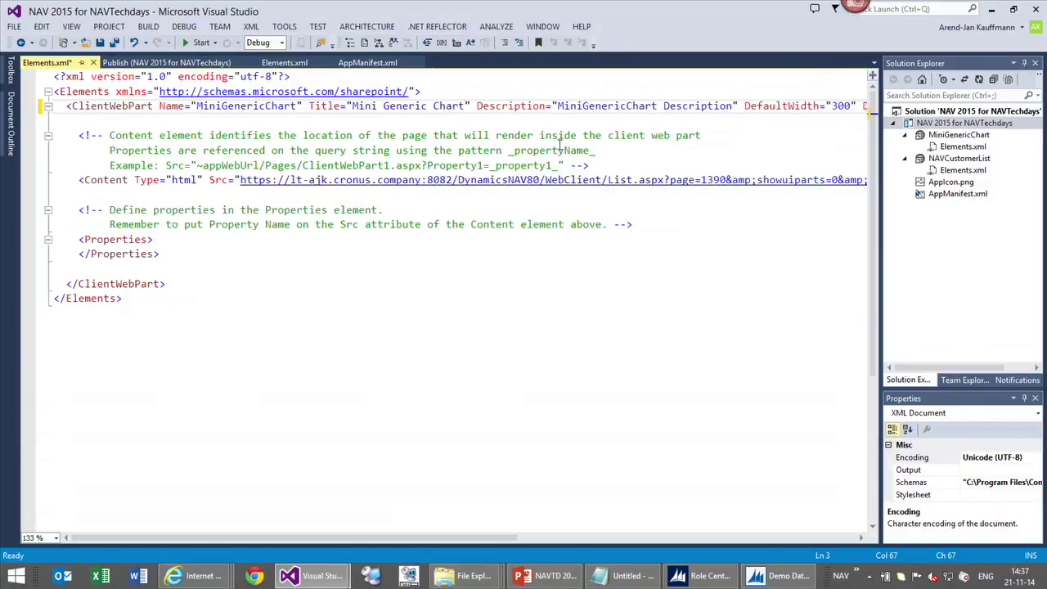
{"action": "key", "text": "ctrl+s"}
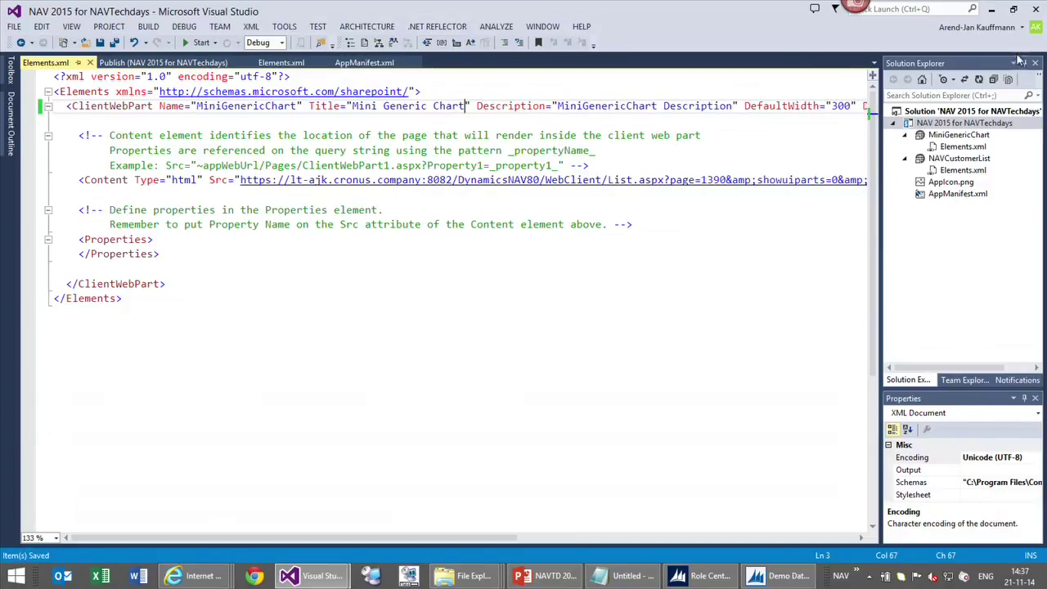
Publish and package the app project, then bring Visual Studio's Publish page back up
{"action": "right_click", "coordinate": [998, 129]}
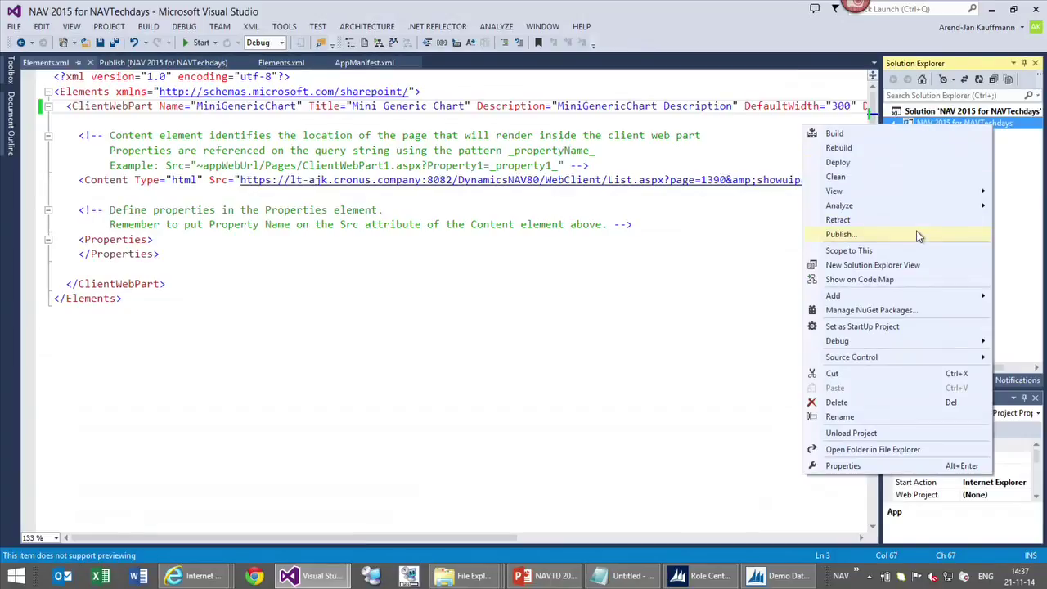
{"action": "left_click", "coordinate": [919, 237]}
{"action": "left_click", "coordinate": [74, 182]}
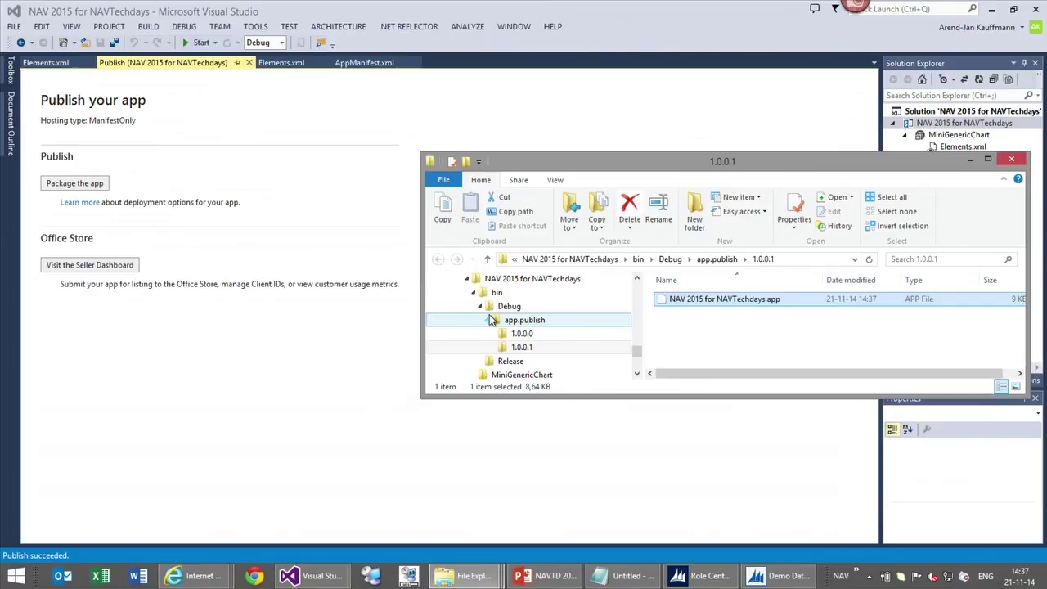
{"action": "left_click", "coordinate": [252, 168]}
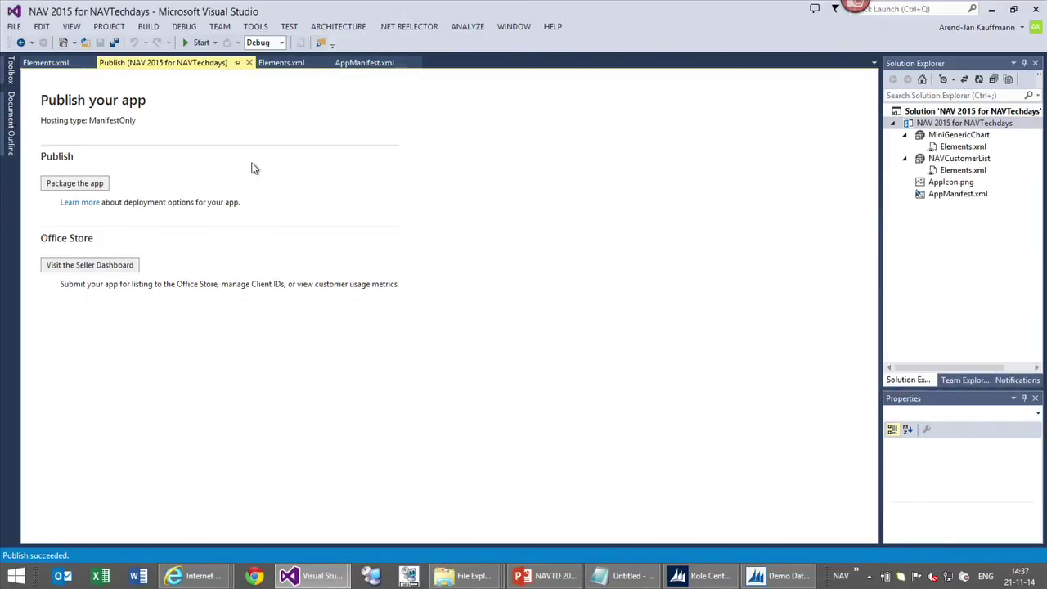
Change the AppManifest.xml version to 1.0.0.2 and save it
{"action": "left_click", "coordinate": [365, 63]}
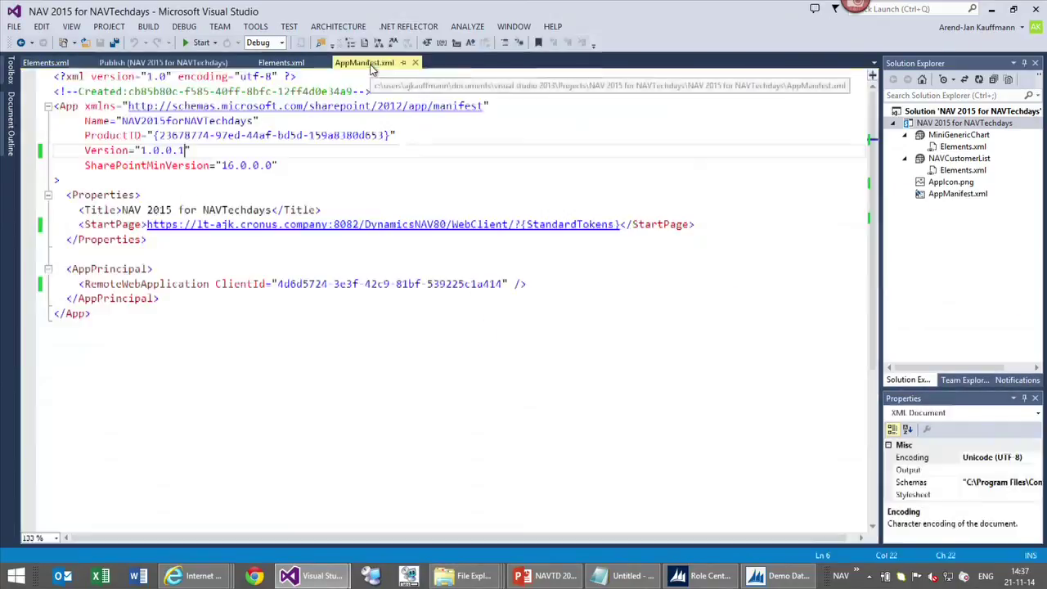
{"action": "key", "text": "BackSpace"}
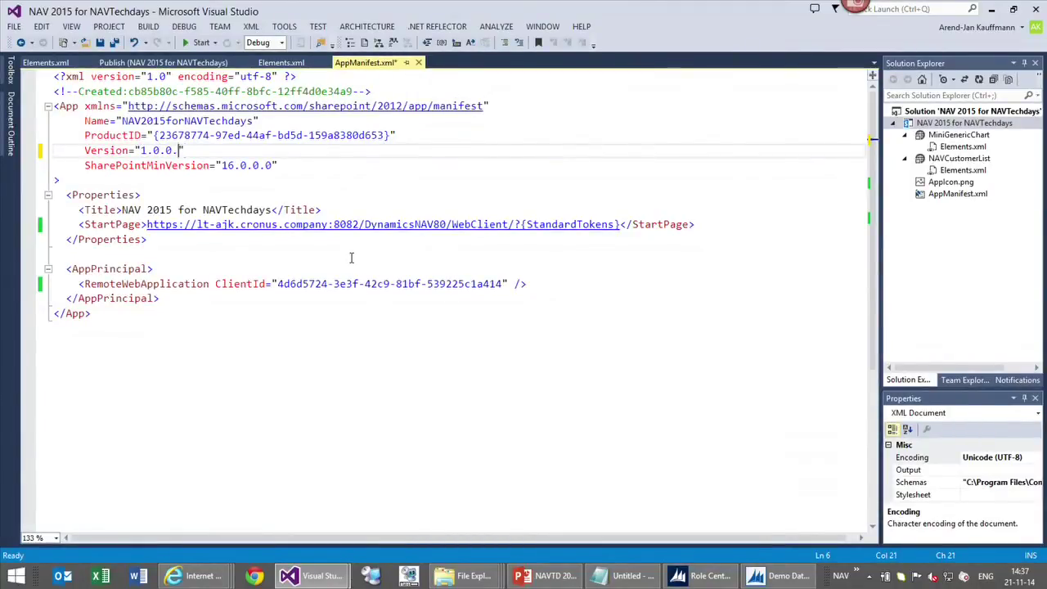
{"action": "type", "text": "2"}
{"action": "key", "text": "ctrl+s"}
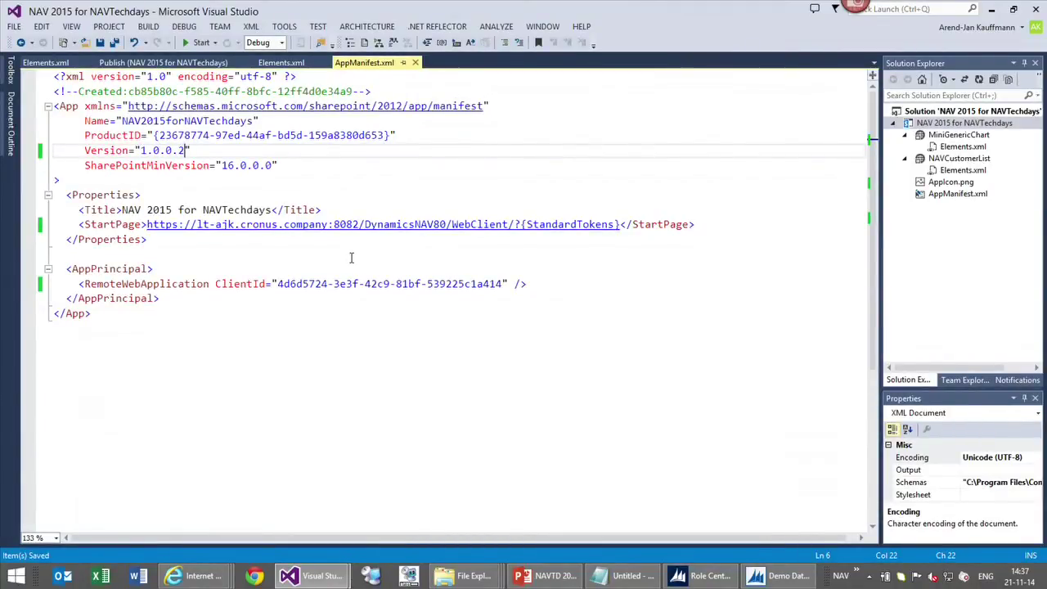
Repackage the app via Publish and return to the team site in the browser
{"action": "right_click", "coordinate": [945, 130]}
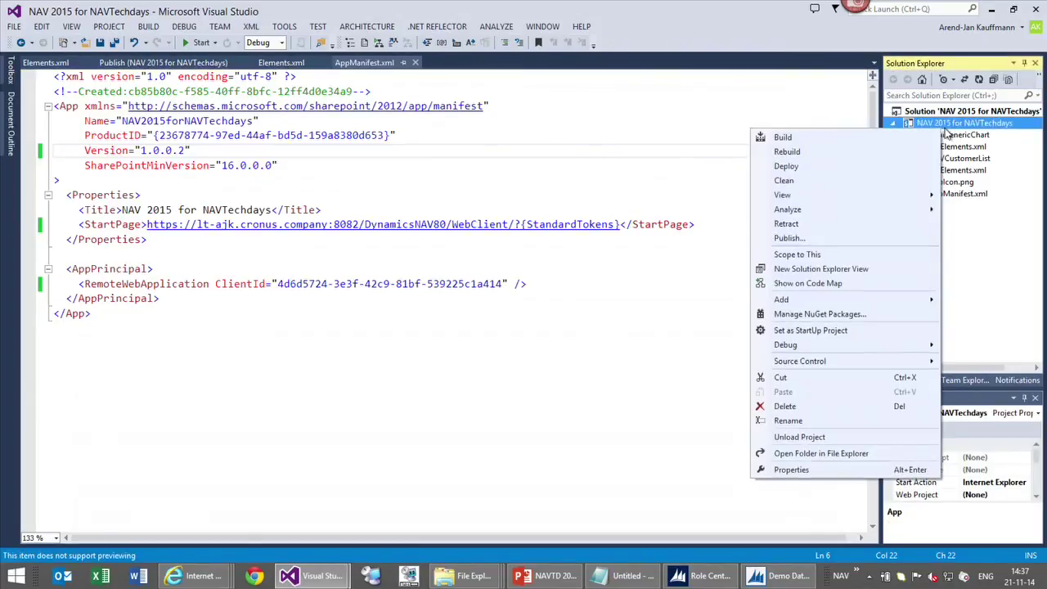
{"action": "left_click", "coordinate": [858, 239]}
{"action": "left_click", "coordinate": [82, 181]}
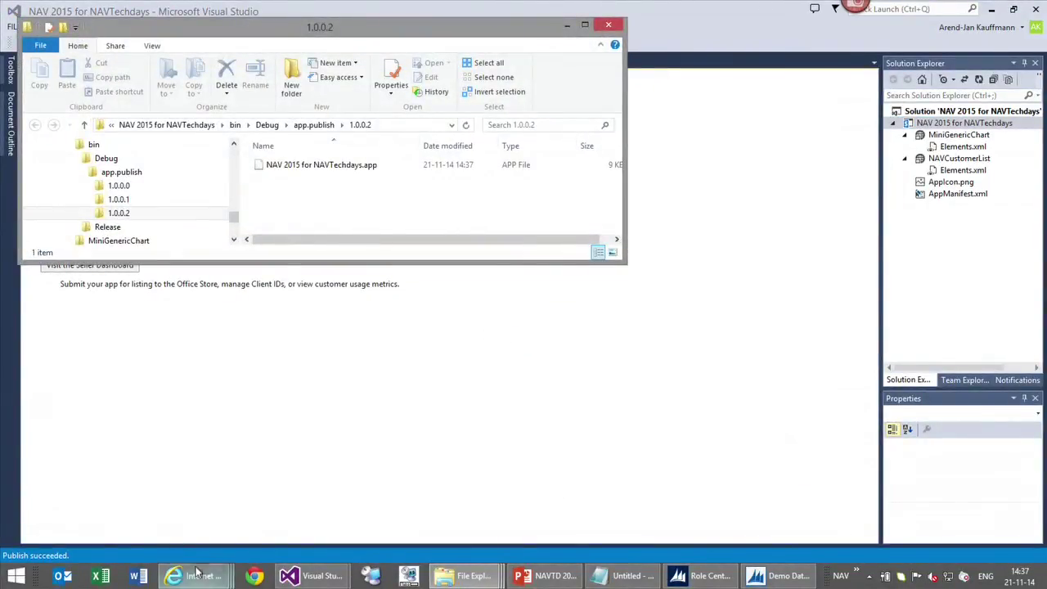
{"action": "mouse_move", "coordinate": [173, 572]}
{"action": "mouse_move", "coordinate": [228, 513]}
{"action": "left_click", "coordinate": [82, 507]}
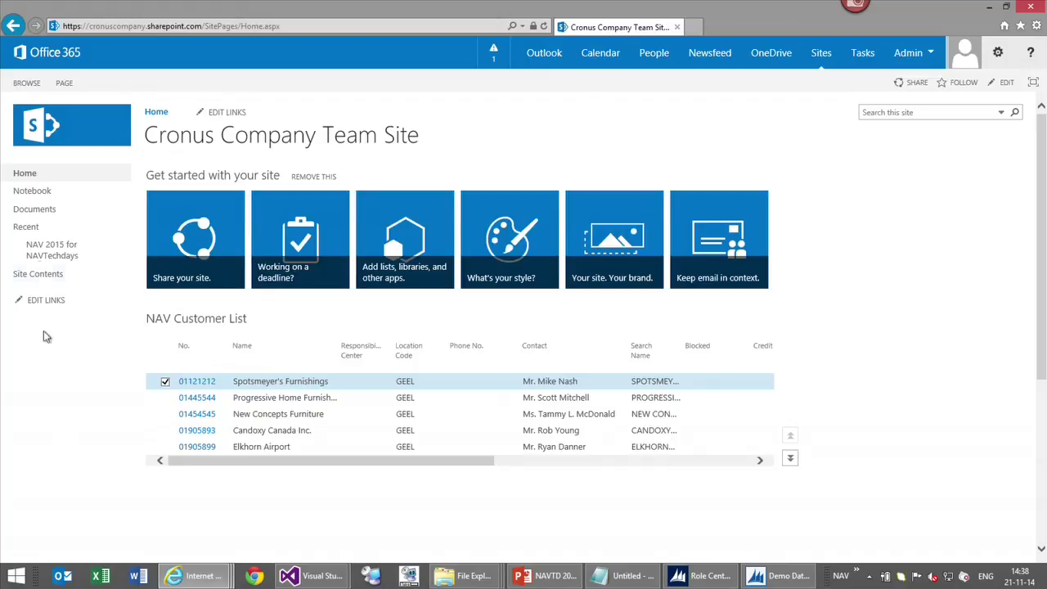
Remove the NAV 2015 for NAVTechdays app from Site Contents, confirming with OK
{"action": "left_click", "coordinate": [32, 274]}
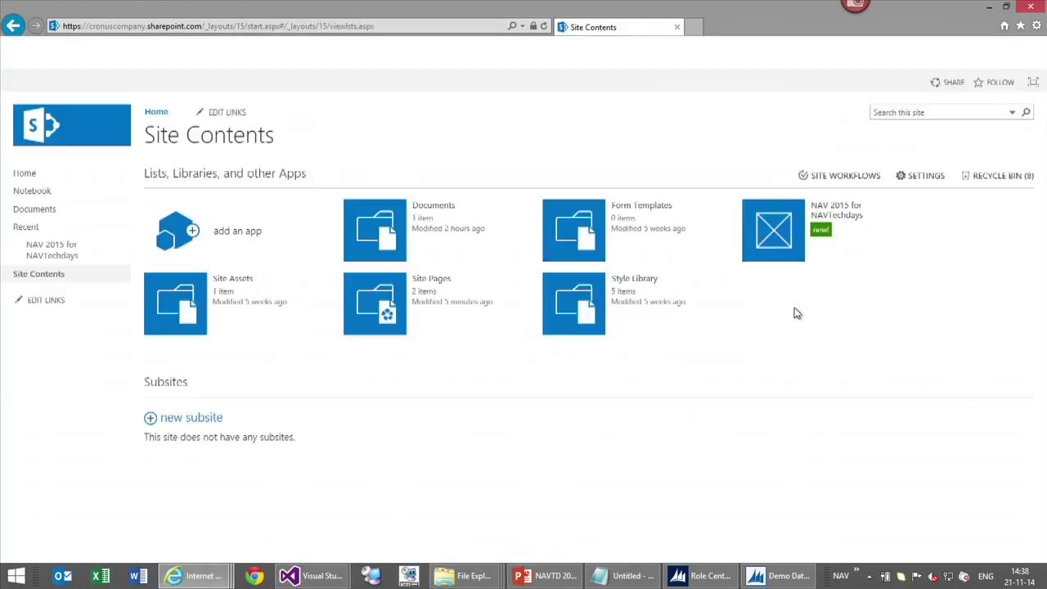
{"action": "left_click", "coordinate": [922, 214]}
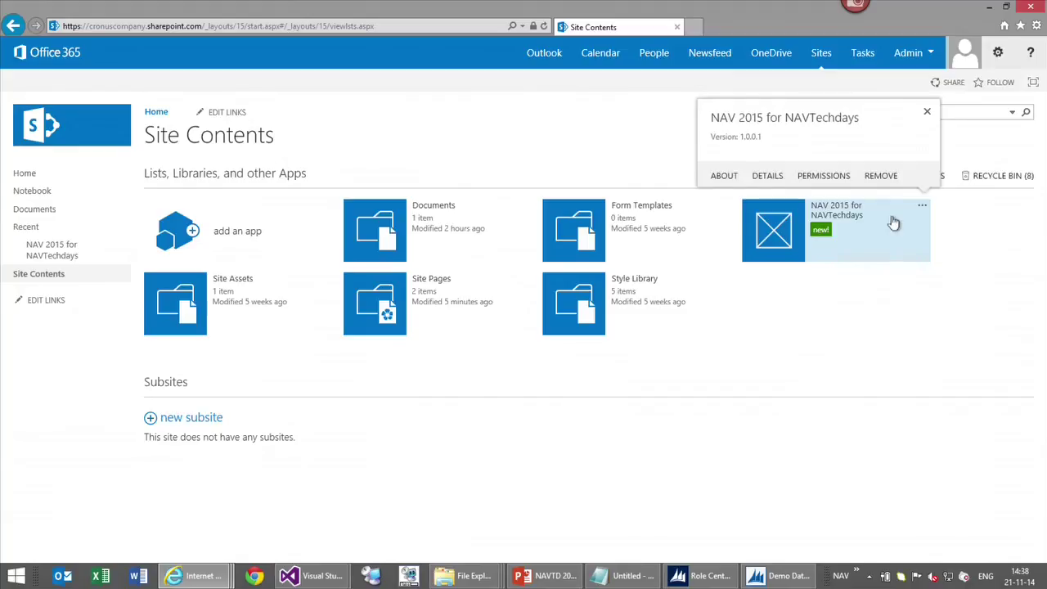
{"action": "left_click", "coordinate": [885, 176]}
{"action": "left_click", "coordinate": [592, 337]}
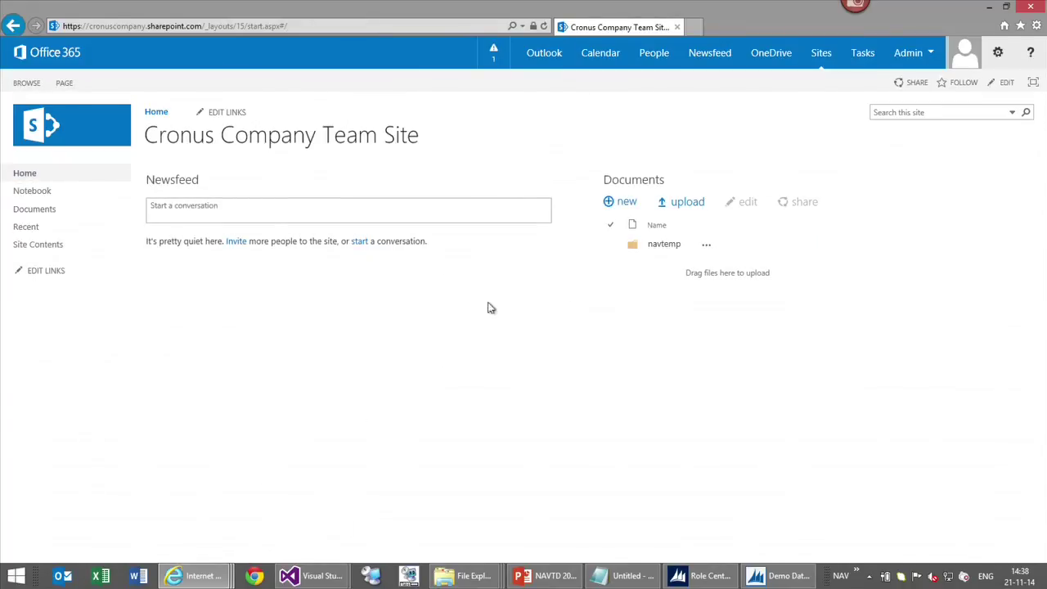
Navigate to the App Catalog's Apps for SharePoint library via the SharePoint admin center
{"action": "left_click", "coordinate": [910, 54]}
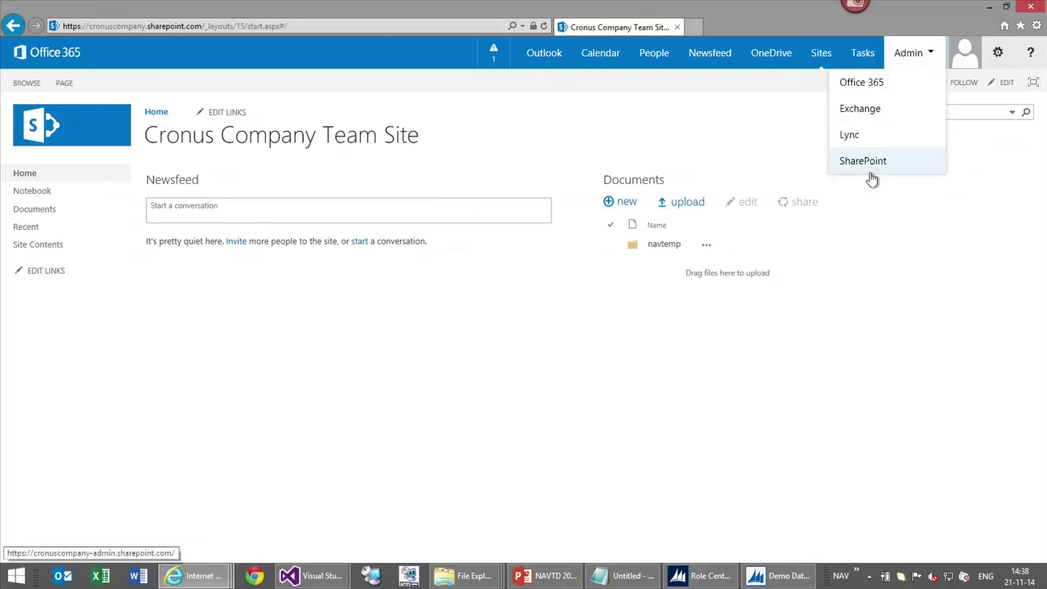
{"action": "left_click", "coordinate": [870, 163]}
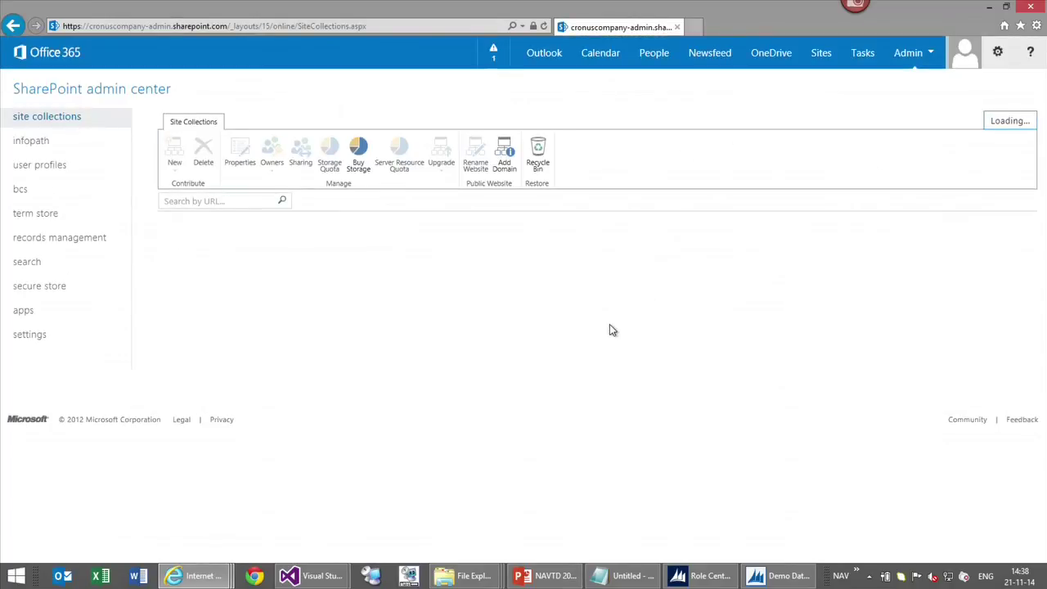
{"action": "left_click", "coordinate": [21, 317]}
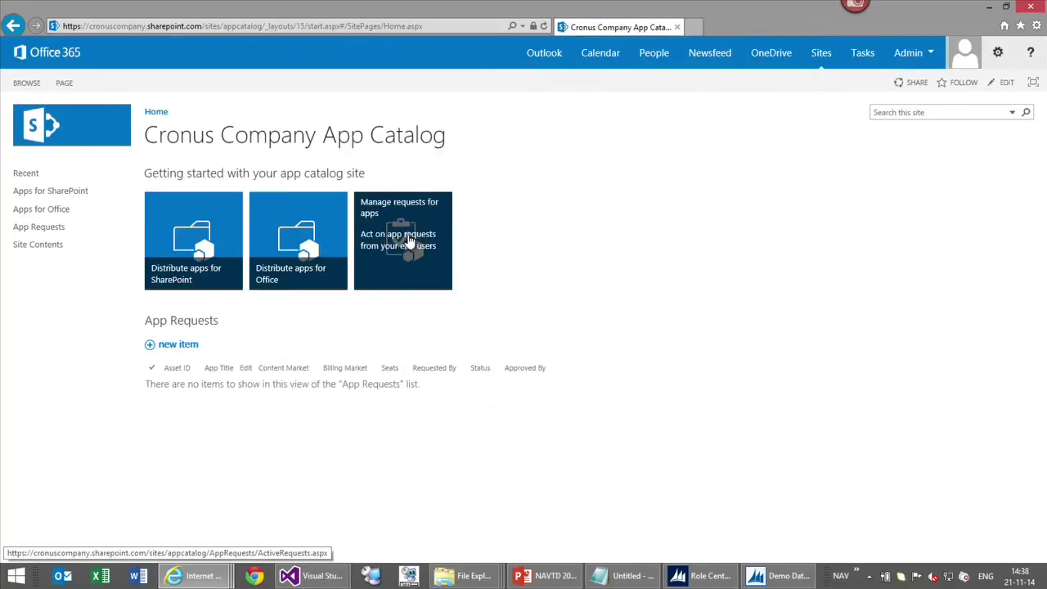
{"action": "left_click", "coordinate": [73, 195]}
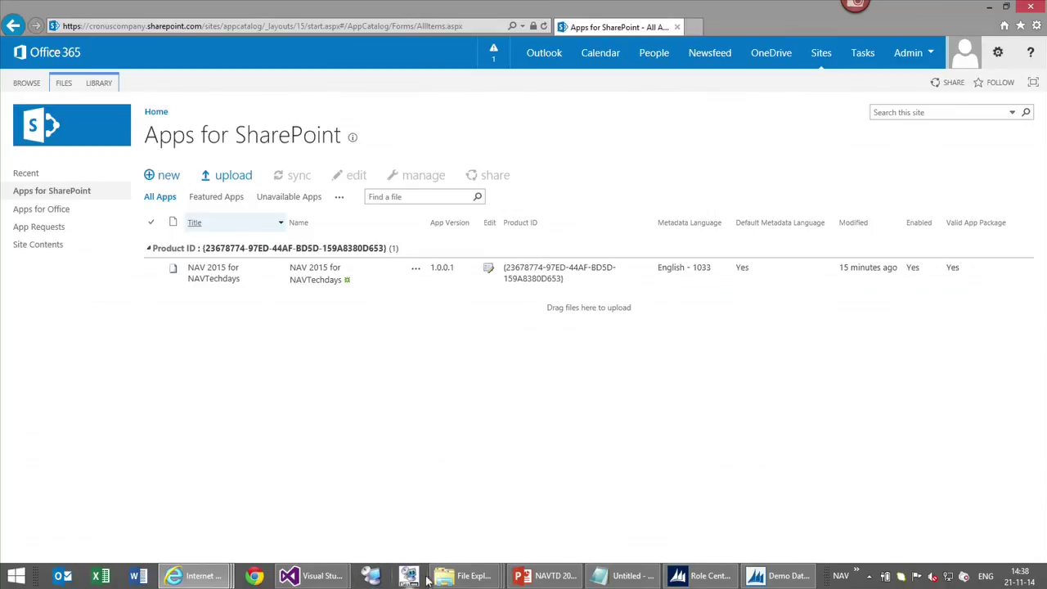
Drop the 1.0.0.2 app package into the library, replacing the existing file
{"action": "mouse_move", "coordinate": [462, 576]}
{"action": "left_click", "coordinate": [747, 508]}
{"action": "left_click_drag", "start_coordinate": [349, 40], "coordinate": [736, 235]}
{"action": "left_click_drag", "start_coordinate": [725, 346], "coordinate": [280, 262]}
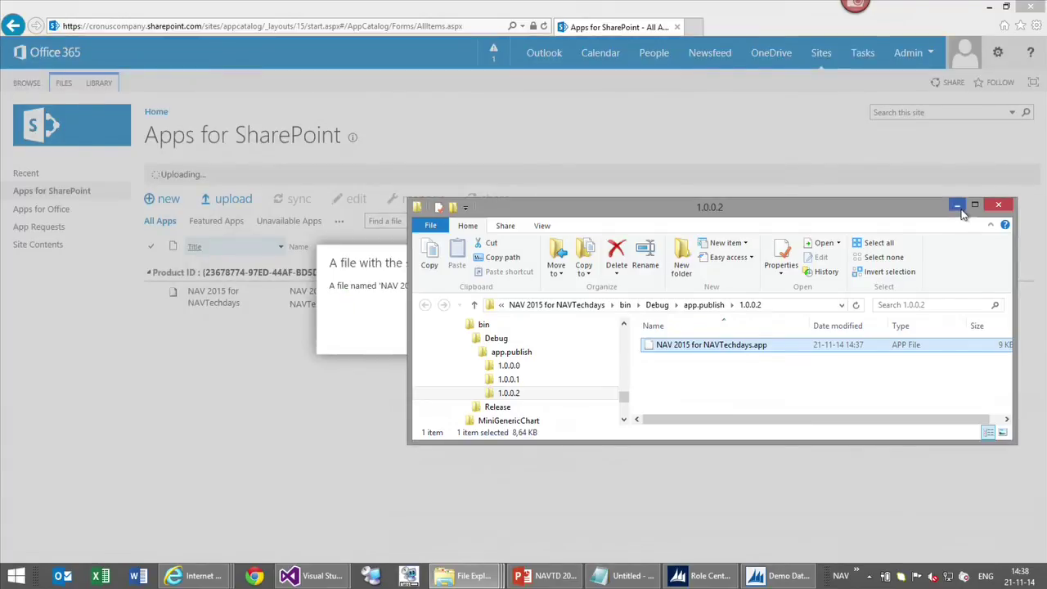
{"action": "left_click", "coordinate": [957, 206]}
{"action": "left_click", "coordinate": [622, 319]}
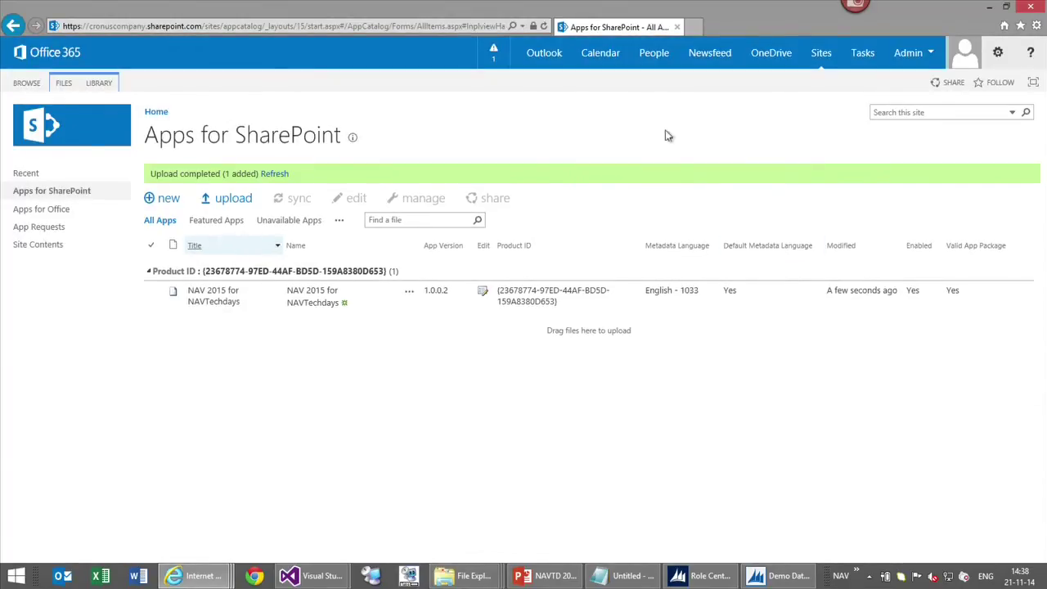
Add NAV 2015 for NAVTechdays to the team site, trust it, and go Home
{"action": "left_click", "coordinate": [838, 64]}
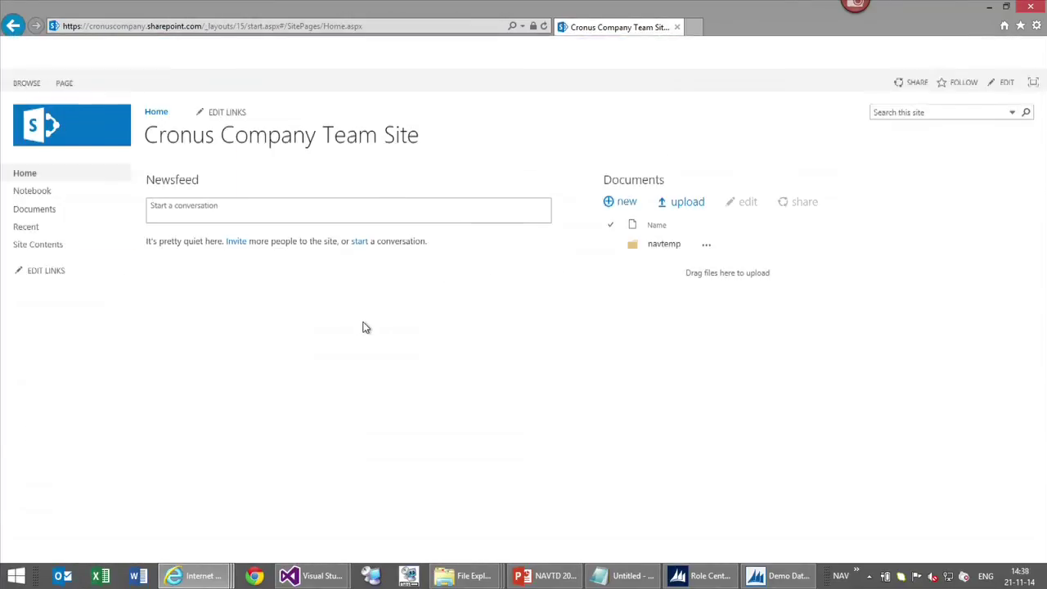
{"action": "left_click", "coordinate": [82, 250]}
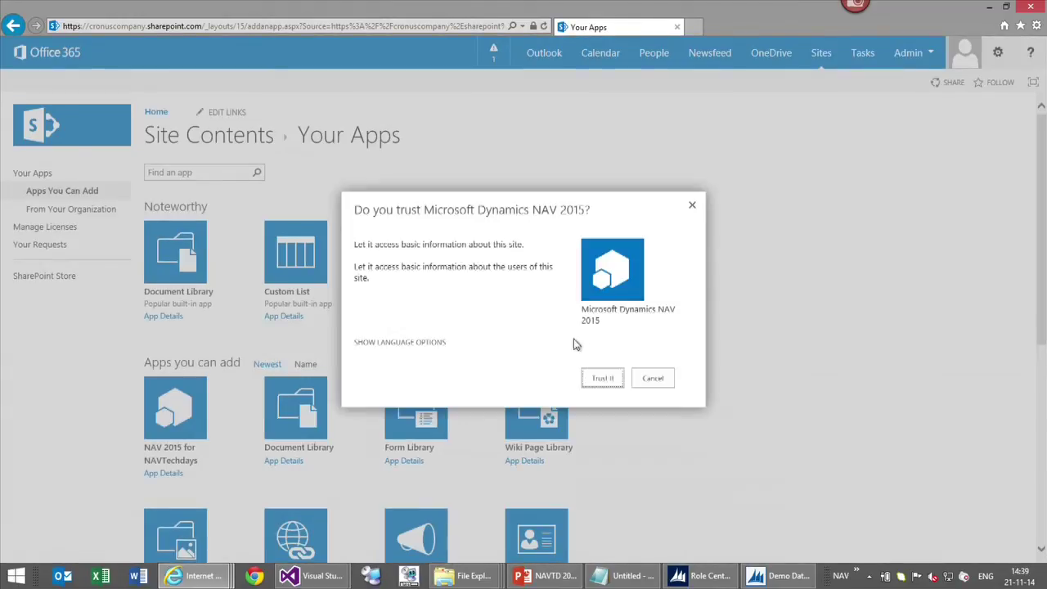
{"action": "left_click", "coordinate": [605, 378]}
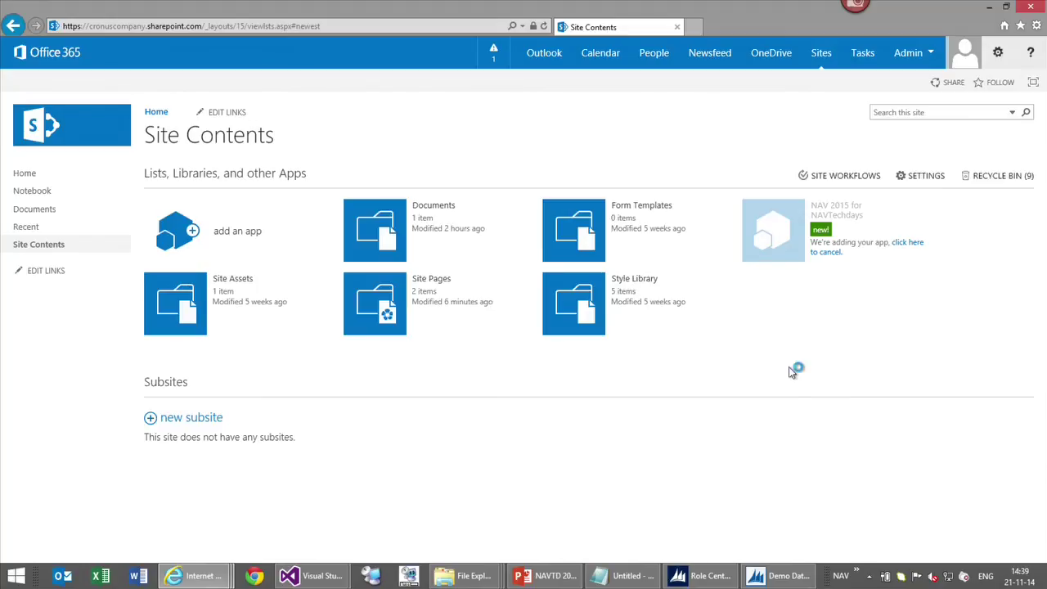
{"action": "left_click", "coordinate": [24, 173]}
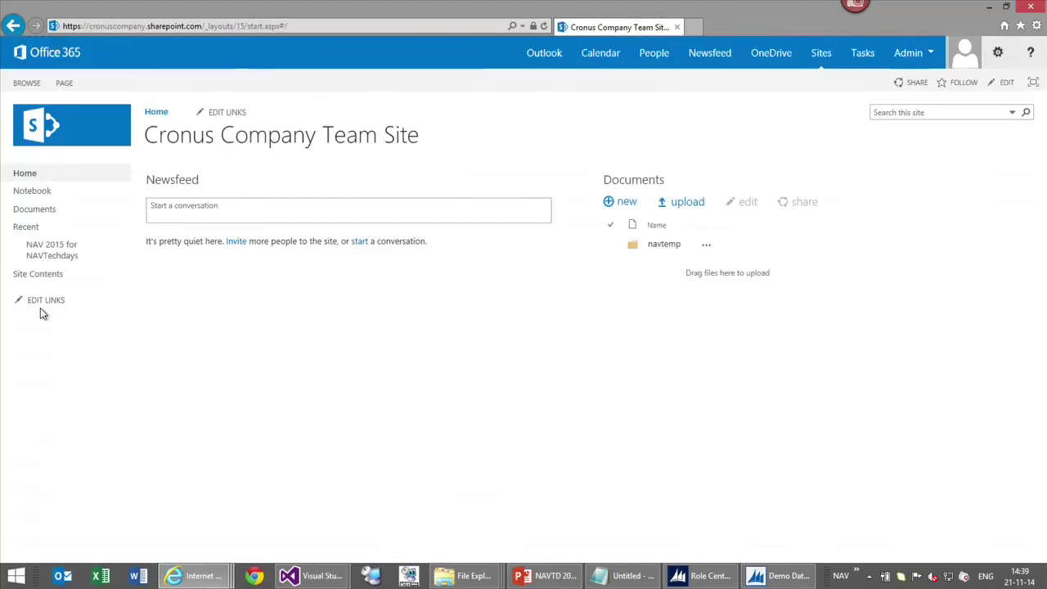
Insert the Mini Generic Chart app part on the home page and save the page
{"action": "left_click", "coordinate": [1006, 82]}
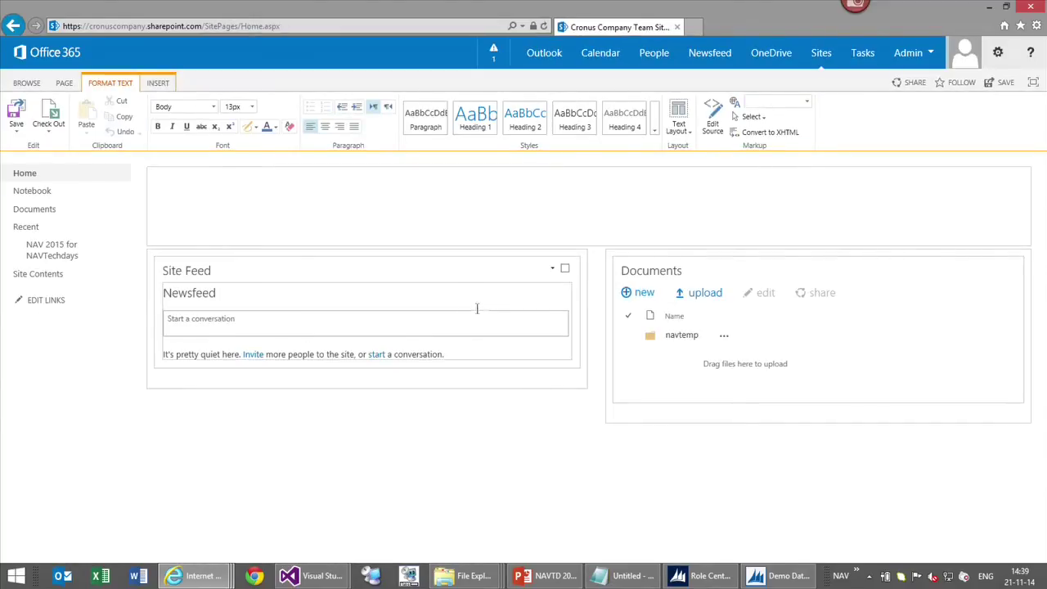
{"action": "left_click", "coordinate": [157, 84]}
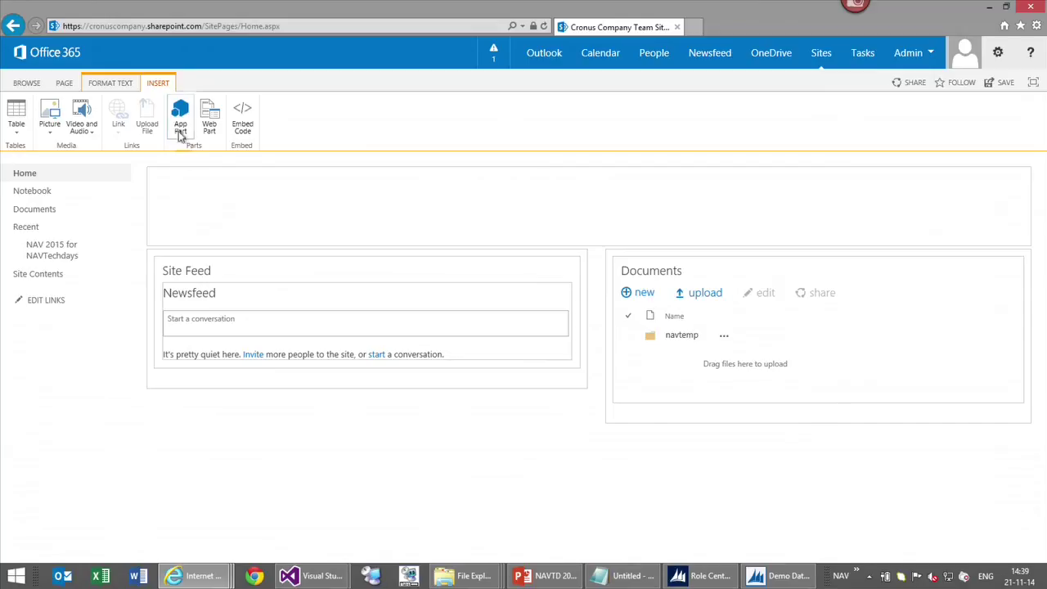
{"action": "left_click", "coordinate": [209, 119]}
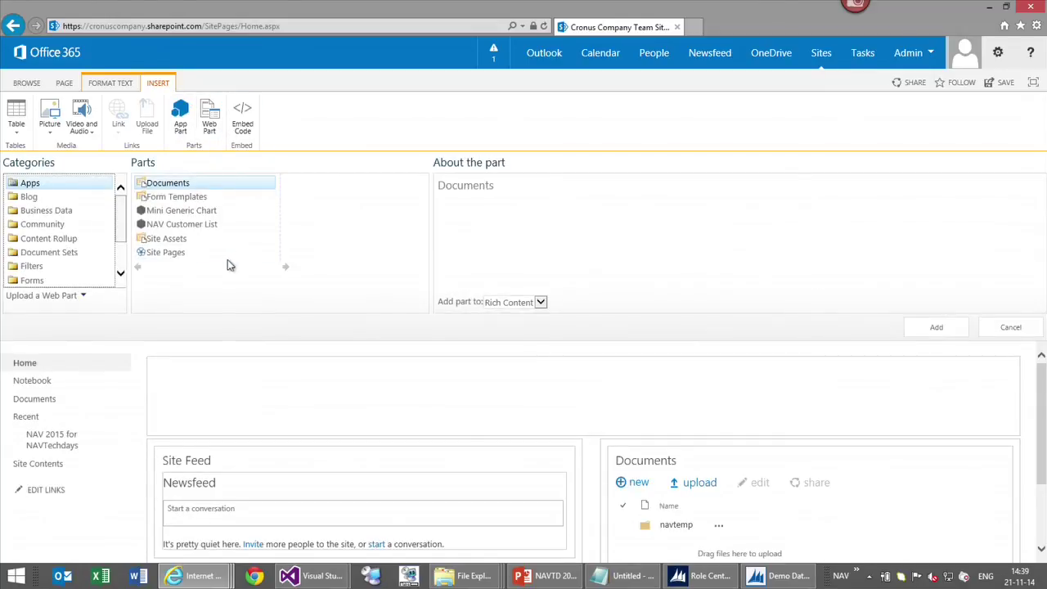
{"action": "left_click", "coordinate": [187, 212]}
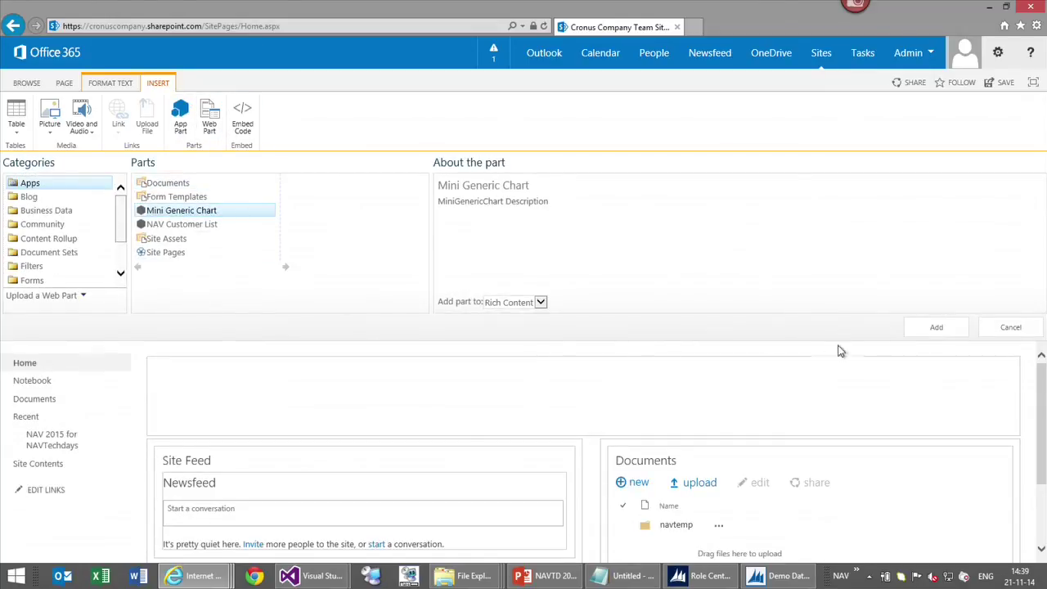
{"action": "left_click", "coordinate": [932, 328]}
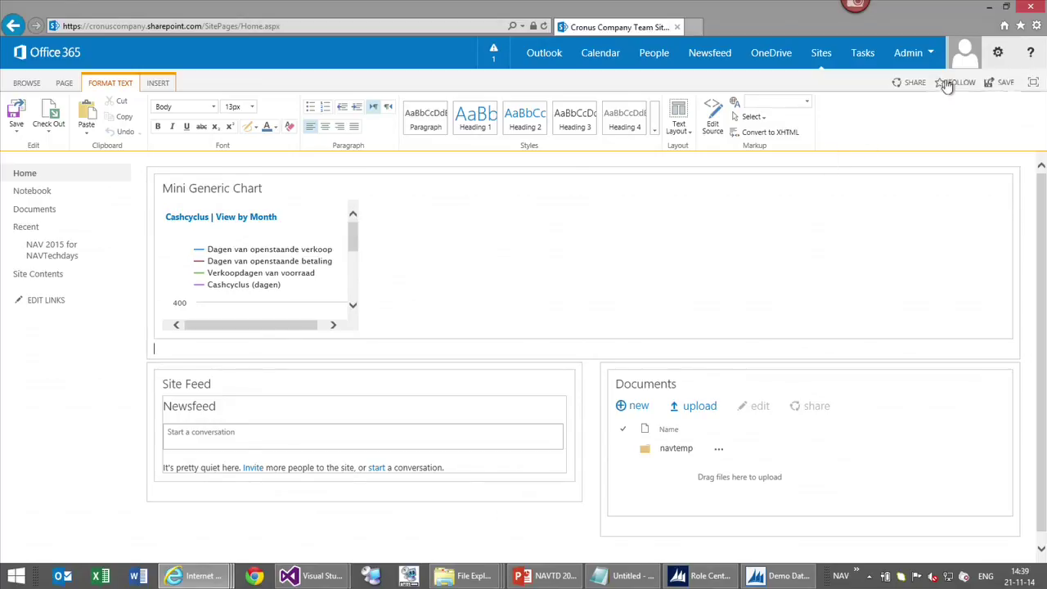
{"action": "left_click", "coordinate": [16, 110]}
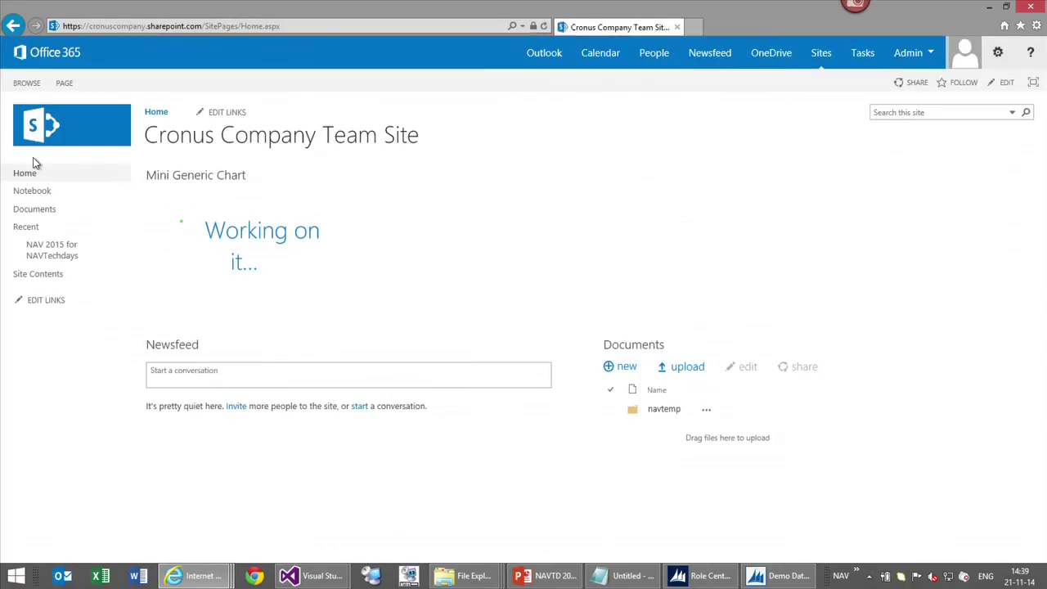
Remove NAV 2015 for NAVTechdays from Site Contents again, confirming with OK
{"action": "left_click", "coordinate": [35, 276]}
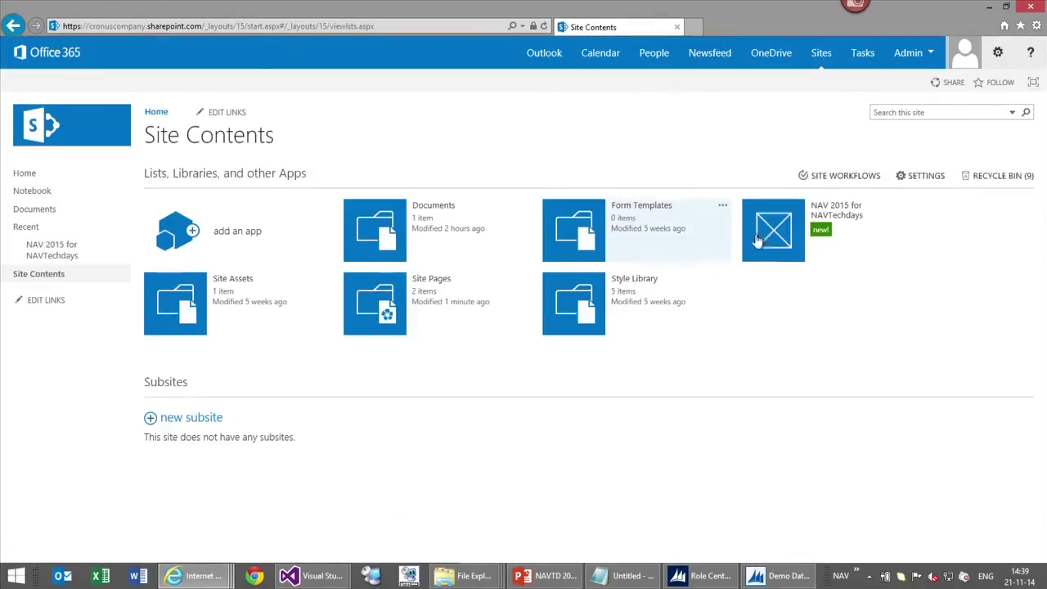
{"action": "left_click", "coordinate": [922, 206]}
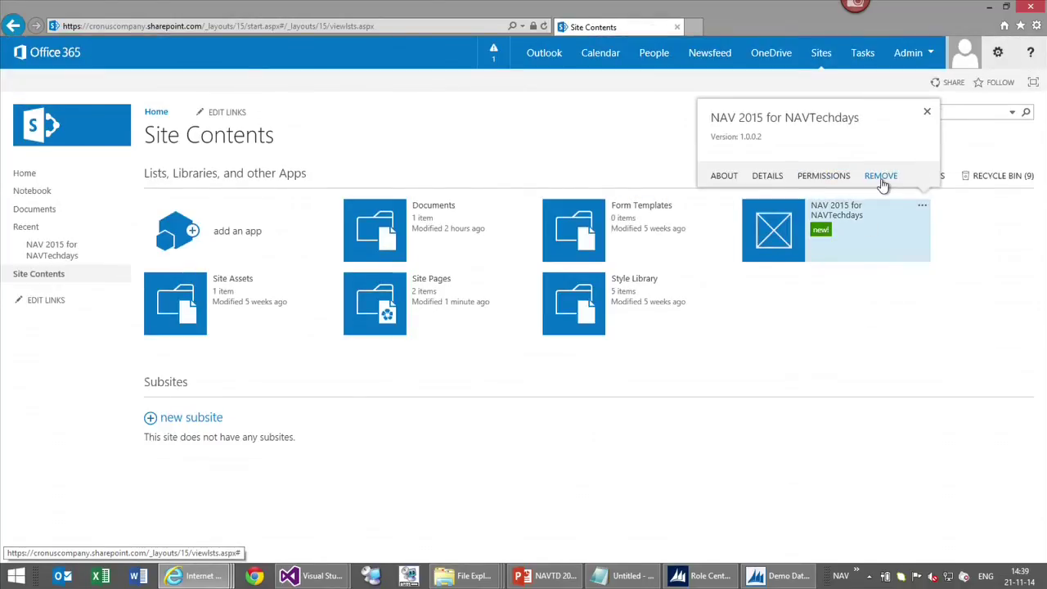
{"action": "left_click", "coordinate": [881, 176]}
{"action": "left_click", "coordinate": [574, 338]}
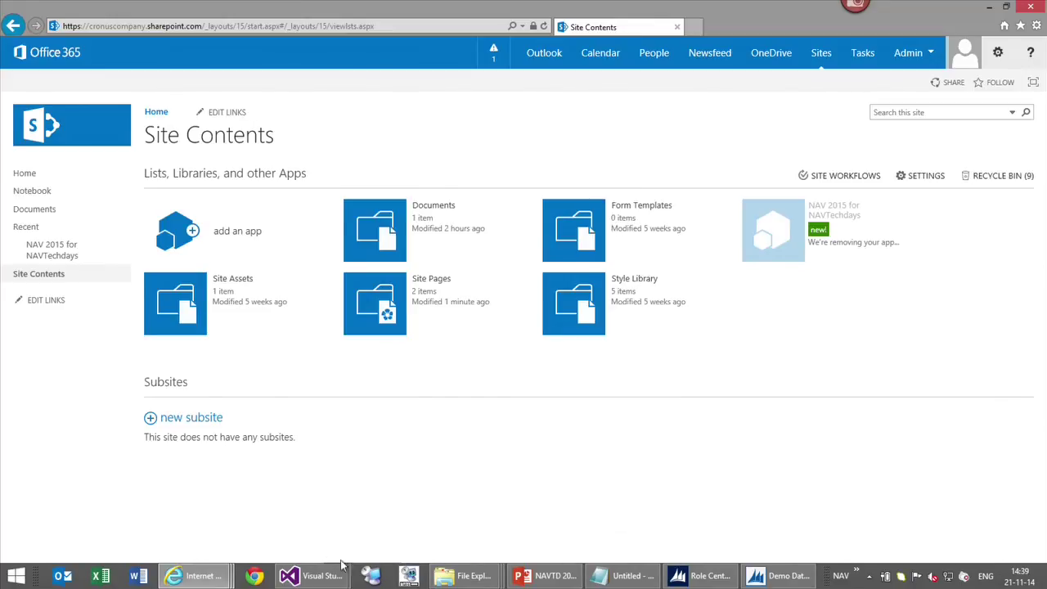
Set the chart part's default width to 800 and height to 600 in Elements.xml, then save
{"action": "mouse_move", "coordinate": [315, 576]}
{"action": "mouse_move", "coordinate": [280, 509]}
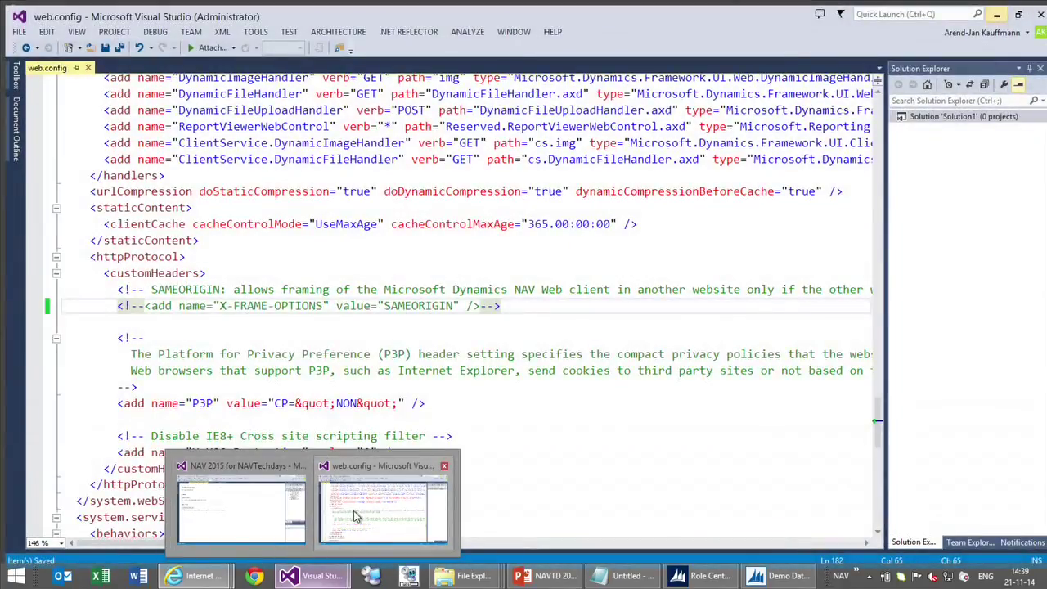
{"action": "left_click", "coordinate": [246, 511]}
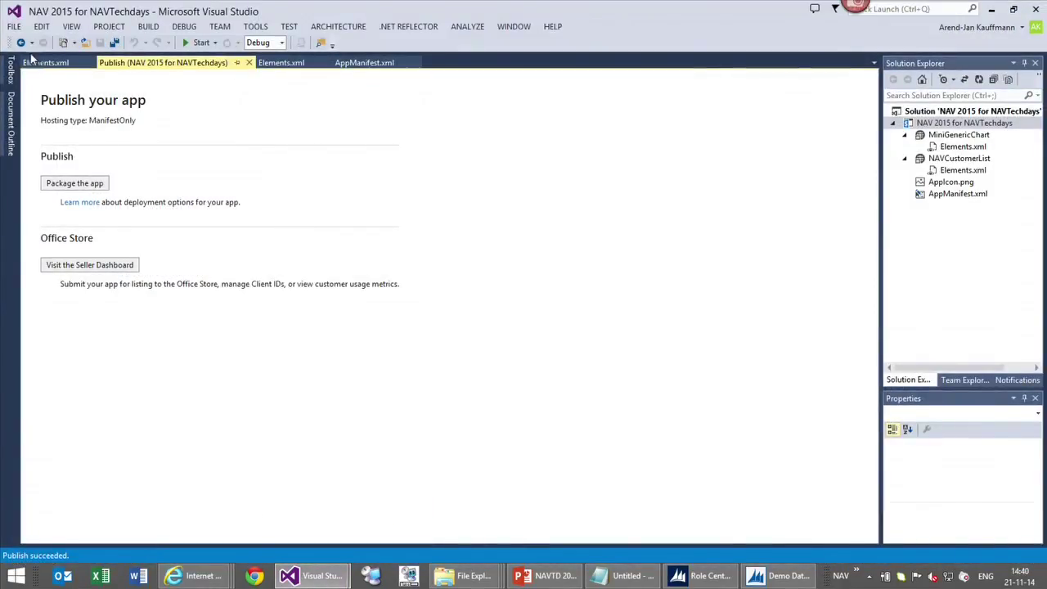
{"action": "left_click", "coordinate": [39, 62]}
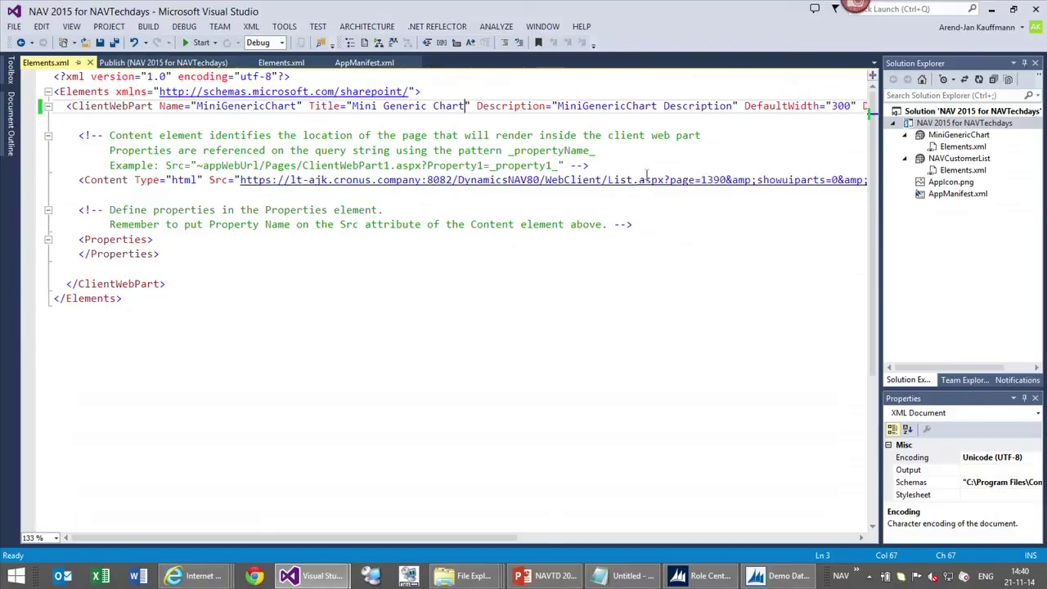
{"action": "left_click_drag", "start_coordinate": [464, 107], "coordinate": [345, 106]}
{"action": "left_click_drag", "start_coordinate": [413, 537], "coordinate": [574, 540]}
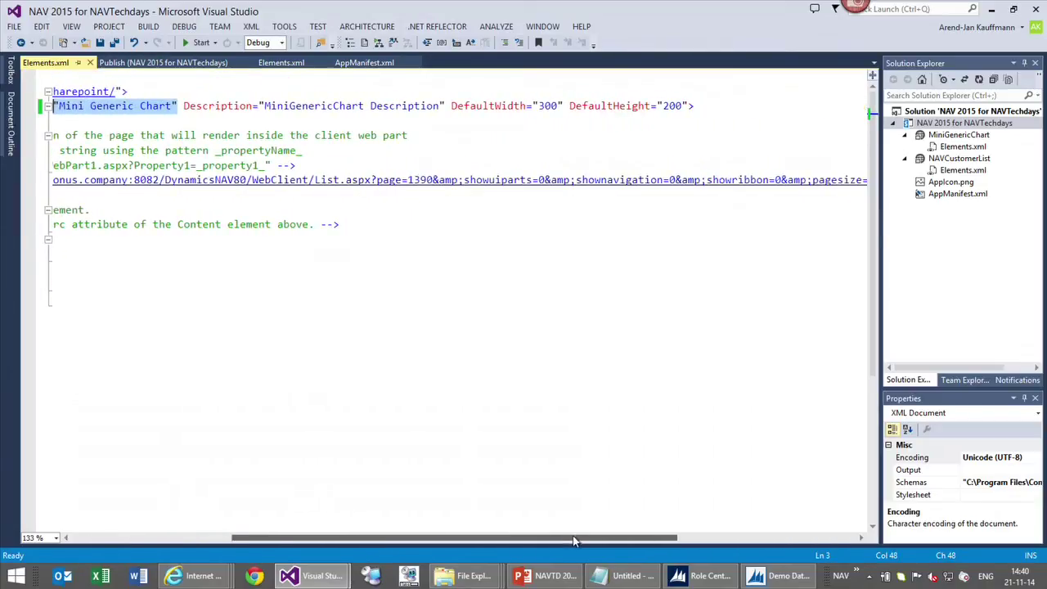
{"action": "left_click", "coordinate": [550, 109]}
{"action": "key", "text": "BackSpace"}
{"action": "type", "text": "6"}
{"action": "key", "text": "Right"}
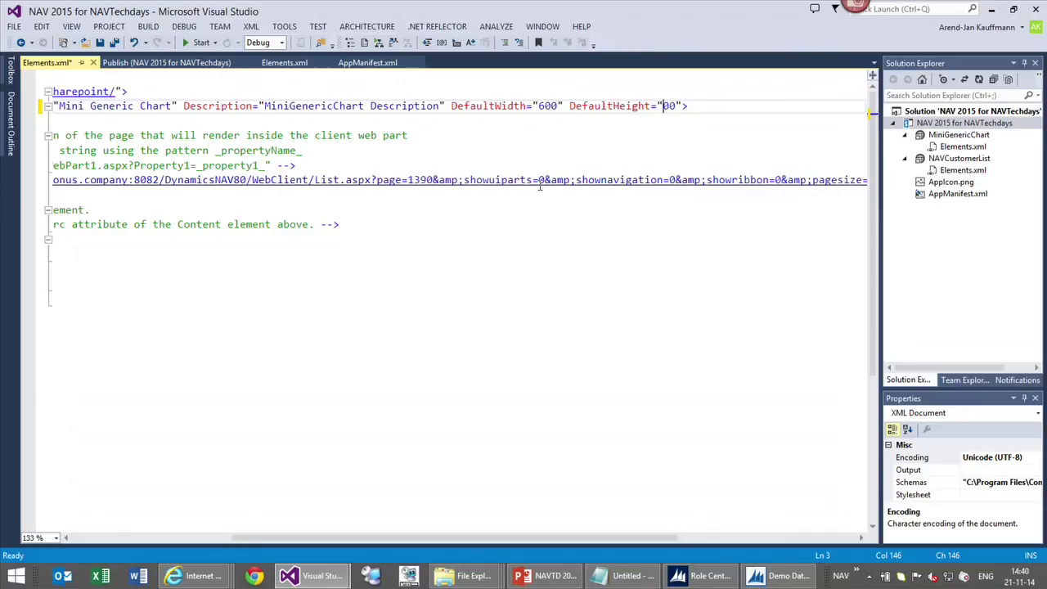
{"action": "type", "text": "8"}
{"action": "key", "text": "BackSpace"}
{"action": "type", "text": "8"}
{"action": "key", "text": "ctrl+s"}
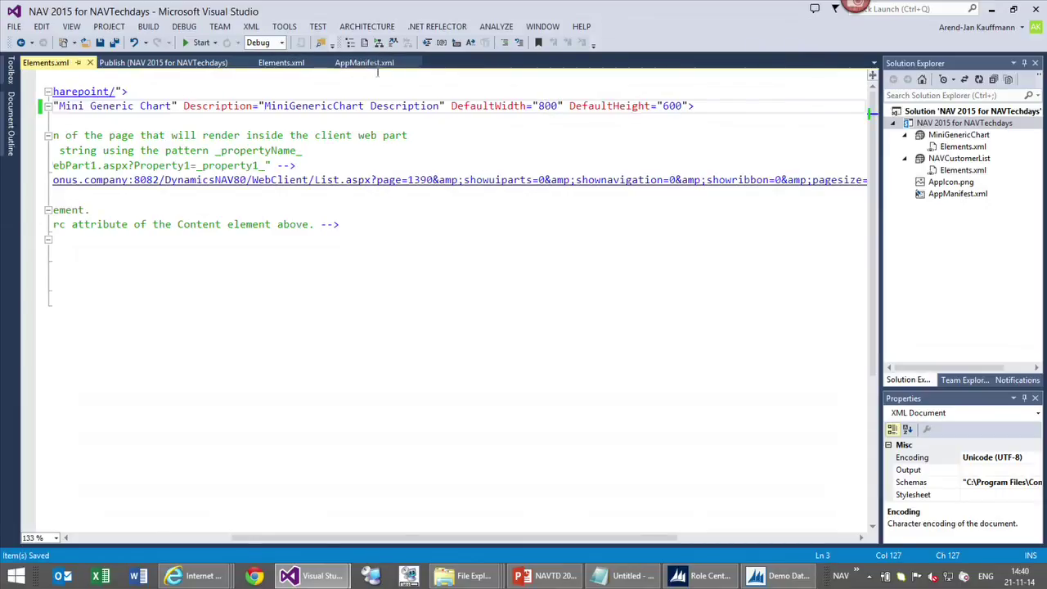
Raise the AppManifest.xml version to 1.0.0.3 and save it
{"action": "left_click", "coordinate": [383, 63]}
{"action": "key", "text": "BackSpace"}
{"action": "type", "text": "3"}
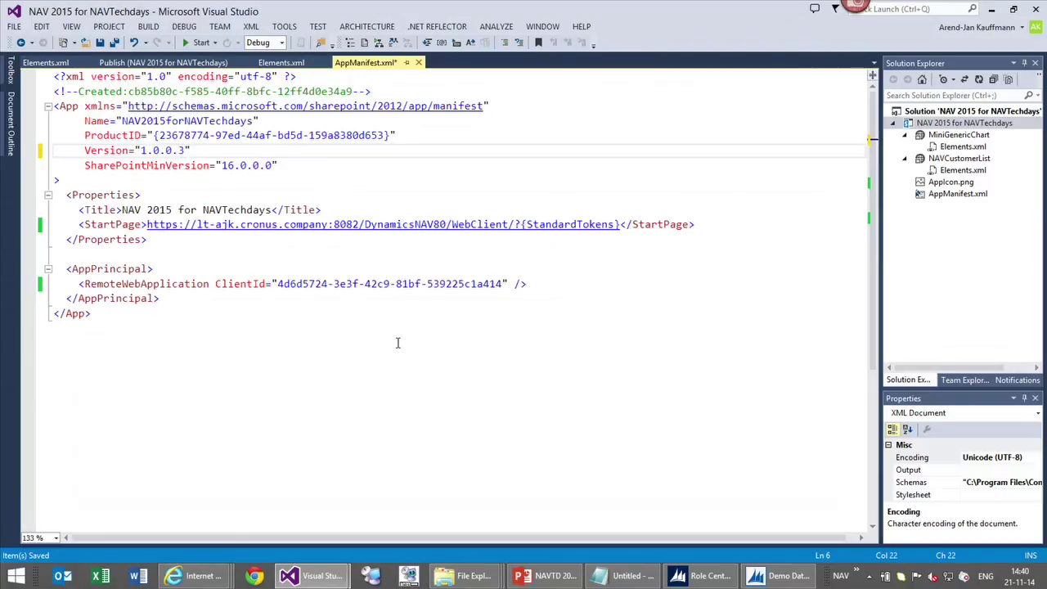
{"action": "key", "text": "ctrl+s"}
Package the app again from the project's Publish page
{"action": "right_click", "coordinate": [955, 122]}
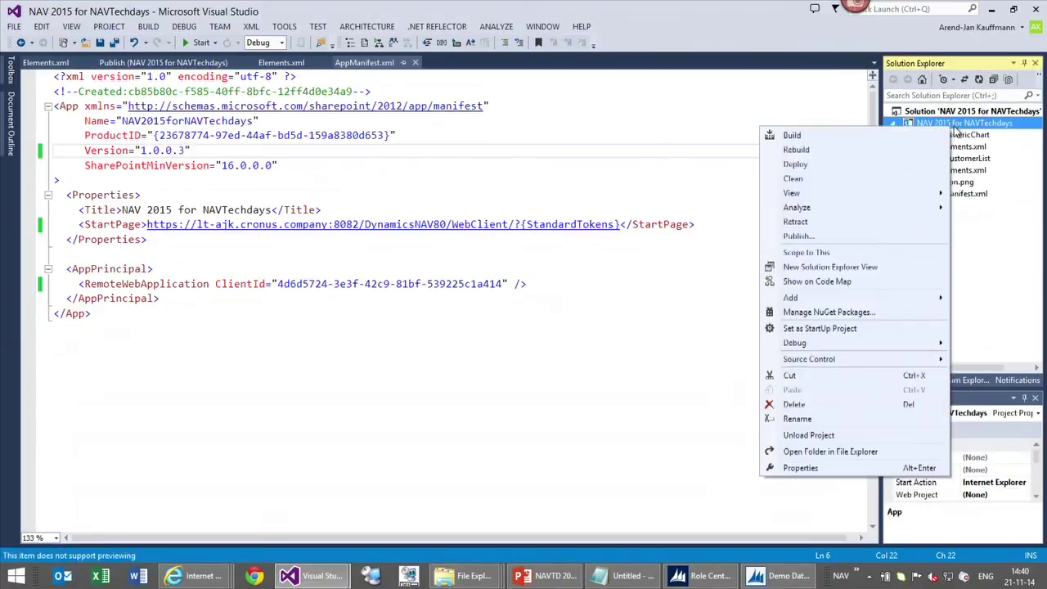
{"action": "left_click", "coordinate": [885, 234]}
{"action": "left_click", "coordinate": [58, 183]}
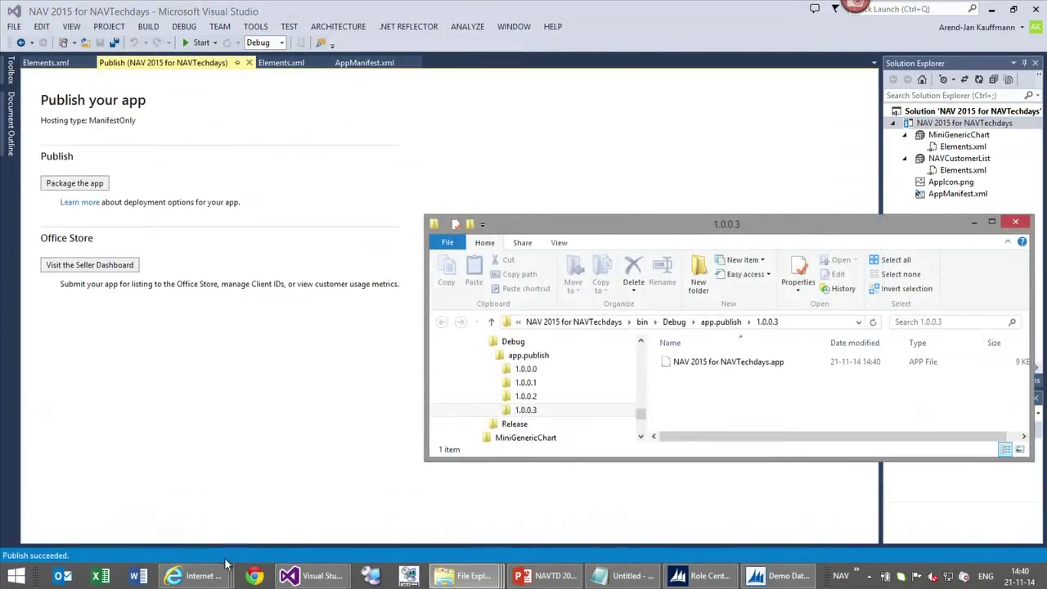
Navigate from the SharePoint admin center to the App Catalog's Apps for SharePoint library
{"action": "mouse_move", "coordinate": [185, 572]}
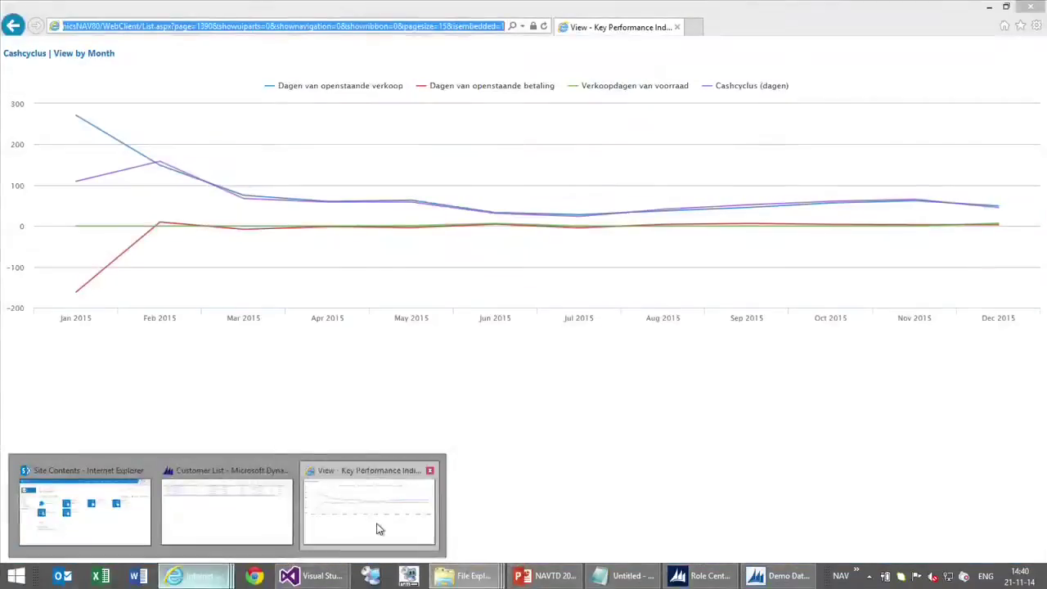
{"action": "left_click", "coordinate": [373, 528]}
{"action": "left_click", "coordinate": [151, 509]}
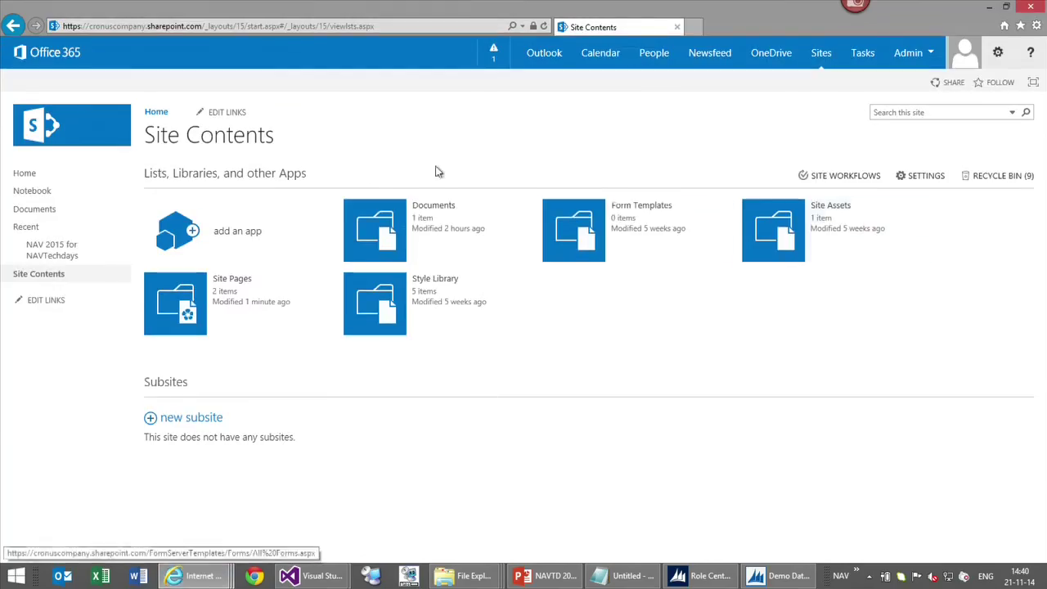
{"action": "left_click", "coordinate": [909, 56]}
{"action": "left_click", "coordinate": [863, 161]}
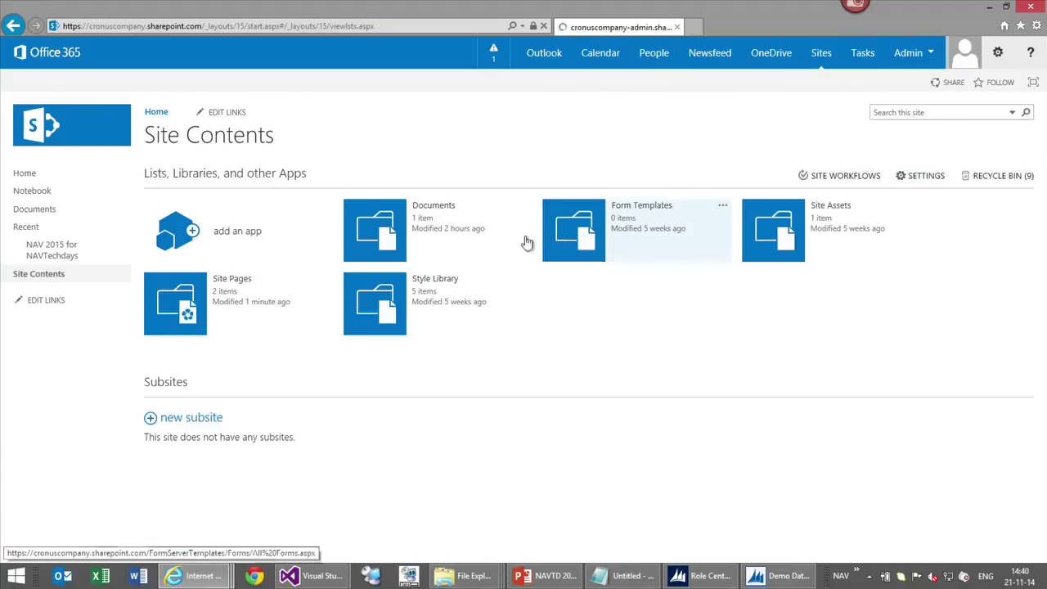
{"action": "left_click", "coordinate": [33, 312]}
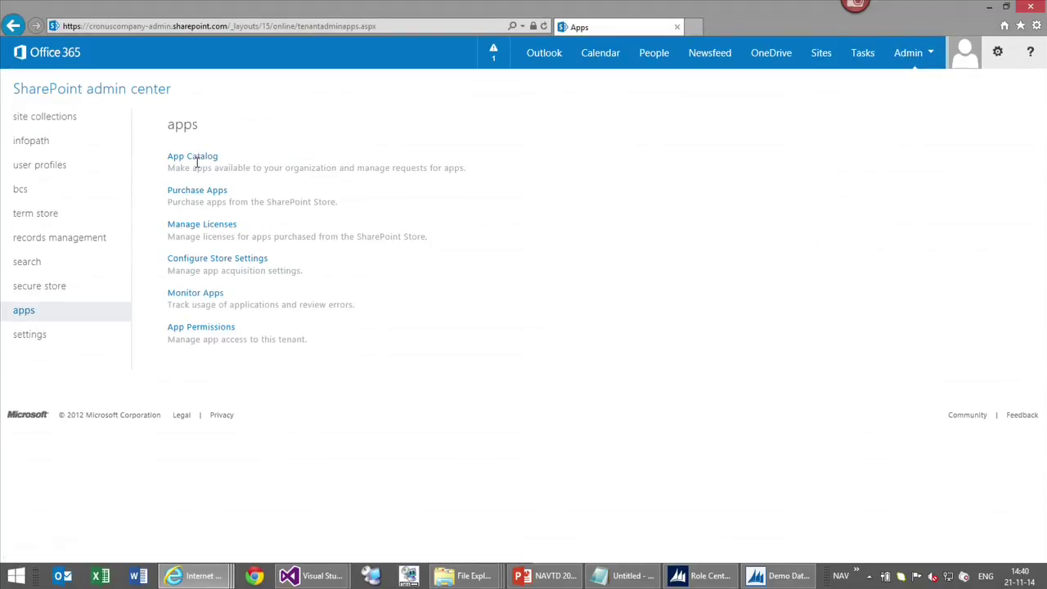
{"action": "left_click", "coordinate": [196, 159]}
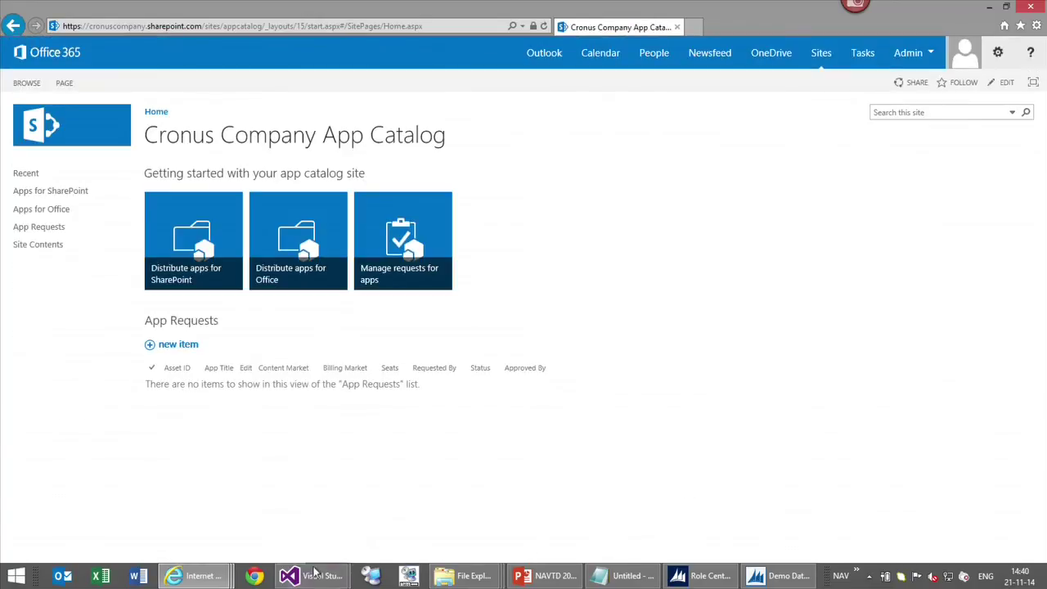
{"action": "left_click", "coordinate": [55, 199]}
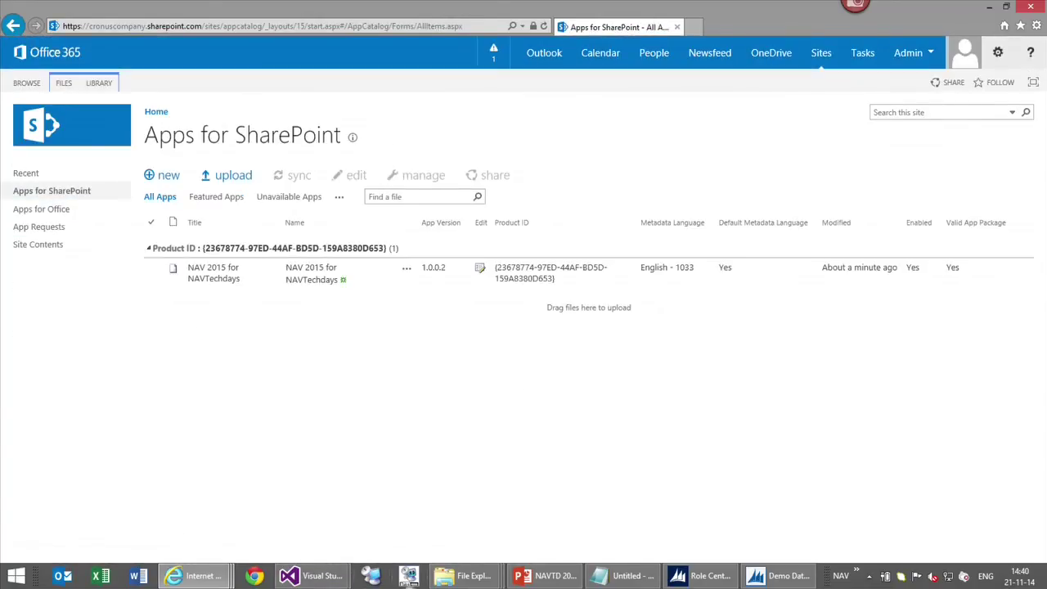
Upload the new .app package, replacing the NAV 2015 for NAVTechdays app with version 1.0.0.3
{"action": "mouse_move", "coordinate": [463, 576]}
{"action": "left_click", "coordinate": [789, 512]}
{"action": "left_click_drag", "start_coordinate": [731, 362], "coordinate": [378, 274]}
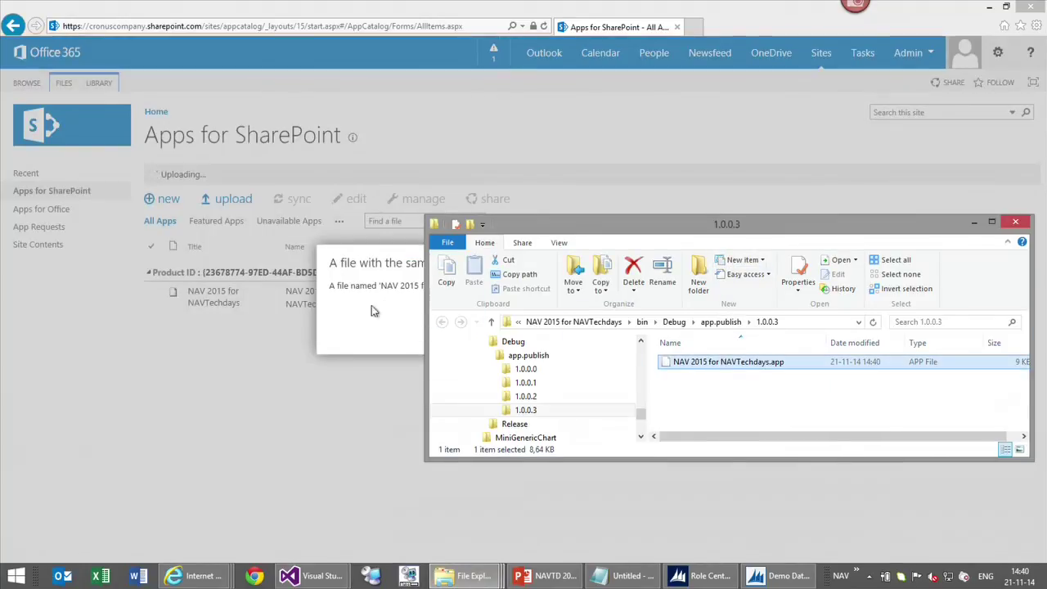
{"action": "left_click", "coordinate": [372, 305]}
{"action": "left_click", "coordinate": [645, 314]}
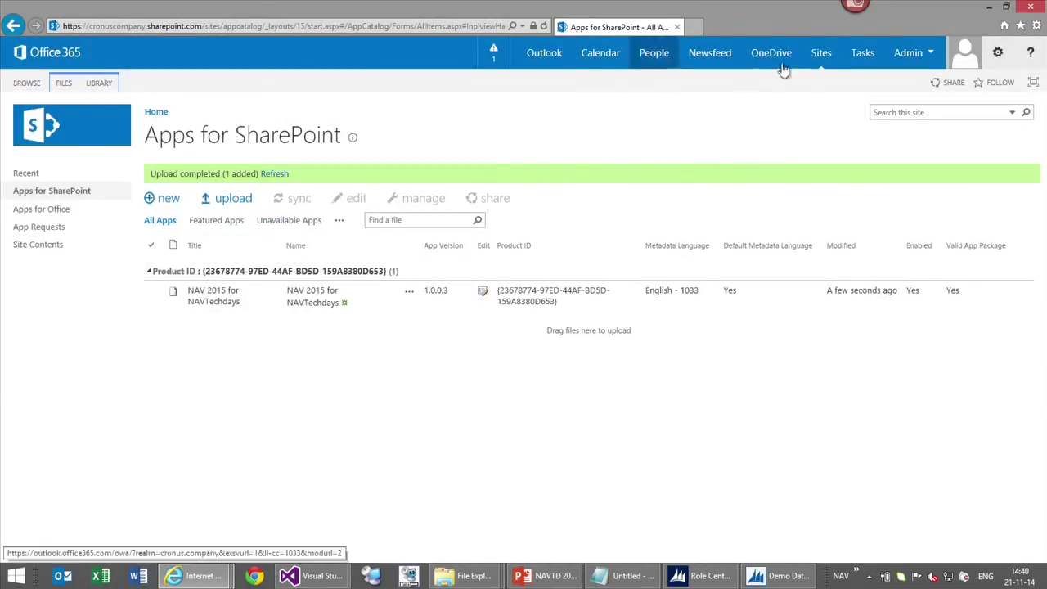
{"action": "left_click", "coordinate": [822, 54]}
Open the team site, start inserting an app part, then stop editing without saving
{"action": "left_click", "coordinate": [163, 209]}
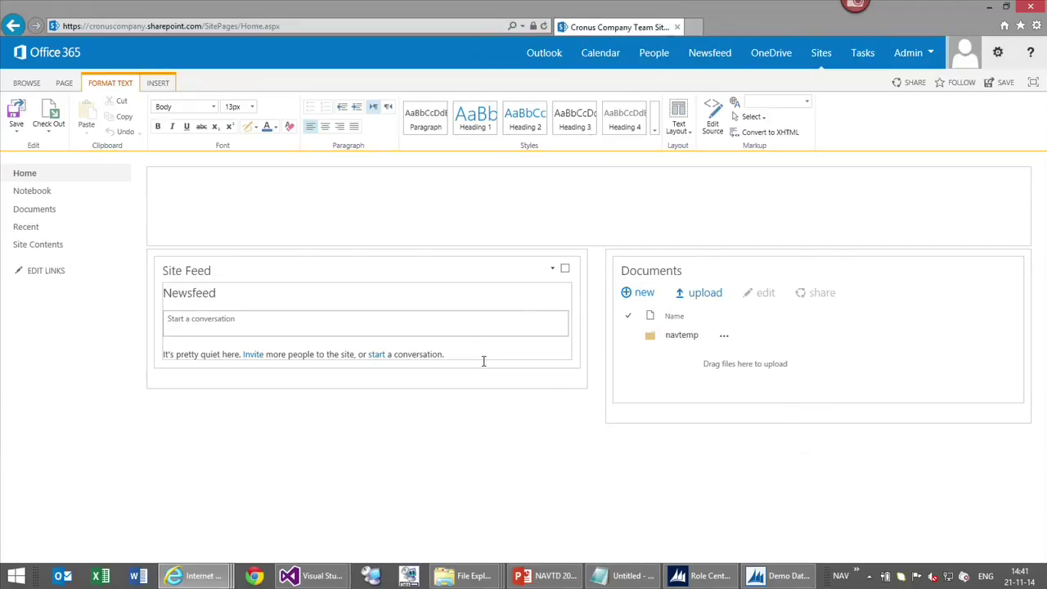
{"action": "left_click", "coordinate": [158, 83]}
{"action": "left_click", "coordinate": [178, 127]}
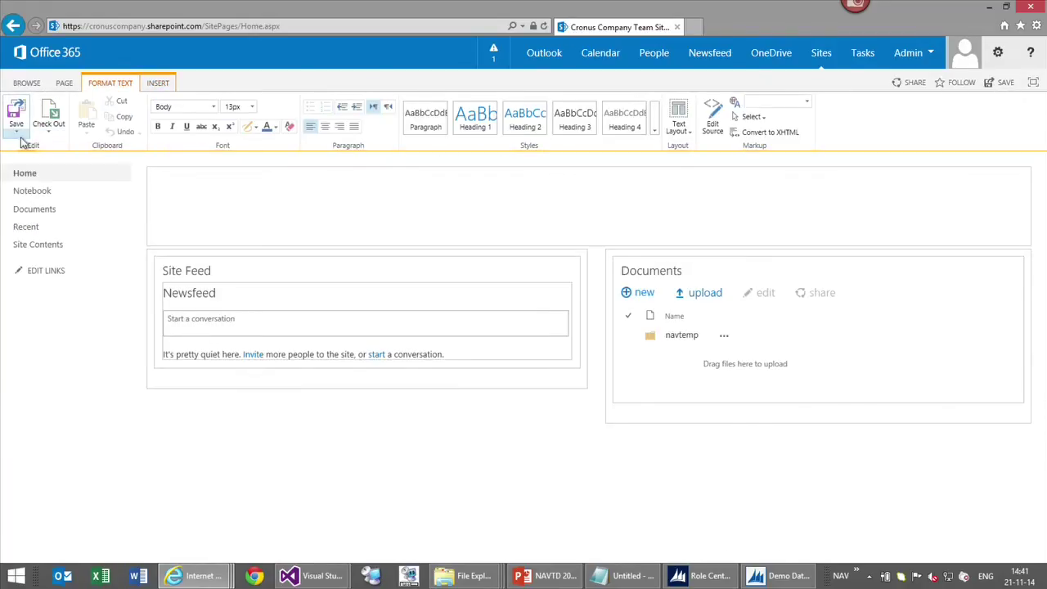
{"action": "left_click", "coordinate": [16, 131]}
{"action": "left_click", "coordinate": [25, 194]}
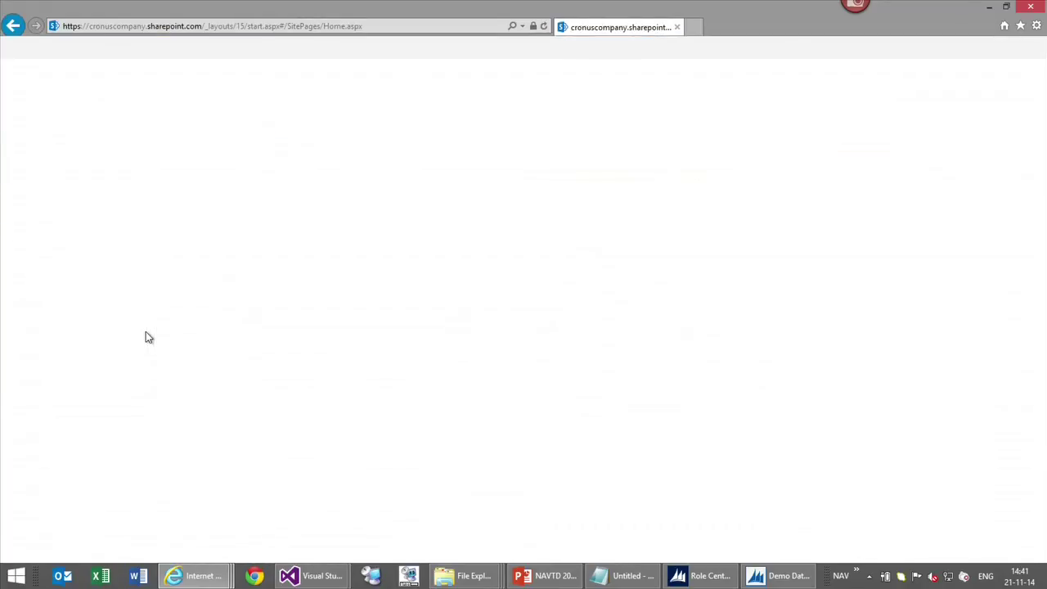
Add and trust the NAV 2015 for NAVTechdays app from Site Contents, then return to the home page
{"action": "left_click", "coordinate": [37, 244]}
{"action": "left_click", "coordinate": [255, 221]}
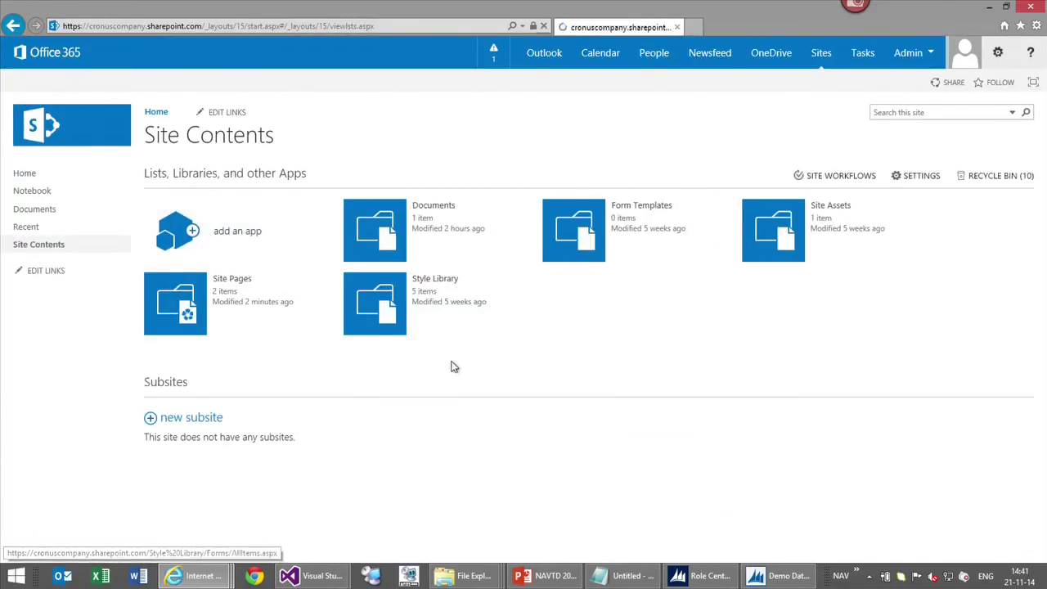
{"action": "left_click", "coordinate": [201, 427]}
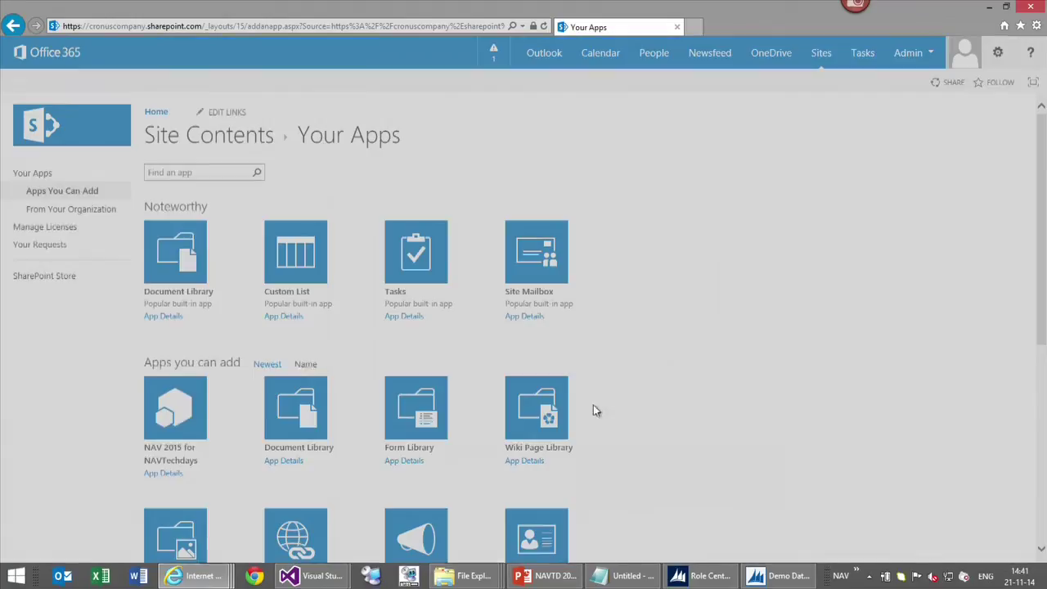
{"action": "left_click", "coordinate": [601, 377]}
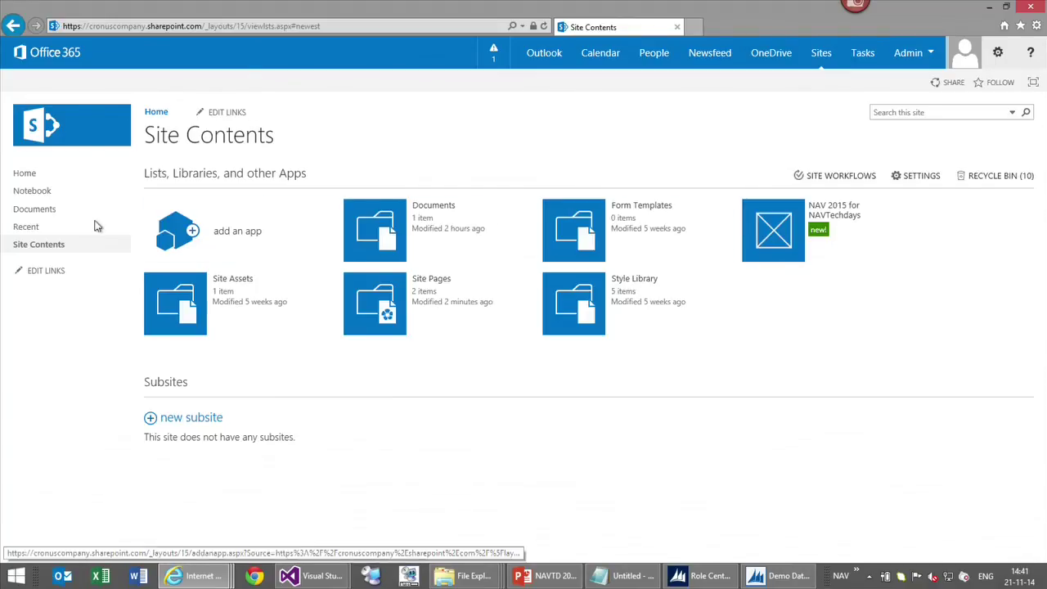
{"action": "left_click", "coordinate": [26, 174]}
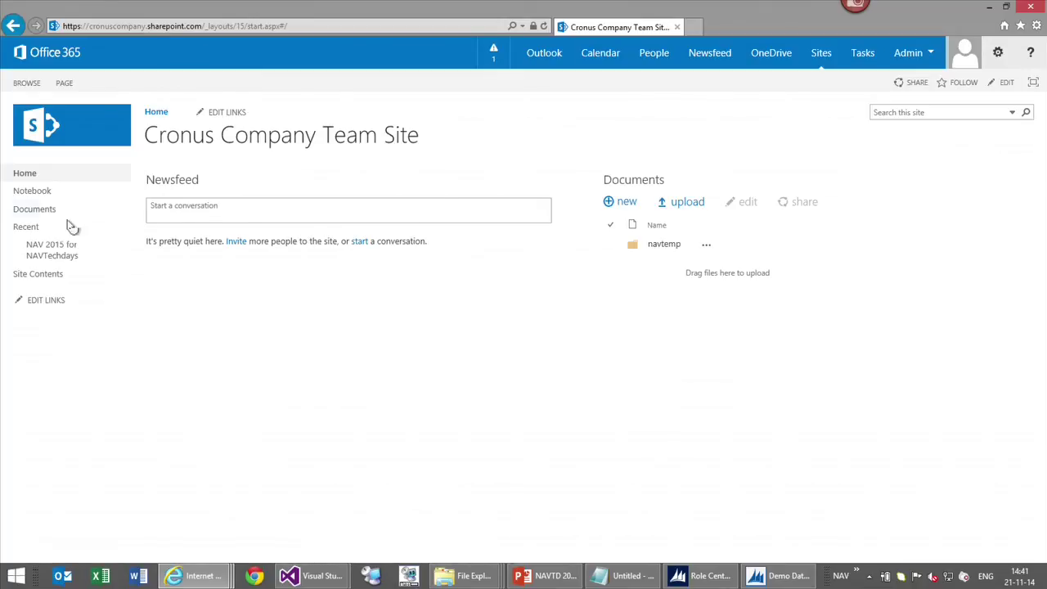
Insert the Mini Generic Chart app part on the home page and save, showing the Jan–Dec 2015 Cashcyclus chart
{"action": "left_click", "coordinate": [1007, 83]}
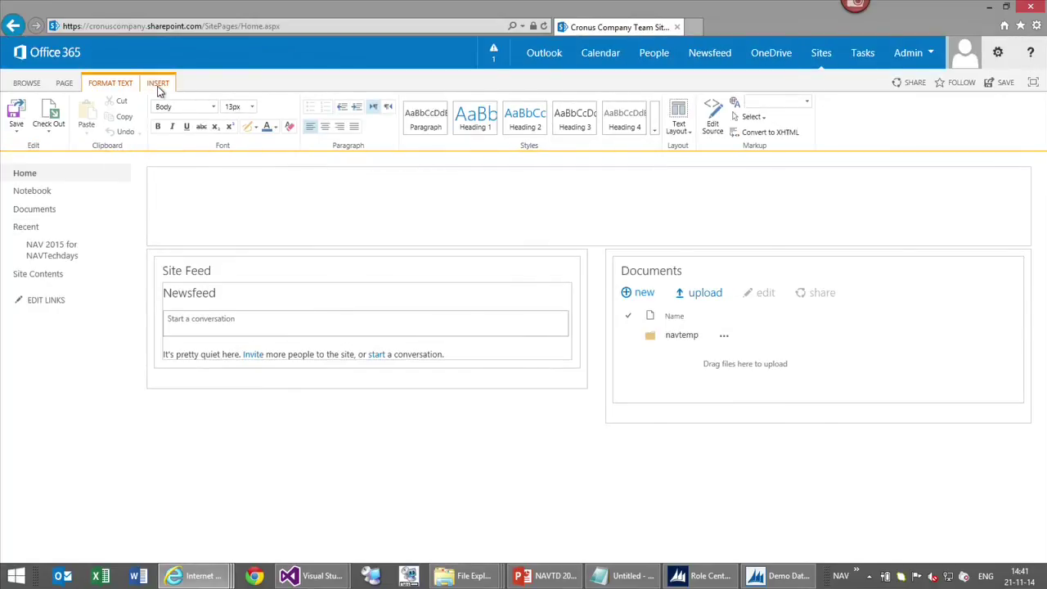
{"action": "left_click", "coordinate": [159, 84]}
{"action": "left_click", "coordinate": [210, 119]}
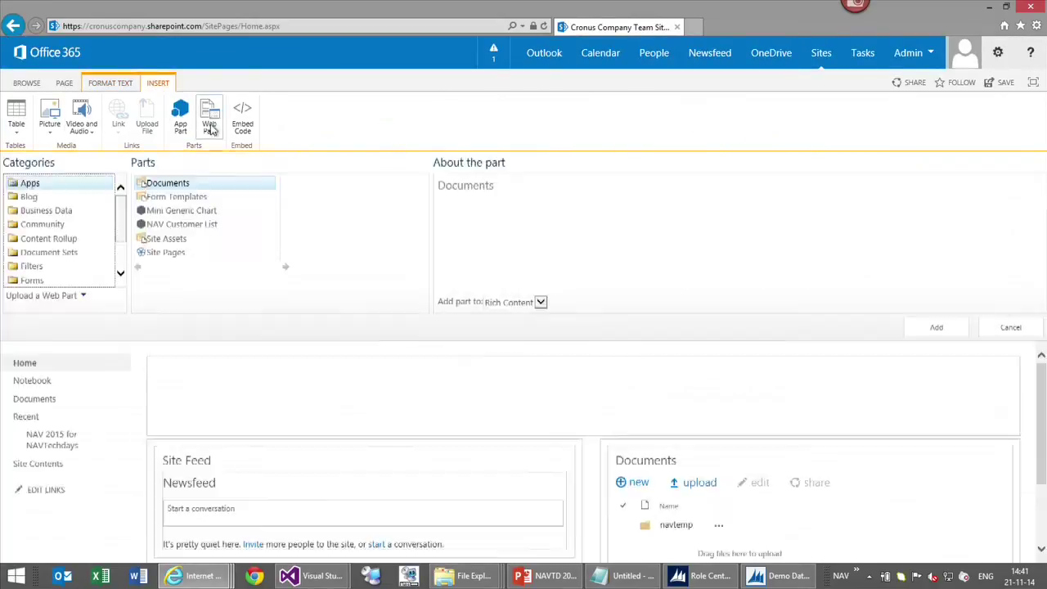
{"action": "left_click", "coordinate": [206, 214]}
{"action": "left_click", "coordinate": [940, 333]}
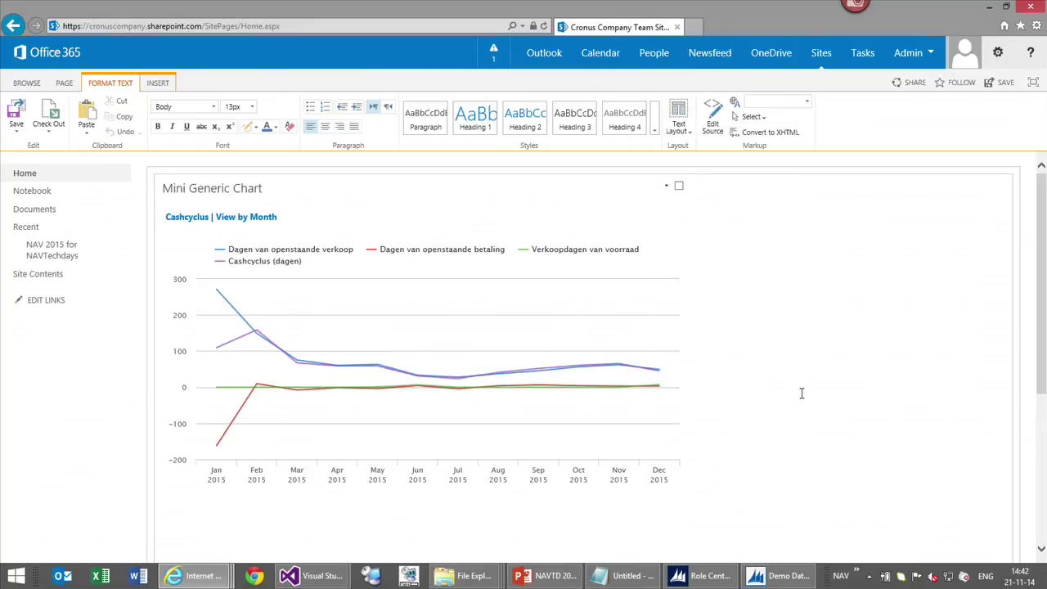
{"action": "left_click", "coordinate": [15, 114]}
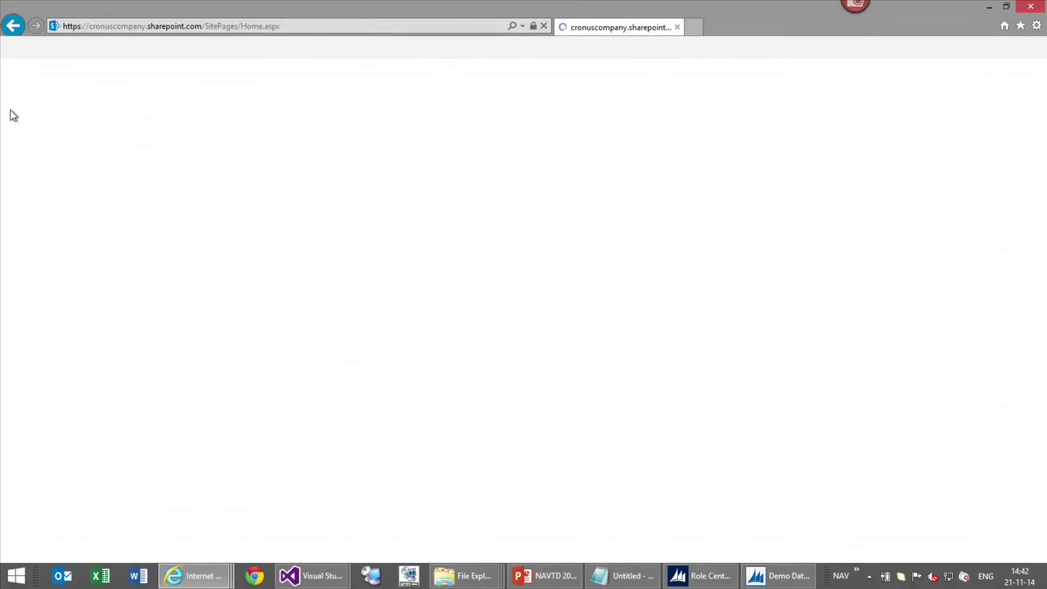
{"action": "mouse_move", "coordinate": [343, 307]}
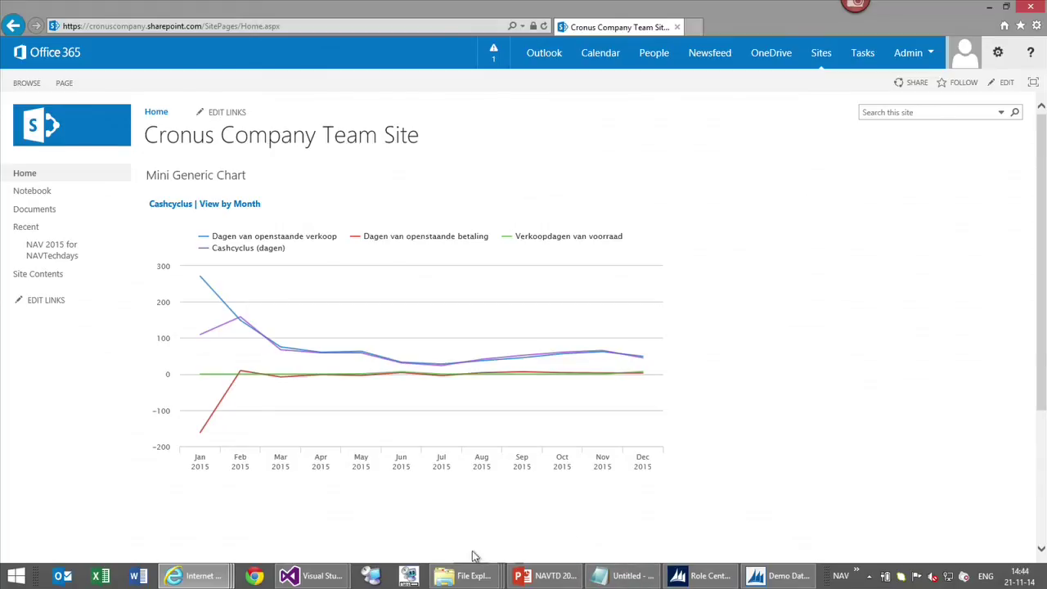
Switch to the Visual Studio window holding the 'NAV 2015 for NAVTechdays' project
{"action": "mouse_move", "coordinate": [311, 576]}
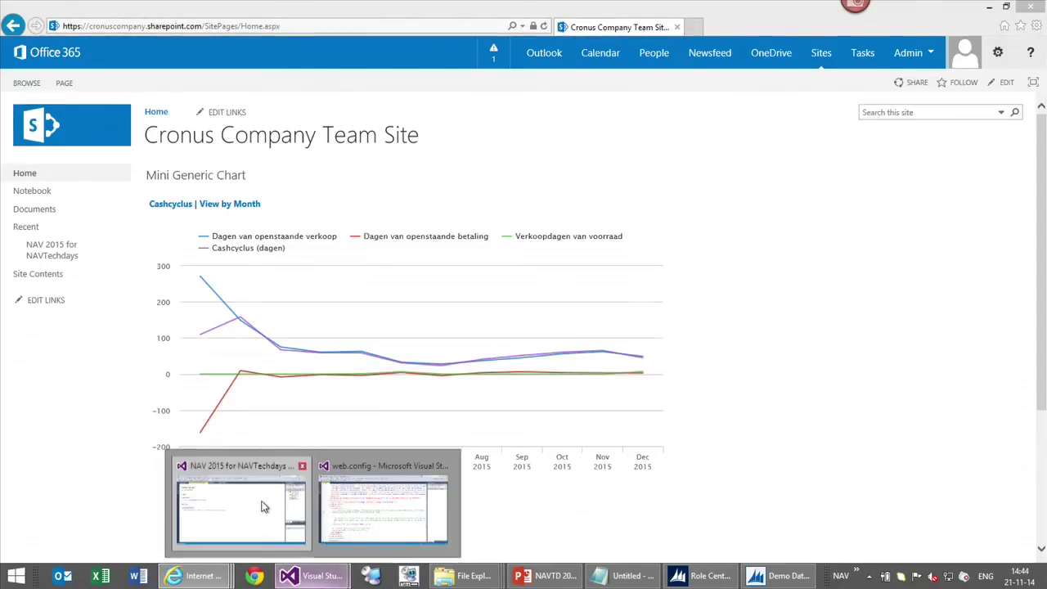
{"action": "left_click", "coordinate": [264, 504]}
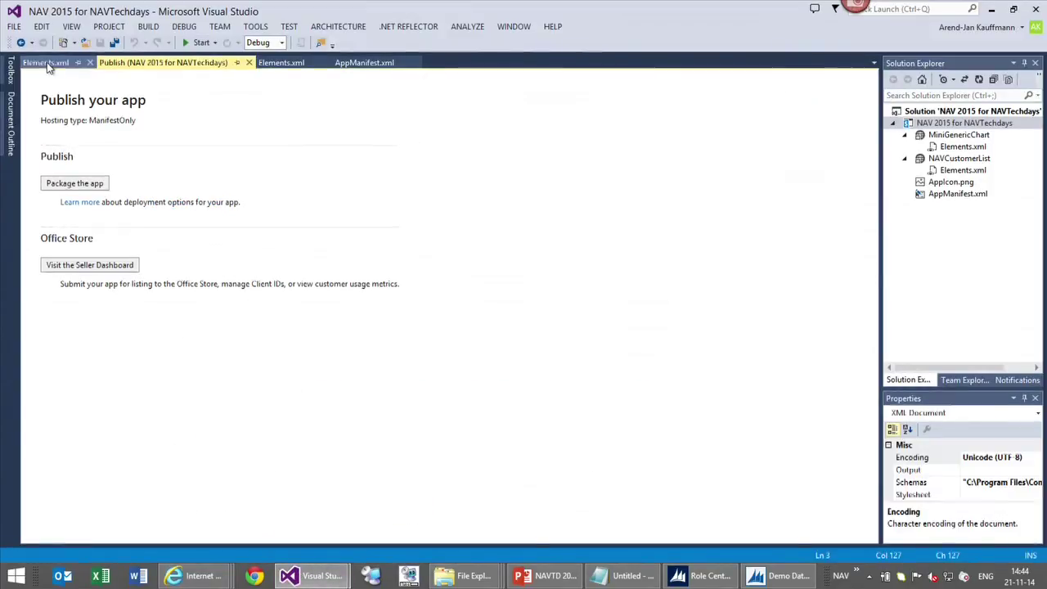
Open the Mini Generic Chart's Elements.xml and select page number 1390 in its URL
{"action": "left_click", "coordinate": [45, 63]}
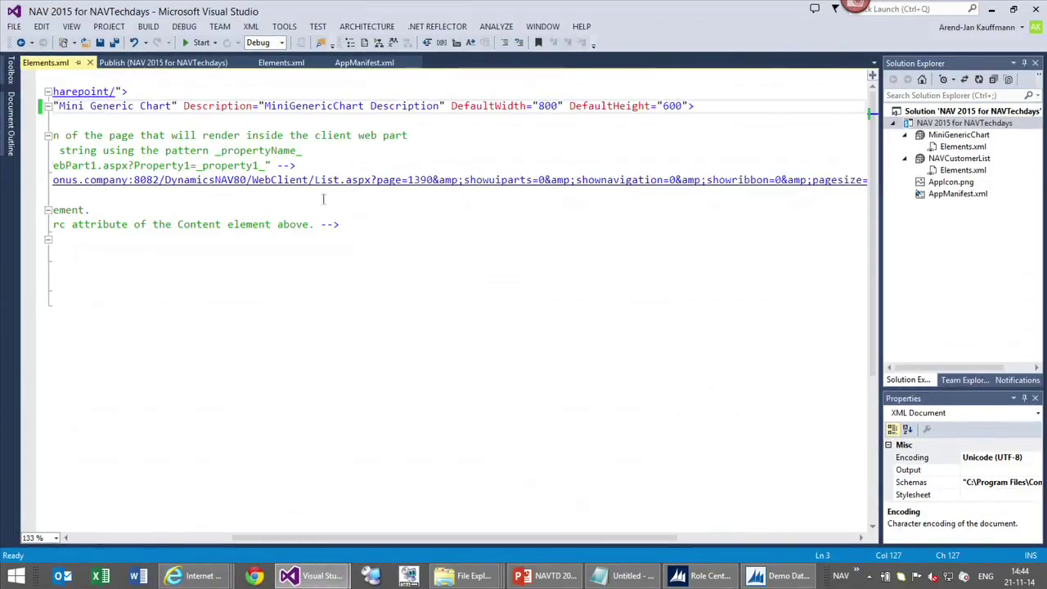
{"action": "double_click", "coordinate": [413, 180]}
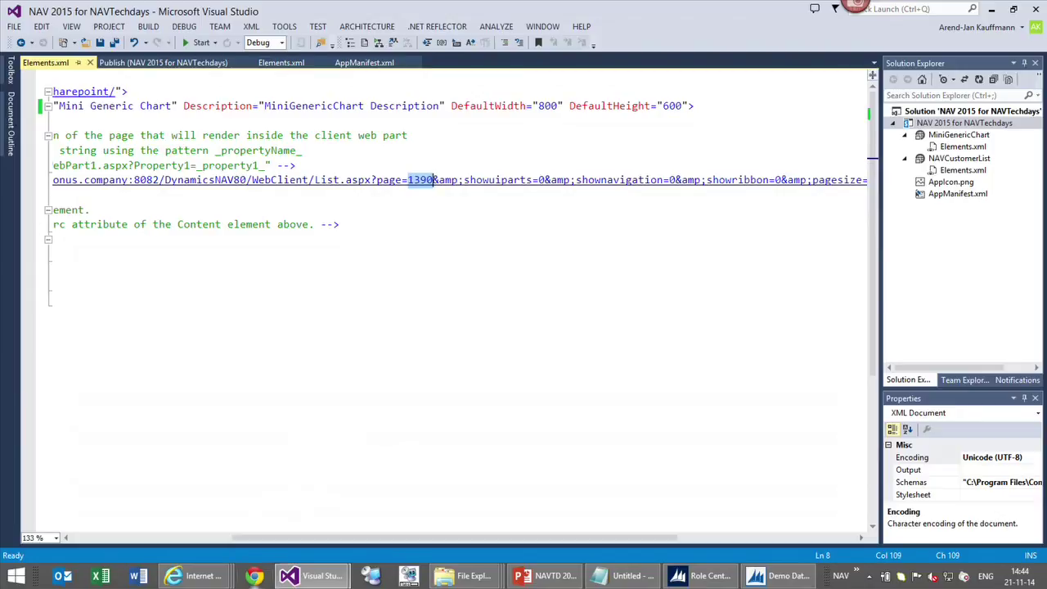
Insert a ~ in front of the https web client URL in the chart's Content Src
{"action": "left_click_drag", "start_coordinate": [402, 542], "coordinate": [159, 527]}
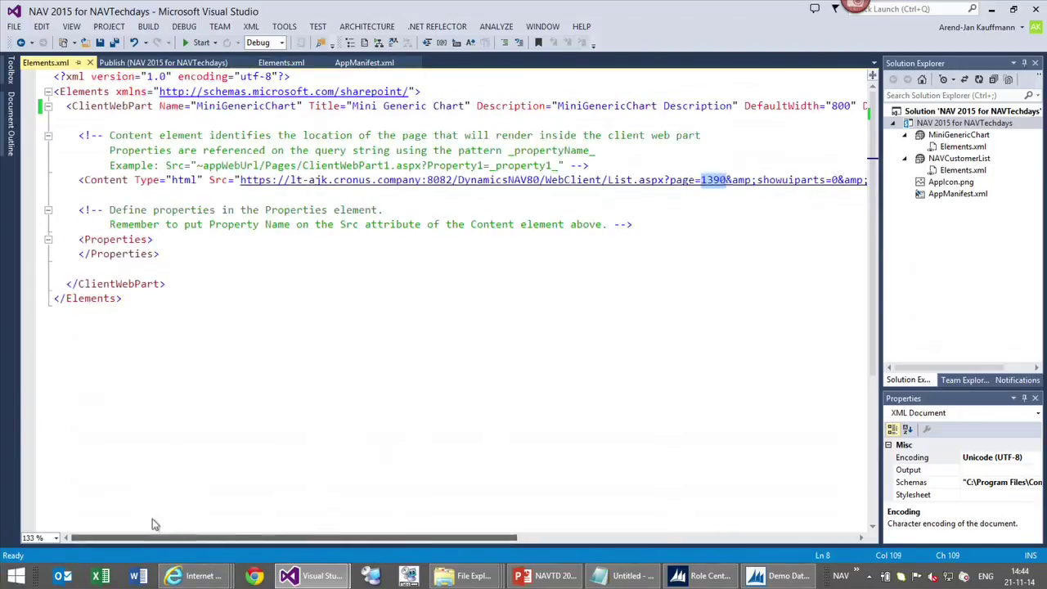
{"action": "left_click_drag", "start_coordinate": [238, 179], "coordinate": [427, 179]}
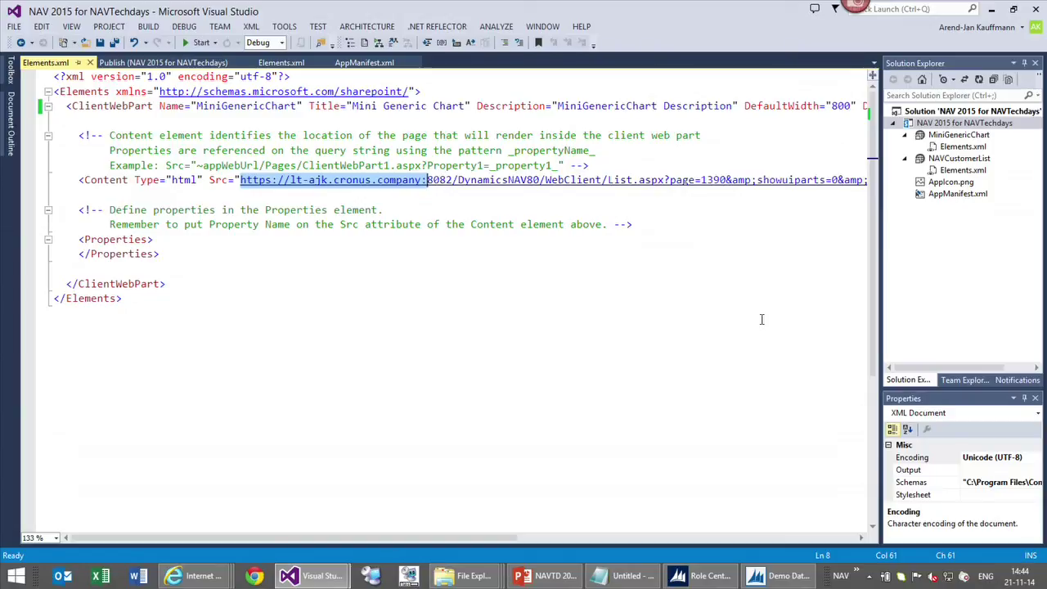
{"action": "key", "text": "Left"}
{"action": "type", "text": "~"}
{"action": "key", "text": "Left"}
{"action": "key", "text": "Left"}
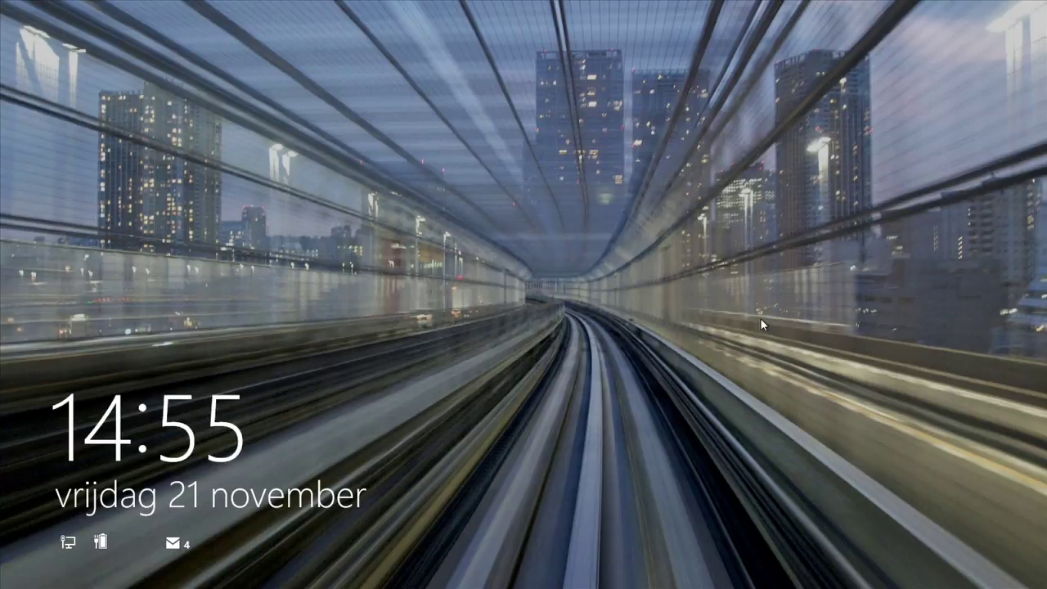
Unlock the Windows session by entering the account password
{"action": "left_click", "coordinate": [760, 325]}
{"action": "type", "text": "••••••••••••"}
{"action": "key", "text": "Return"}
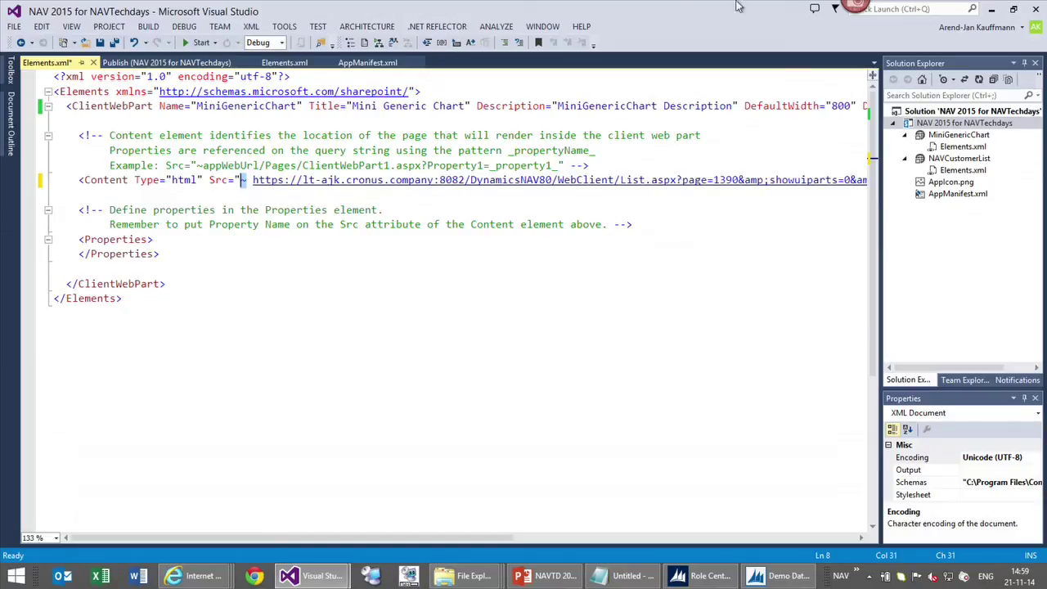
Minimize Visual Studio, both Internet Explorer windows and File Explorer to show the desktop
{"action": "left_click", "coordinate": [990, 9]}
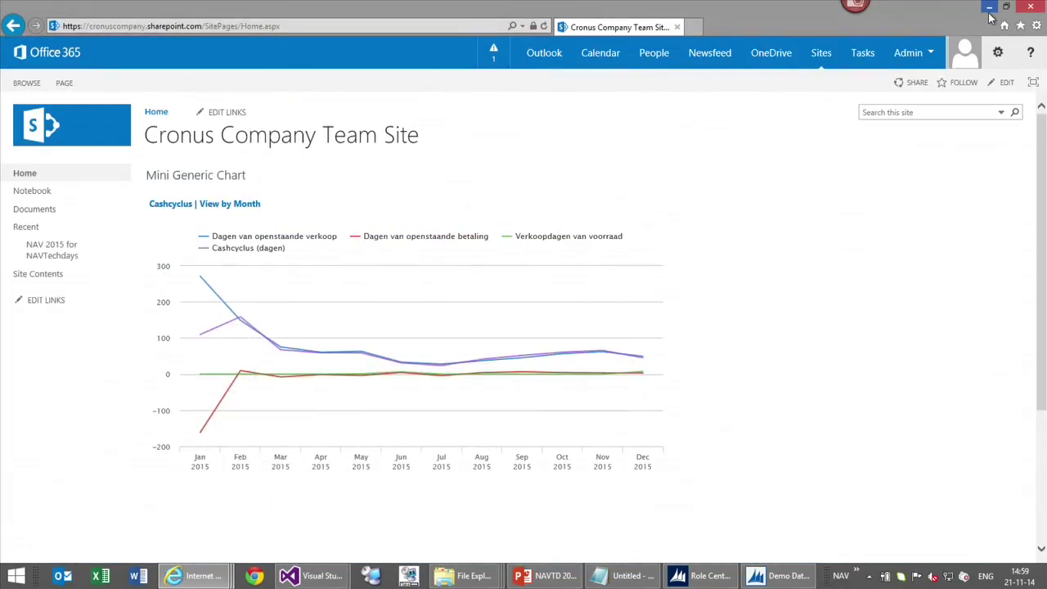
{"action": "left_click", "coordinate": [989, 9]}
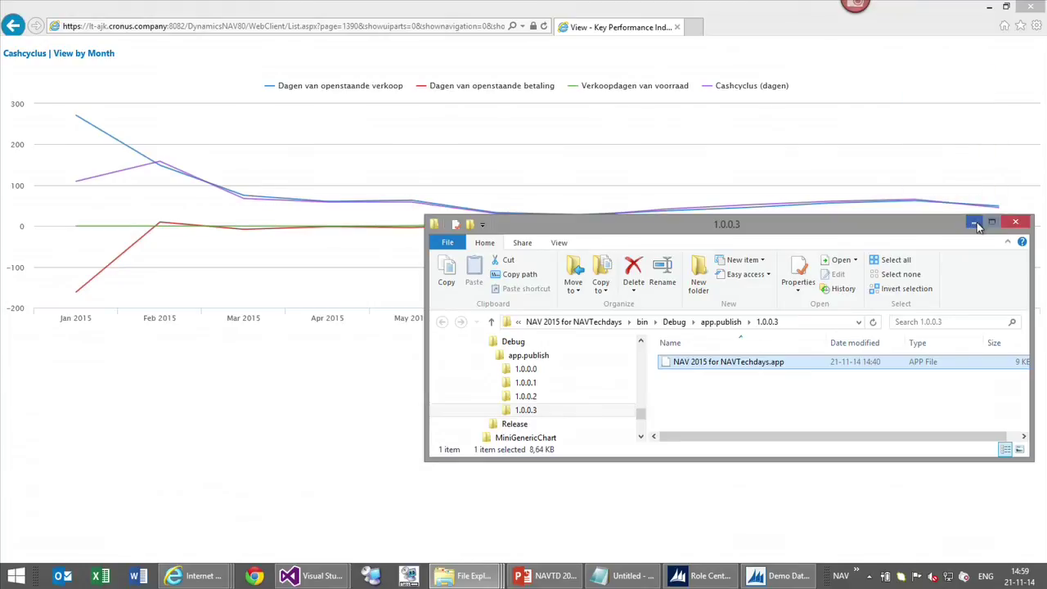
{"action": "left_click", "coordinate": [975, 222]}
{"action": "left_click", "coordinate": [988, 10]}
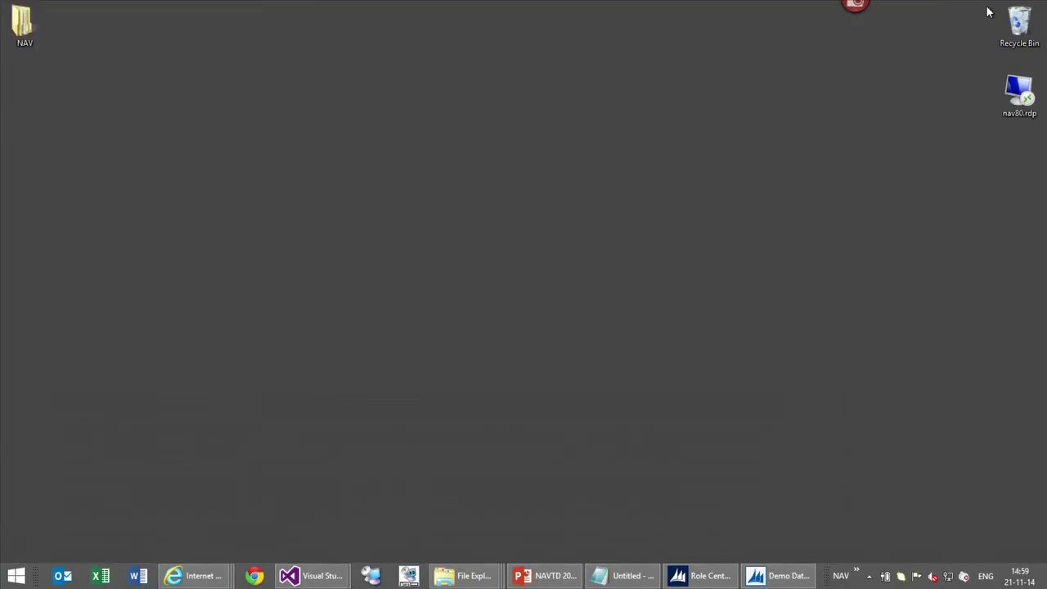
Send the NAV Customers list to Excel, review the Customer List workbook, then return to NAV
{"action": "left_click", "coordinate": [710, 577]}
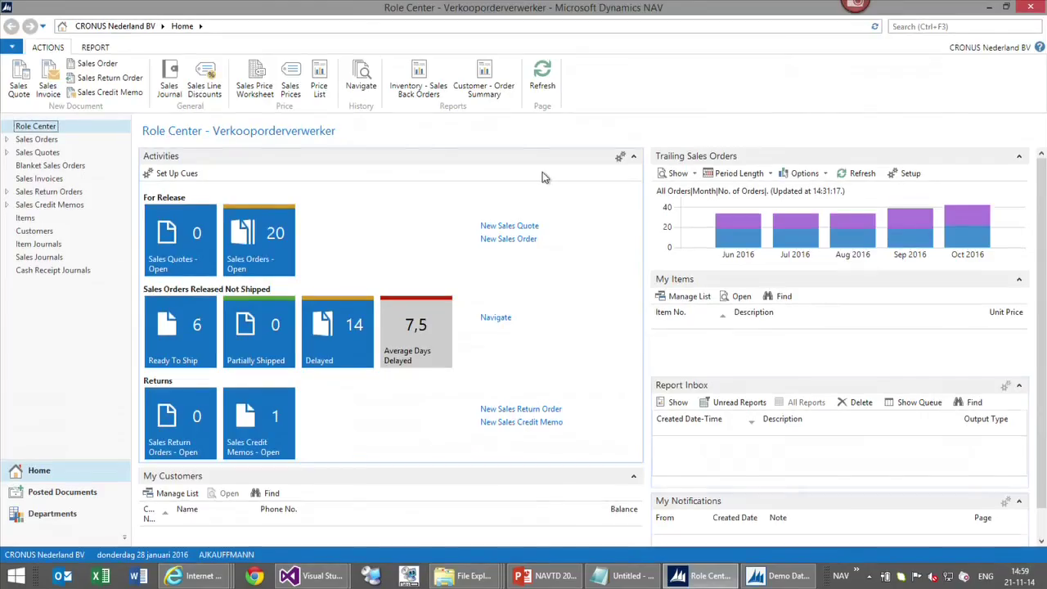
{"action": "left_click", "coordinate": [34, 231]}
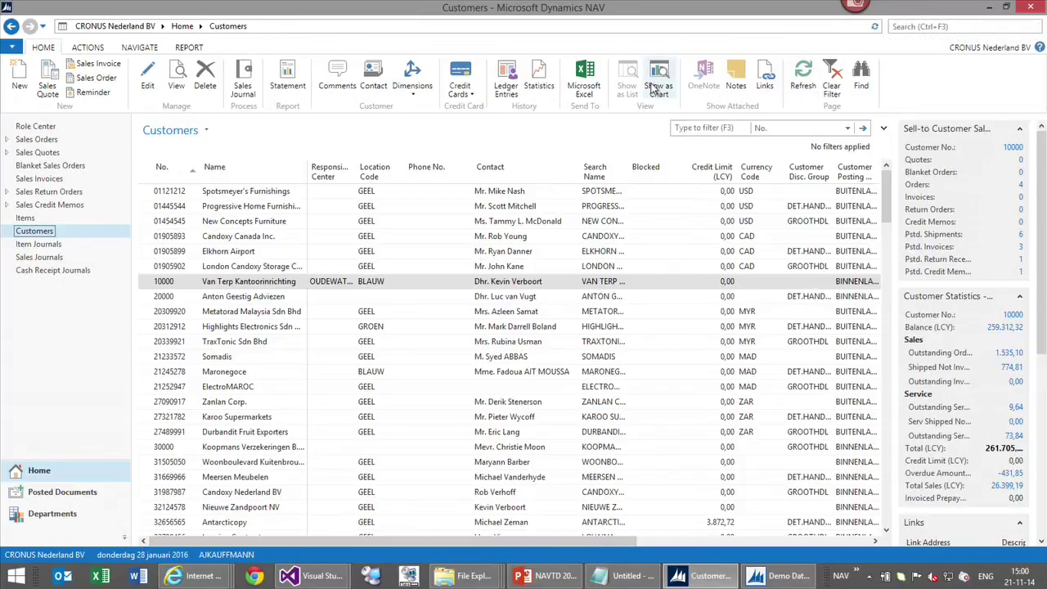
{"action": "left_click", "coordinate": [582, 80]}
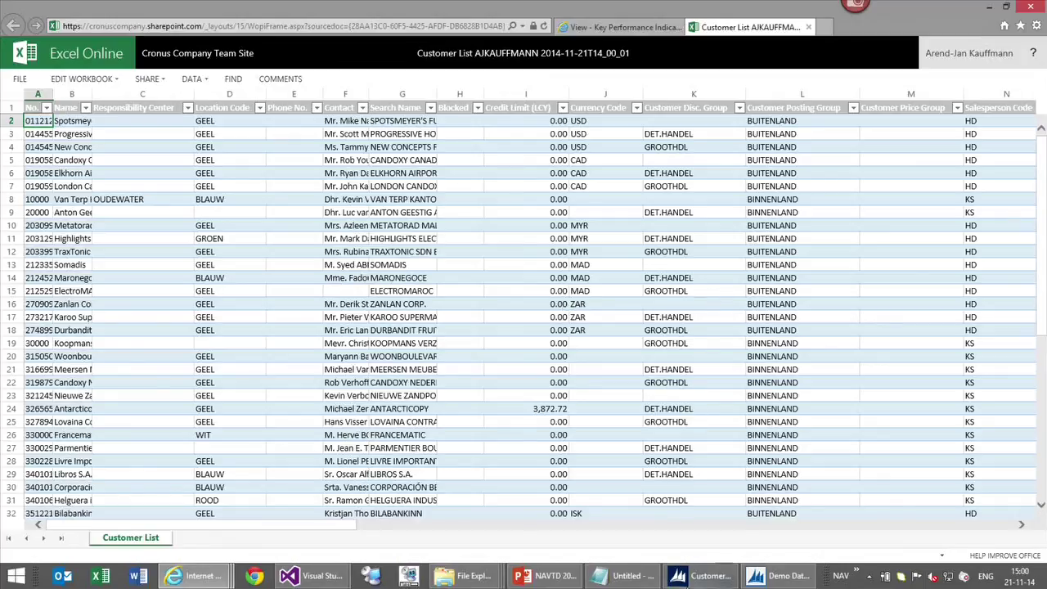
{"action": "left_click", "coordinate": [714, 579]}
Search 'onli' and open the Online Document Storage Configuration page
{"action": "left_click", "coordinate": [949, 28]}
{"action": "type", "text": "onli"}
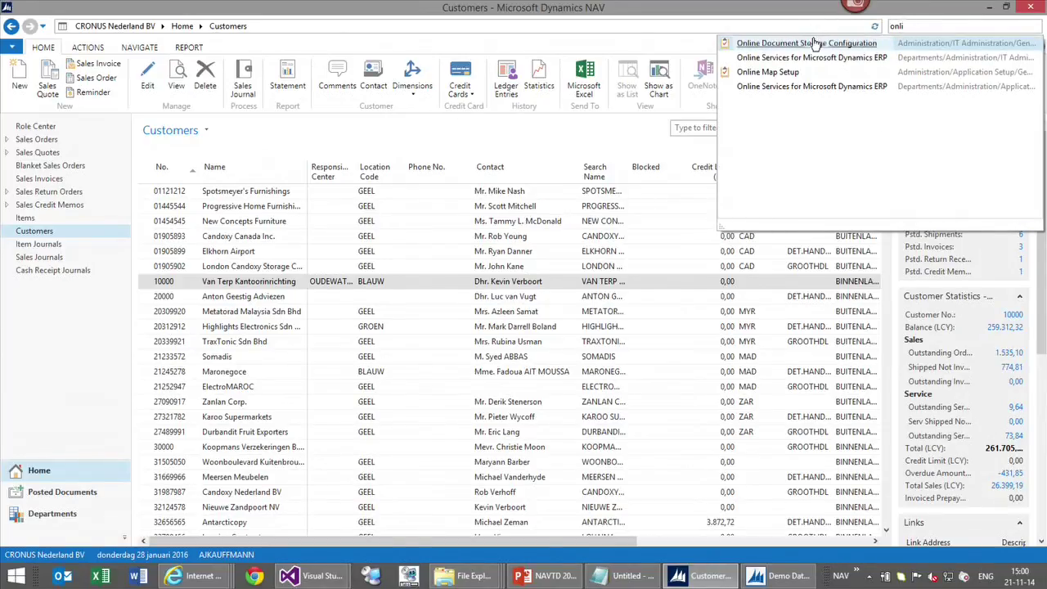
{"action": "left_click", "coordinate": [809, 43]}
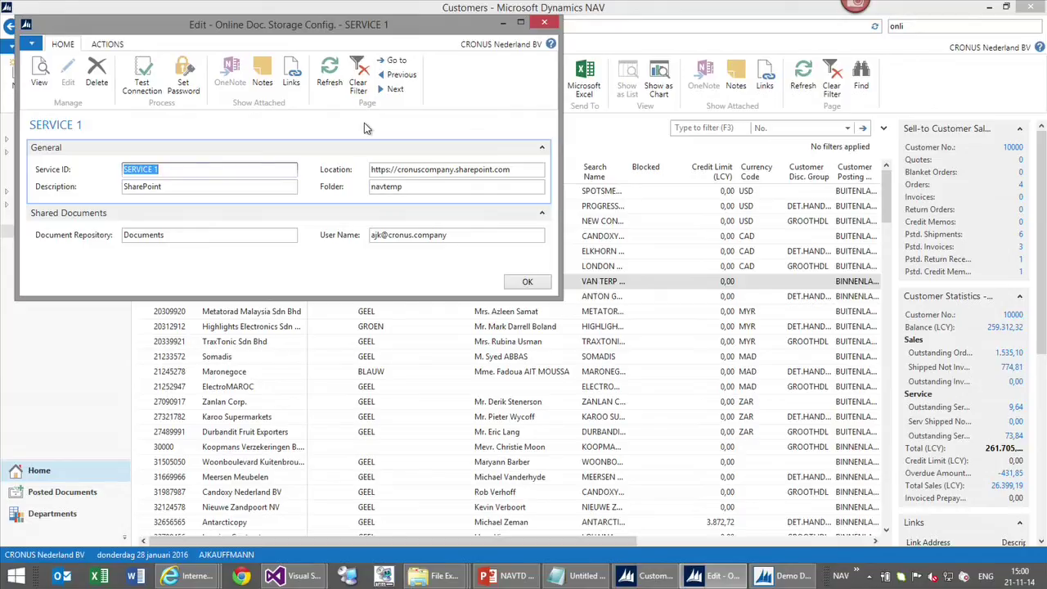
Select the SERVICE 1 Location field, then choose Delete from the card's Home ribbon
{"action": "left_click", "coordinate": [389, 170]}
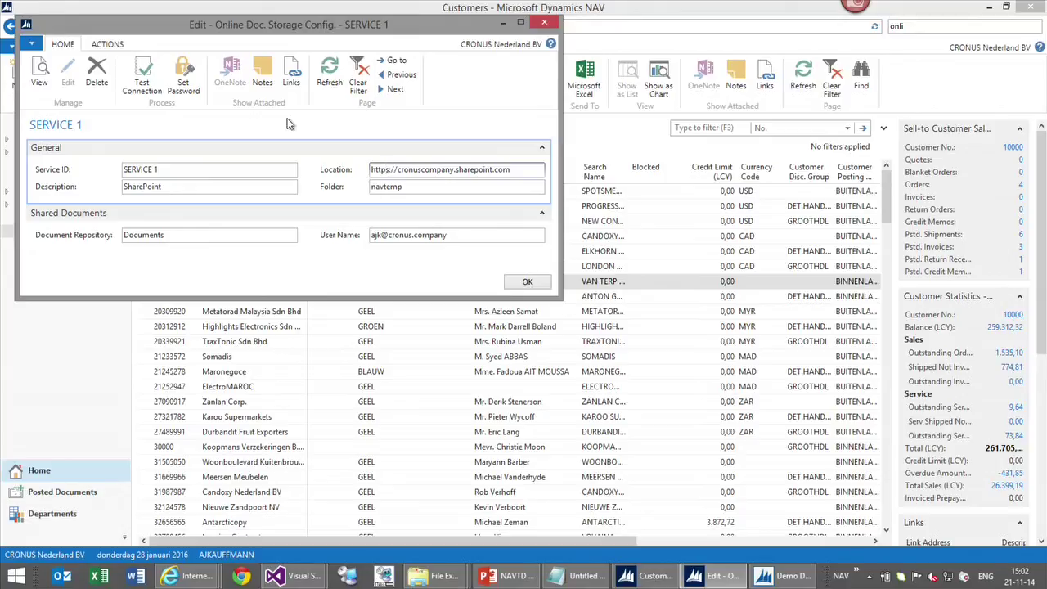
{"action": "left_click", "coordinate": [96, 74]}
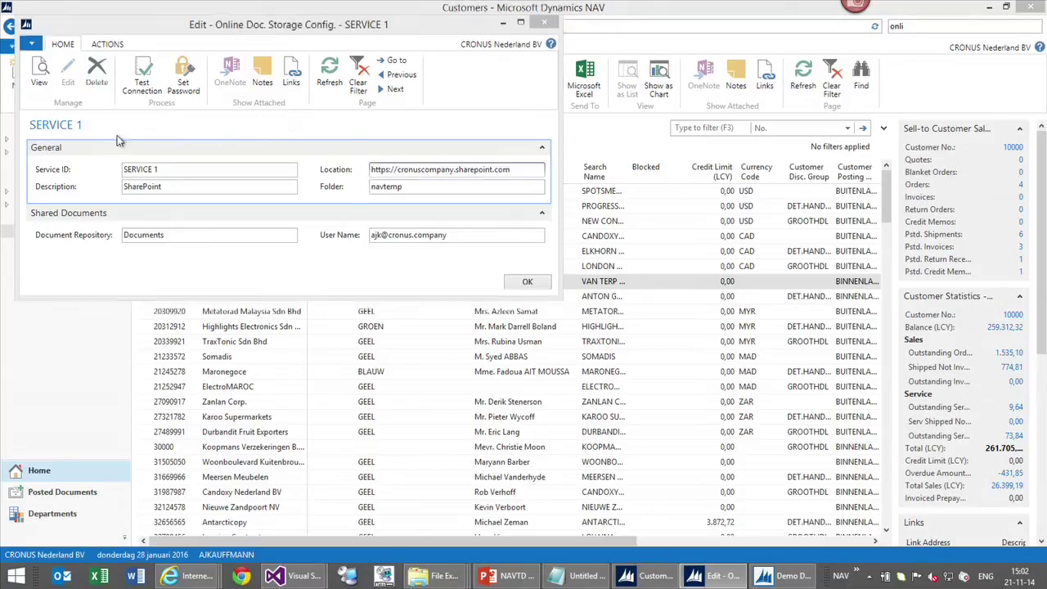
Confirm deleting SERVICE 1, export Customers to Excel, then close the workbook without saving
{"action": "left_click", "coordinate": [264, 179]}
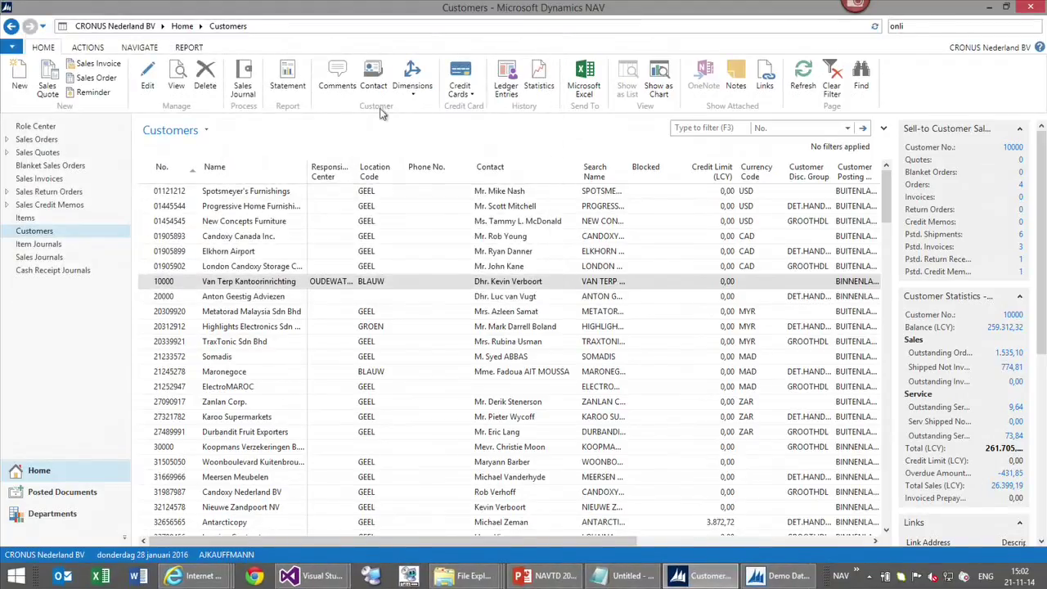
{"action": "left_click", "coordinate": [586, 83]}
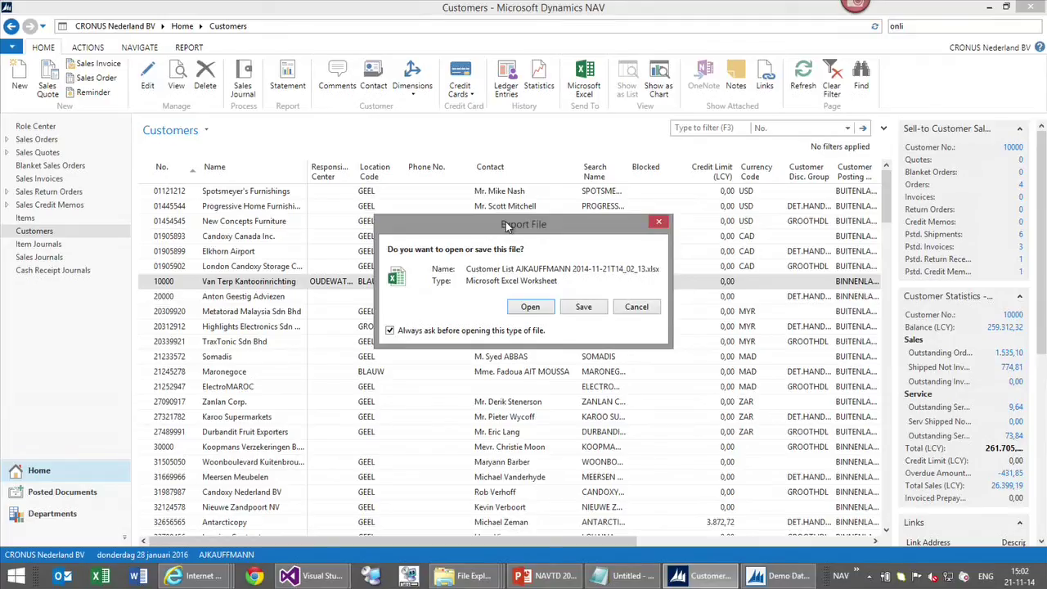
{"action": "left_click", "coordinate": [524, 309]}
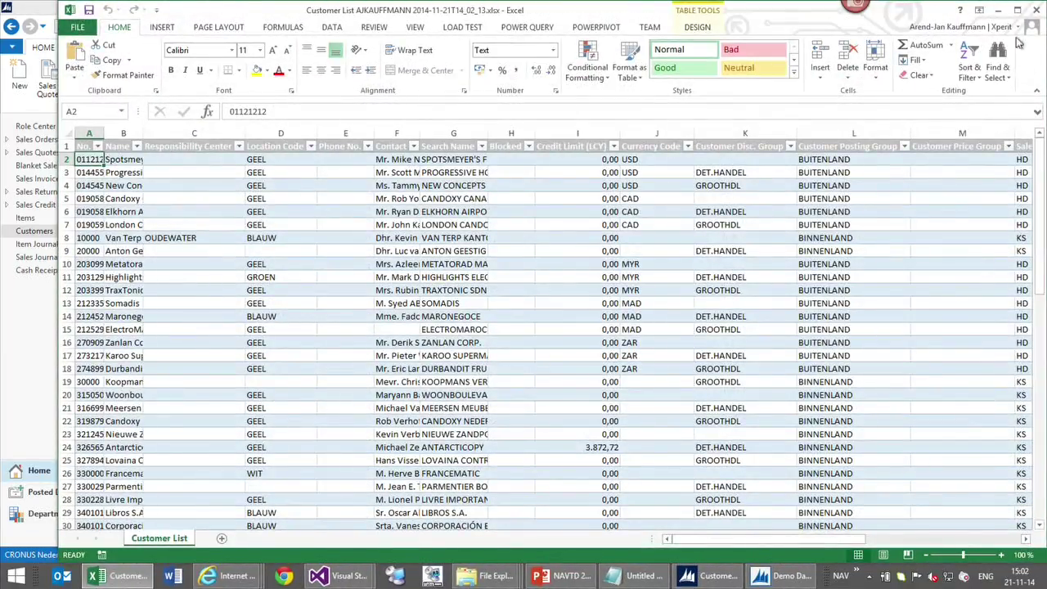
{"action": "left_click", "coordinate": [520, 305]}
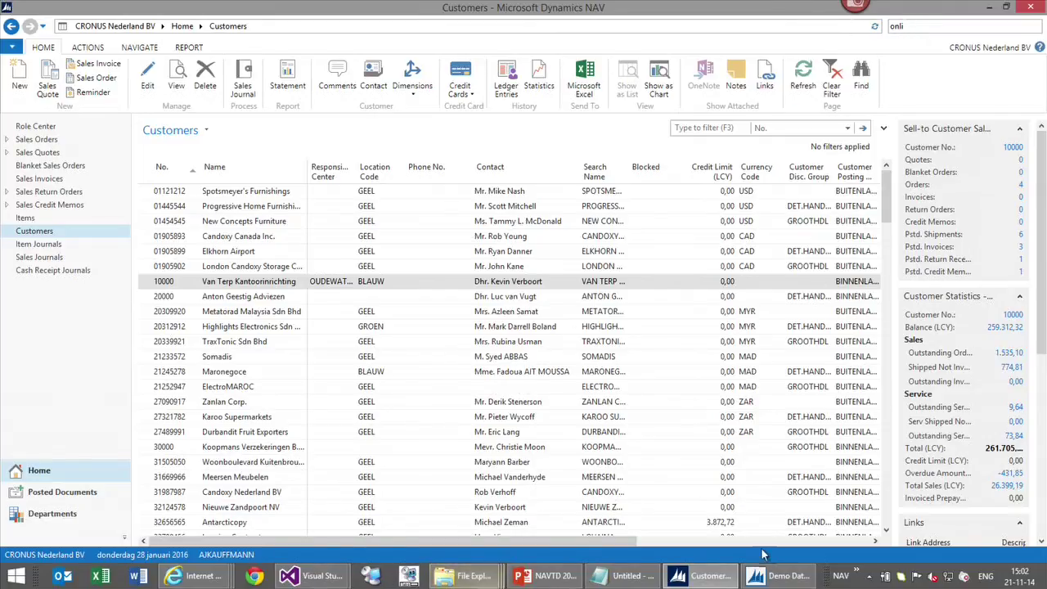
{"action": "mouse_move", "coordinate": [197, 575]}
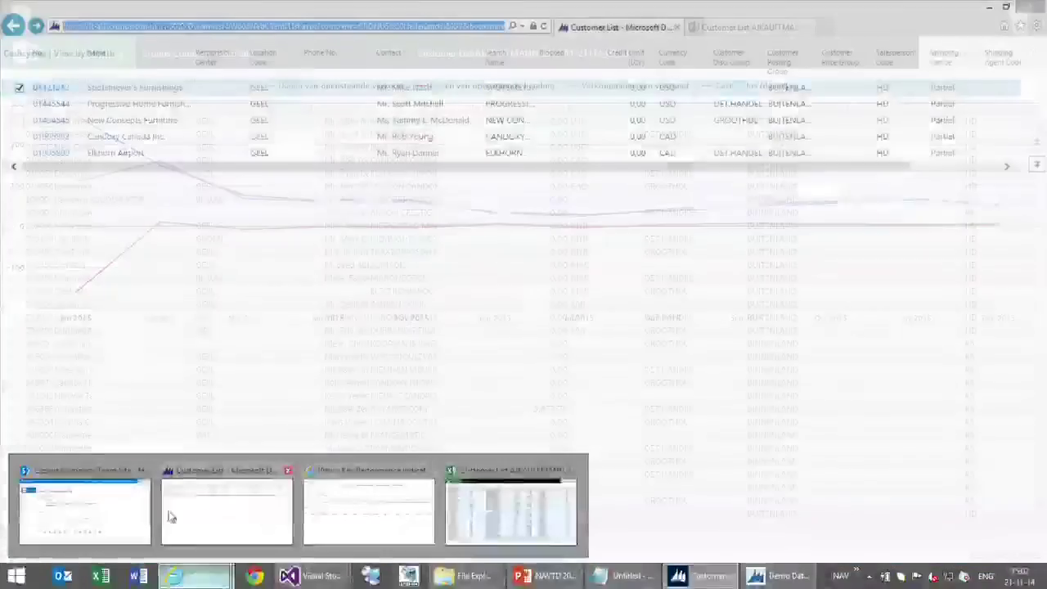
In the Team Site browser, load the server's :8082/DynamicsNAV80/WebClient/ address
{"action": "left_click", "coordinate": [131, 509]}
{"action": "left_click", "coordinate": [179, 26]}
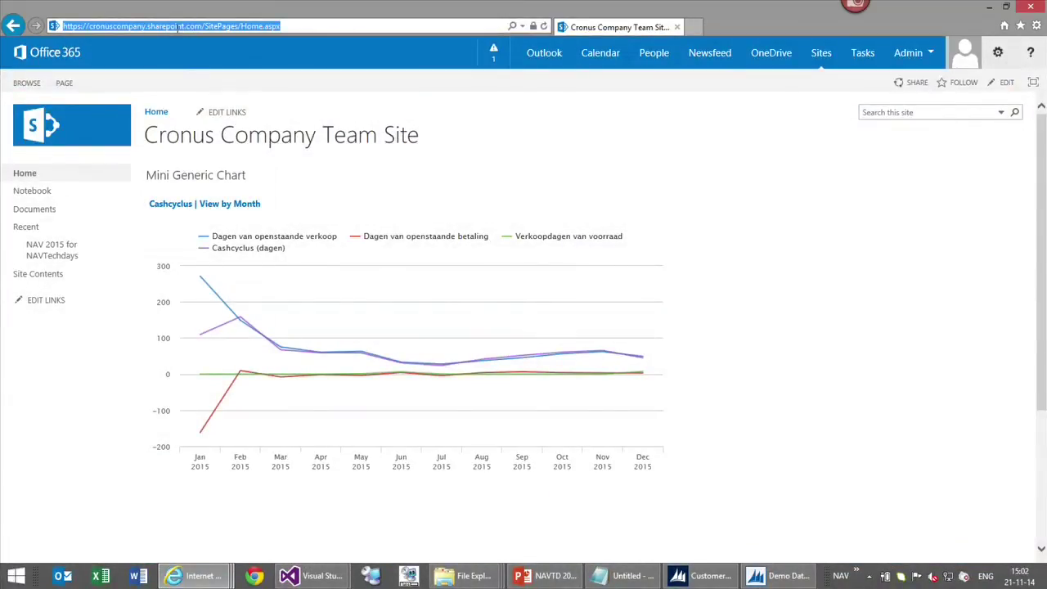
{"action": "type", "text": "l"}
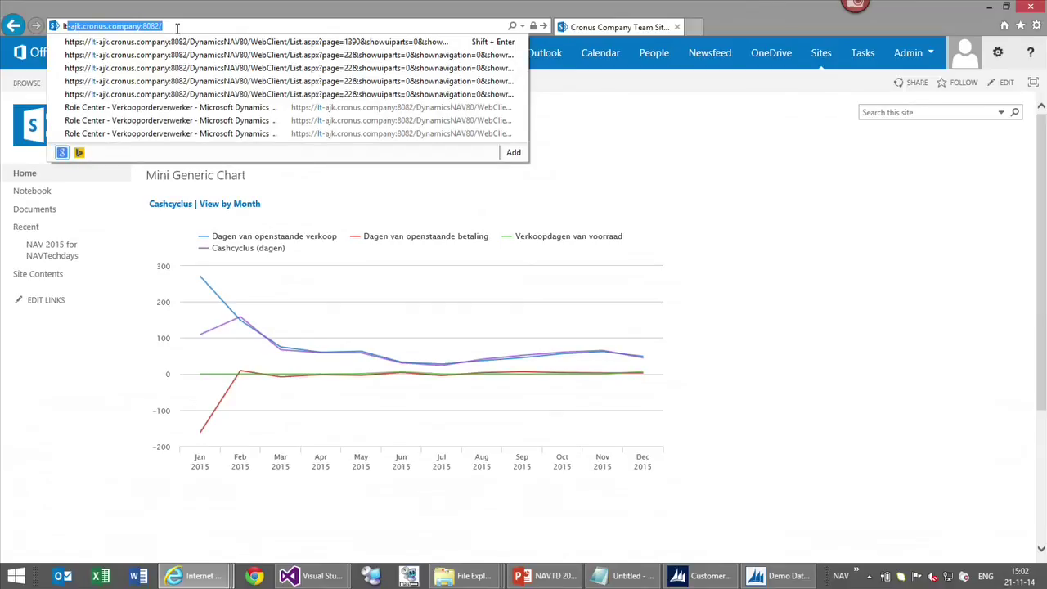
{"action": "type", "text": "t"}
{"action": "key", "text": "End"}
{"action": "type", "text": "dy"}
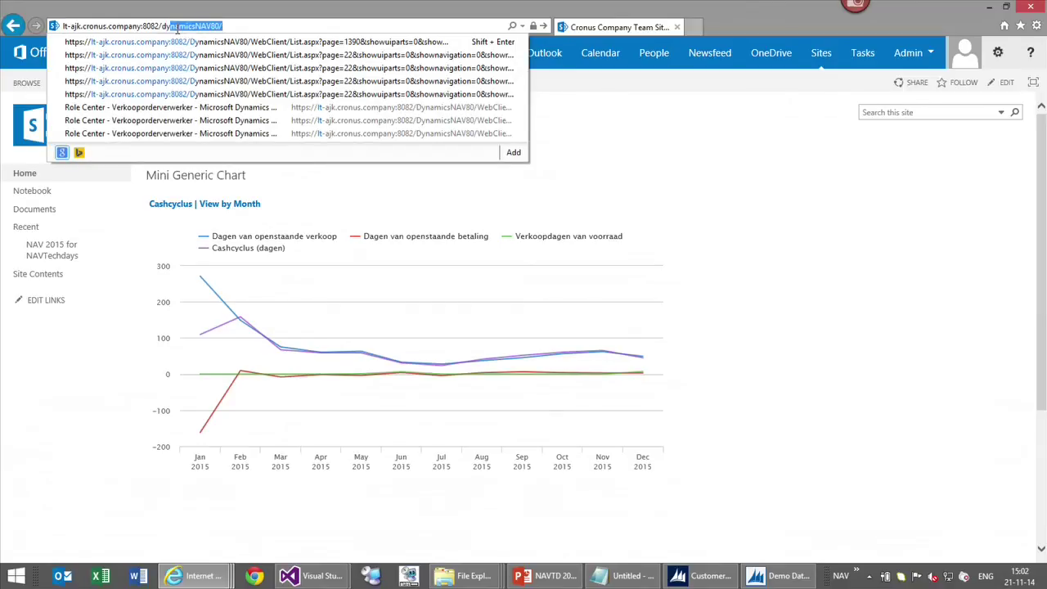
{"action": "key", "text": "End"}
{"action": "type", "text": "w"}
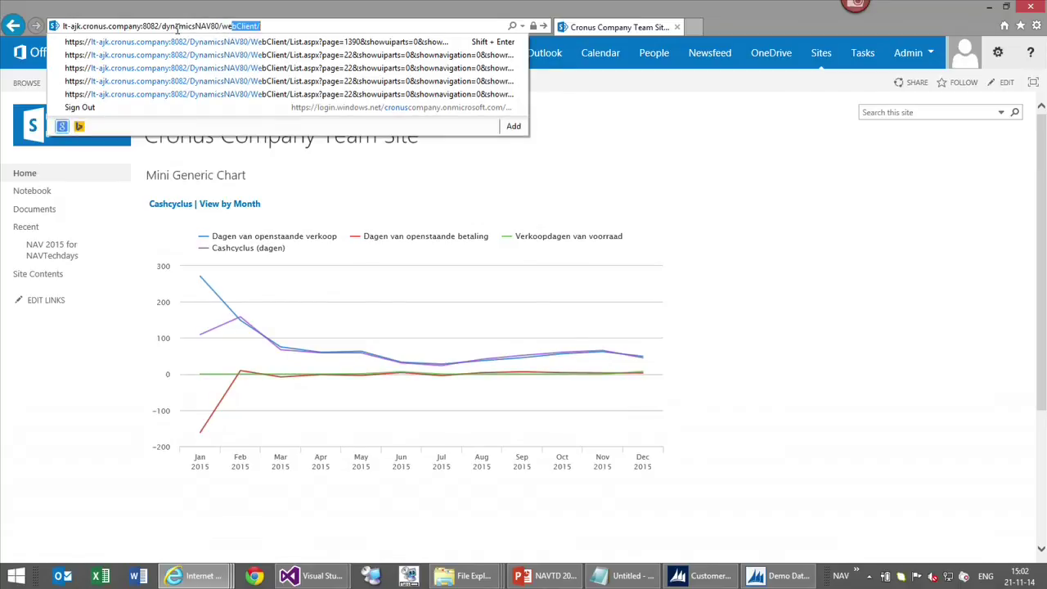
{"action": "key", "text": "Return"}
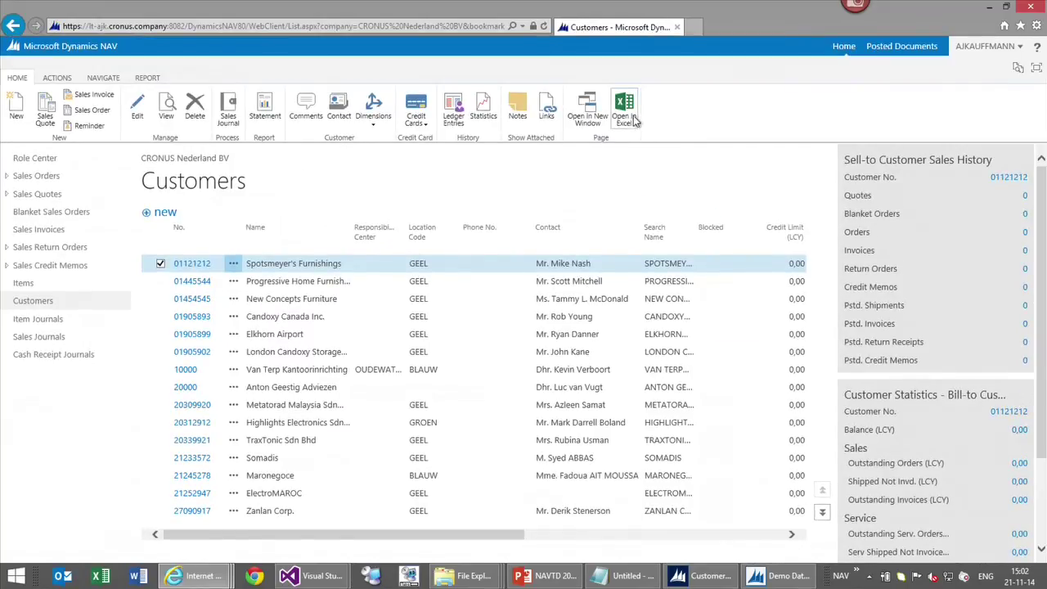
Open the web client's Customers list in Excel, then return to the NAV Windows client
{"action": "left_click", "coordinate": [628, 119]}
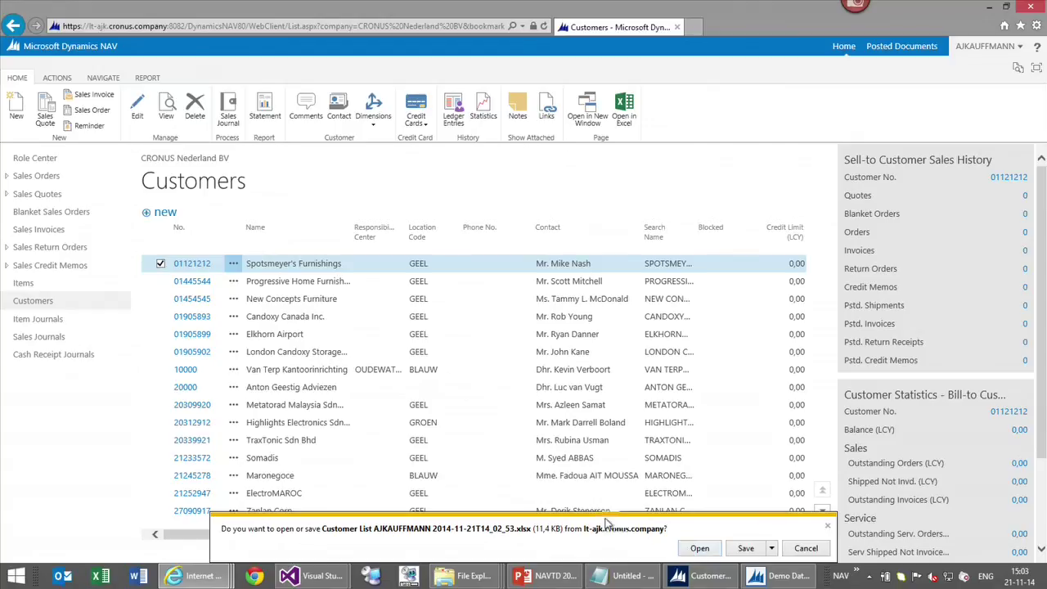
{"action": "left_click", "coordinate": [702, 577]}
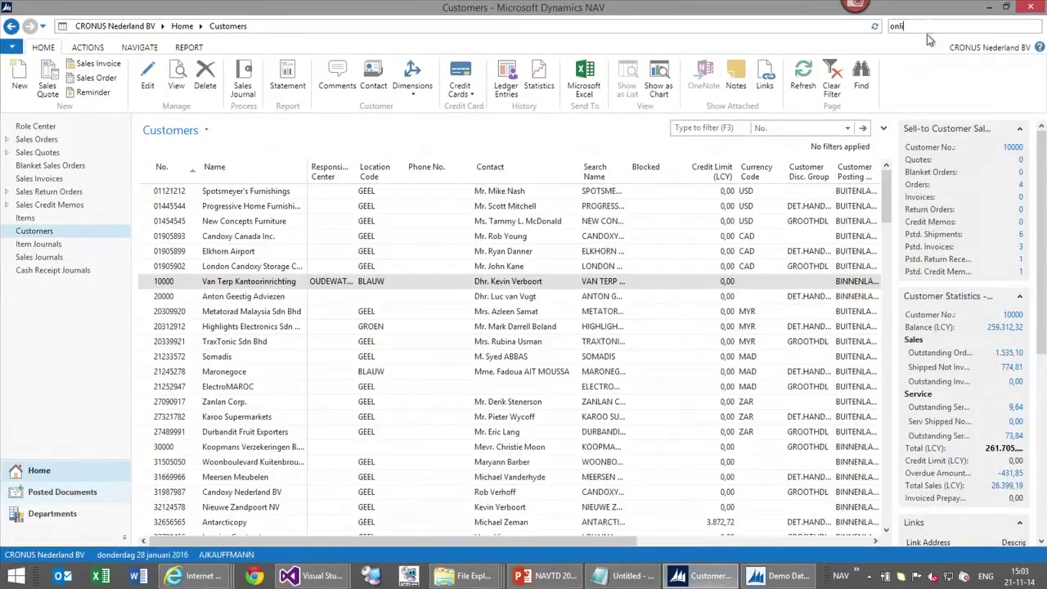
Open the Online Document Storage Configuration card from the 'onli' search results for SERVICE 1
{"action": "left_click", "coordinate": [927, 24]}
{"action": "left_click", "coordinate": [872, 46]}
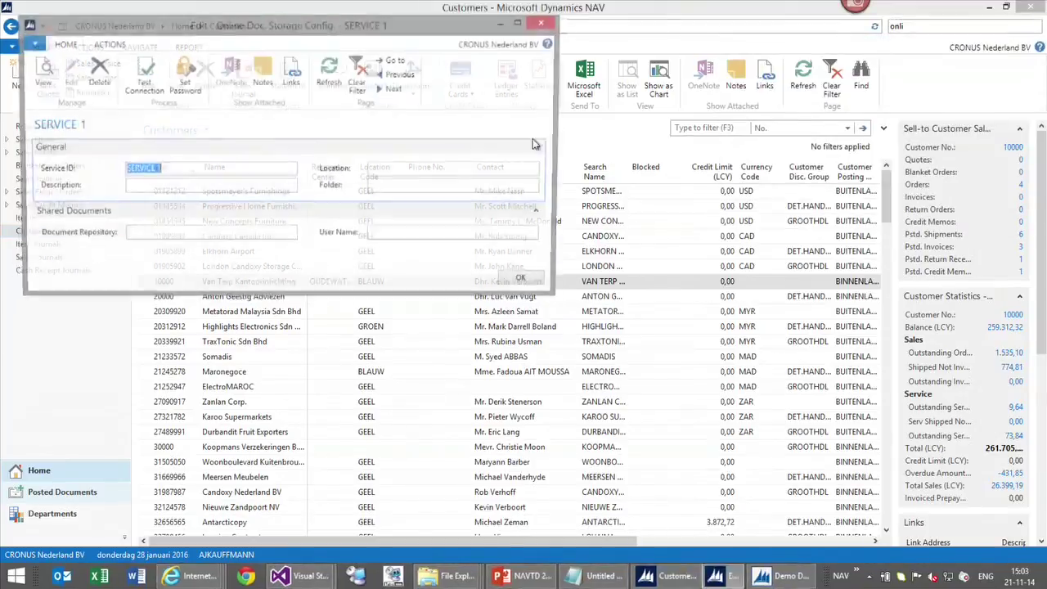
{"action": "left_click", "coordinate": [223, 191]}
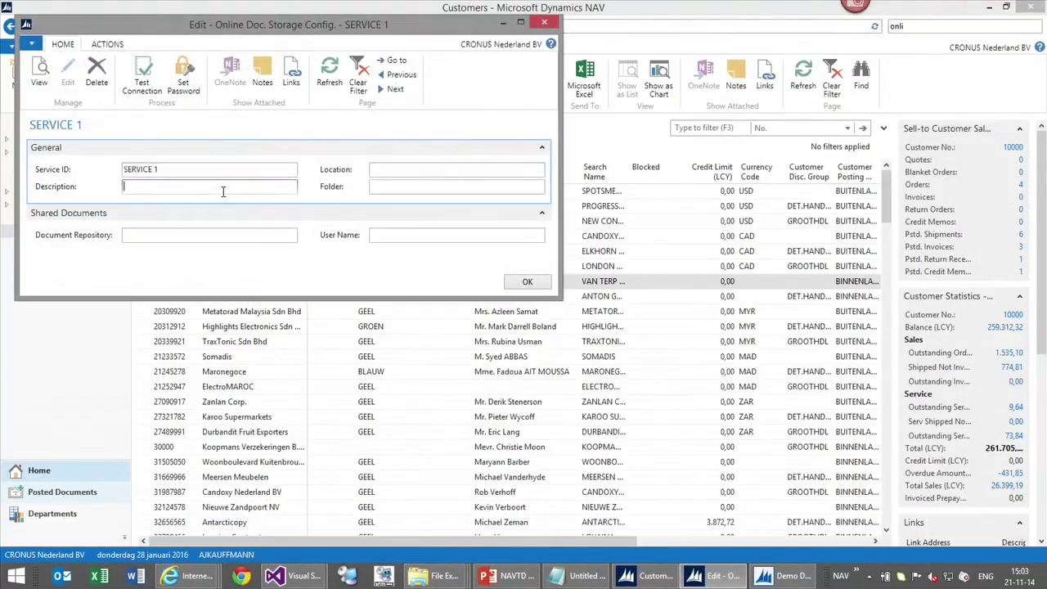
Set the Location field to cronuscompany.sharepoint.com
{"action": "left_click", "coordinate": [397, 169]}
{"action": "type", "text": "cronu"}
{"action": "type", "text": "scompa"}
{"action": "type", "text": "my."}
{"action": "key", "text": "BackSpace"}
{"action": "key", "text": "BackSpace"}
{"action": "key", "text": "BackSpace"}
{"action": "type", "text": "ny.sharpo"}
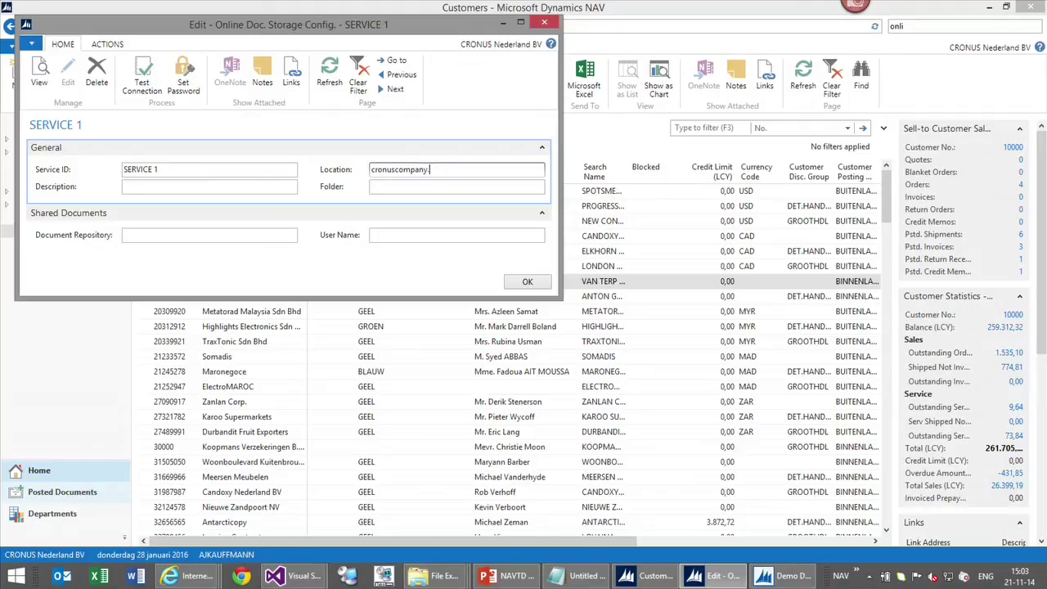
{"action": "key", "text": "BackSpace"}
{"action": "key", "text": "BackSpace"}
{"action": "key", "text": "BackSpace"}
{"action": "type", "text": "repoint"}
{"action": "key", "text": "BackSpace"}
{"action": "key", "text": "BackSpace"}
{"action": "key", "text": "BackSpace"}
{"action": "type", "text": "oint.com"}
{"action": "left_click", "coordinate": [425, 186]}
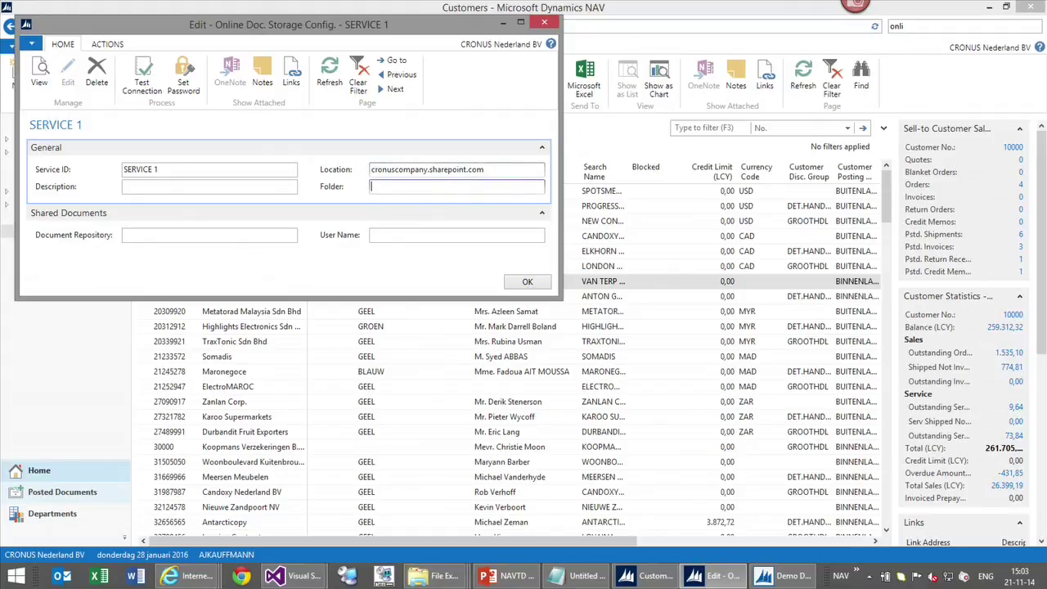